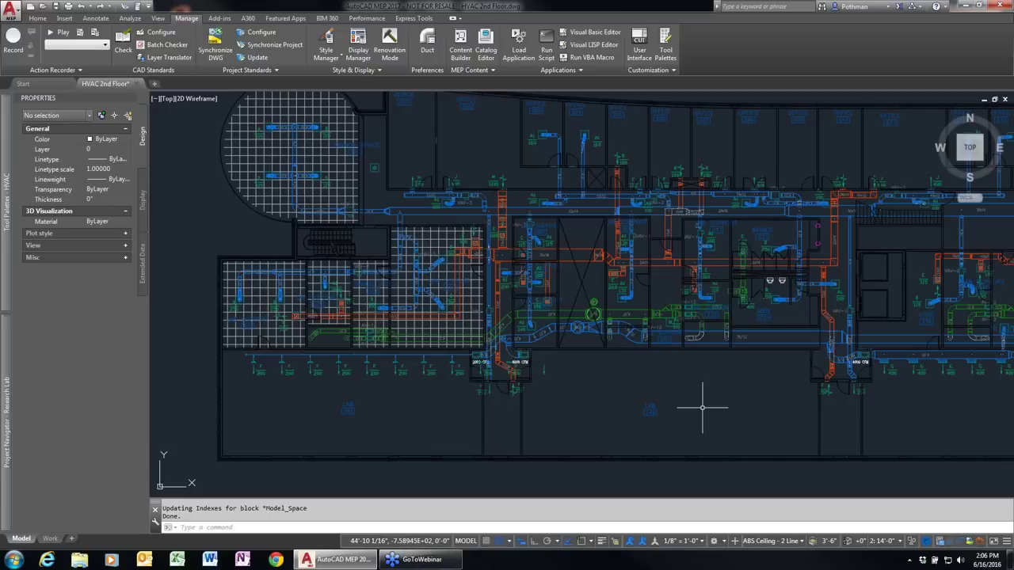
Look through the Duct tools on the HVAC tool palette and the constructs in the Project Navigator.
middle_drag(722, 375, 715, 340)
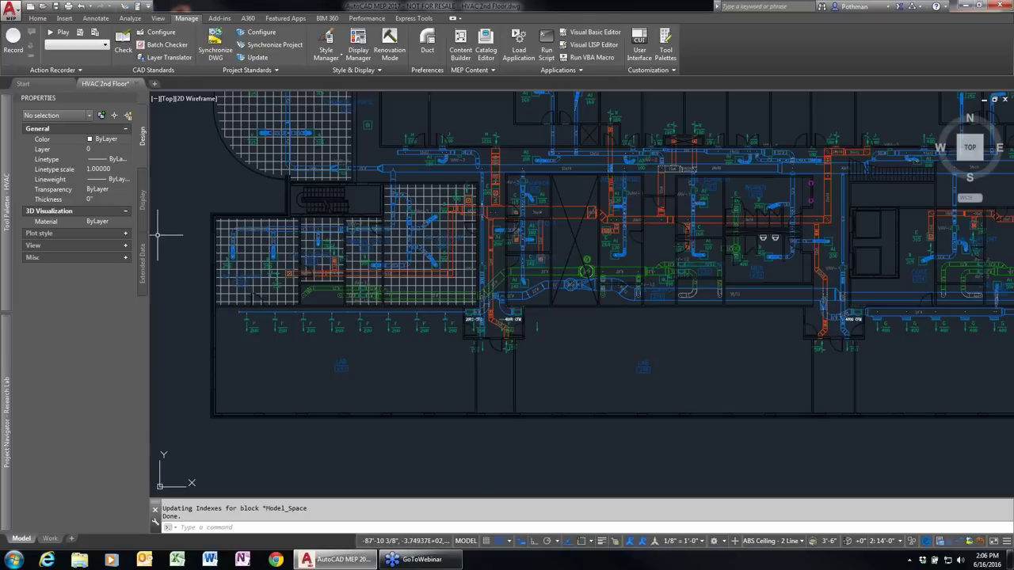
key(ctrl+3)
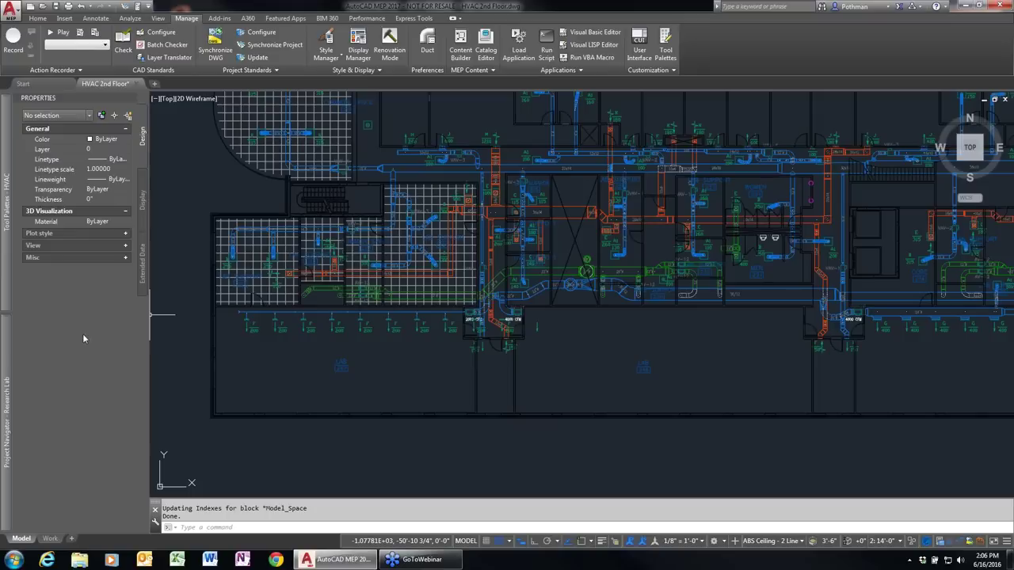
mouse_move(2, 261)
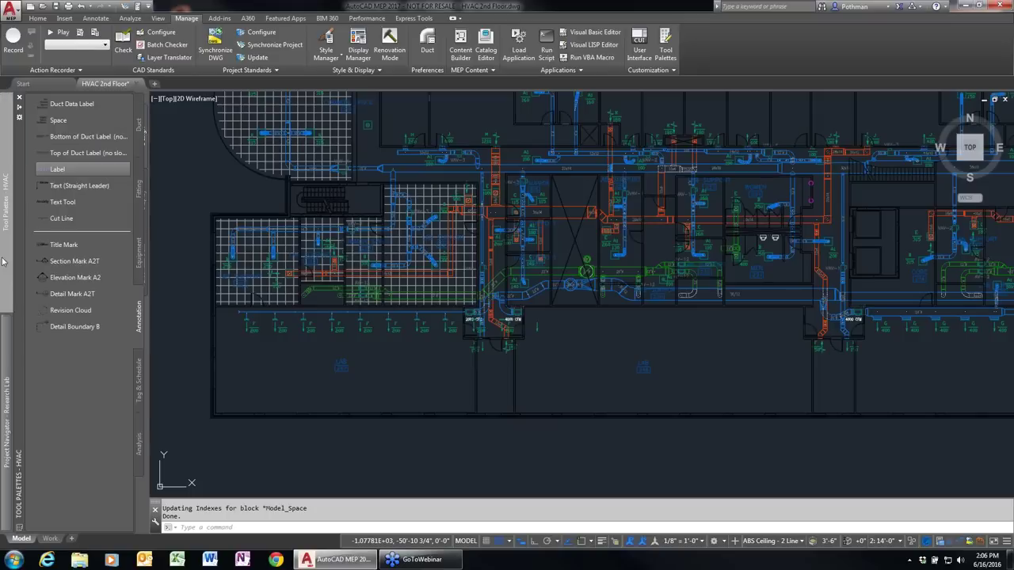
click(138, 114)
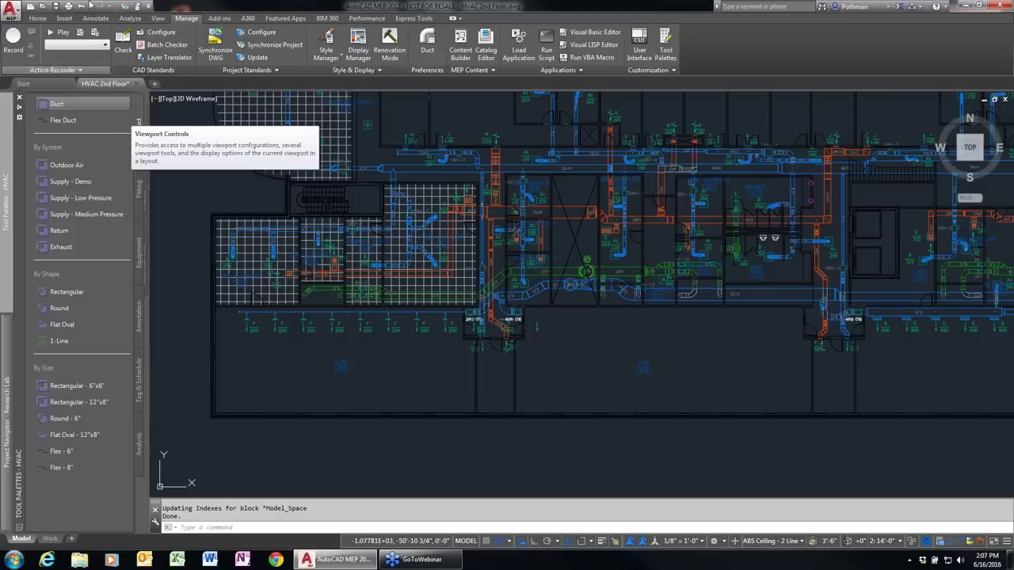
click(37, 17)
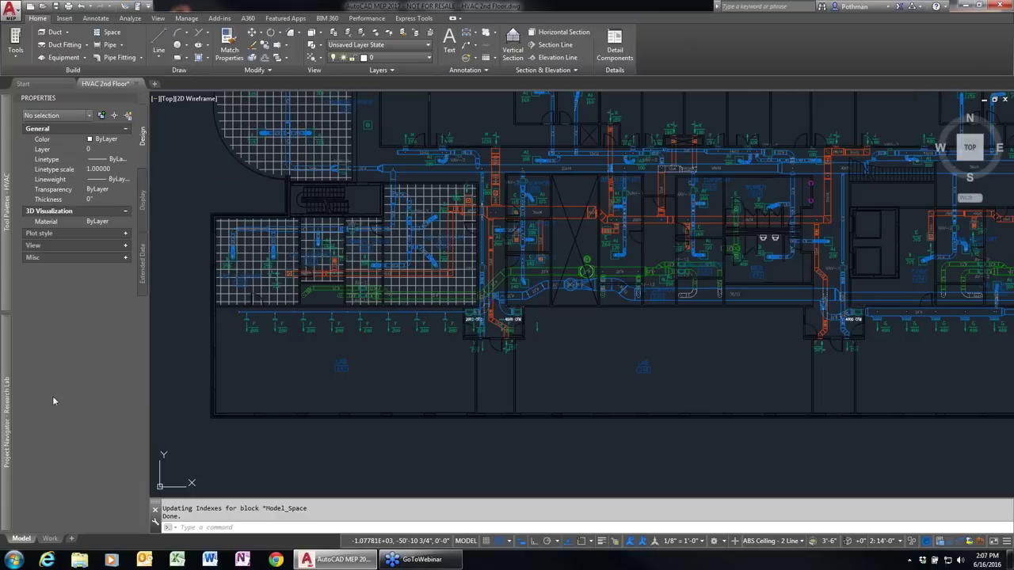
mouse_move(8, 405)
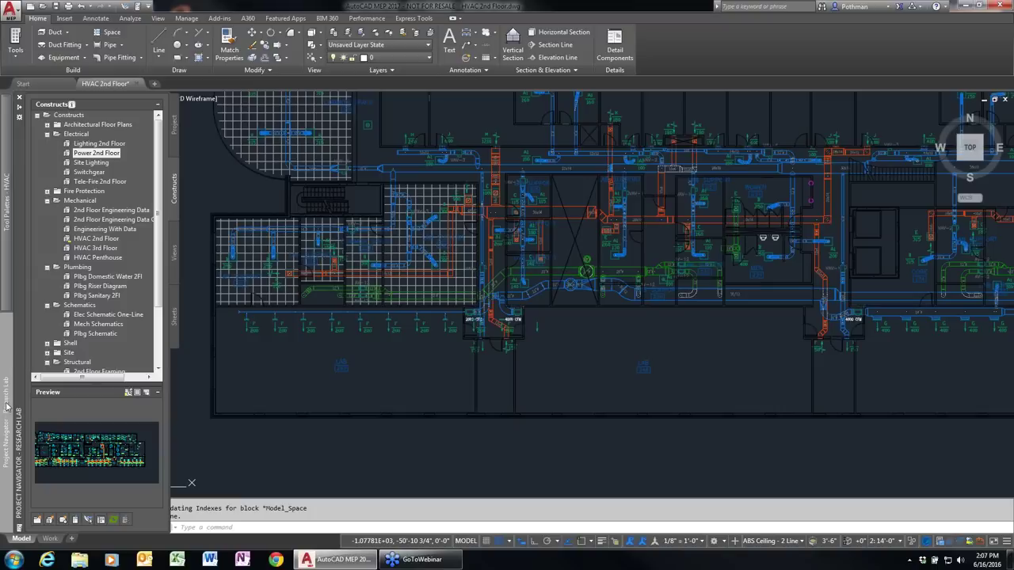
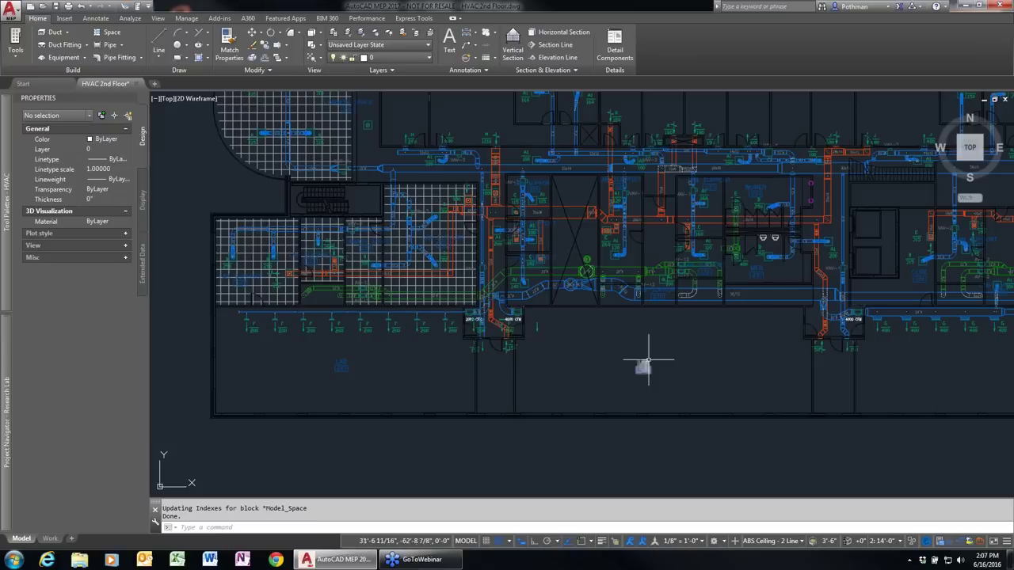
Review the AutoCAD MEP 2017 Global, US Imperial and US Metric shortcuts in the desktop's 2017 folder, then return to the HVAC drawing.
click(966, 6)
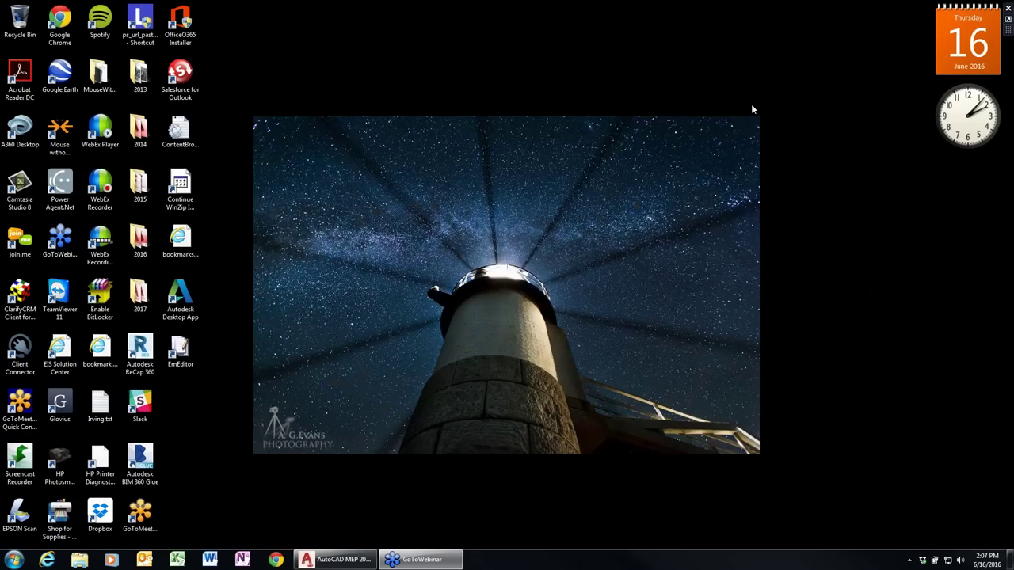
double_click(139, 295)
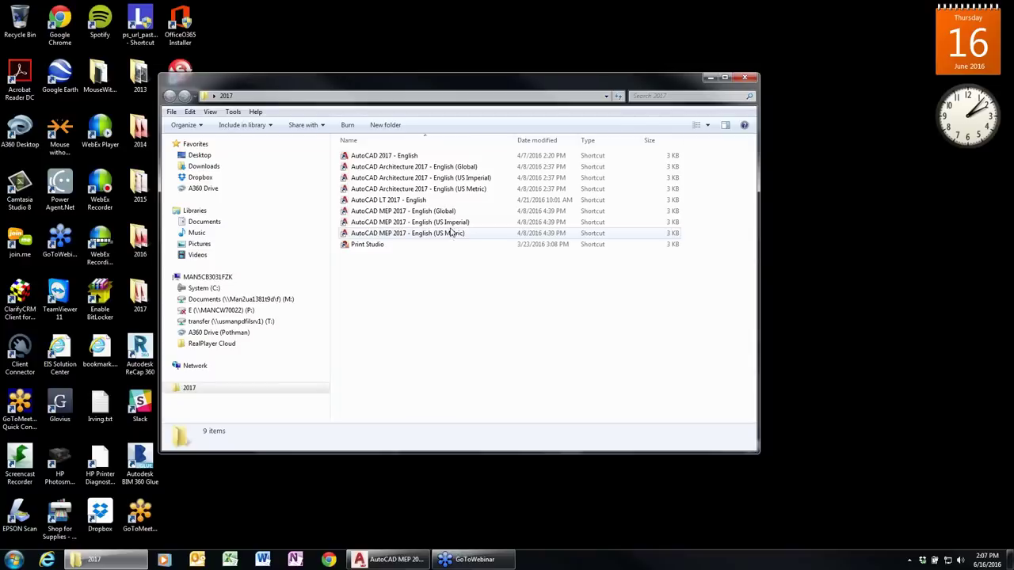
click(392, 226)
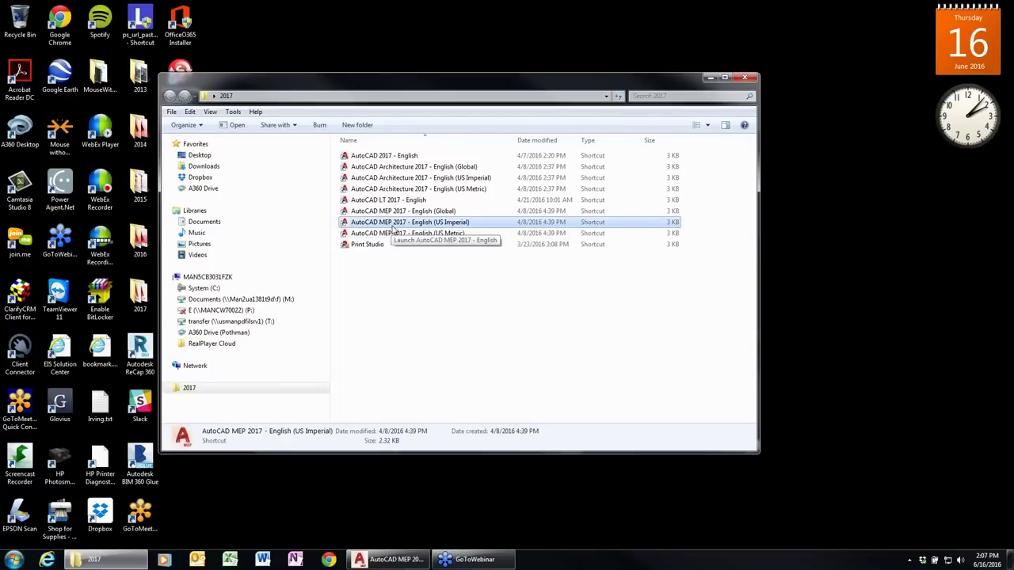
click(436, 213)
click(431, 235)
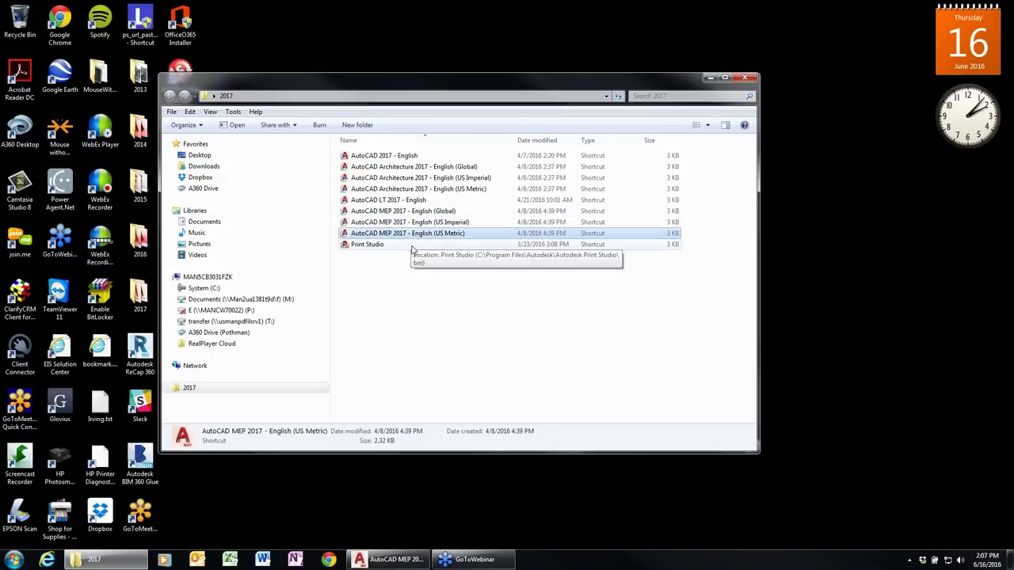
click(424, 223)
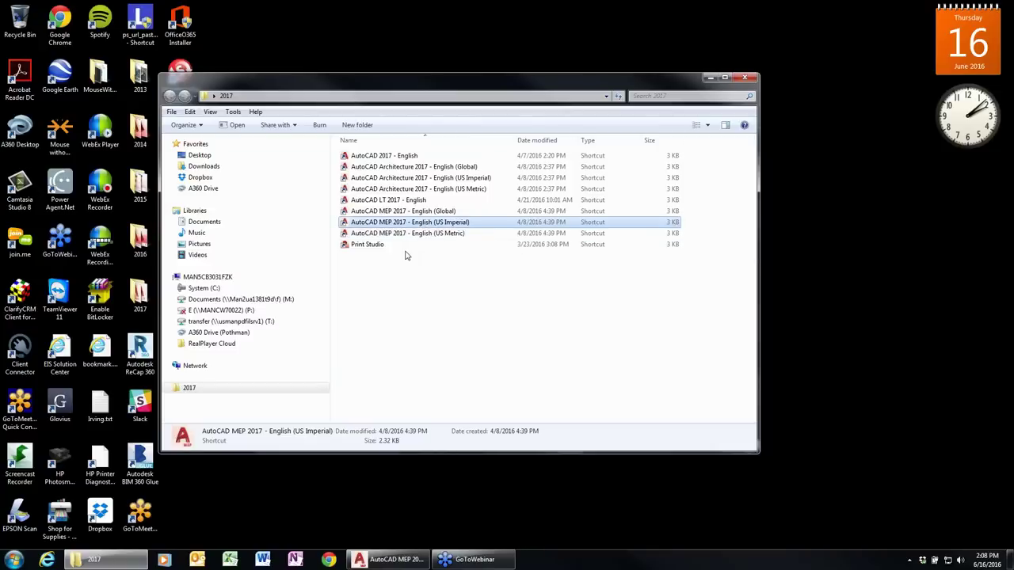
click(745, 79)
click(337, 559)
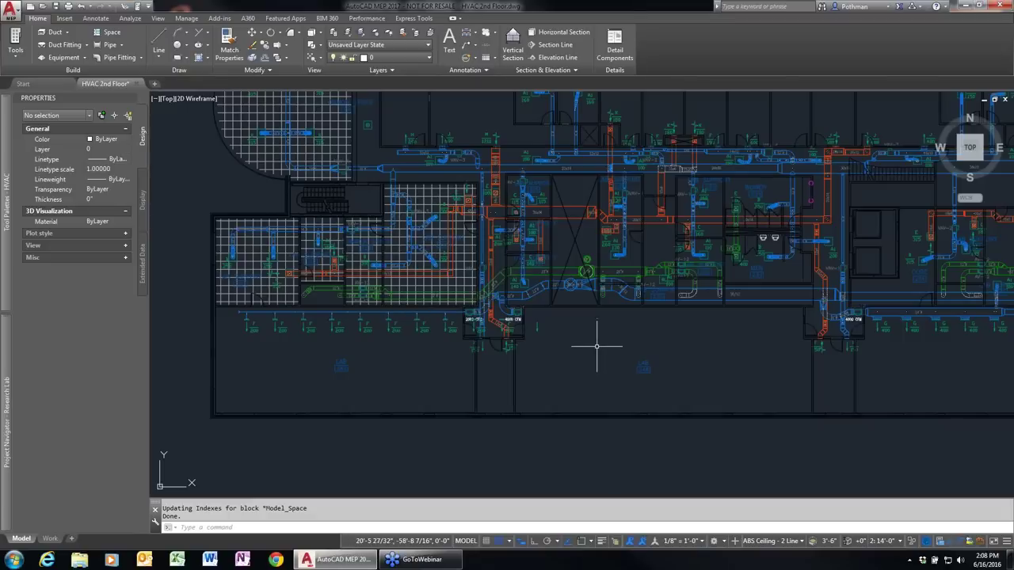
Review the available profiles and the MEP catalog content paths in the Options, leaving the settings untouched.
text(op)
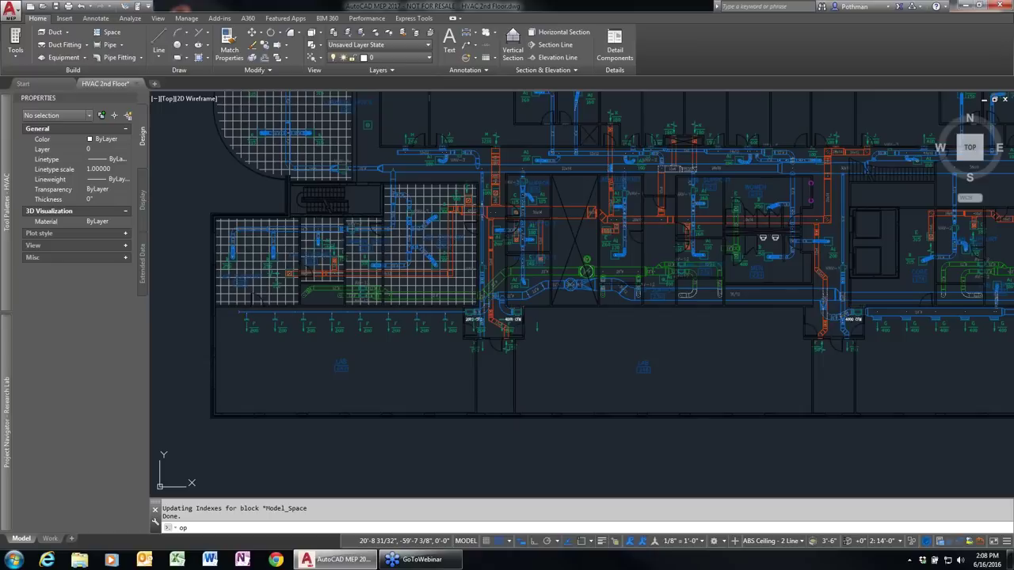
key(Return)
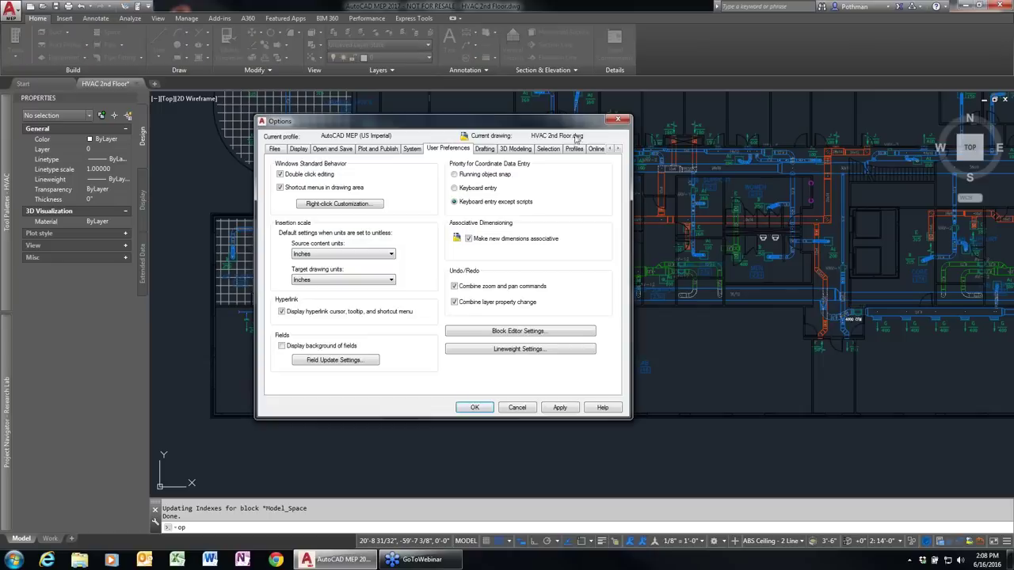
click(574, 150)
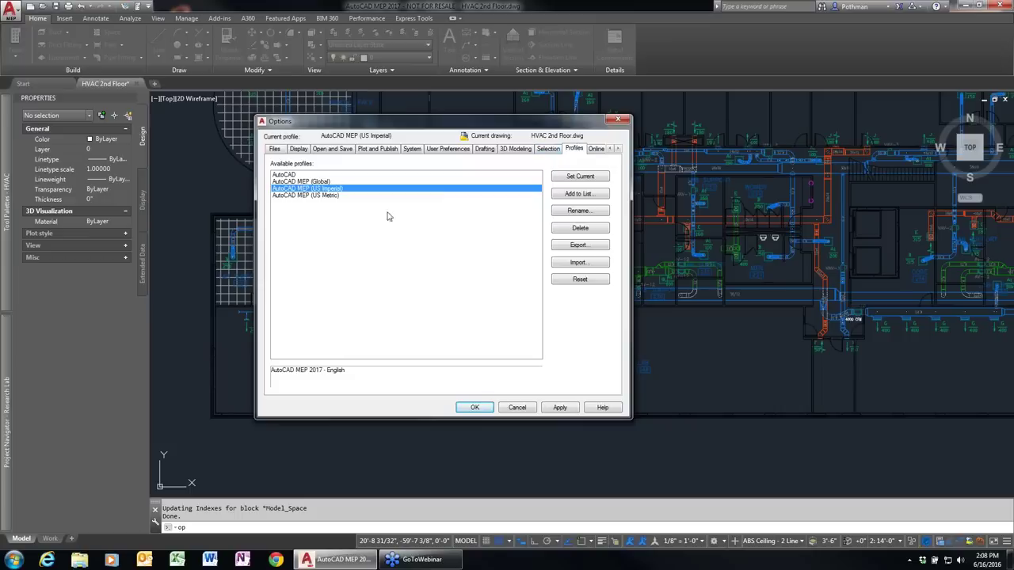
click(619, 149)
click(619, 149)
click(618, 149)
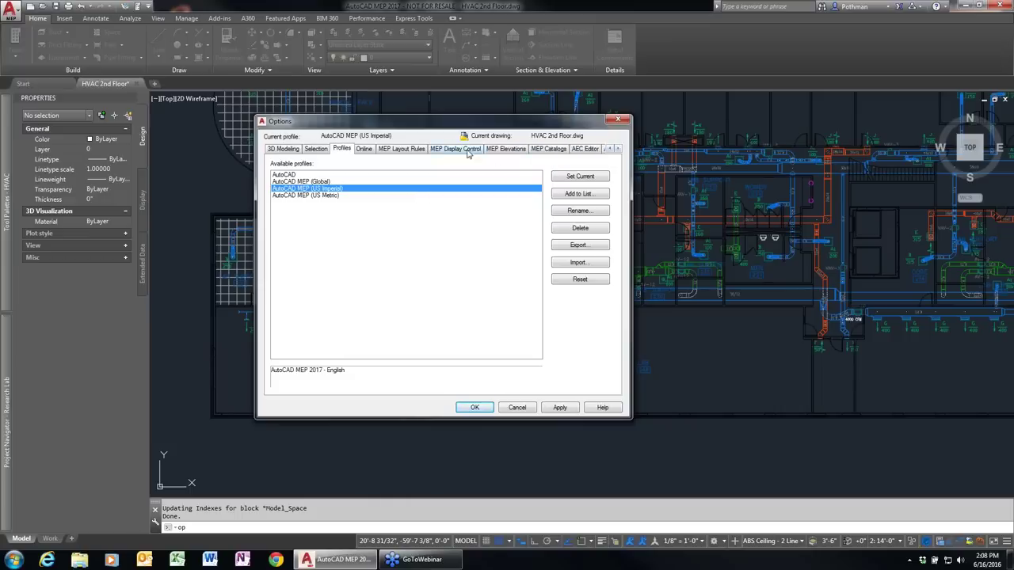
click(548, 150)
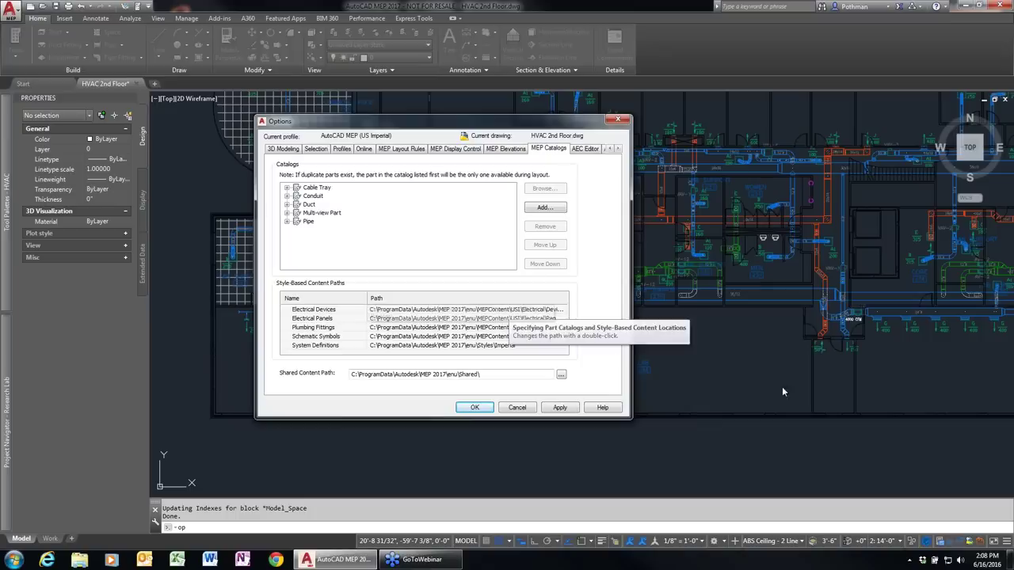
click(527, 410)
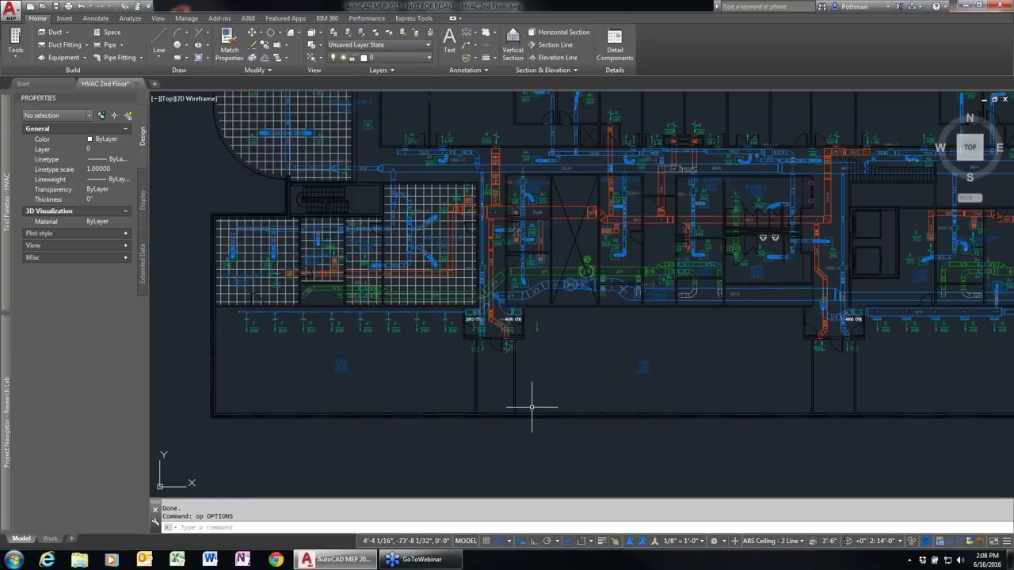
Browse the Architectural and Documentation object styles of the drawing in the Style Manager.
click(187, 19)
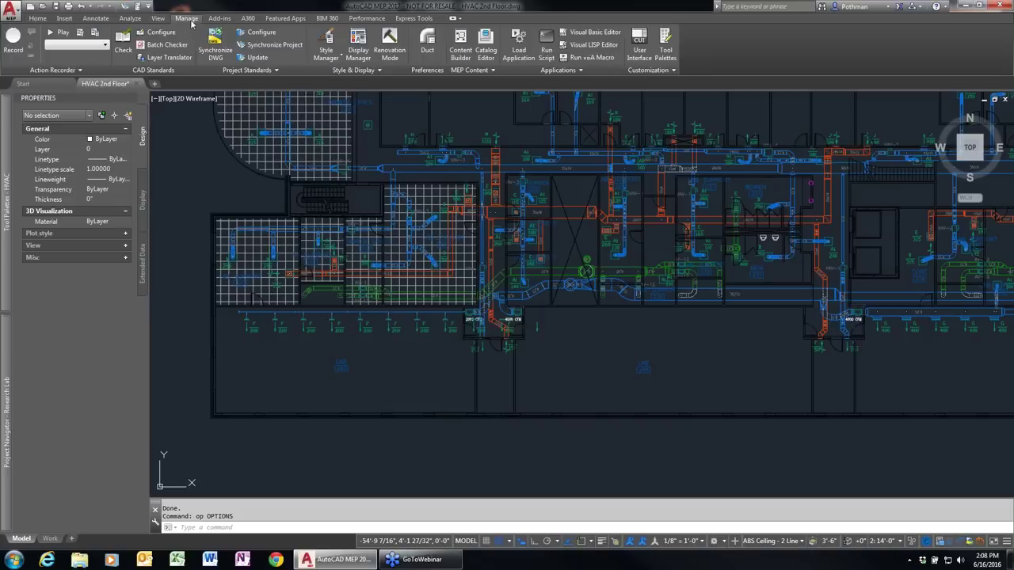
click(338, 59)
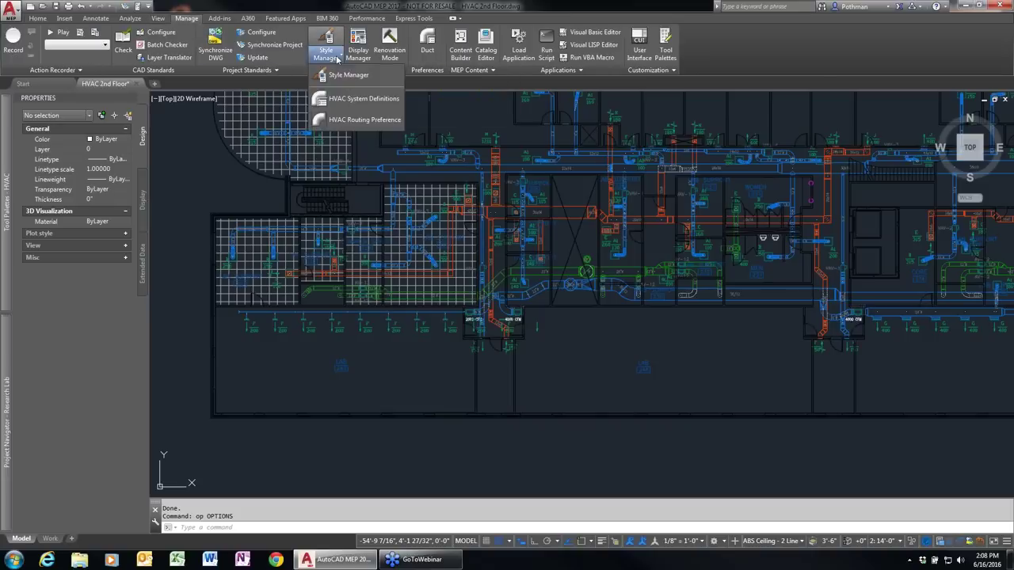
click(342, 75)
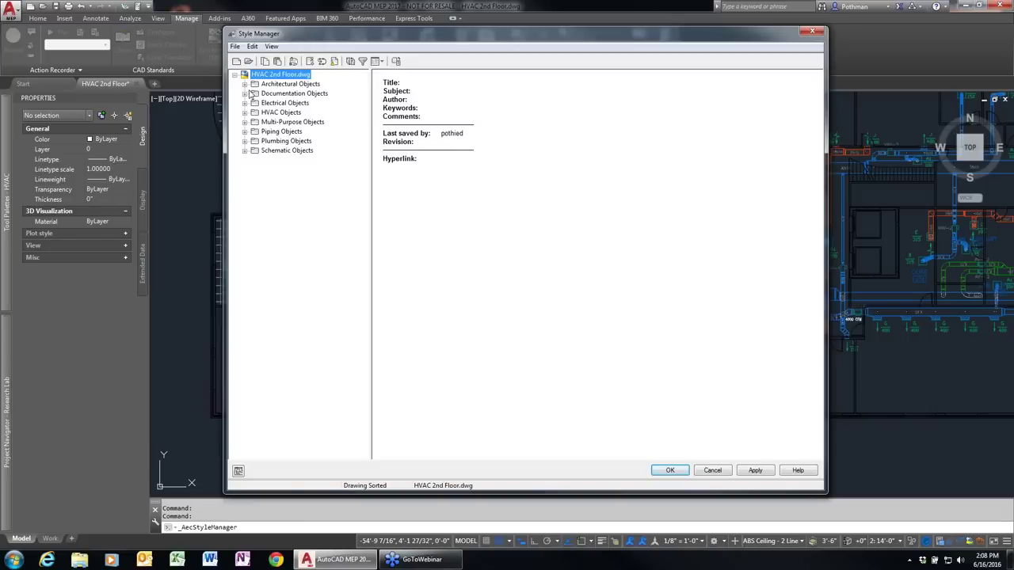
click(245, 84)
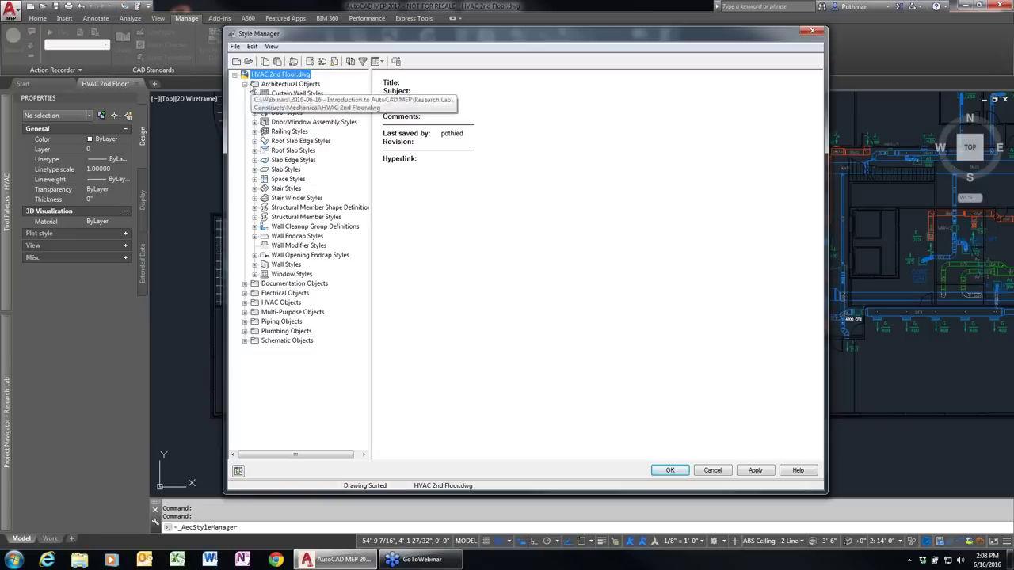
click(245, 84)
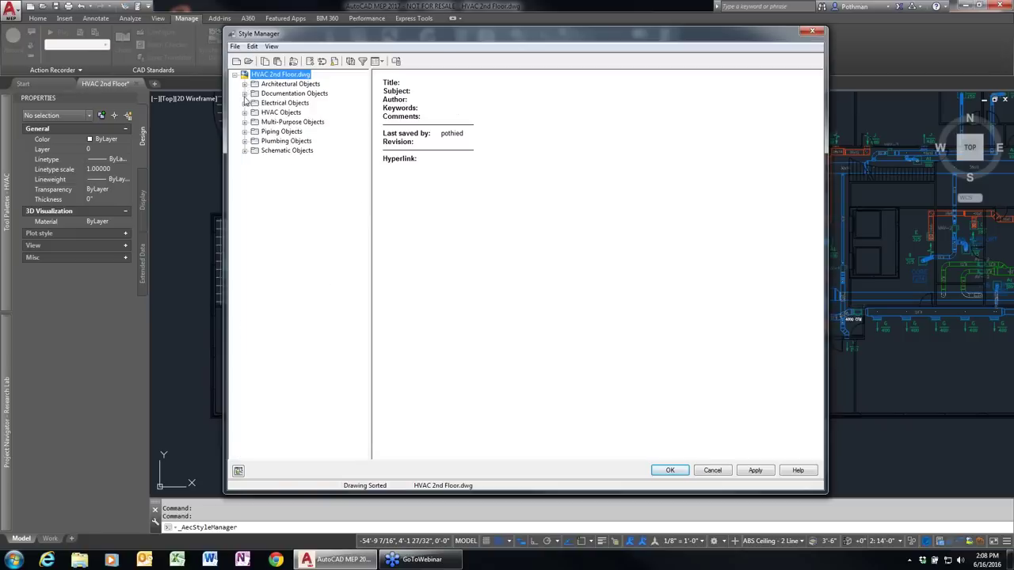
click(244, 93)
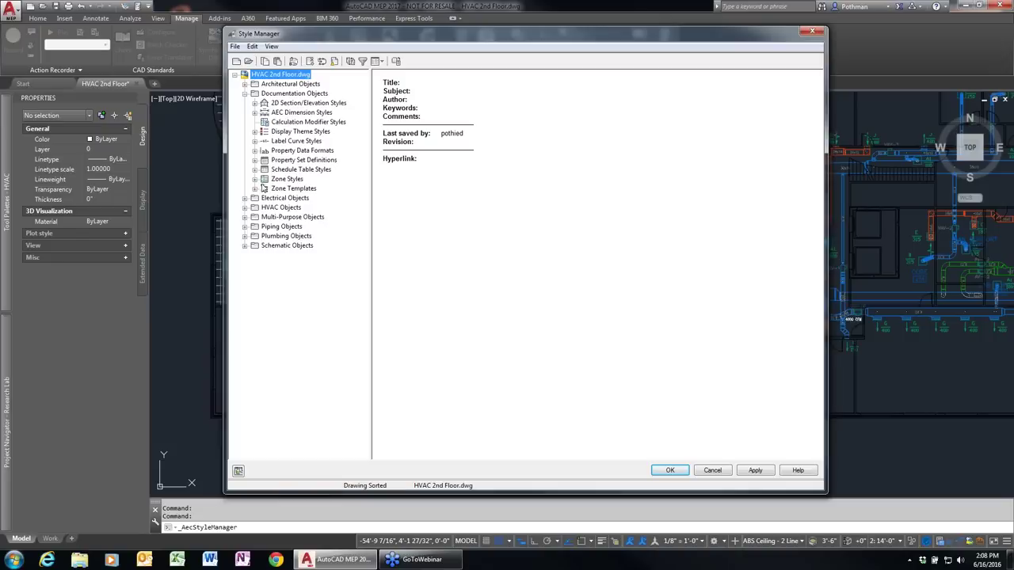
click(245, 93)
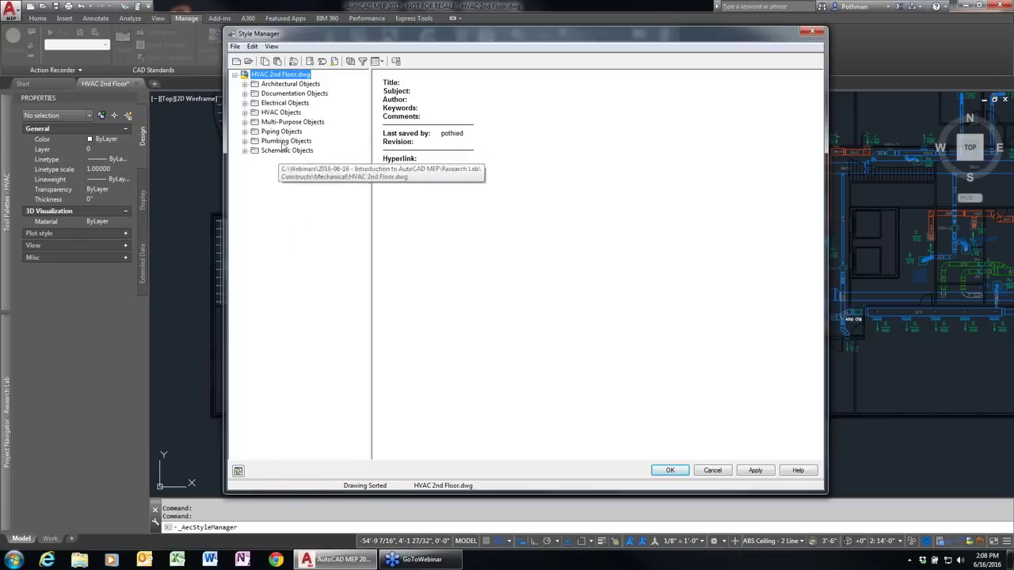
click(820, 34)
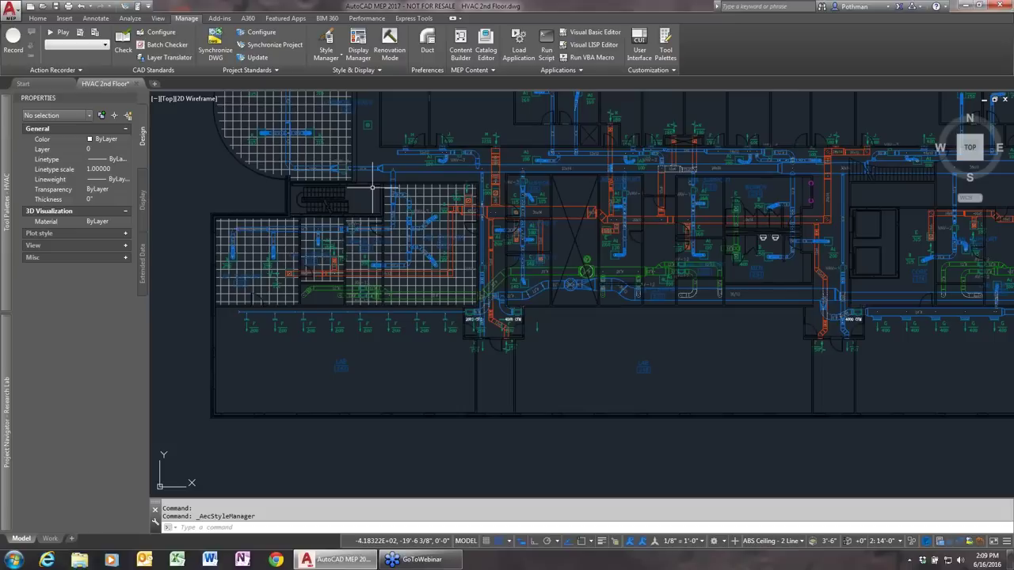
Examine the ABS Ceiling Plan - 2 Line set's display representations in the Display Manager and view the list of available workspaces.
click(360, 39)
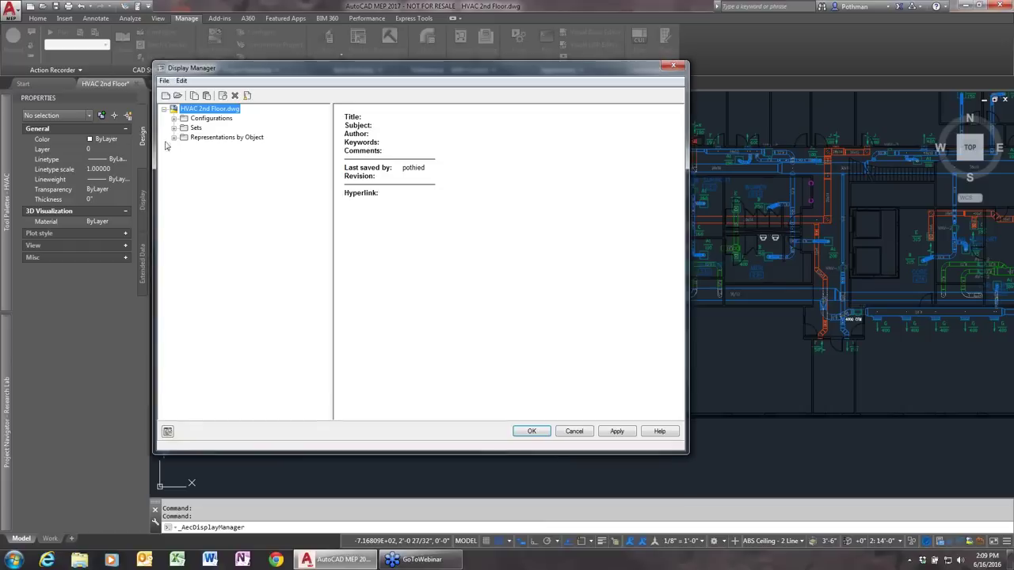
click(175, 128)
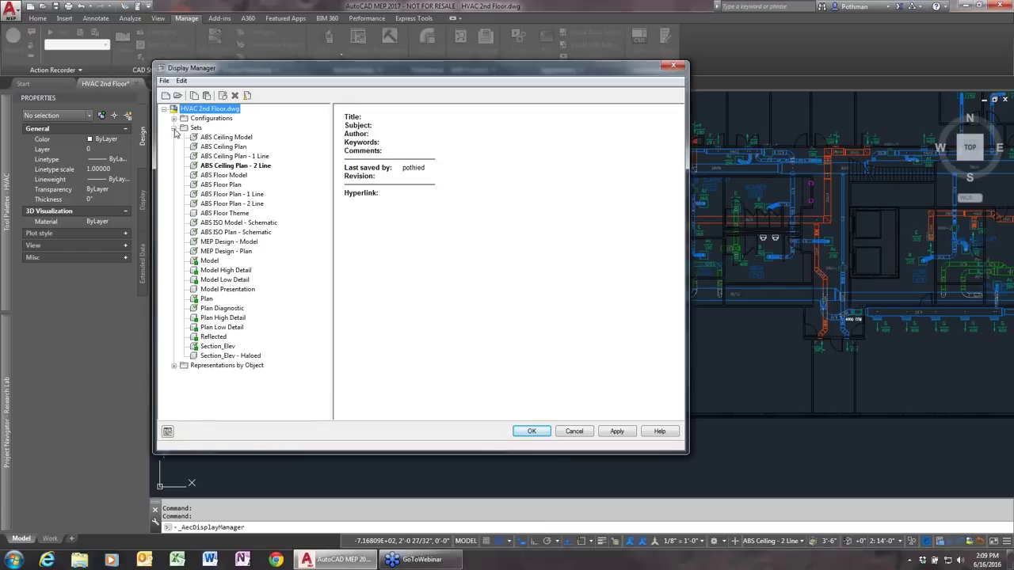
click(220, 166)
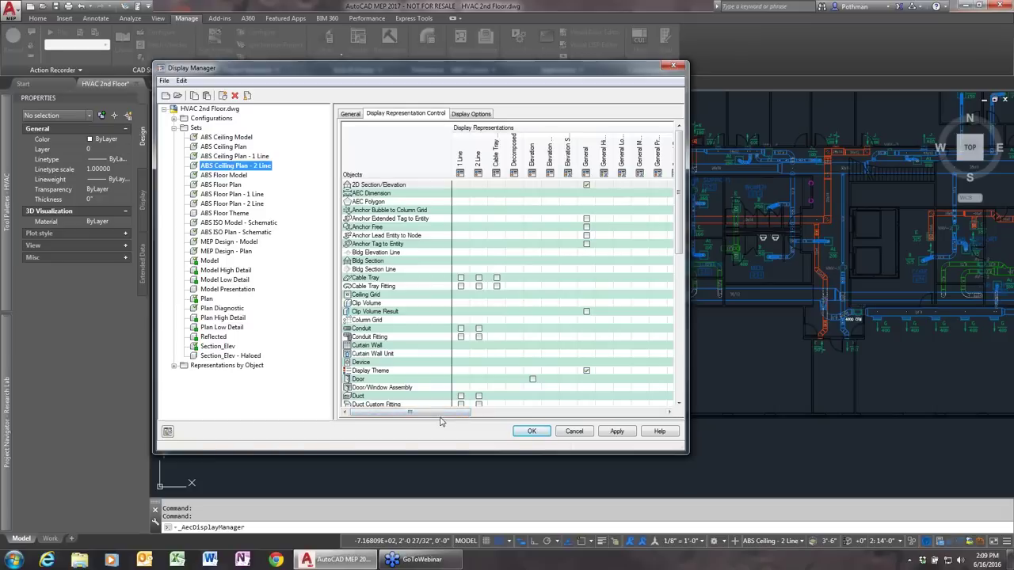
click(573, 432)
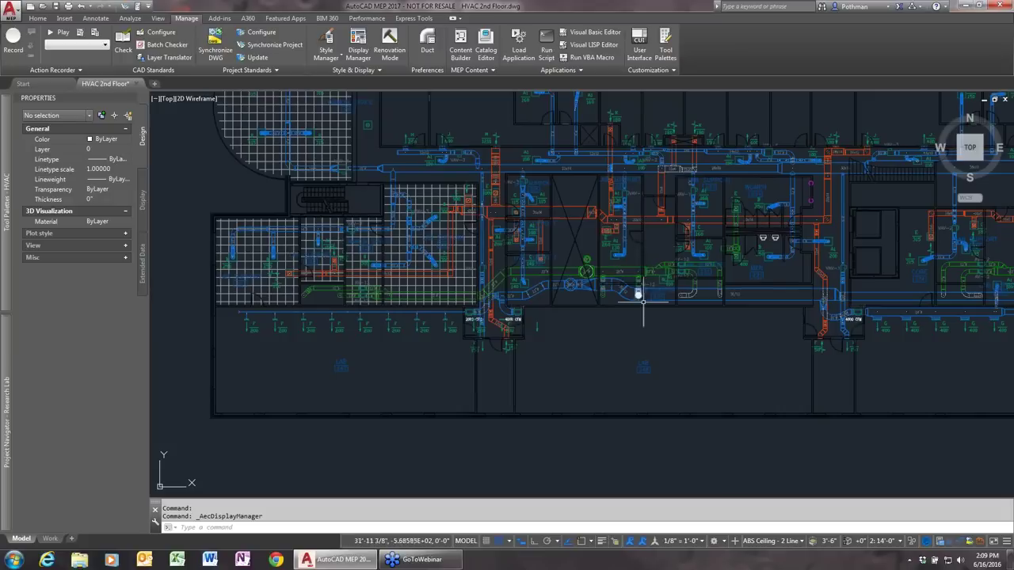
click(714, 541)
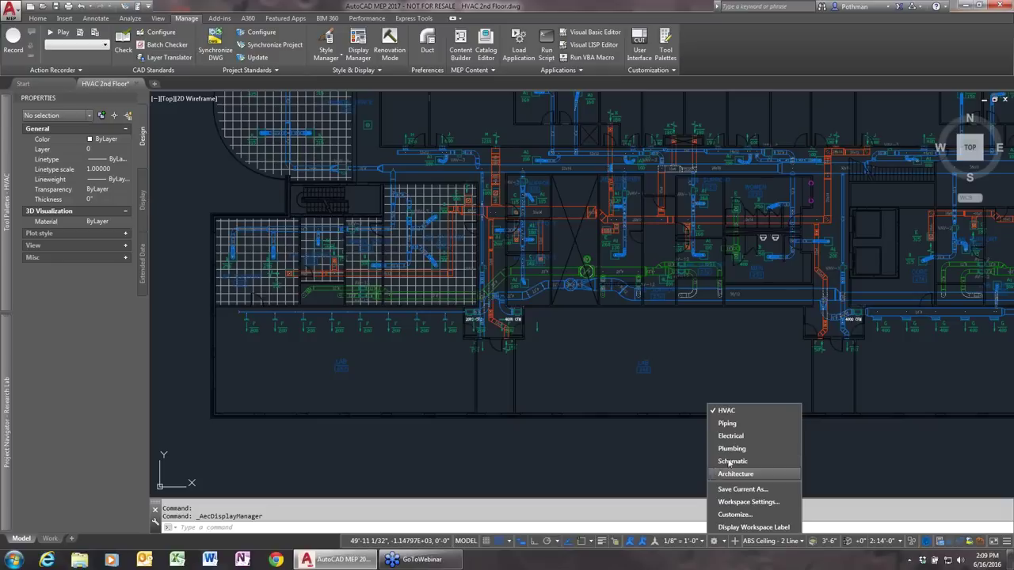
click(583, 435)
Draw a horizontal line and a connected vertical line down from its right end in the empty area of Lab 248, with Ortho on.
scroll(731, 341, up, 5)
scroll(504, 270, up, 2)
scroll(465, 274, up, 2)
scroll(462, 277, down, 4)
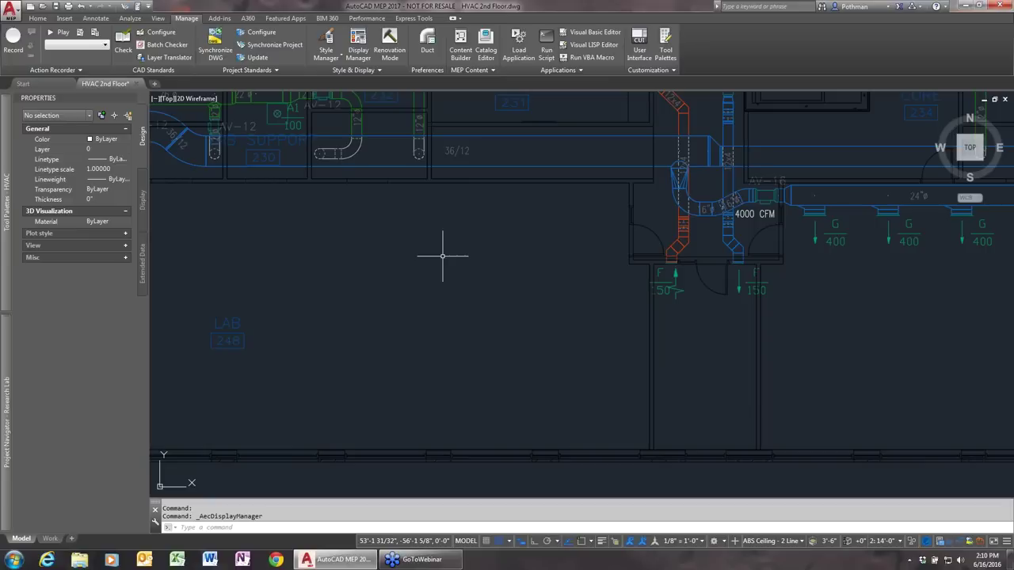
text(l)
key(Return)
click(338, 278)
key(F8)
click(486, 278)
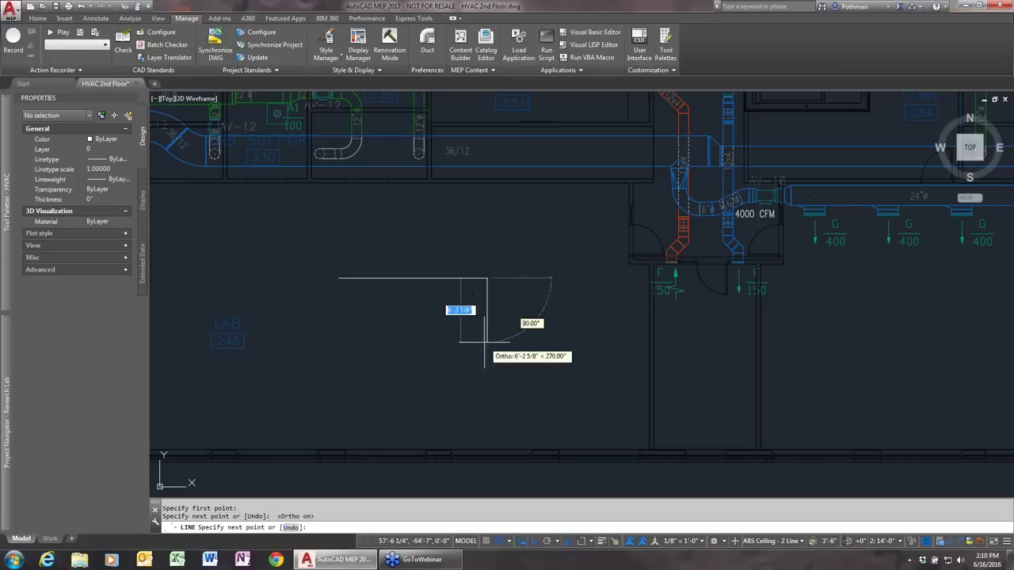
click(485, 385)
Fillet the corner between the horizontal and vertical lines in Lab 248 with a radius of 30.
text(fi)
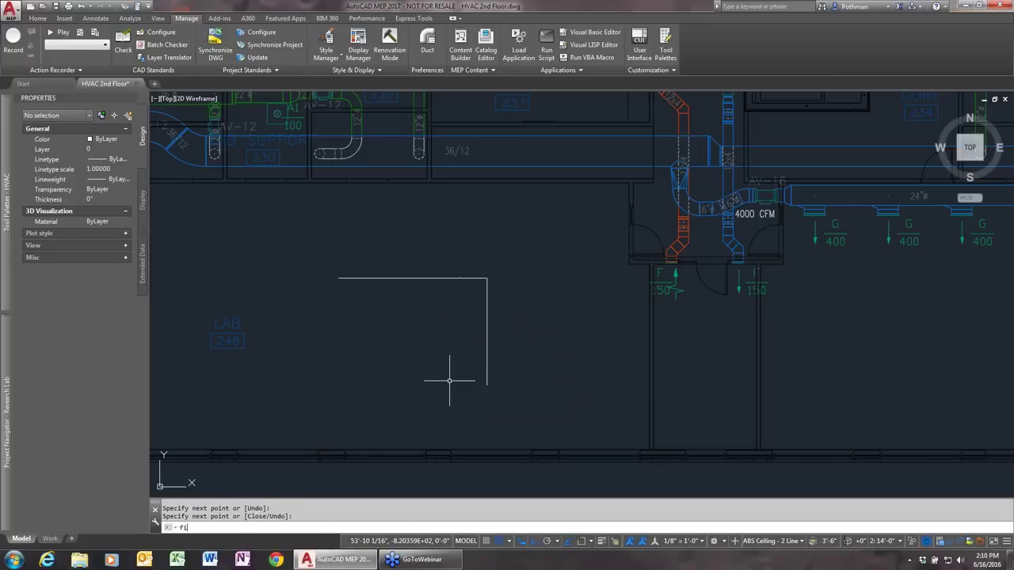
text(ll)
key(Return)
text(r)
key(Return)
text(30)
key(Return)
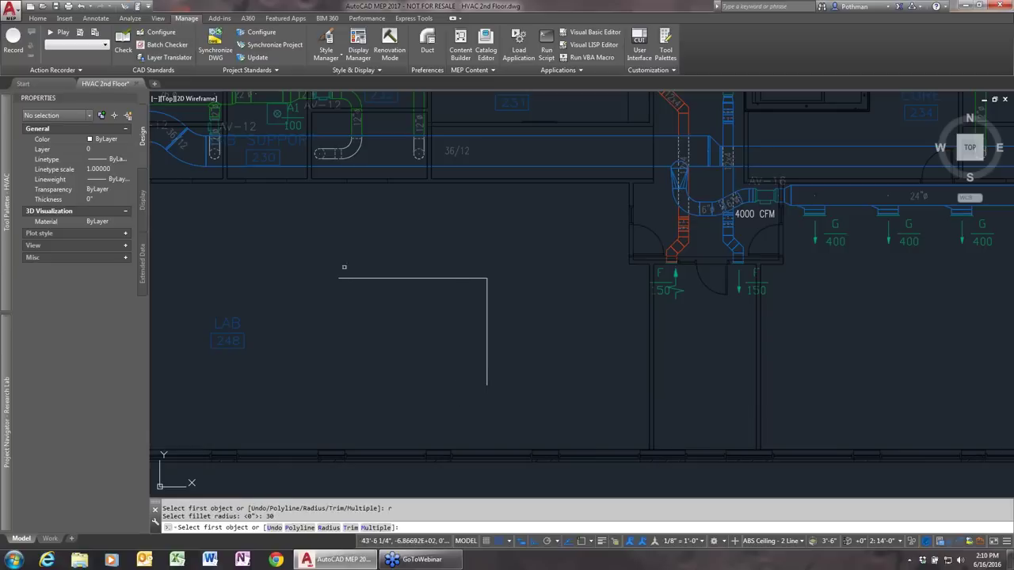
click(469, 278)
click(486, 290)
Offset the horizontal line by 12 to both sides, above and below it.
text(offs)
key(Return)
text(12)
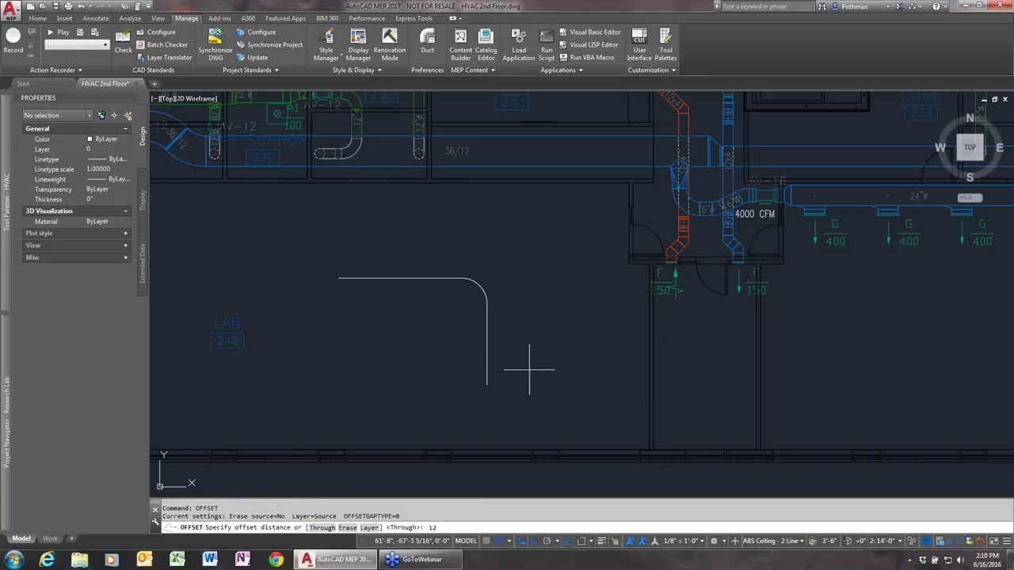
key(Return)
click(428, 277)
click(430, 265)
click(431, 279)
click(432, 303)
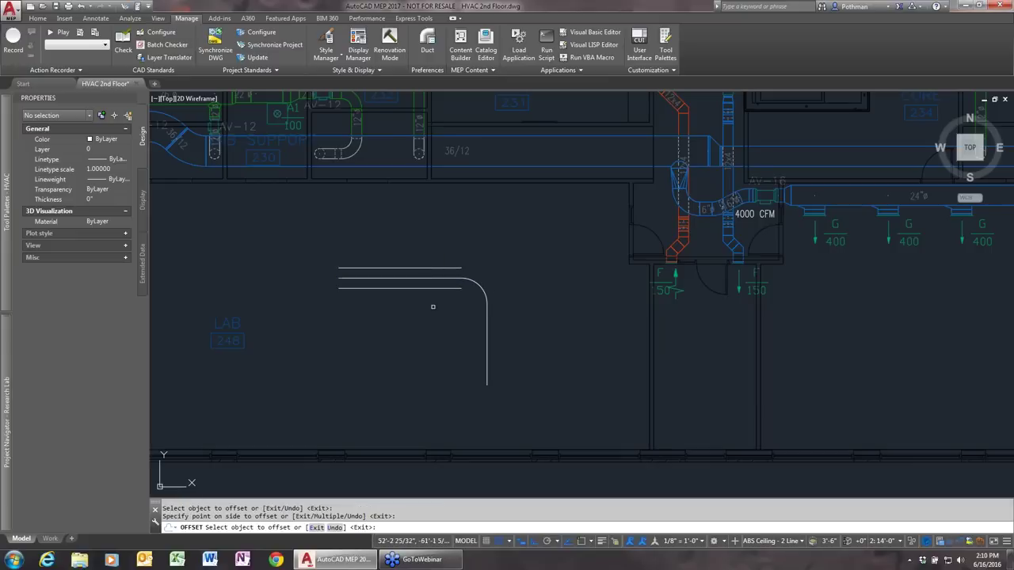
Offset the corner arc and the vertical line by the same distance to both sides, completing the double-line duct outline.
click(482, 291)
click(474, 295)
click(482, 288)
click(489, 351)
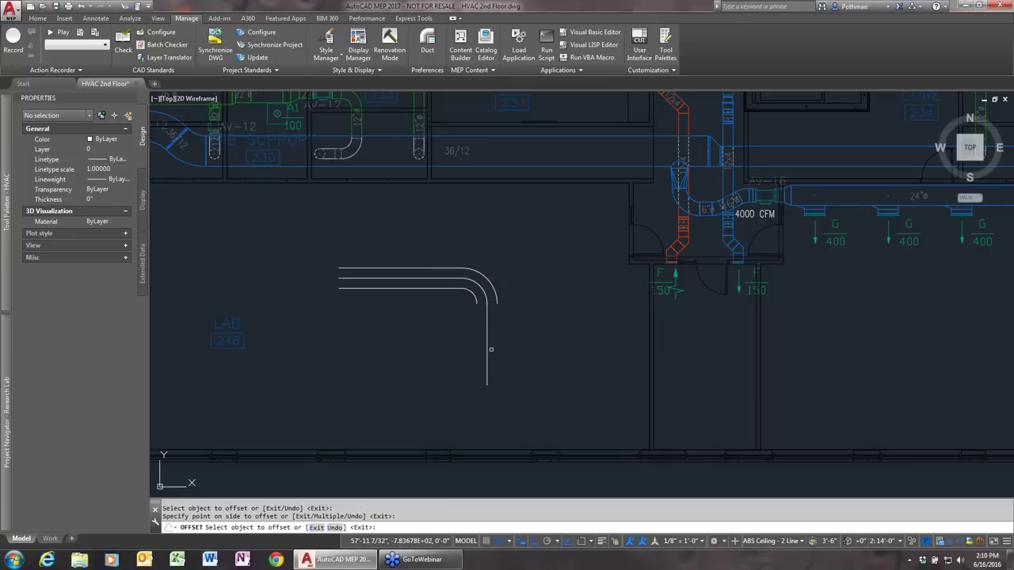
click(499, 348)
click(486, 347)
click(452, 344)
key(Return)
Draw two short lines across the duct outline, one at each end of the curved elbow, with object snap on.
text(l)
key(Return)
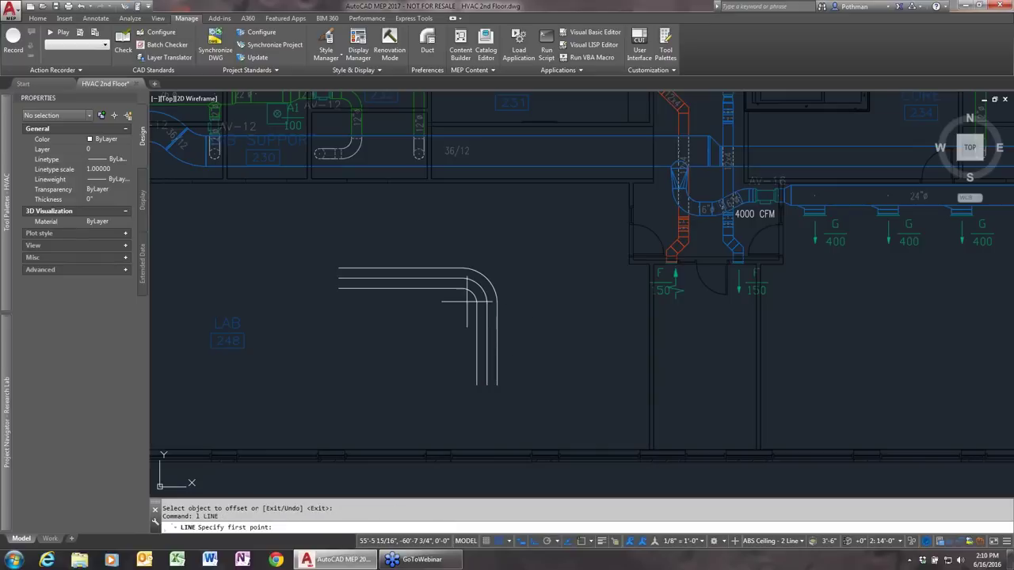
click(475, 302)
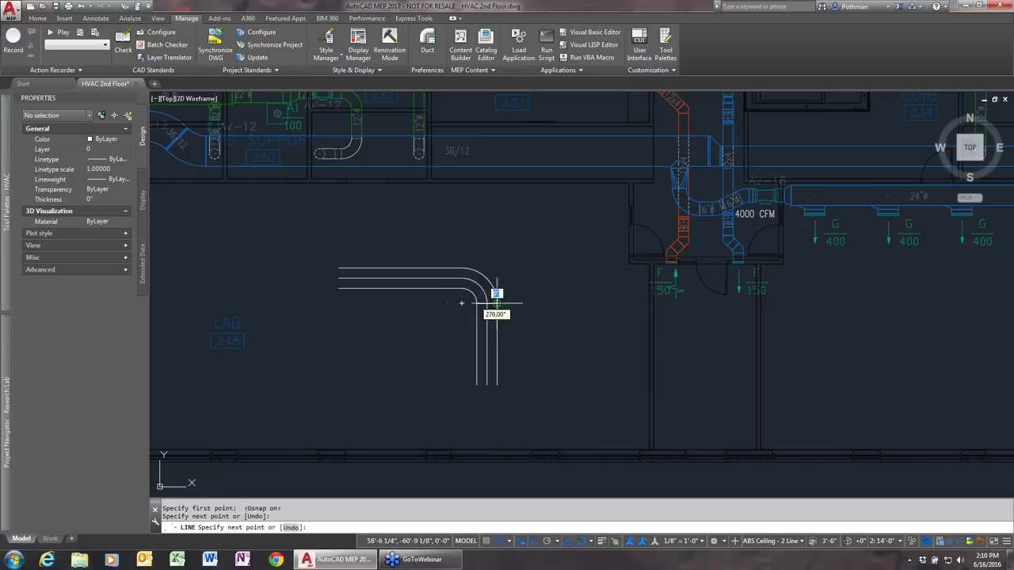
click(484, 302)
click(462, 289)
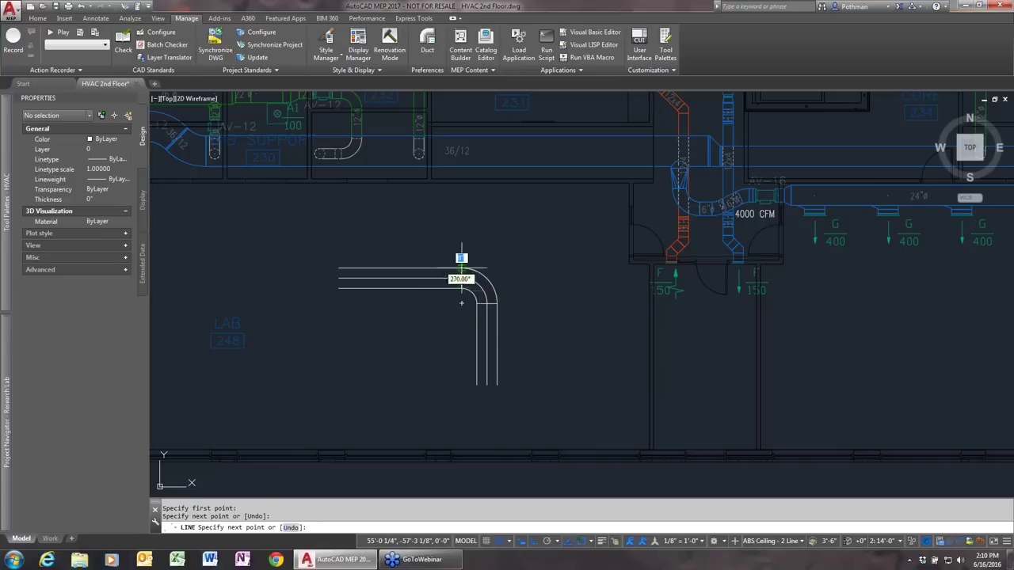
click(463, 268)
key(Return)
Erase the three centerline pieces inside the outline: the arc, the horizontal line and the vertical line.
text(e)
key(Return)
click(472, 279)
click(474, 279)
click(445, 280)
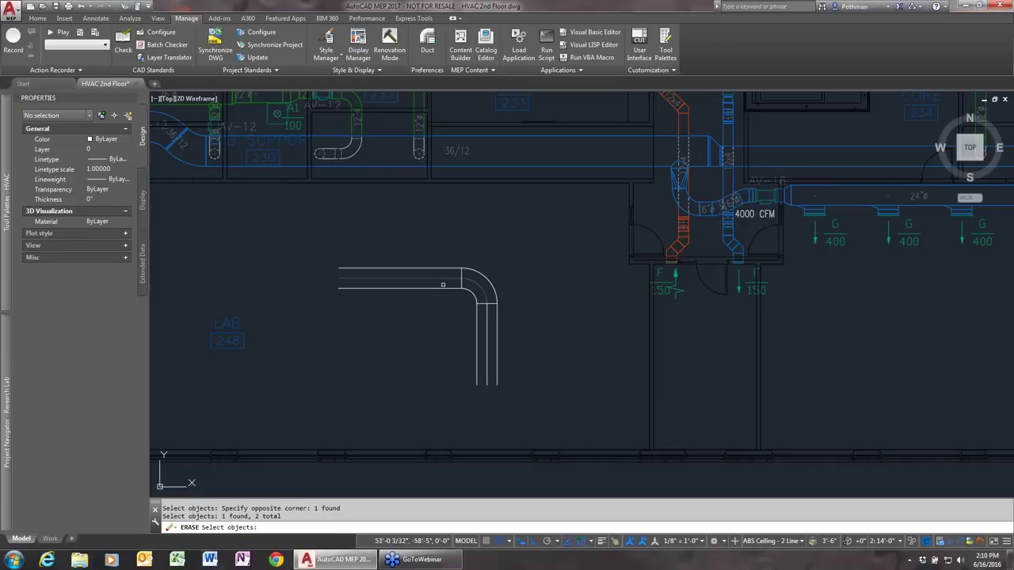
click(486, 322)
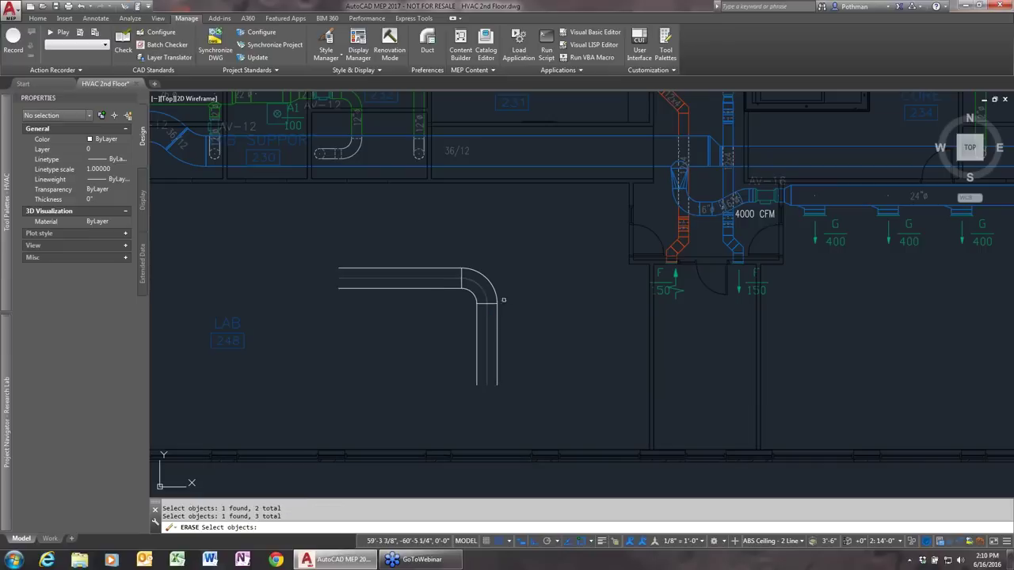
key(Return)
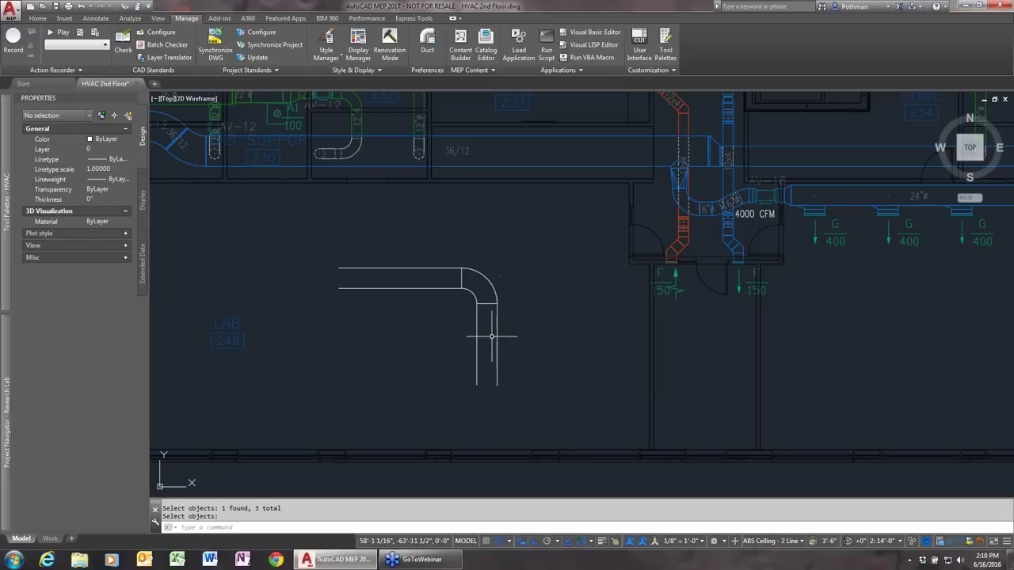
Erase all the remaining lines and arcs of the manually drafted duct outline in Lab 248.
click(539, 355)
click(407, 233)
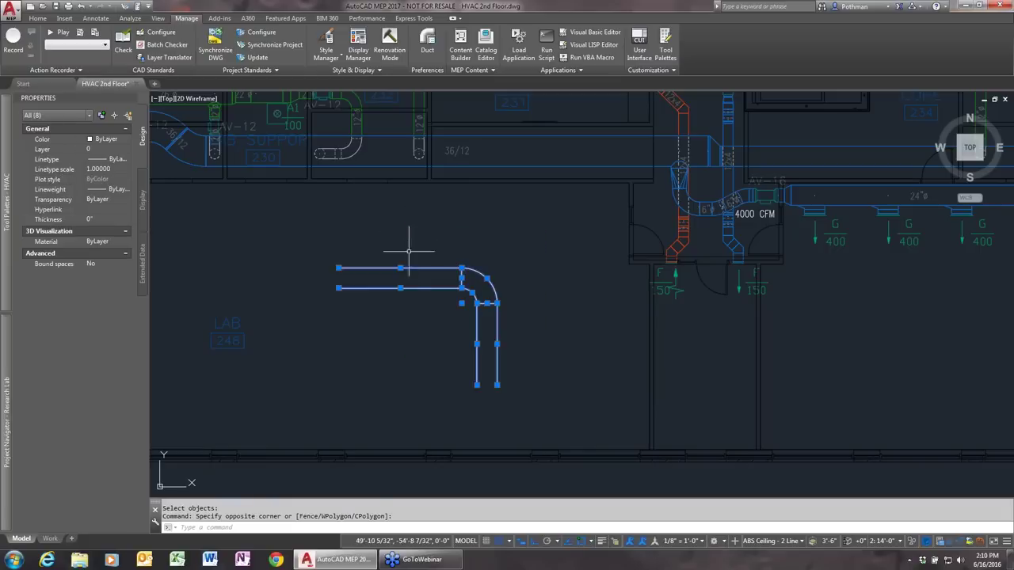
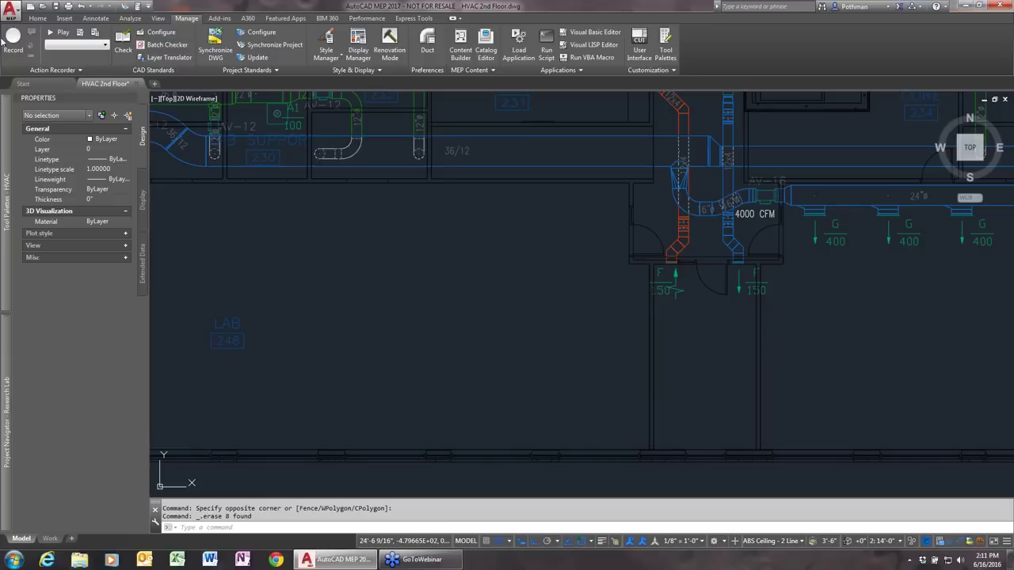
Draw a 24" round duct run in Lab 248, stepping right, down and right again with 90-degree turns.
click(37, 17)
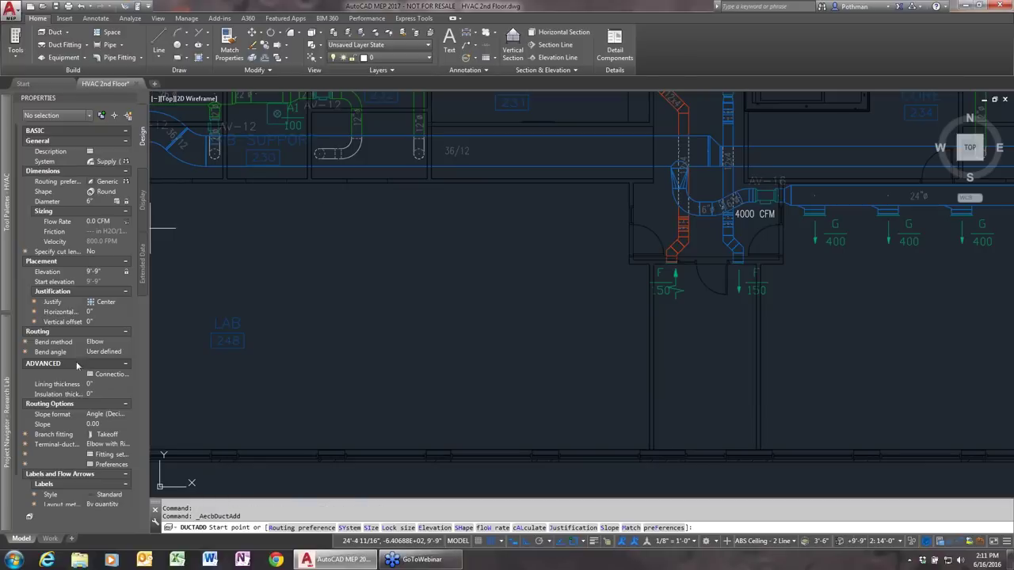
click(100, 202)
key(Return)
click(332, 300)
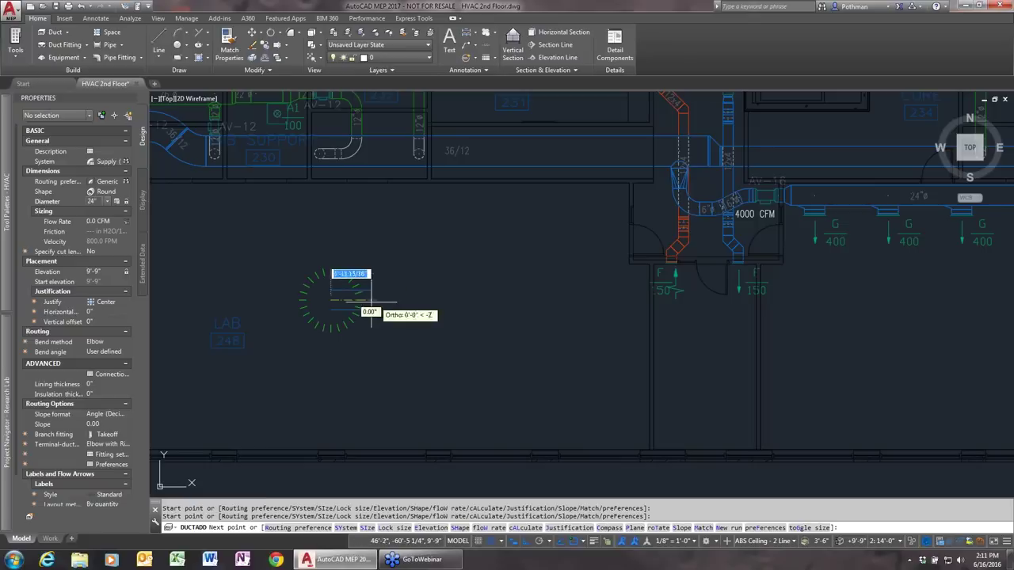
click(425, 301)
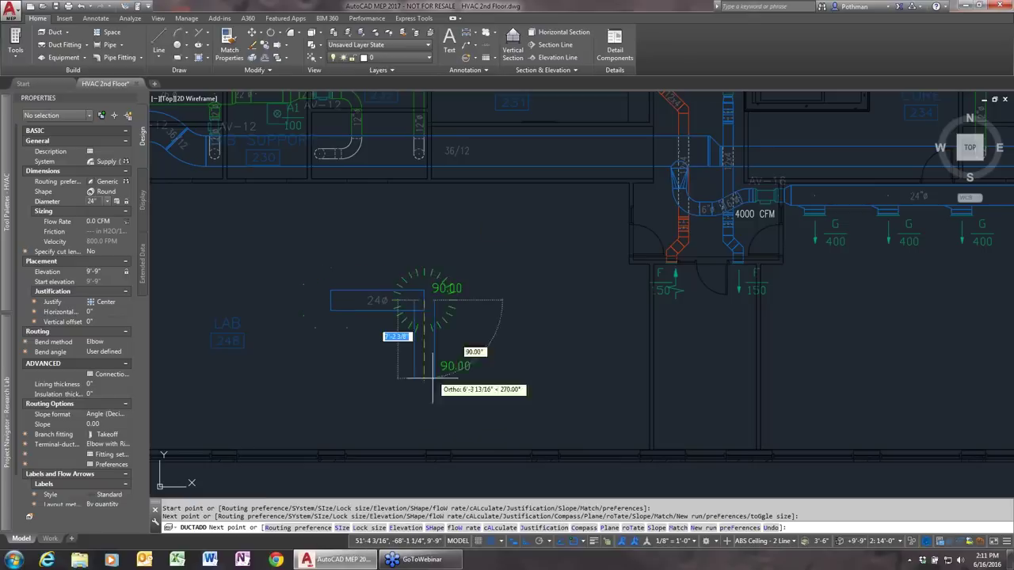
click(425, 394)
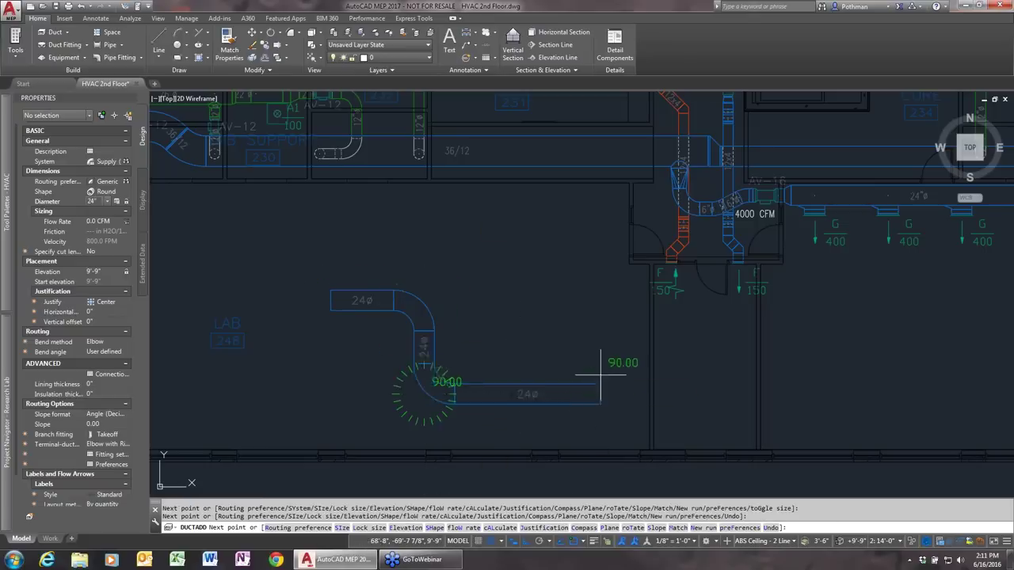
click(601, 393)
key(Return)
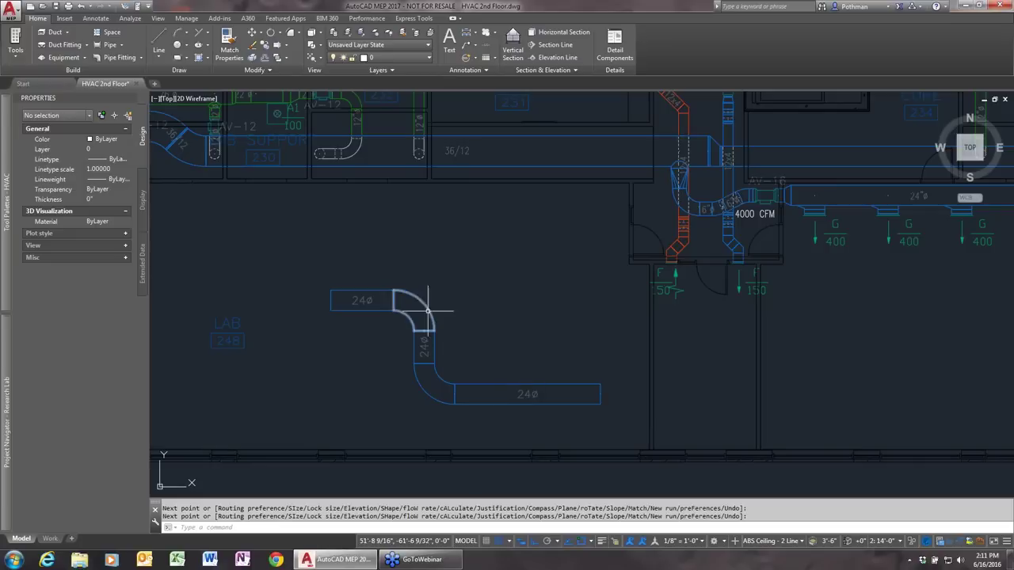
Draw a rectangular 24" by 12" duct run above the round one, stepping right, down and right with 90-degree turns.
click(51, 32)
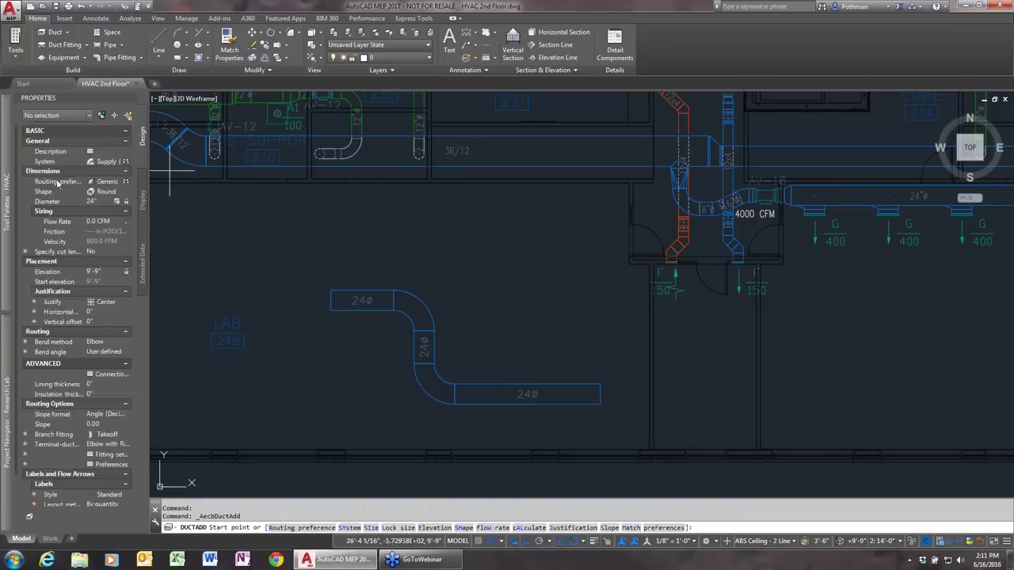
click(116, 192)
click(127, 194)
click(111, 215)
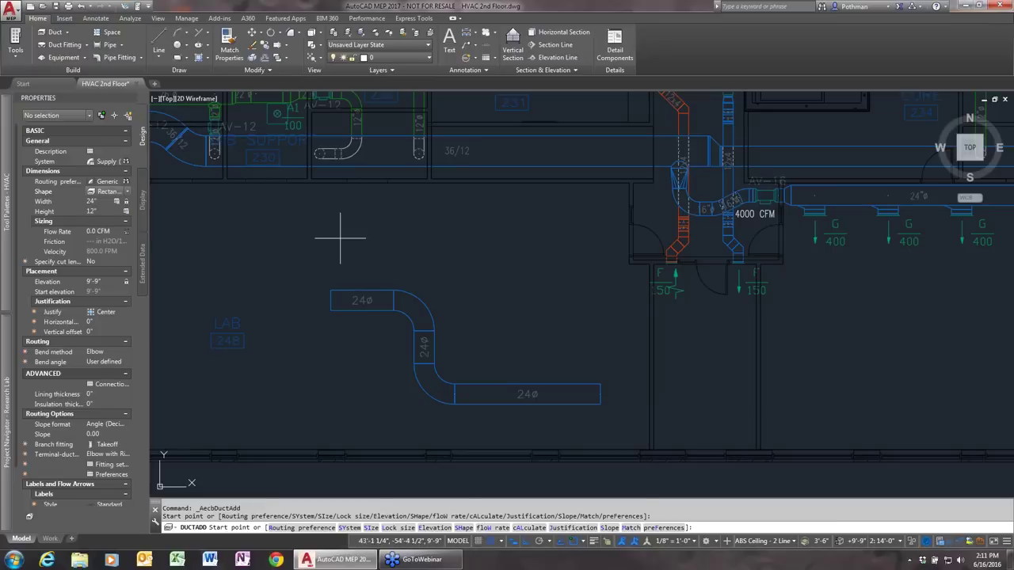
click(297, 244)
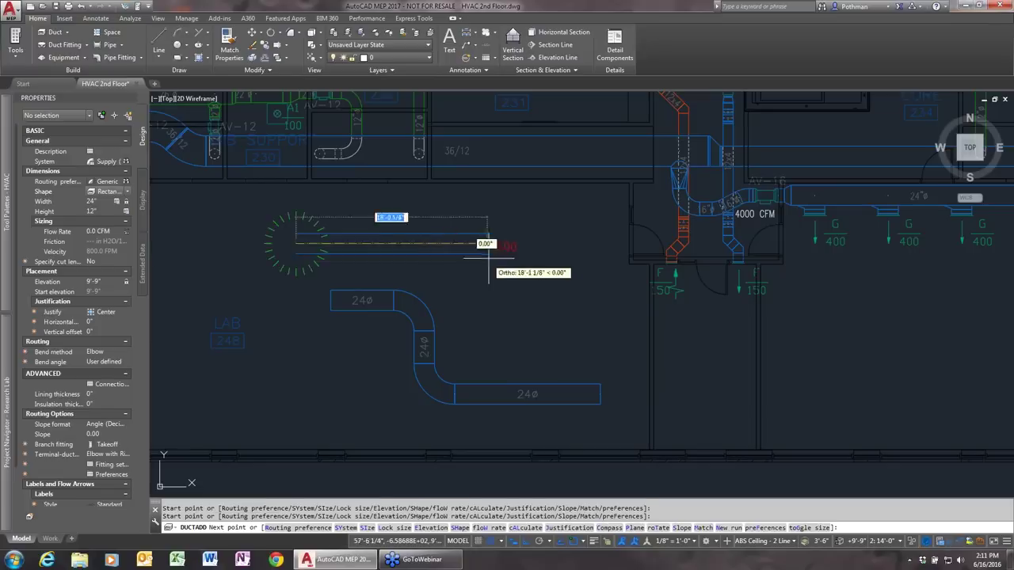
click(489, 337)
click(609, 339)
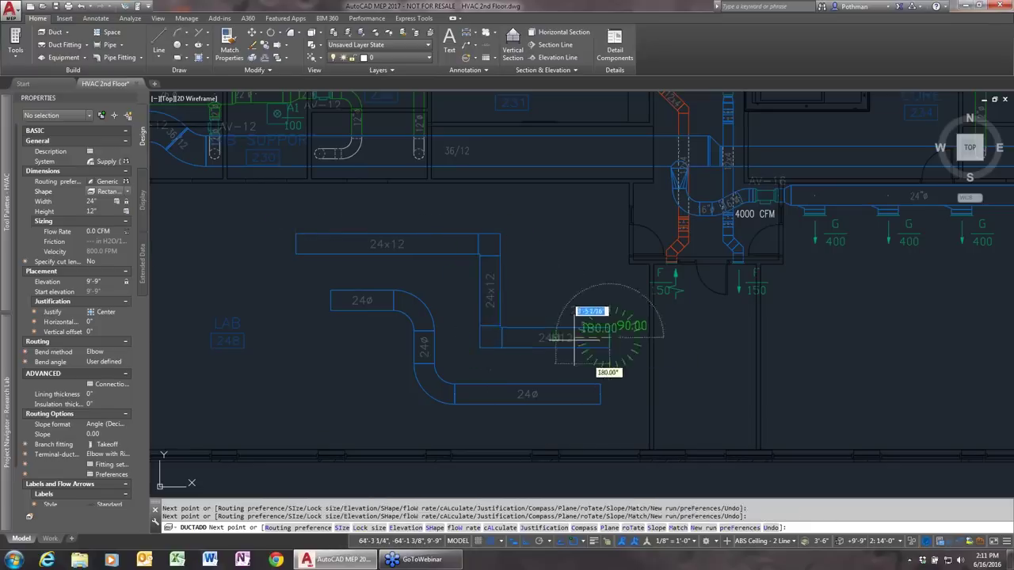
key(Return)
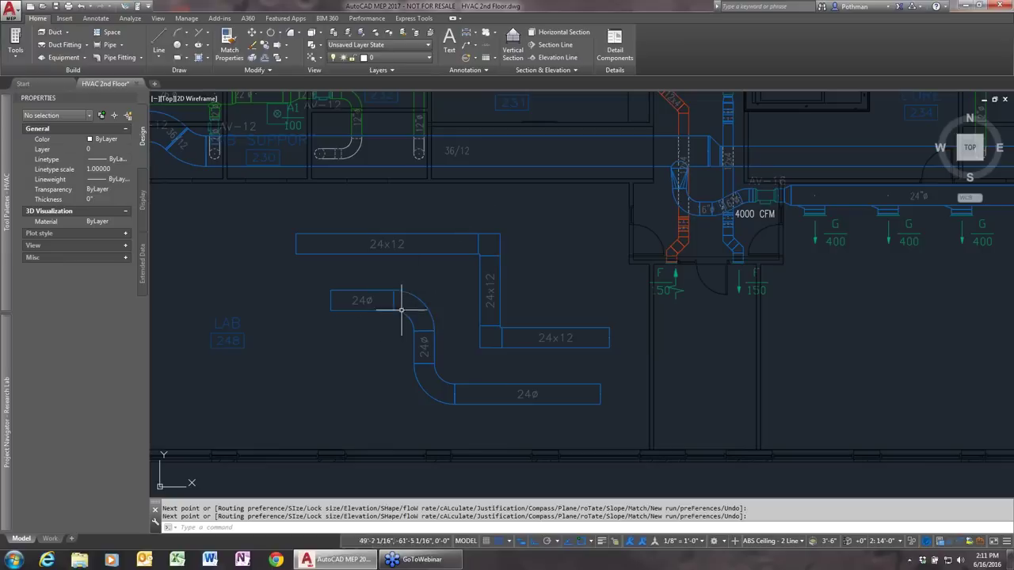
Examine the straight elbow parts for round and rectangular duct in the Generic Slip Joint routing preference, leaving the settings unchanged.
click(194, 19)
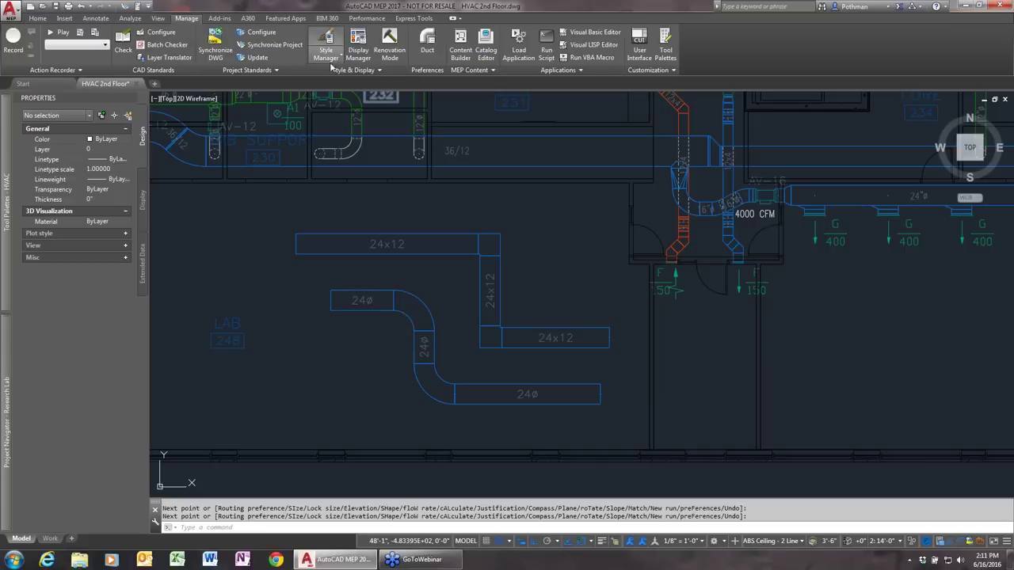
click(334, 60)
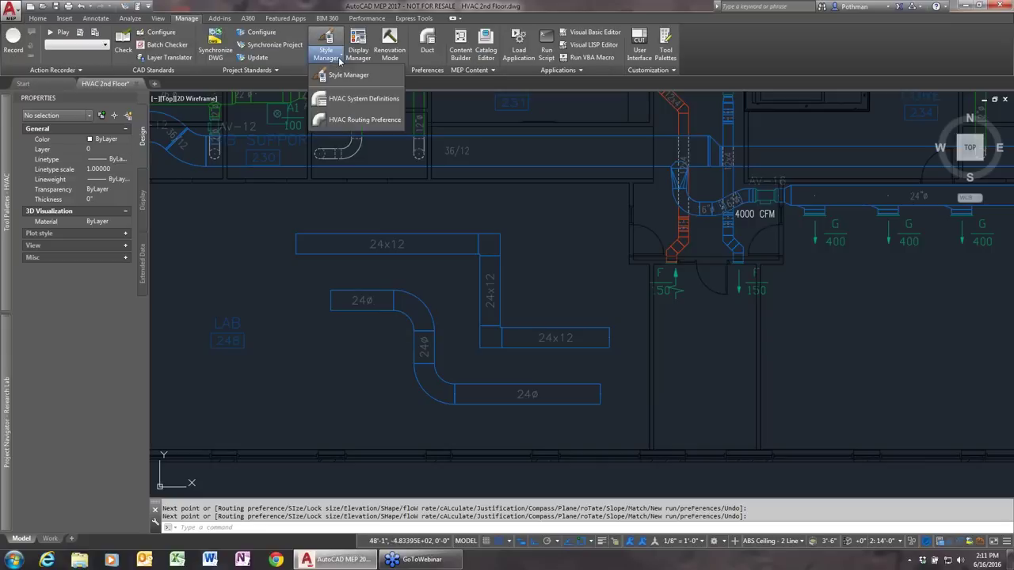
click(348, 121)
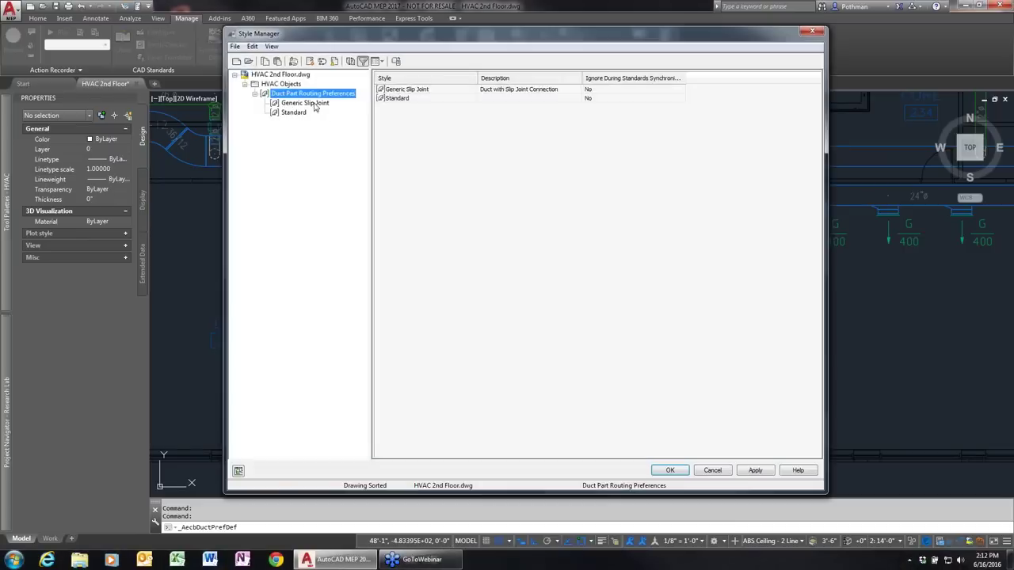
click(314, 107)
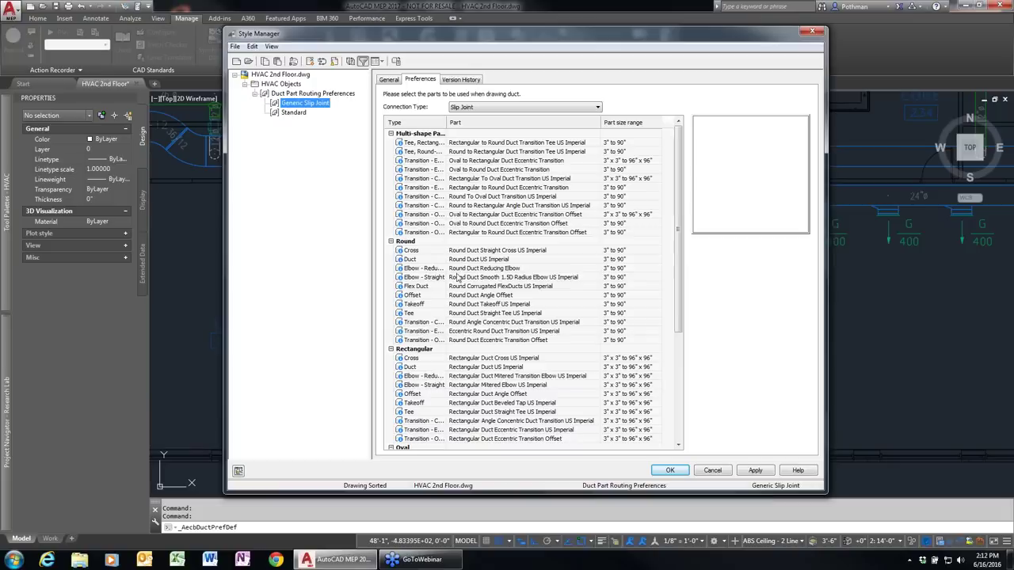
click(549, 278)
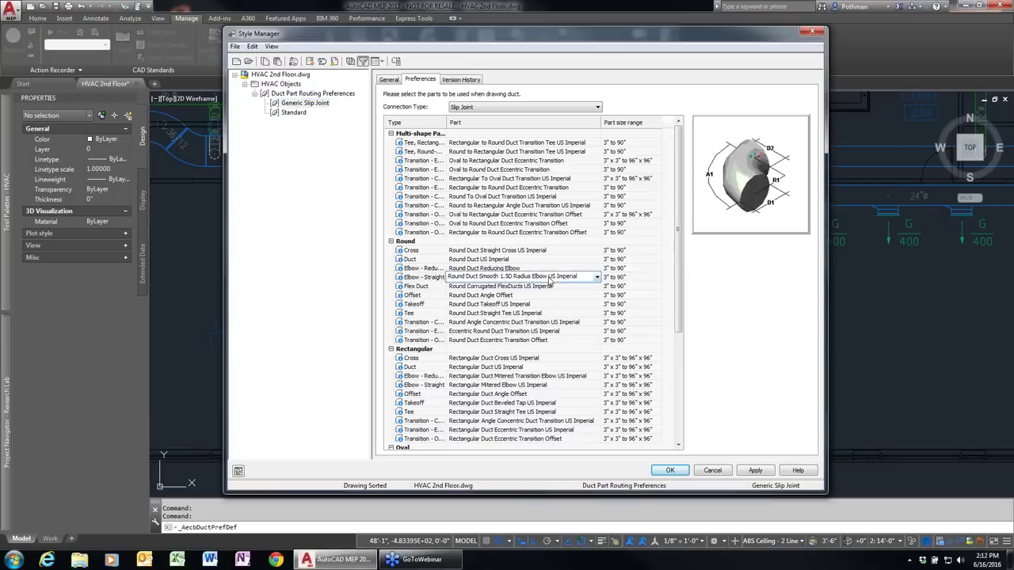
click(597, 277)
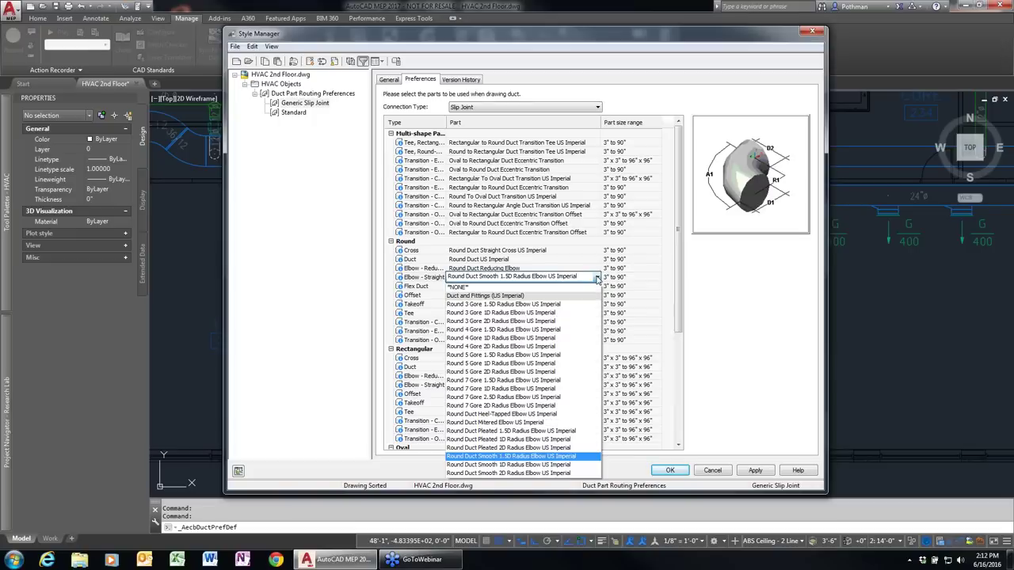
click(597, 277)
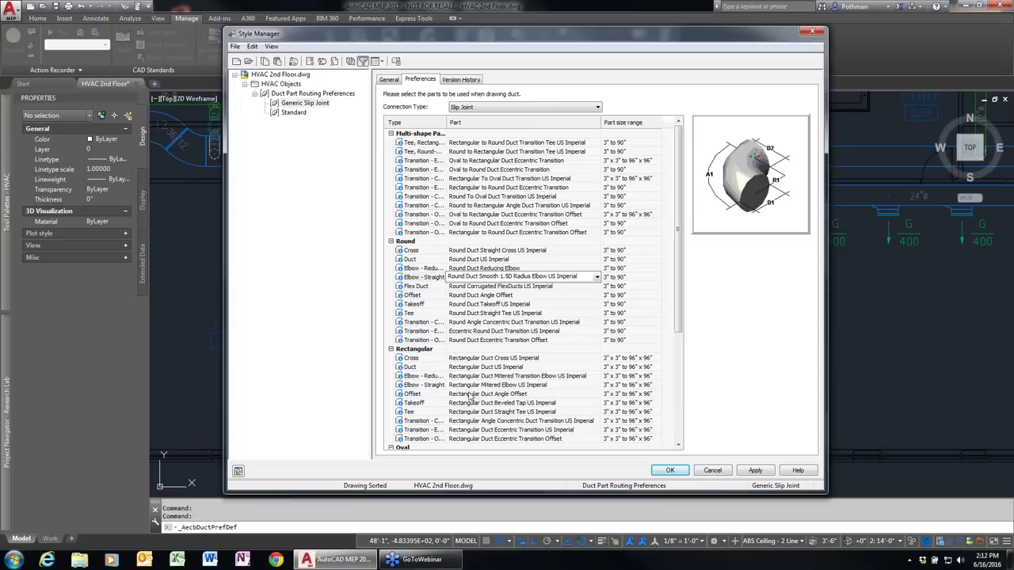
click(528, 385)
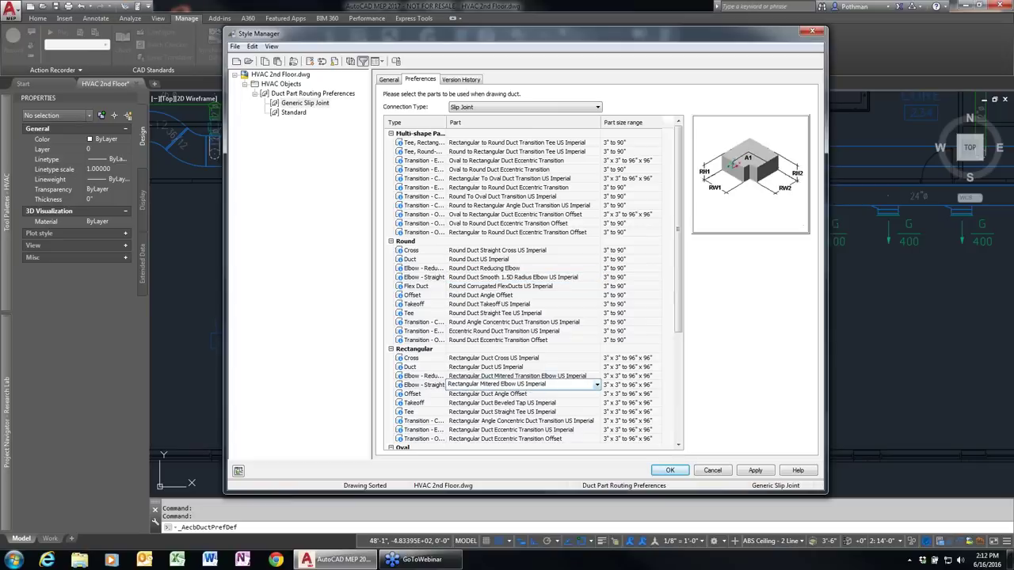
click(598, 385)
click(598, 386)
click(717, 471)
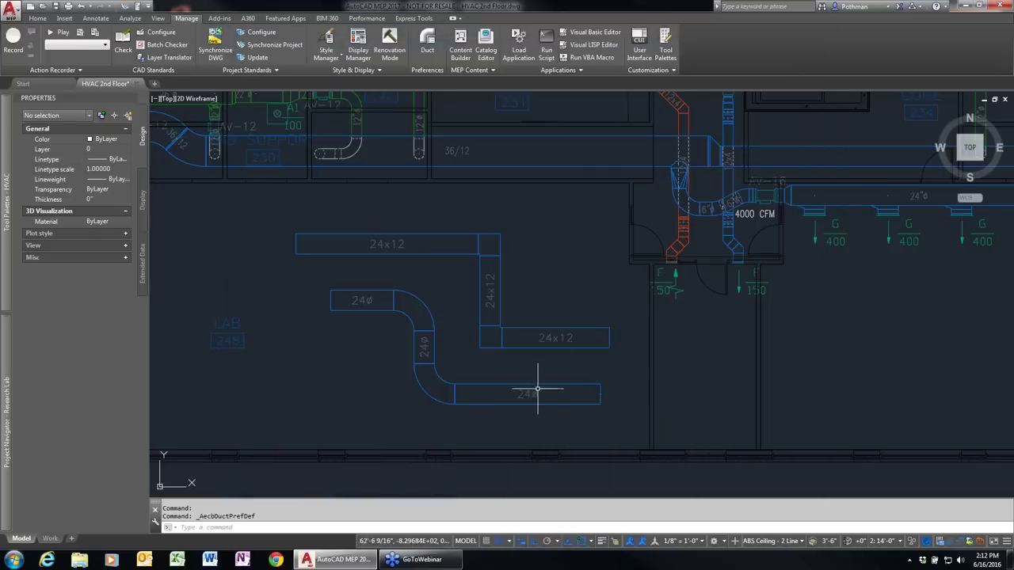
Set the lower horizontal segment of the round run to 20" diameter, accepting the 24" to 20" 15-degree concentric transition.
click(521, 384)
scroll(519, 386, down, 2)
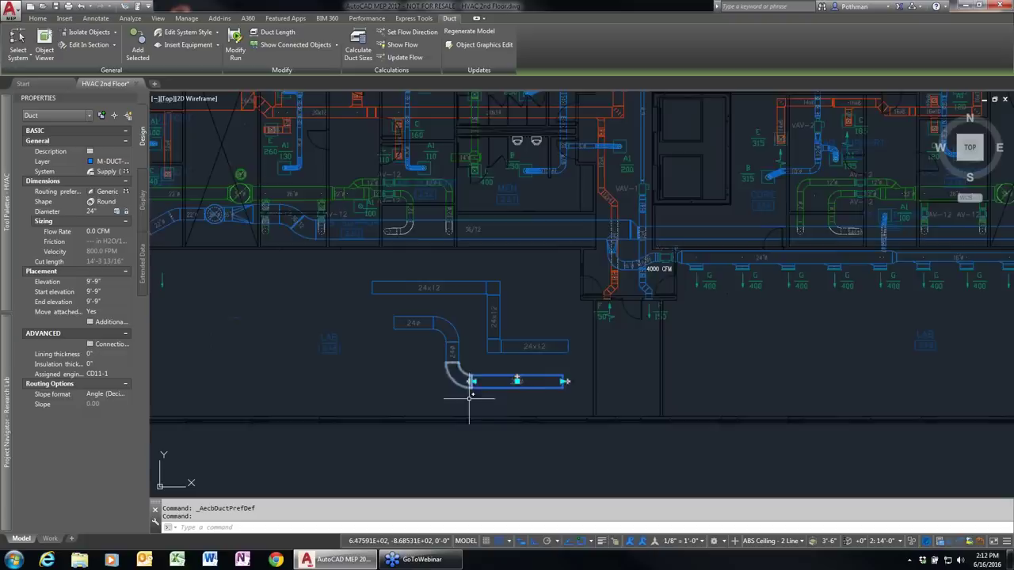
scroll(486, 382, up, 2)
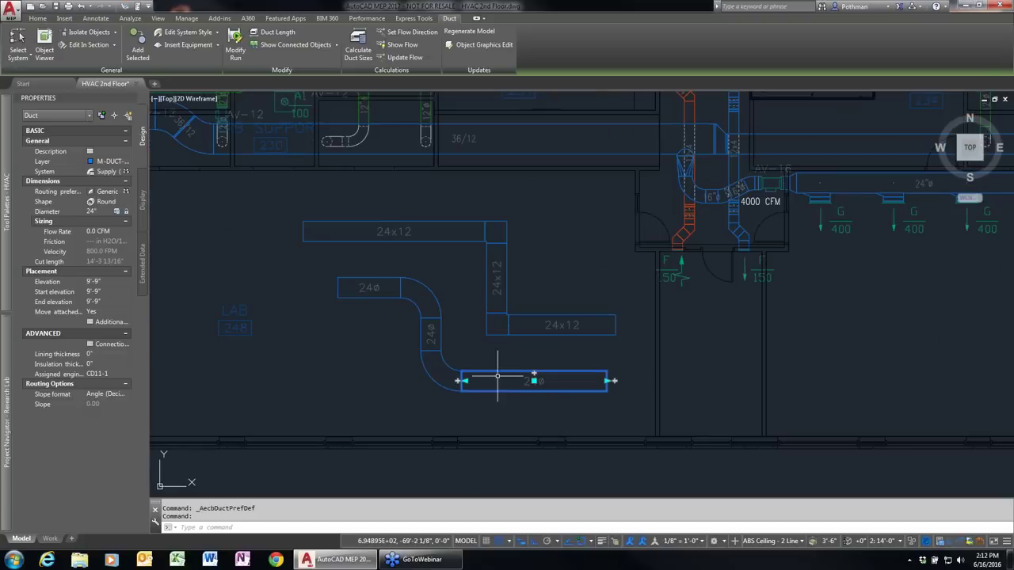
click(105, 211)
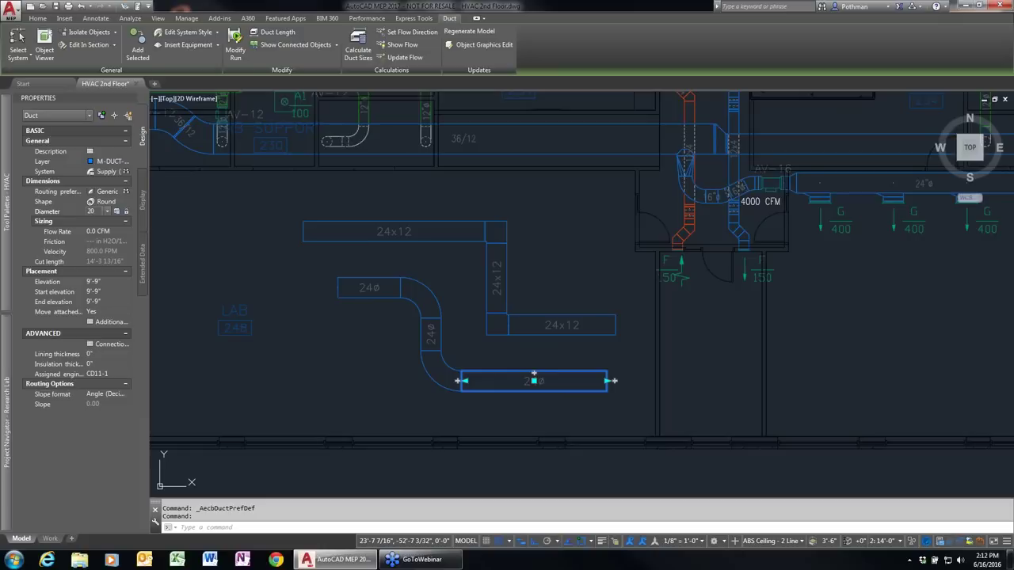
key(Return)
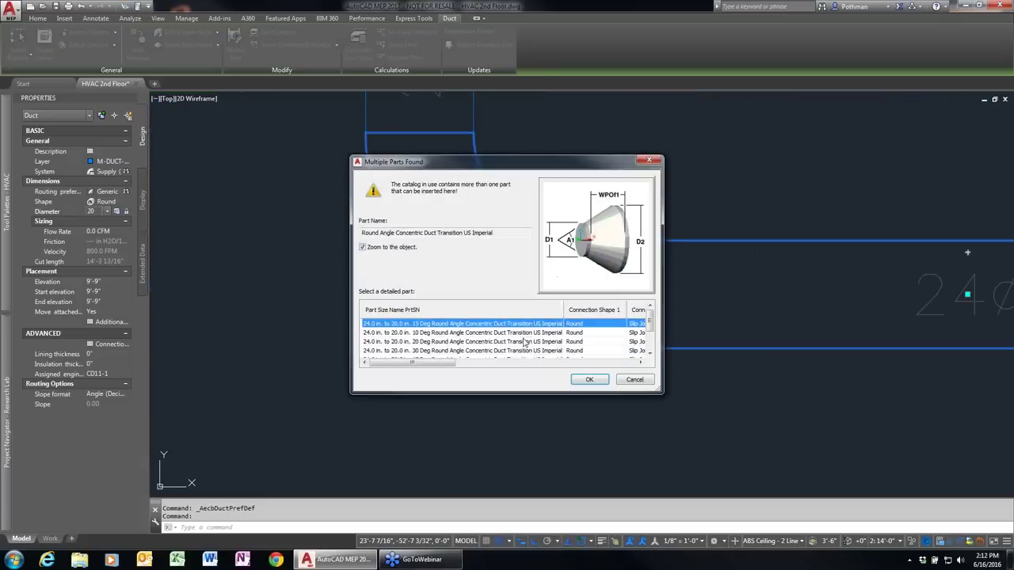
click(582, 380)
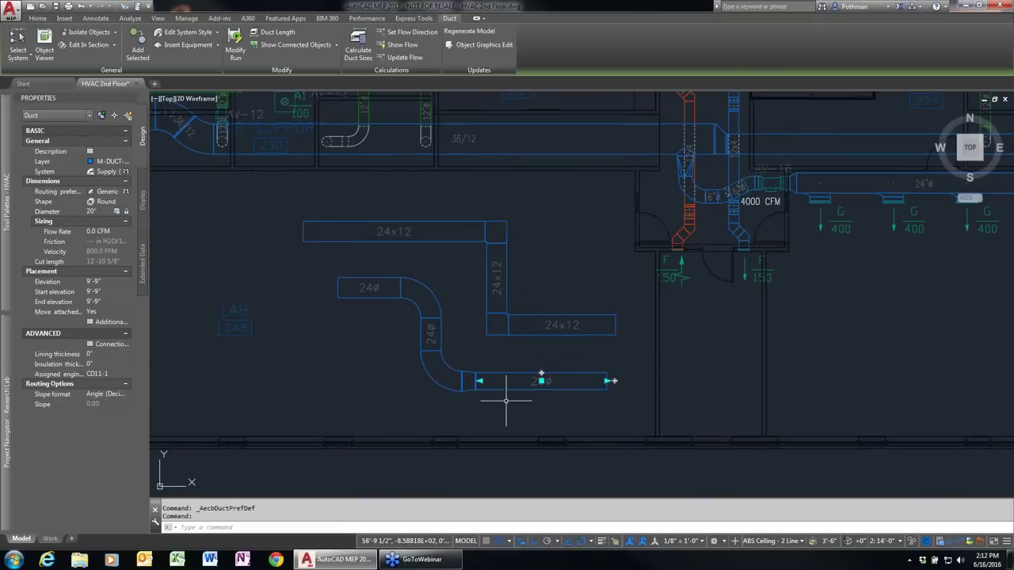
key(Escape)
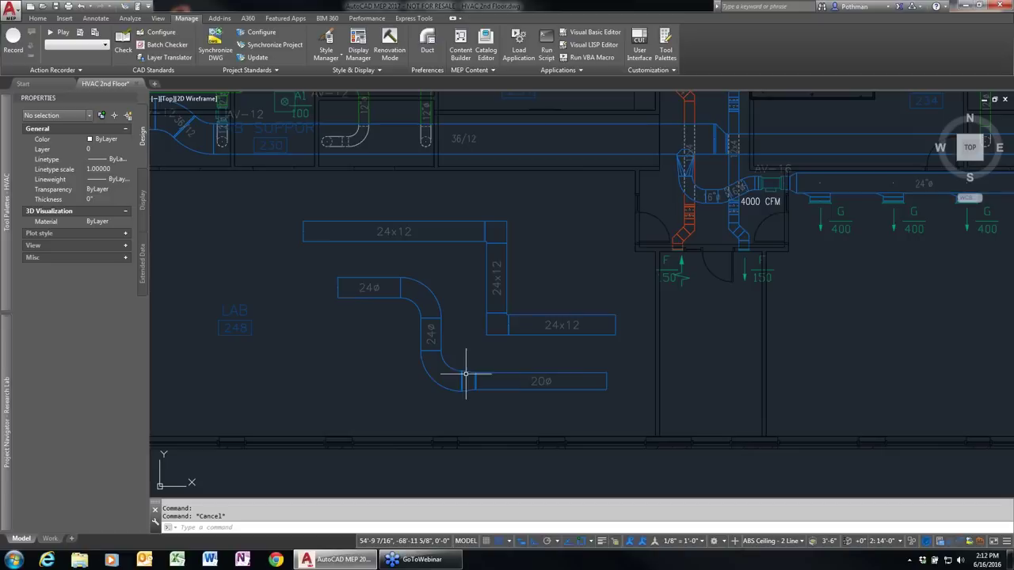
click(629, 406)
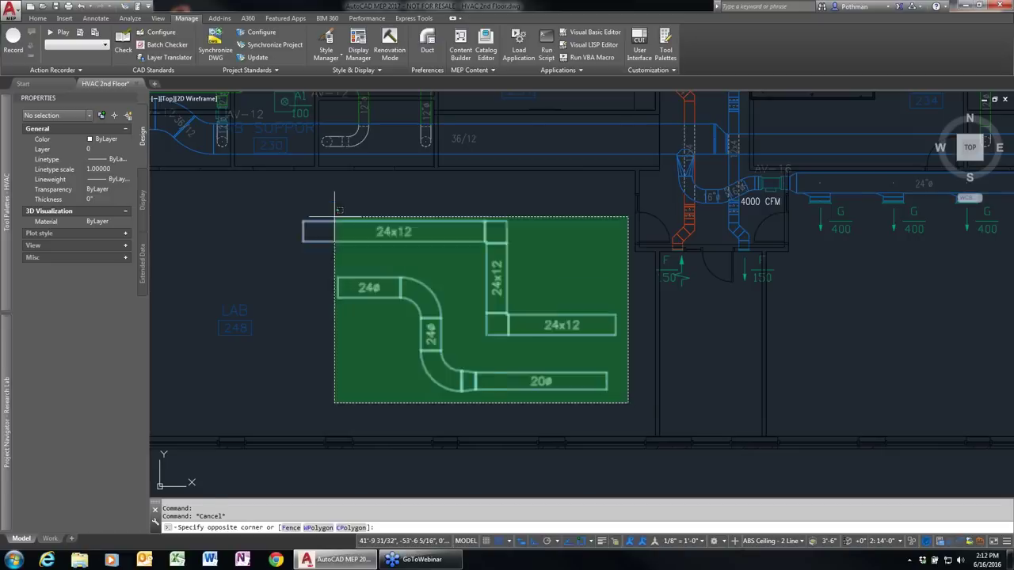
click(295, 208)
key(Escape)
Move the 20" round duct segment down beyond the exterior wall, and back up inside Lab 248, with its fittings attached.
click(556, 380)
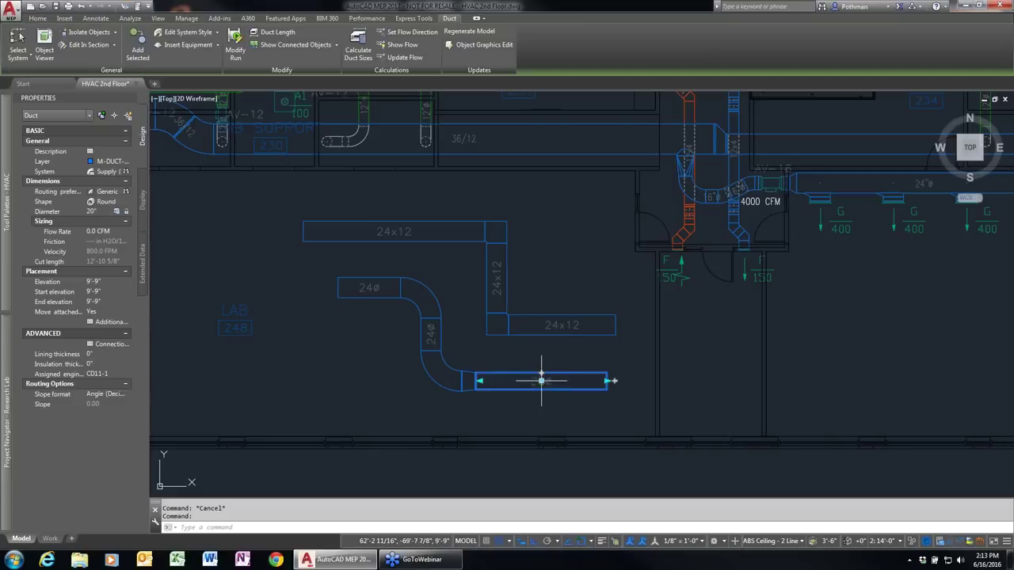
click(541, 381)
click(543, 473)
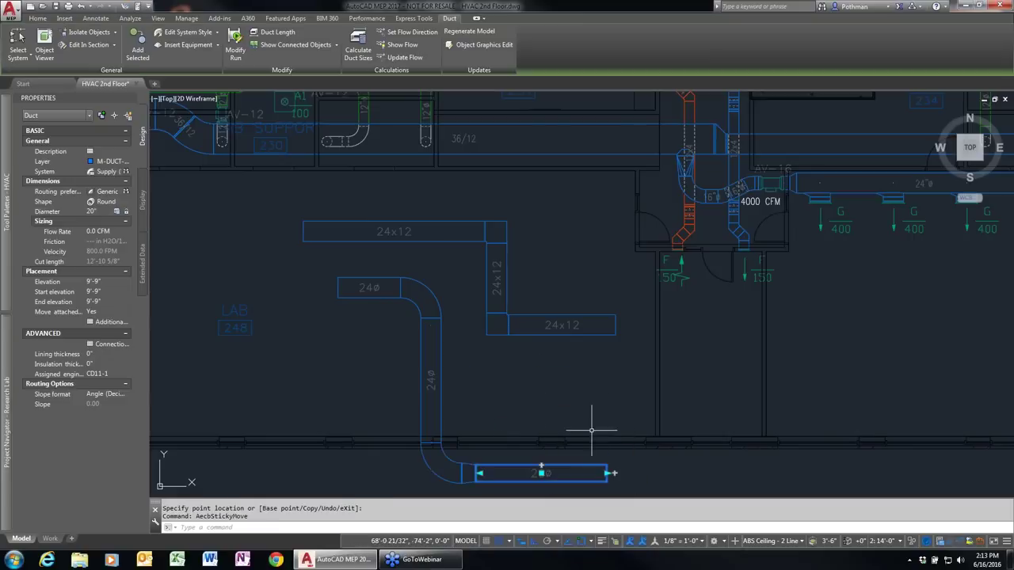
click(541, 473)
click(543, 385)
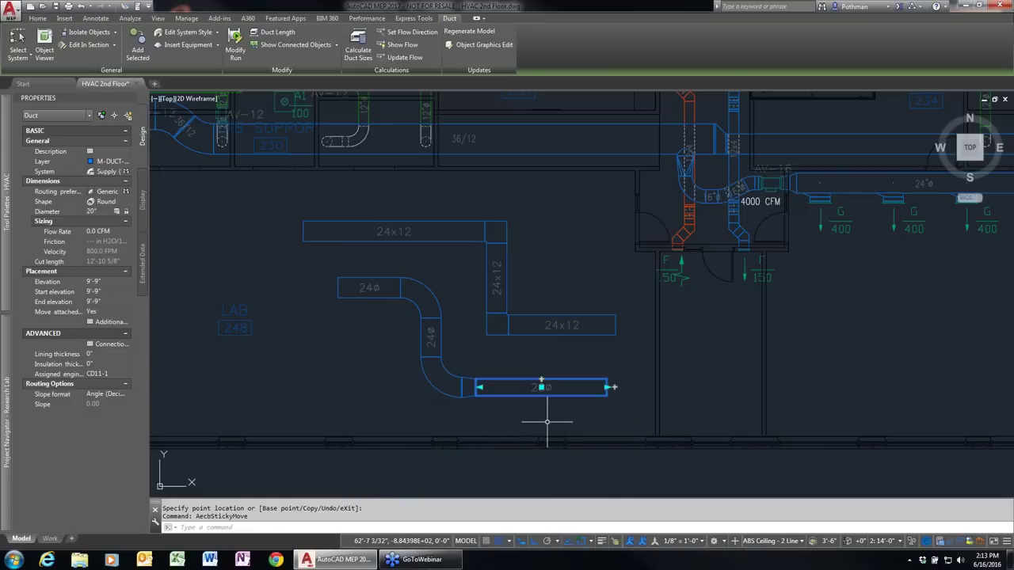
key(Escape)
Continue the 20" round duct from its open end, routing it right, up and right again with 90-degree turns.
click(609, 386)
click(612, 385)
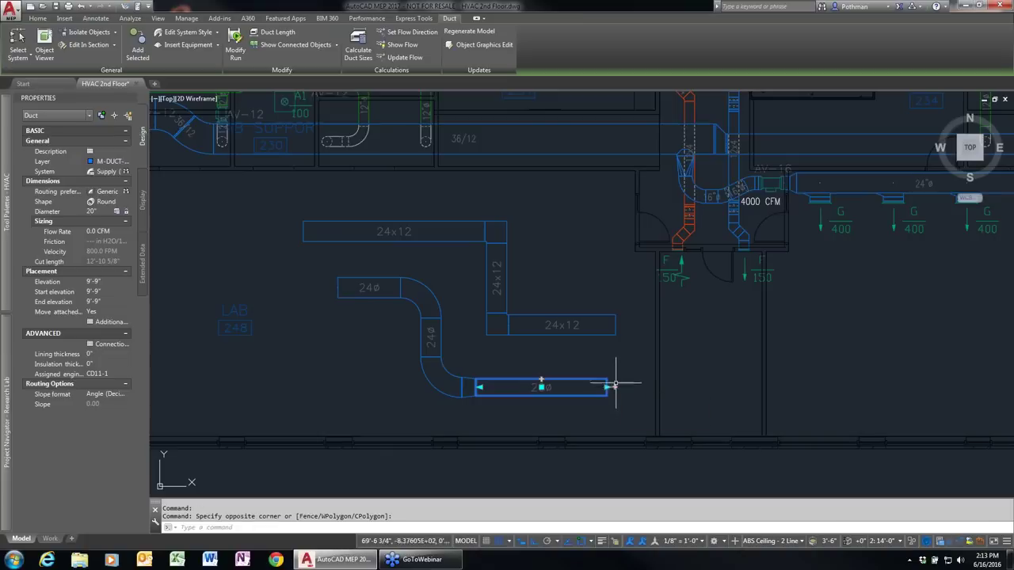
click(610, 386)
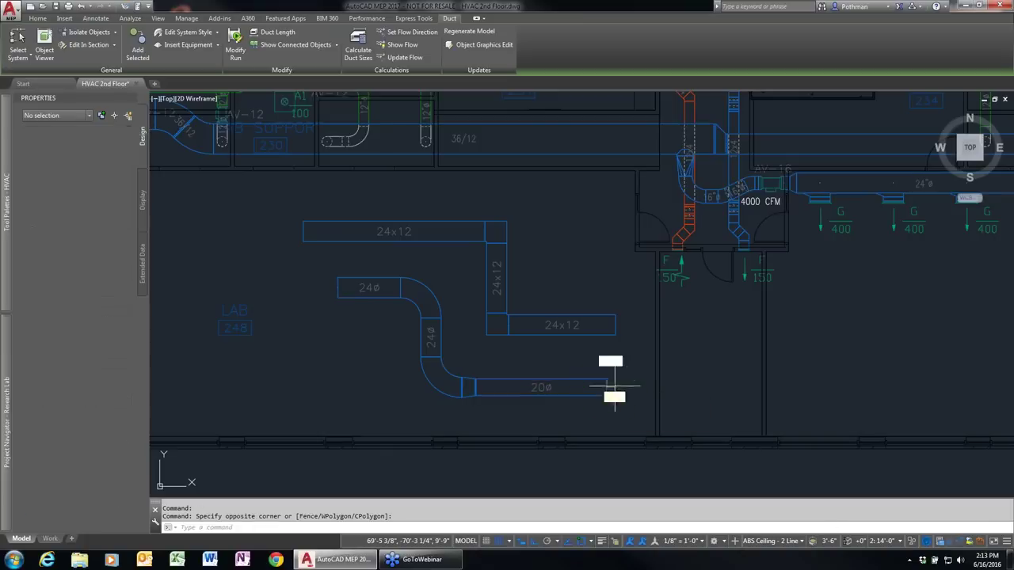
click(719, 396)
click(719, 321)
click(850, 321)
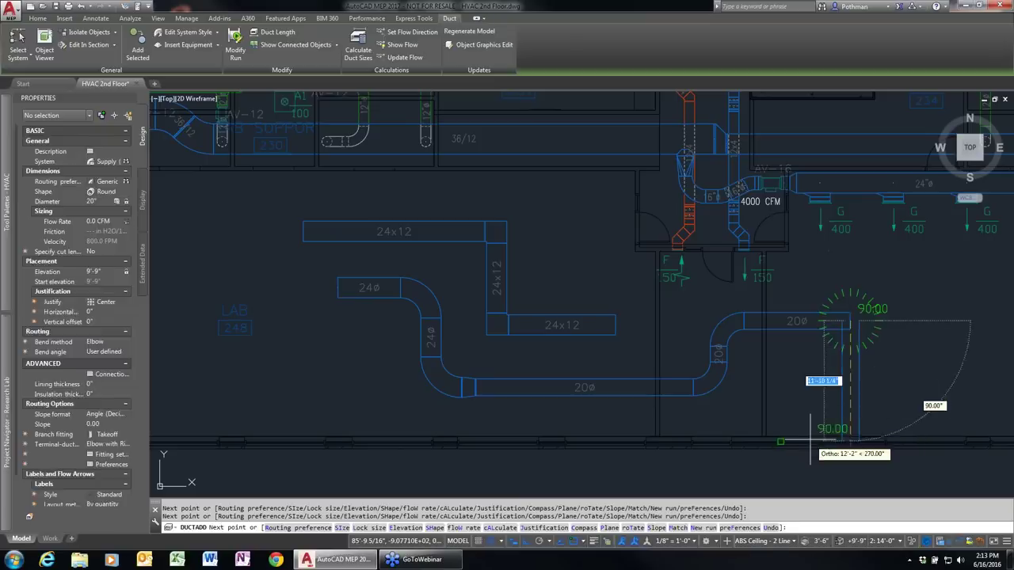
key(Escape)
Erase the complete round duct run and the 24x12 rectangular duct run in Lab 248.
text(e)
key(Return)
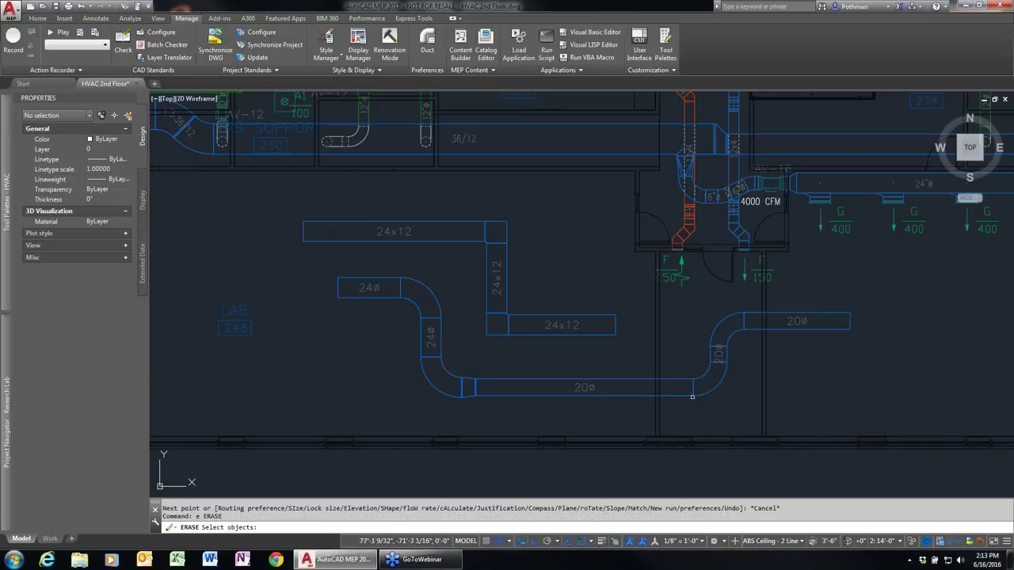
click(750, 408)
click(675, 298)
click(596, 410)
click(353, 250)
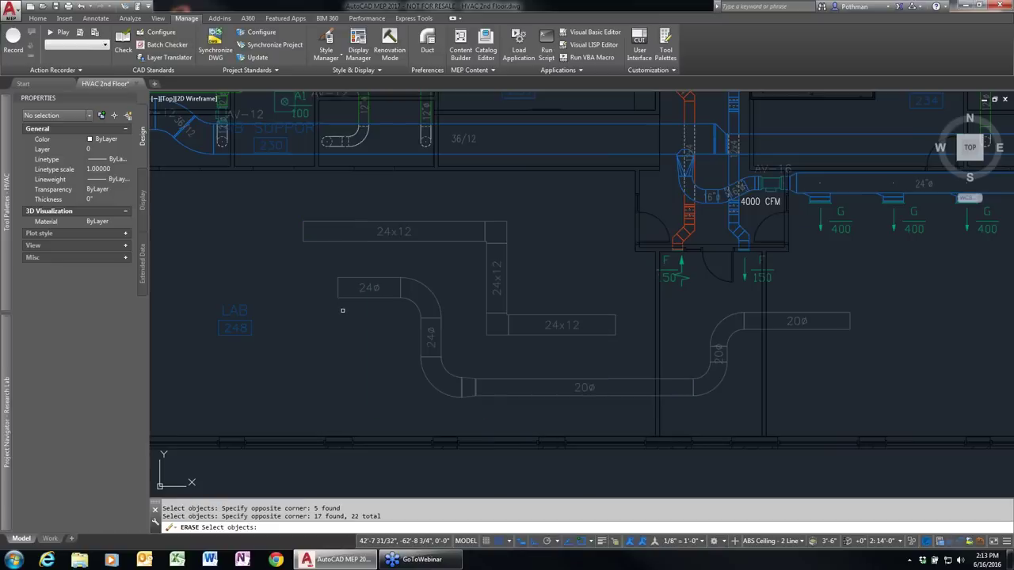
key(Return)
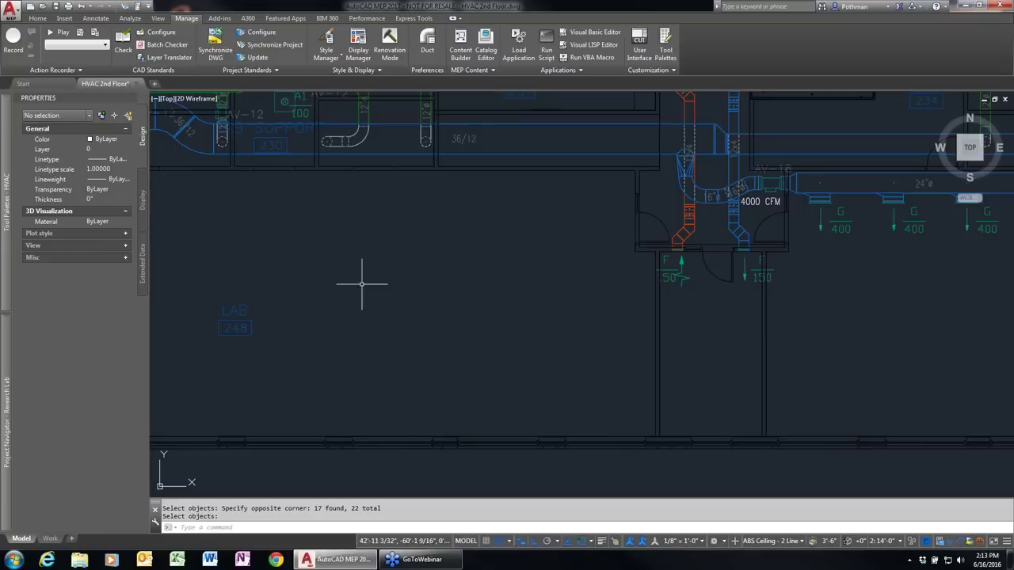
Use Add Selected on the vertical 12" round exhaust duct by room 232 to draw a matching run from Lab 248 right and up into room 231.
middle_drag(527, 204, 547, 305)
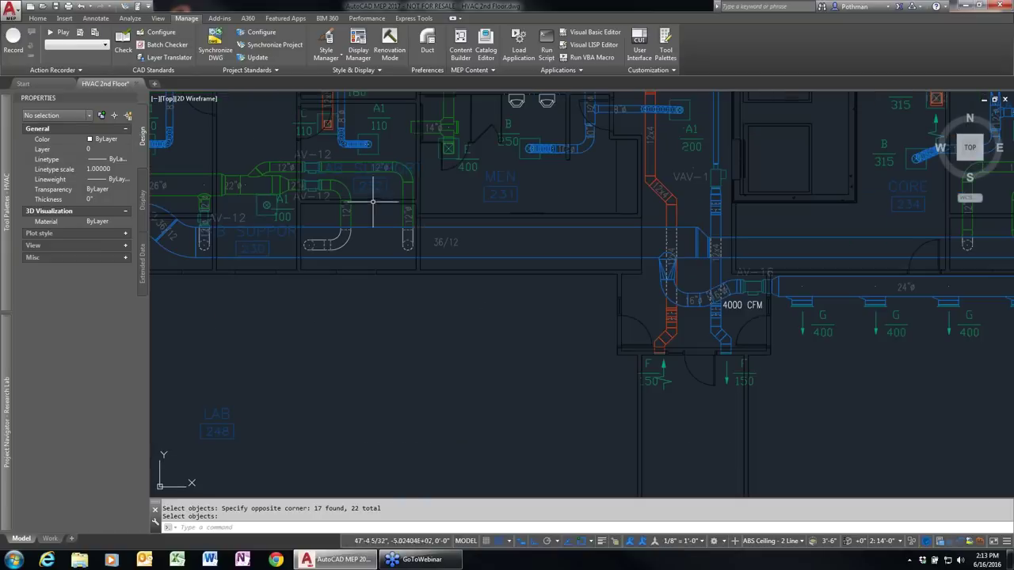
click(407, 203)
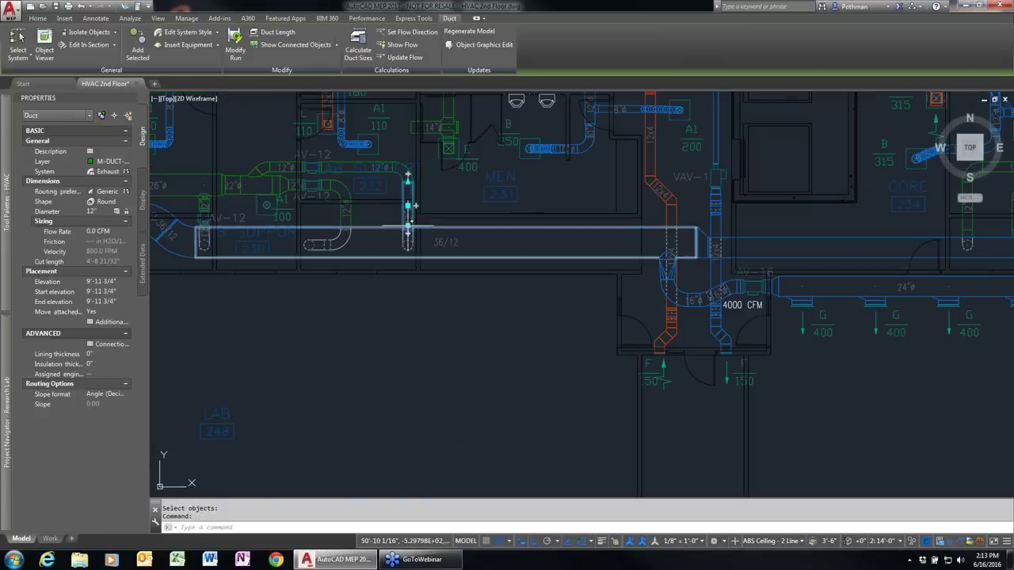
right_click(409, 205)
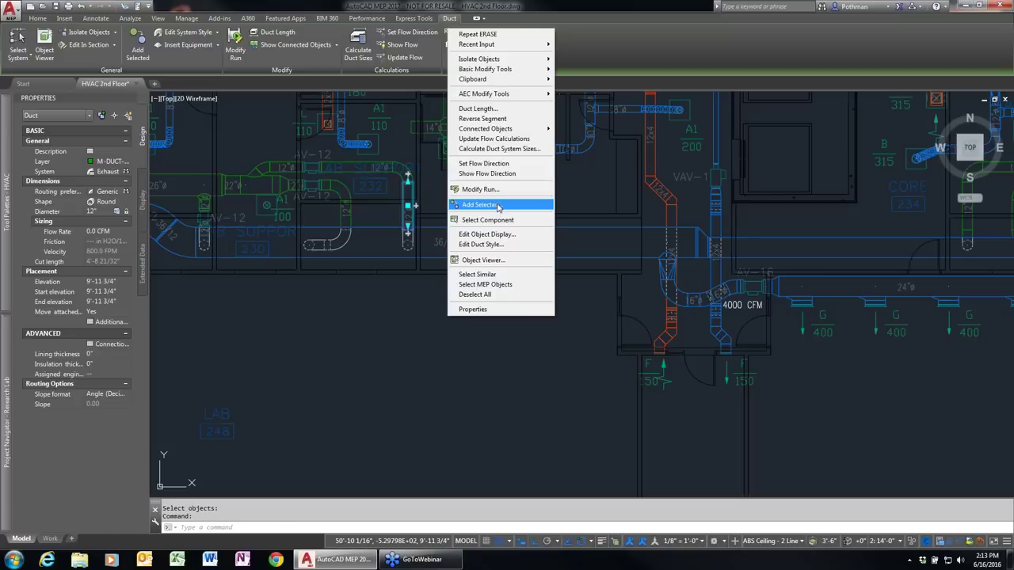
click(498, 207)
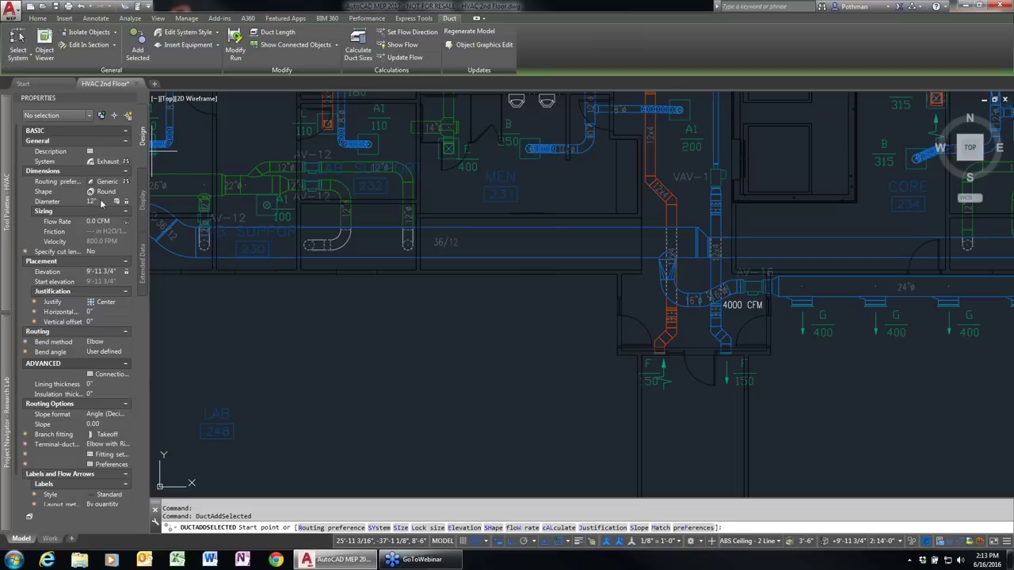
click(380, 357)
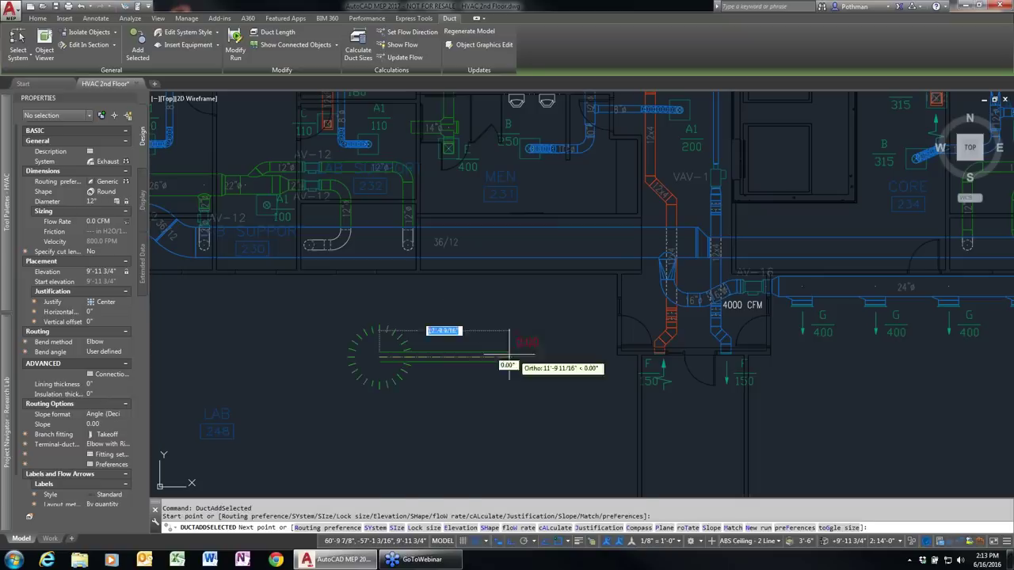
click(549, 356)
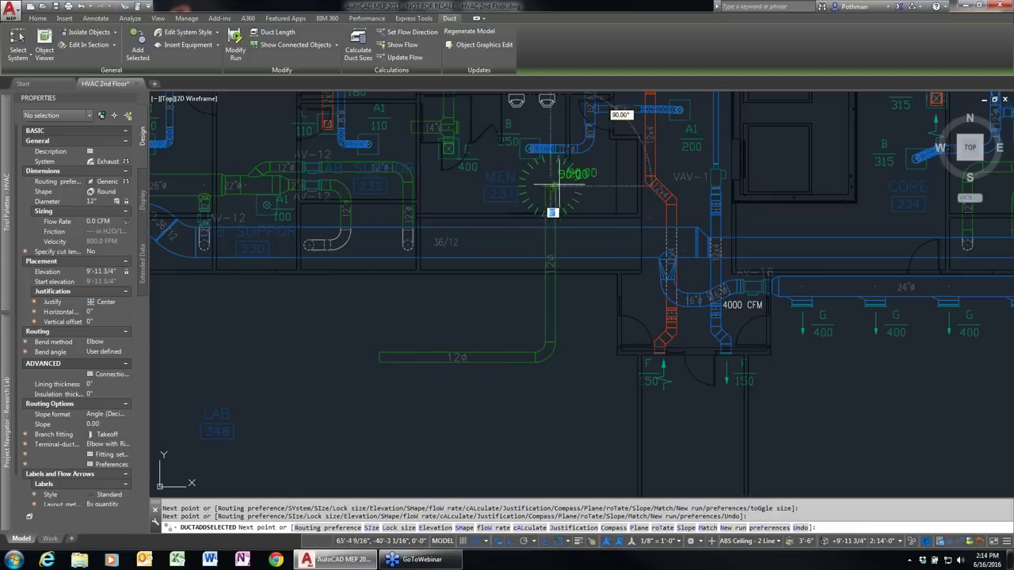
click(552, 187)
key(Return)
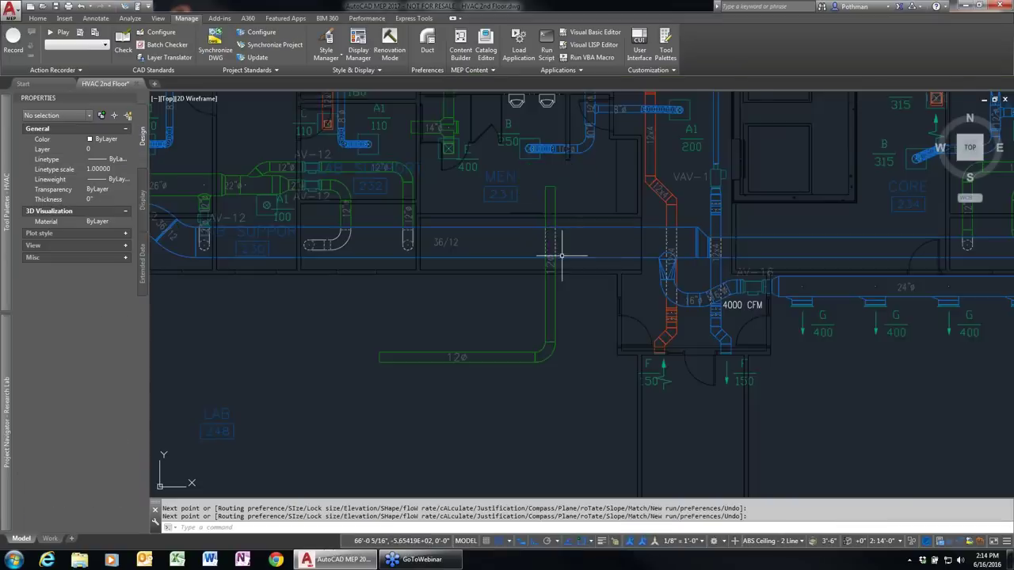
Stretch the new vertical duct's upper end down inside the 36/12 duct, and back up past it into room 231.
scroll(562, 255, up, 10)
scroll(584, 373, down, 5)
click(547, 307)
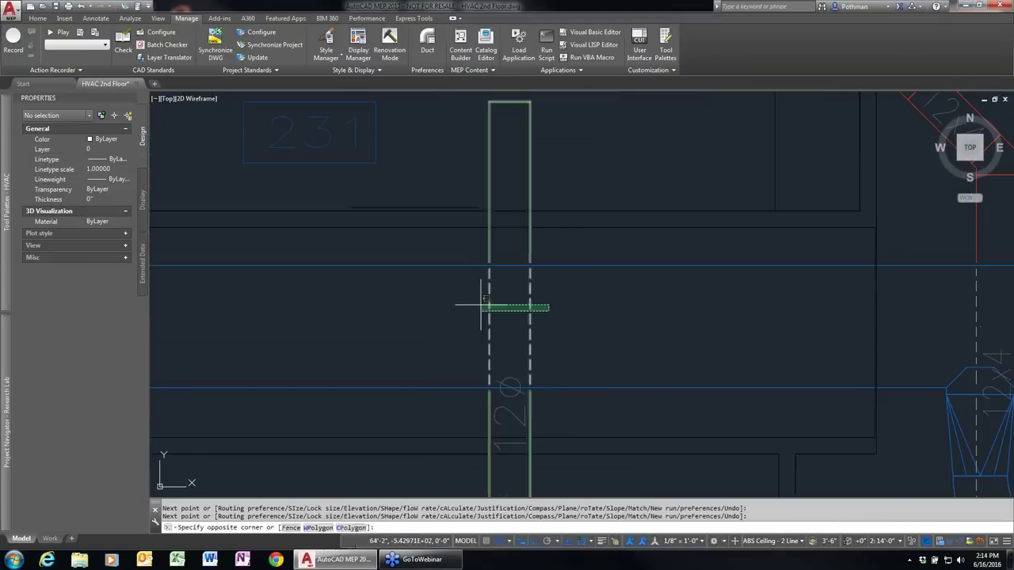
click(482, 304)
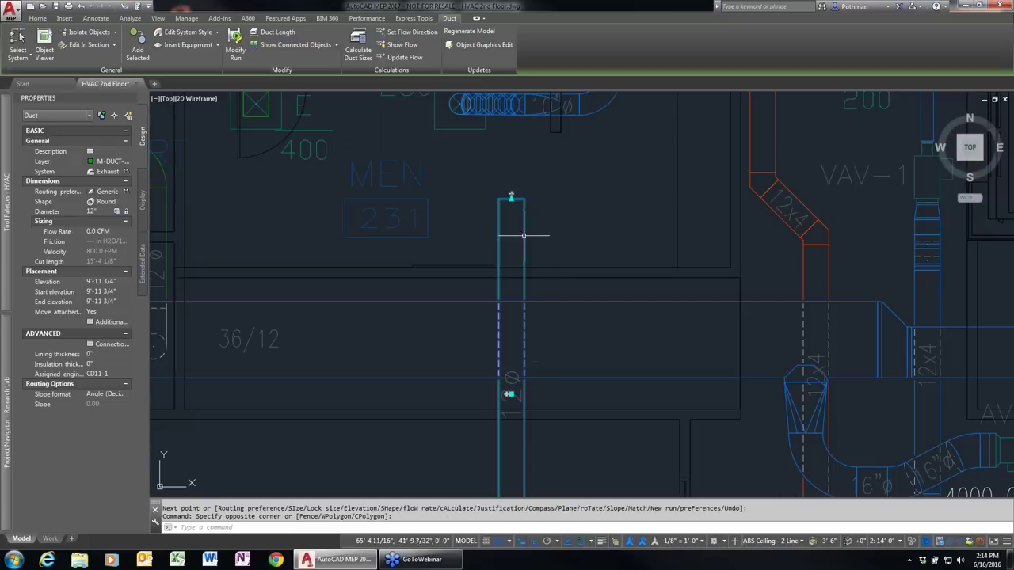
click(511, 198)
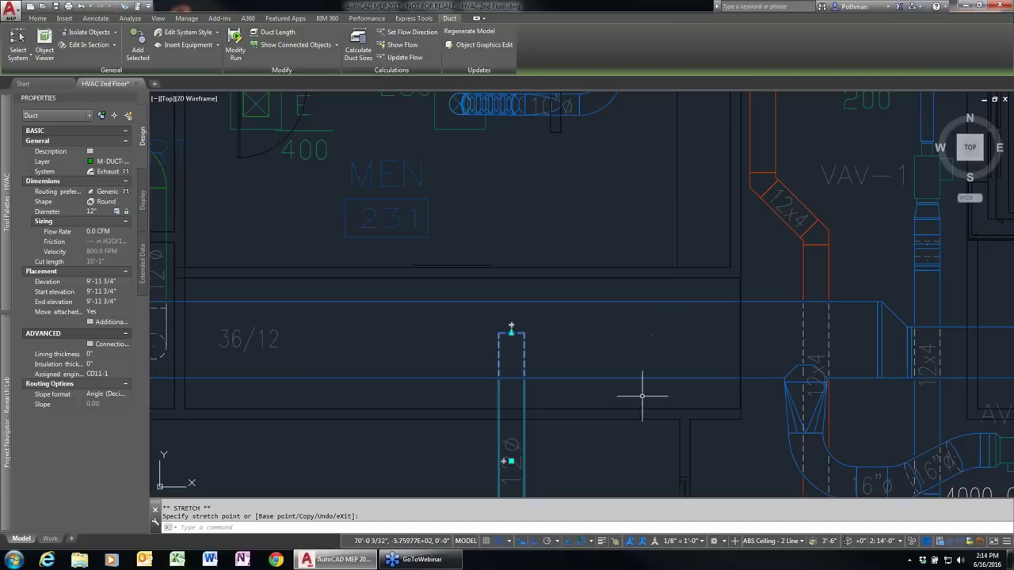
click(512, 339)
click(512, 226)
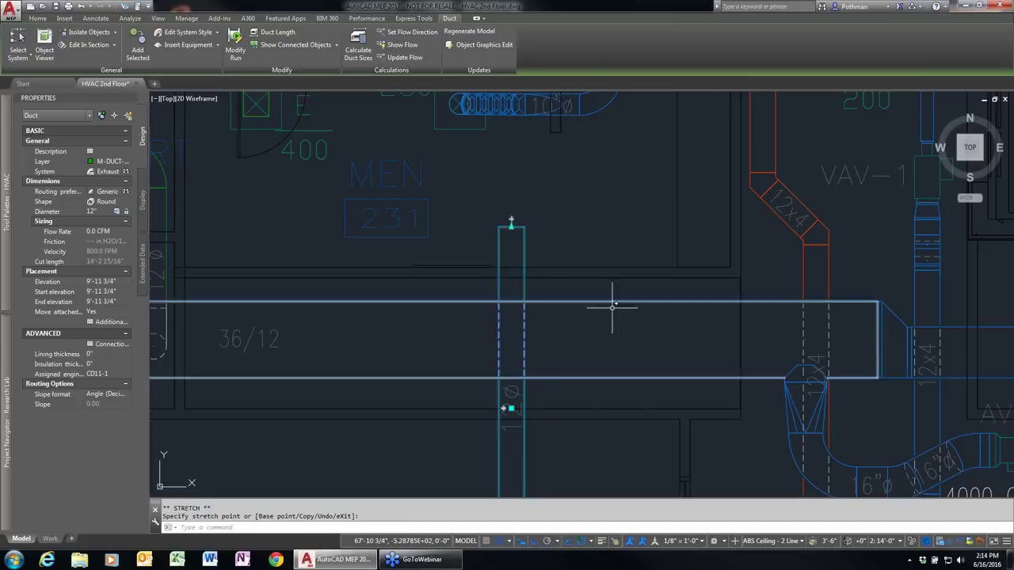
Move the vertical 12" exhaust duct segment right toward the vestibule, and back left, with its elbow and horizontal duct attached.
scroll(600, 413, down, 3)
middle_drag(595, 414, 594, 385)
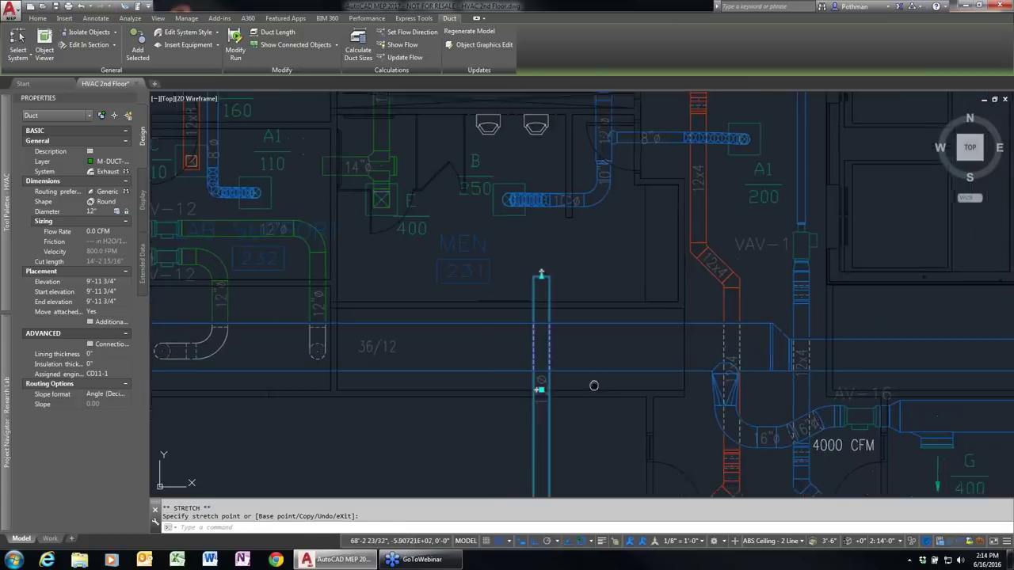
scroll(593, 385, up, 2)
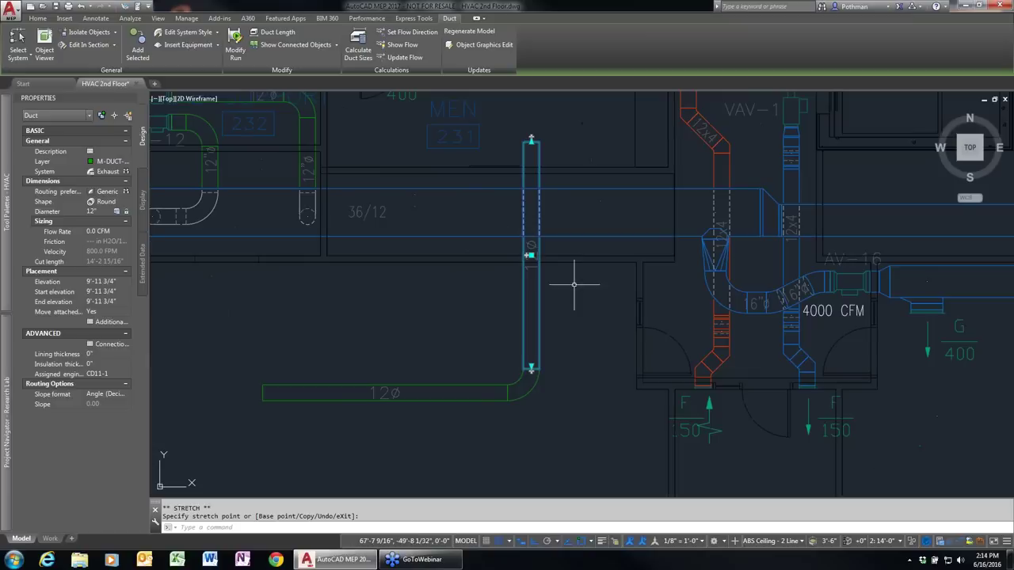
click(529, 255)
click(642, 255)
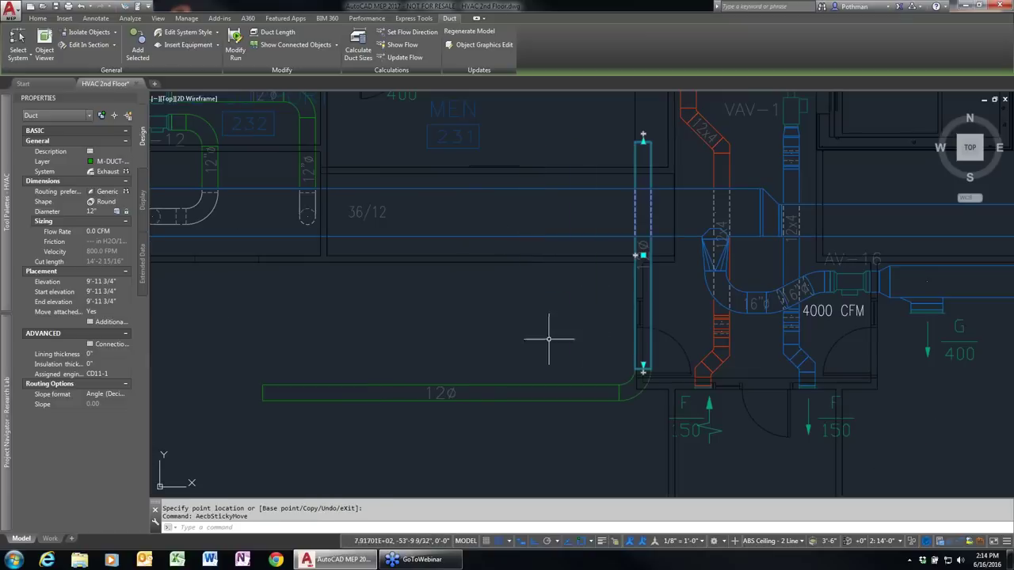
click(643, 254)
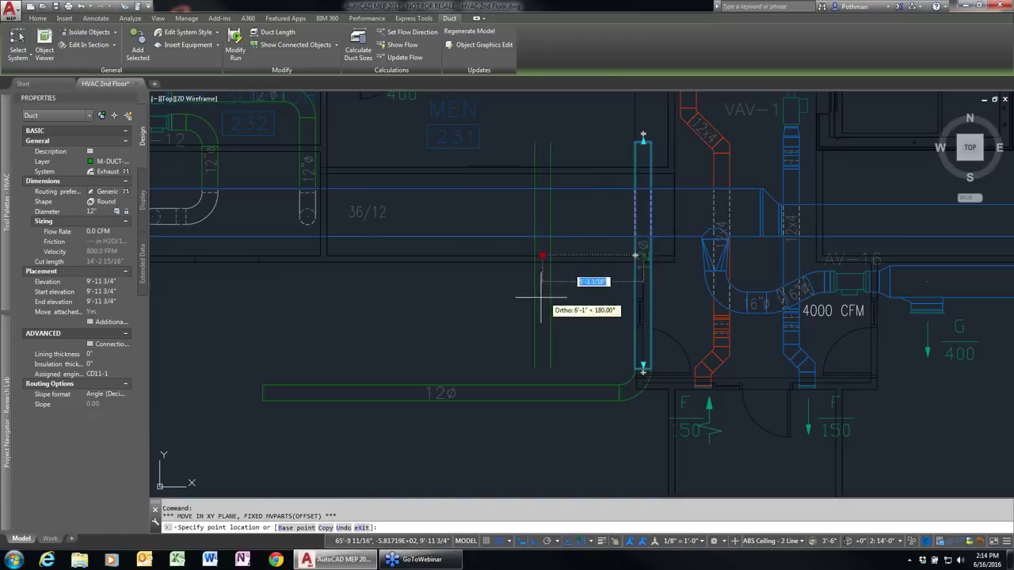
click(534, 255)
key(Escape)
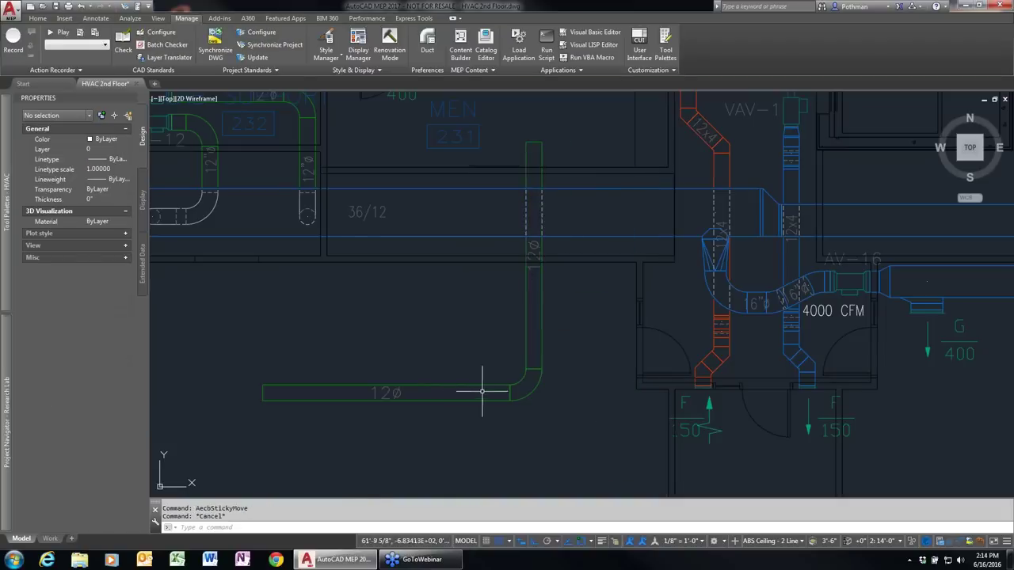
Erase the new 12" round exhaust run, including both duct segments and the elbow.
click(576, 429)
click(444, 313)
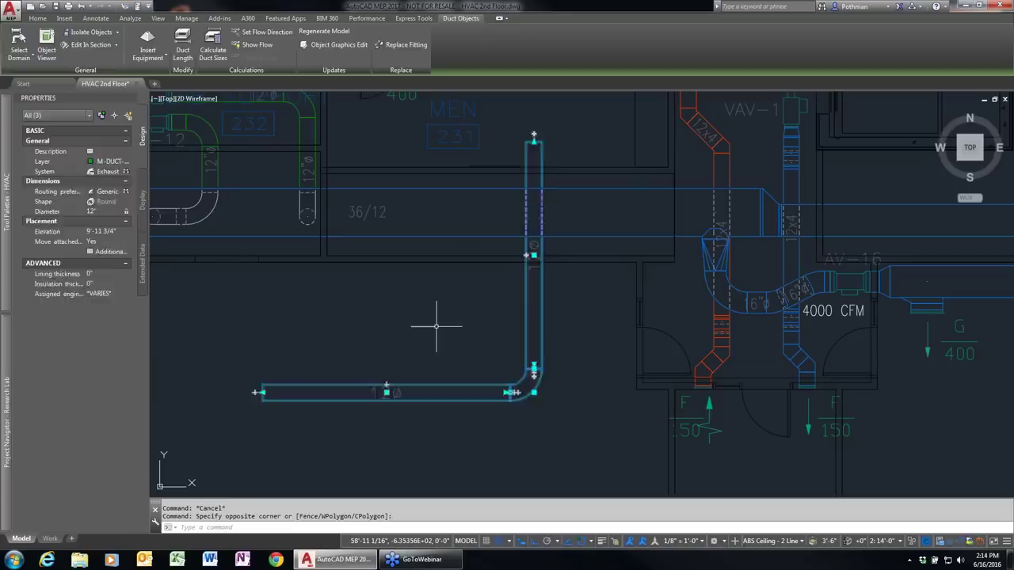
key(Delete)
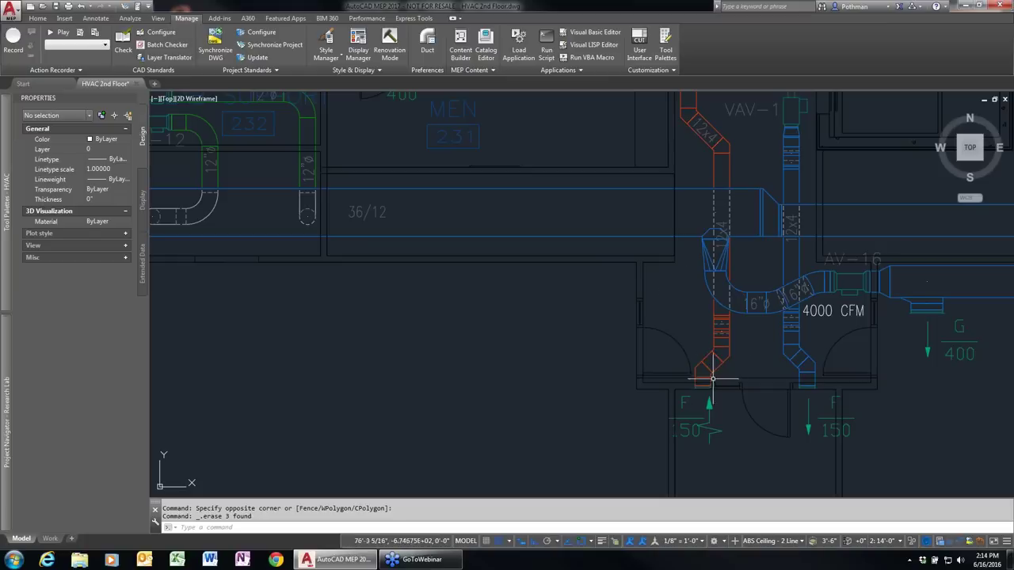
middle_drag(421, 380, 566, 373)
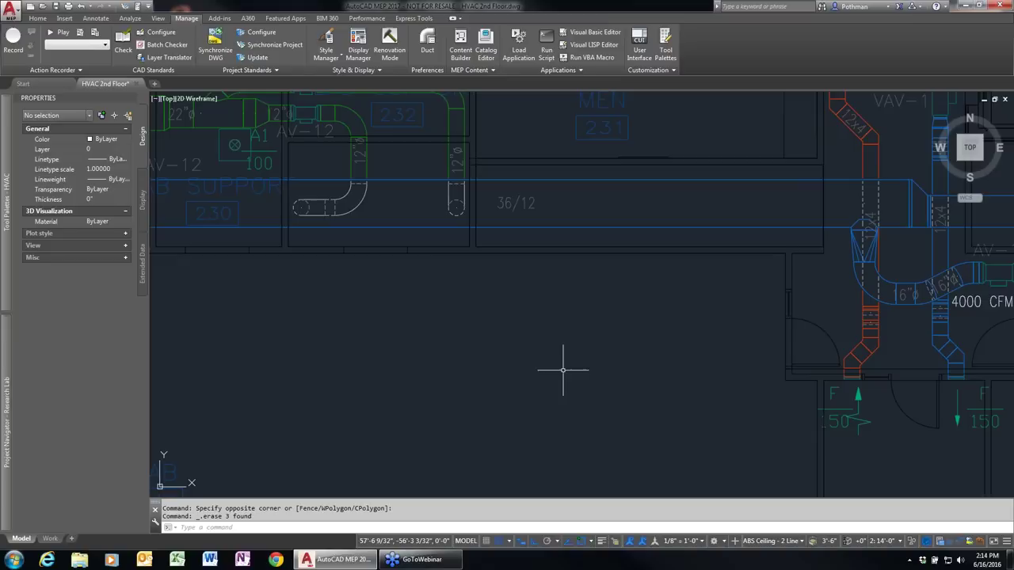
Start adding a diffuser from the HVAC equipment tools and preview the 1600-2000 kW Diesel Emergency Power Generator among the electrical parts.
click(37, 18)
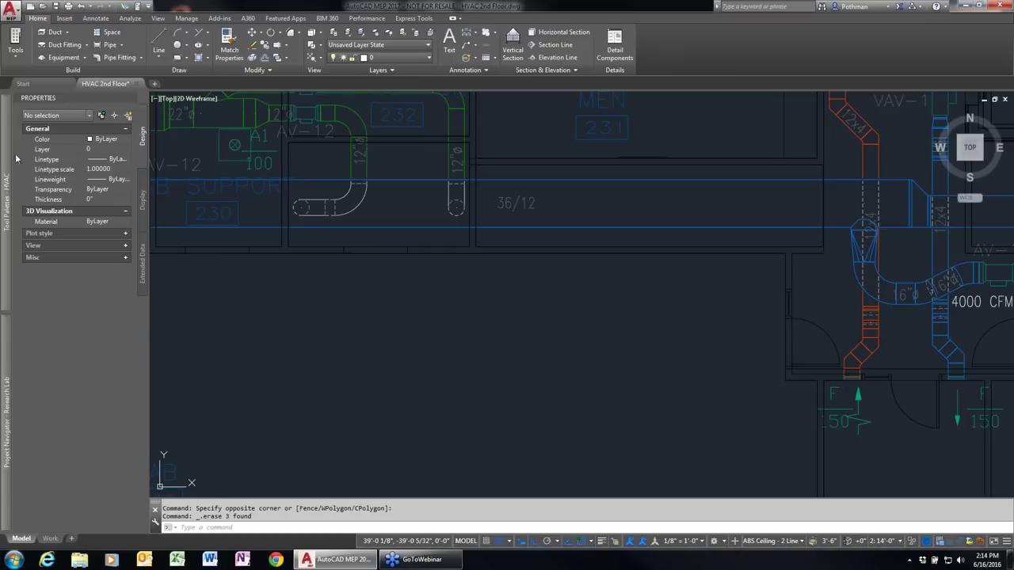
mouse_move(7, 172)
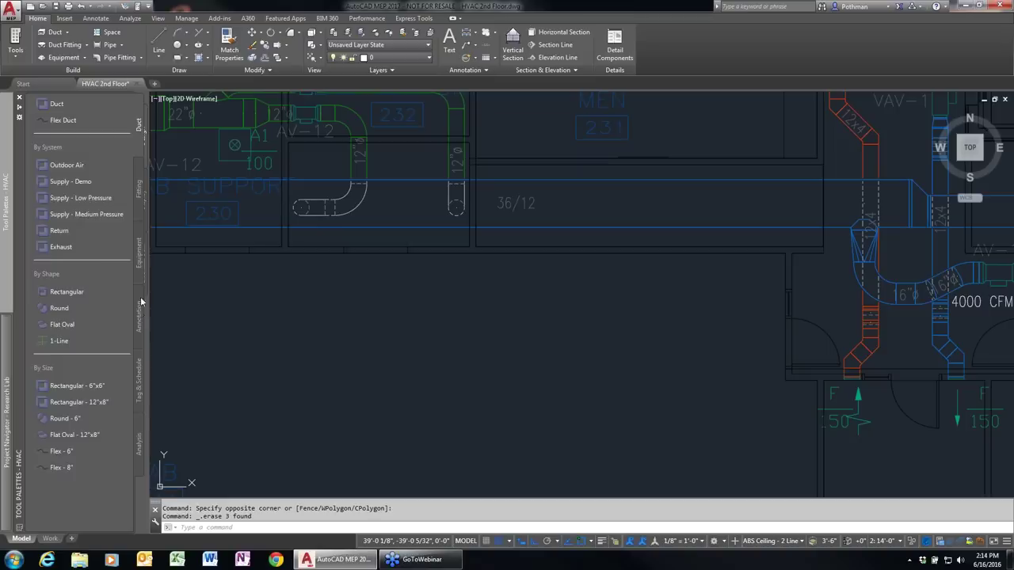
click(139, 268)
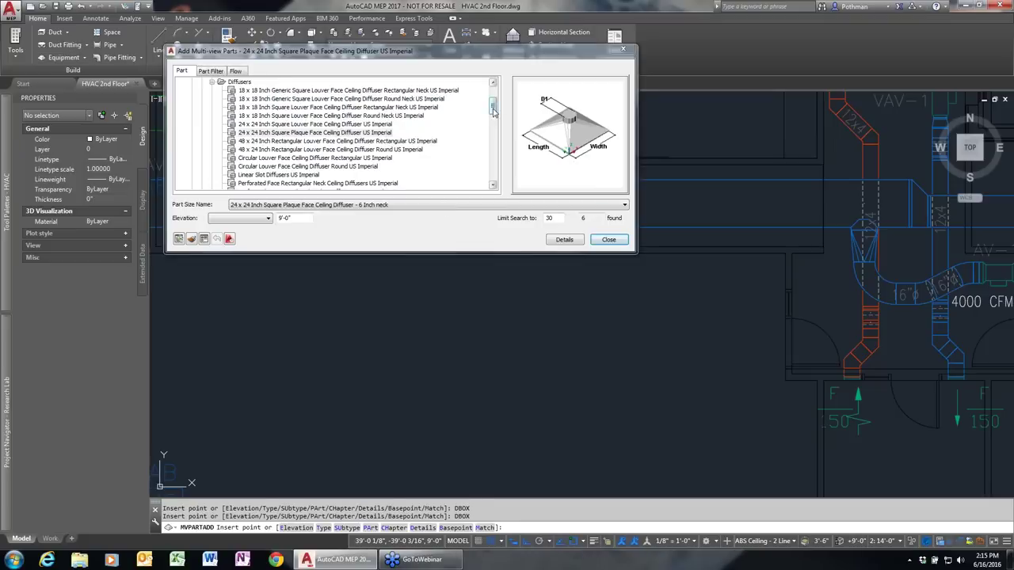
drag(493, 112, 493, 103)
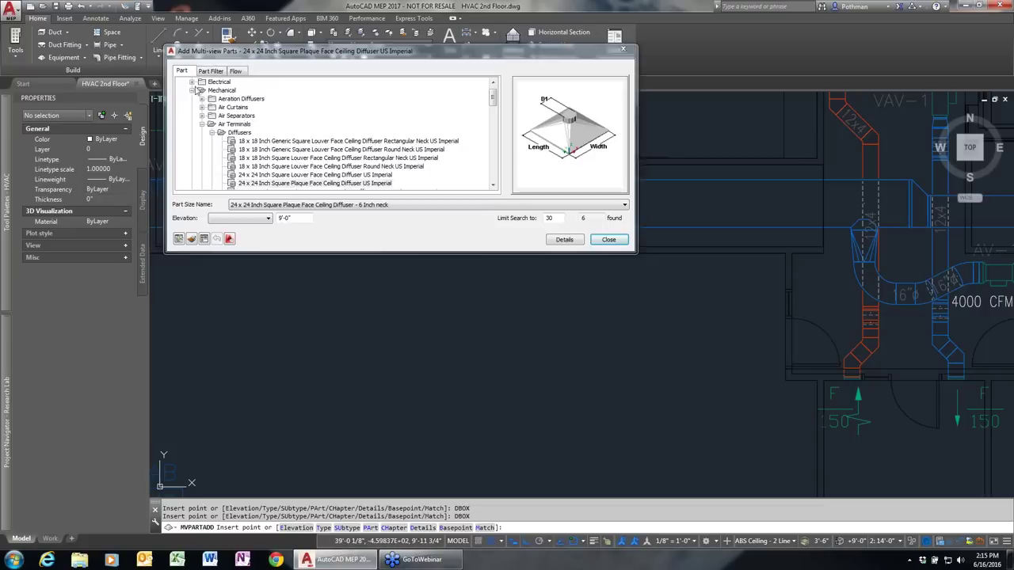
click(191, 83)
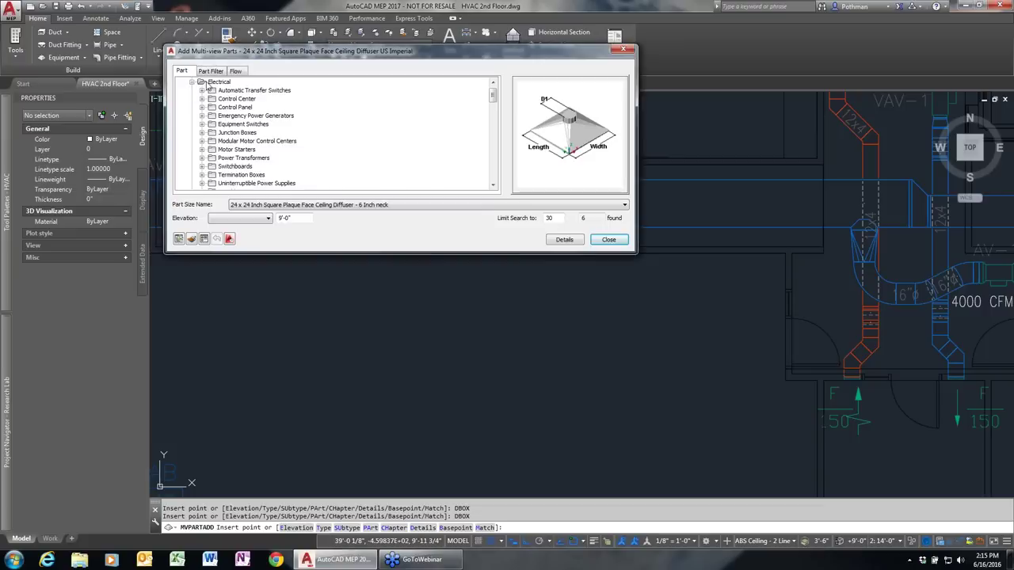
click(231, 117)
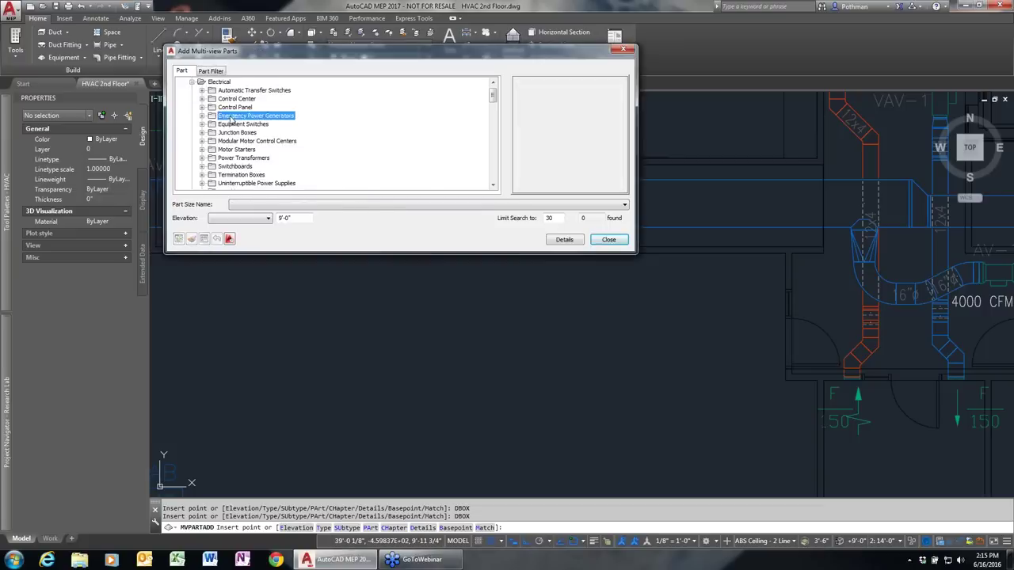
click(202, 116)
click(225, 124)
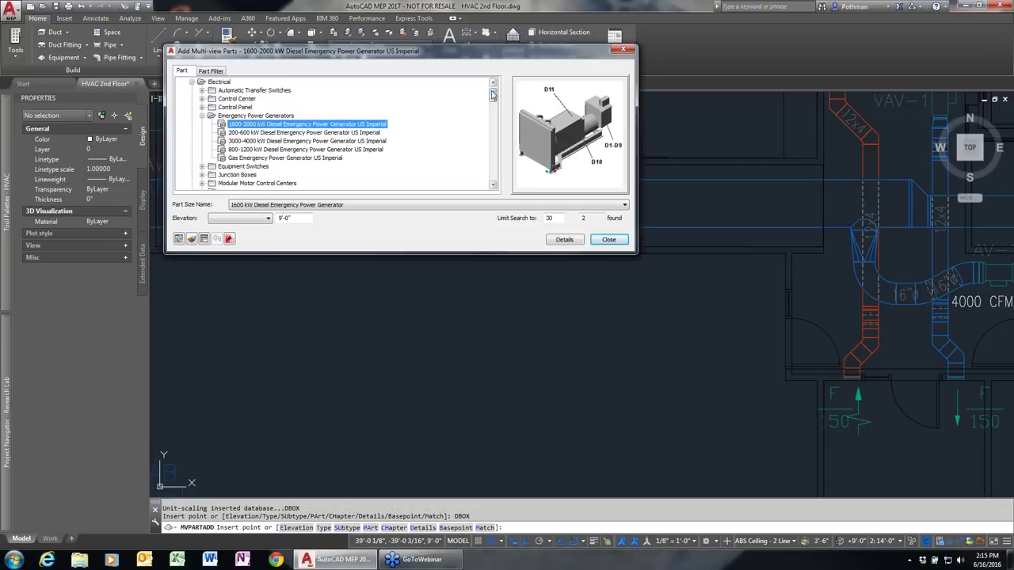
Examine the mechanical equipment categories in the multi-view part catalog through to VAV Units and Vertical Fan Coil Units.
drag(492, 96, 492, 117)
click(202, 132)
scroll(230, 131, down, 2)
scroll(253, 174, down, 2)
scroll(270, 173, down, 1)
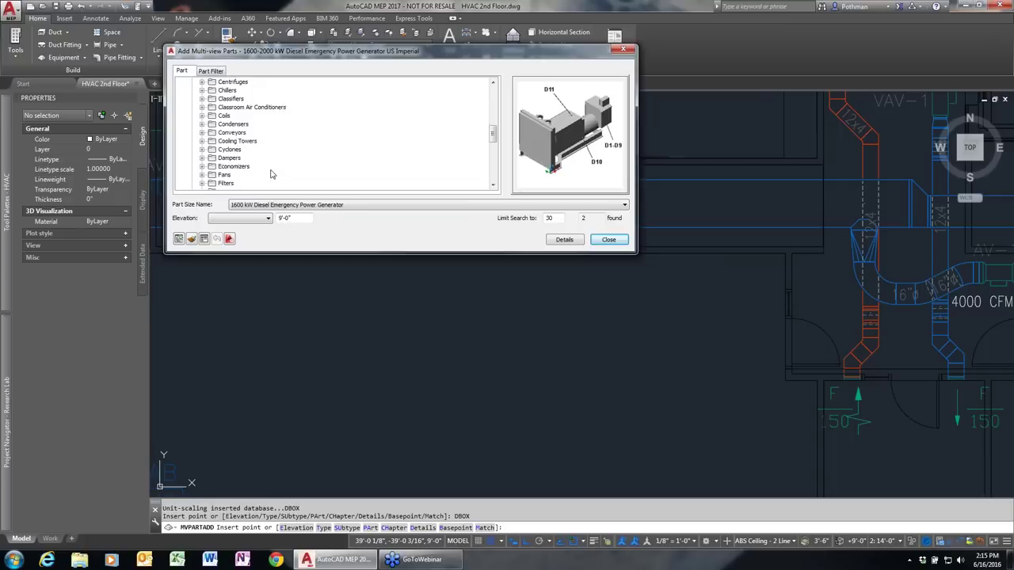
scroll(268, 175, down, 1)
scroll(238, 164, down, 3)
scroll(242, 164, down, 4)
scroll(239, 164, down, 1)
scroll(238, 165, down, 2)
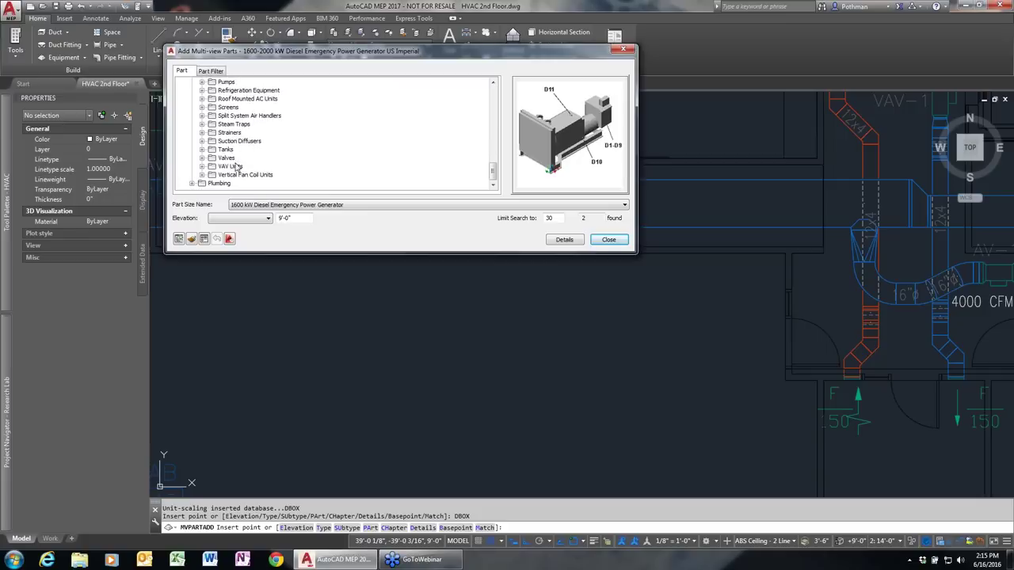
Preview the Ball Valves US Imperial part with its size list, and show the plumbing equipment categories.
click(203, 159)
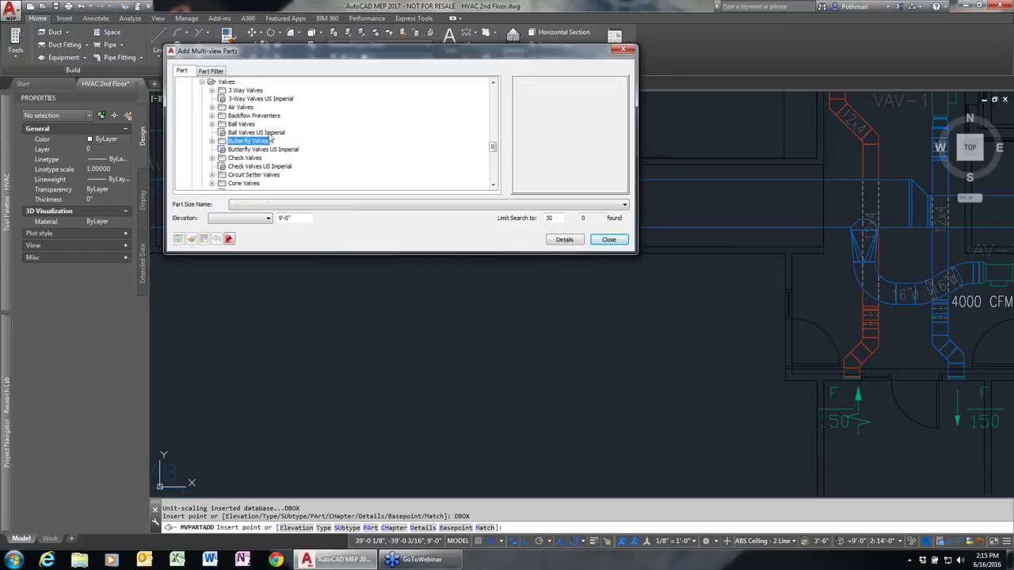
click(266, 133)
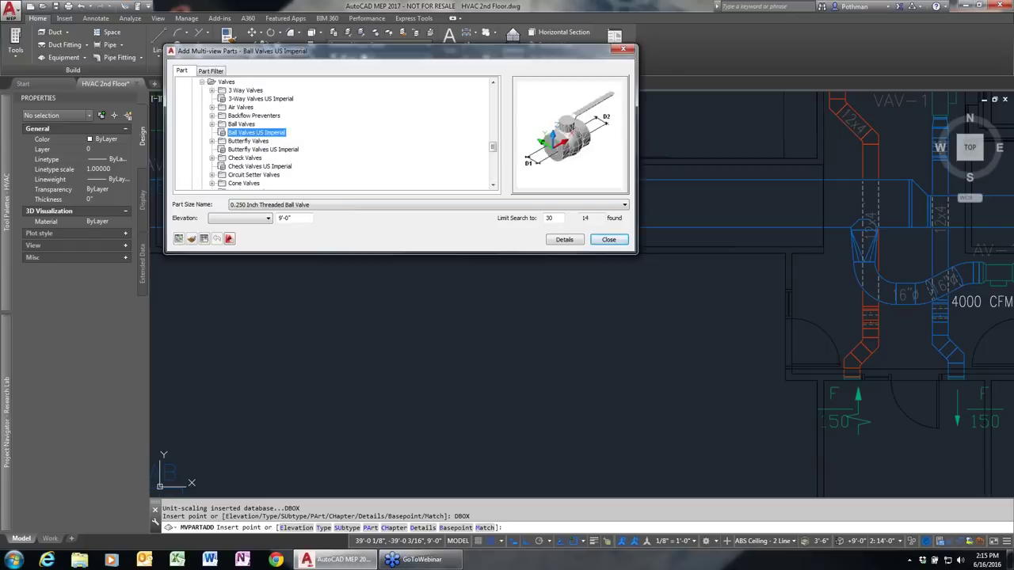
click(318, 205)
click(321, 206)
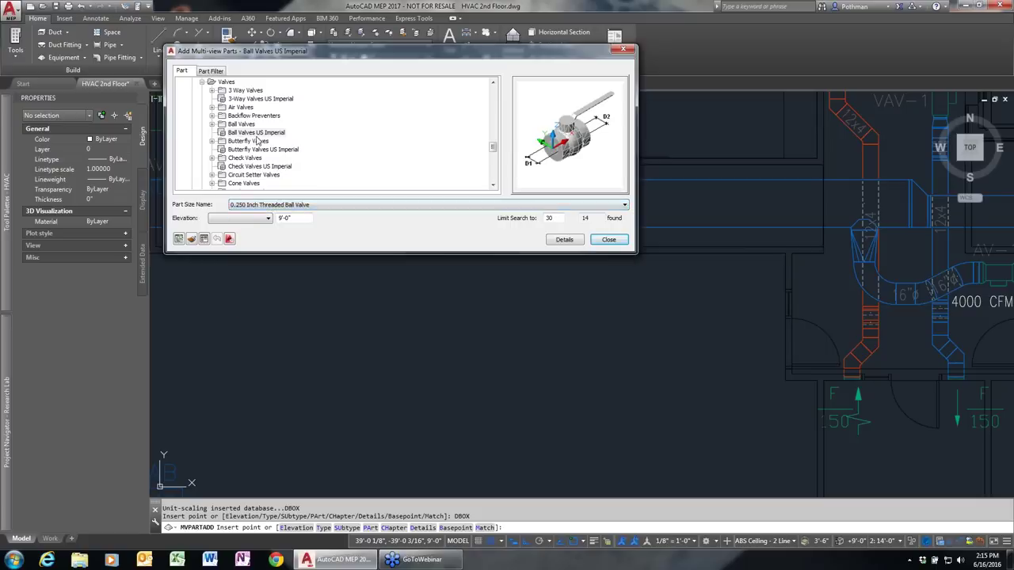
drag(493, 146, 490, 190)
click(192, 183)
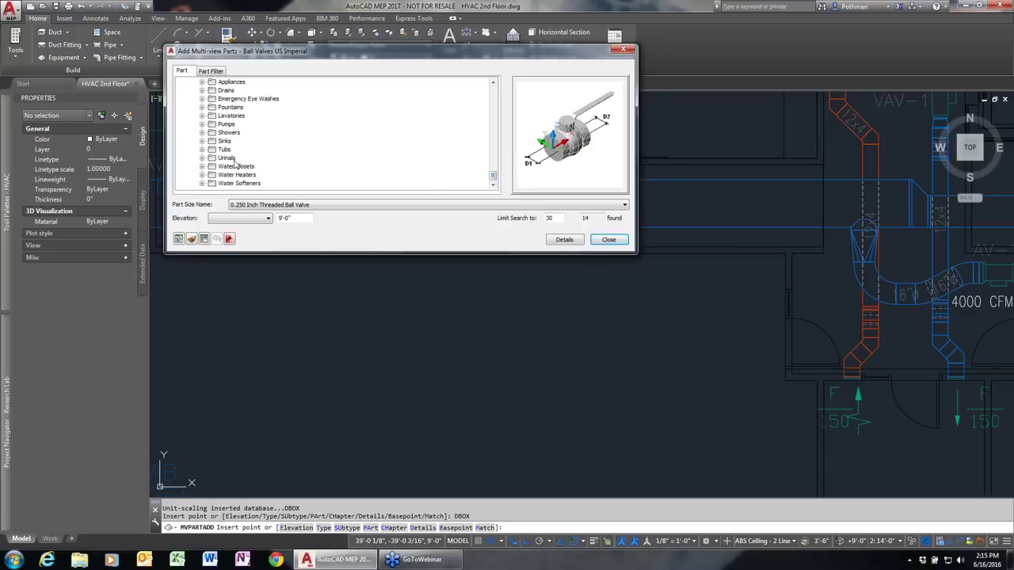
Place a 24 x 24 Inch Square Louver Face Ceiling Diffuser with 6 inch neck at elevation 9'-0" in the open area below the 36/12 duct.
drag(495, 178, 512, 109)
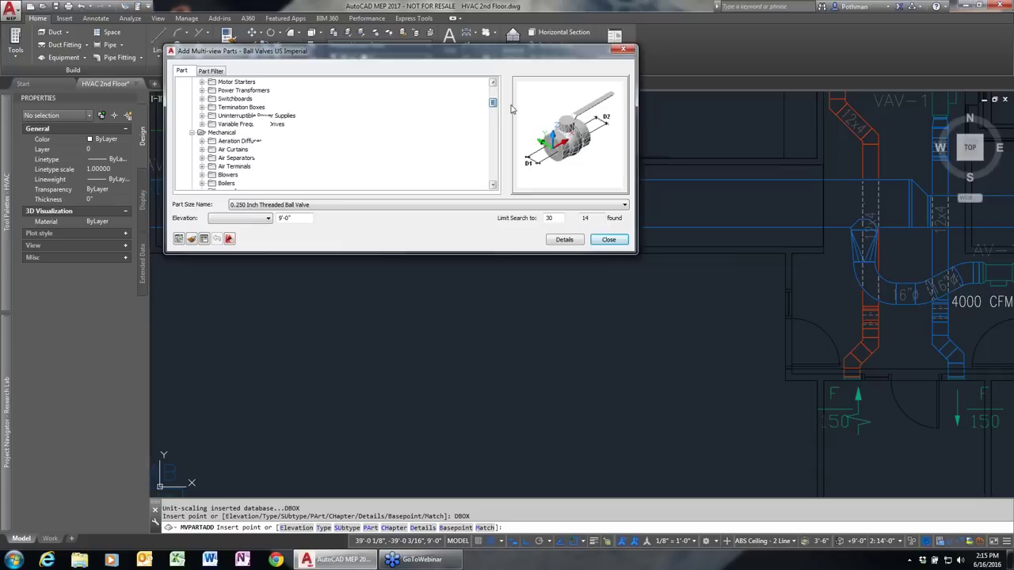
double_click(232, 168)
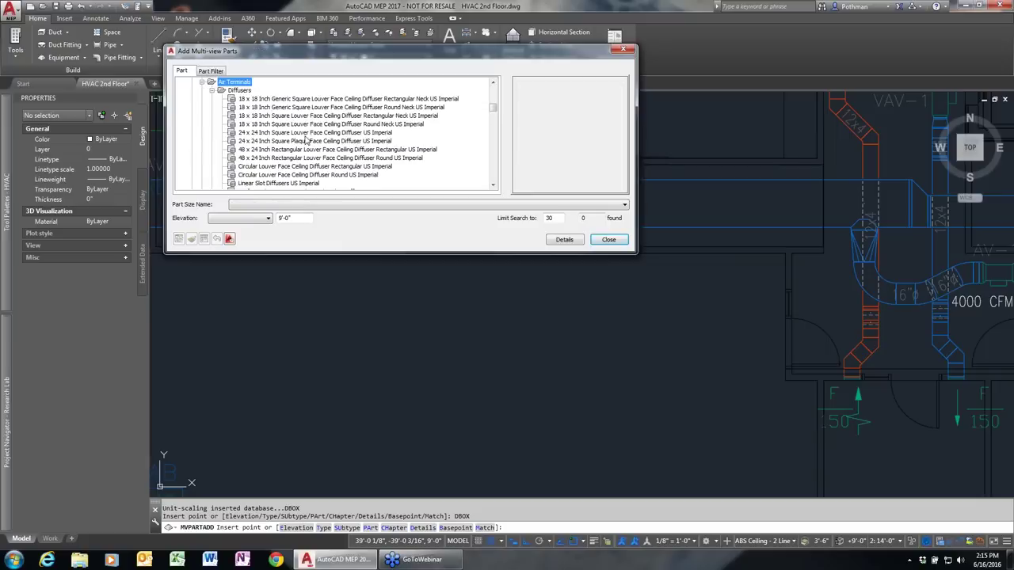
click(303, 141)
click(304, 133)
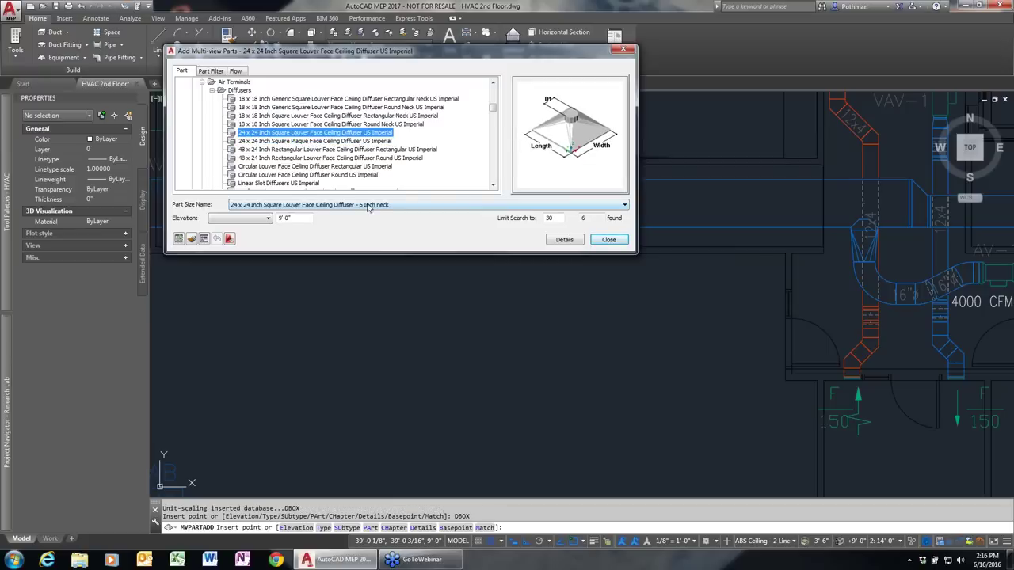
click(291, 219)
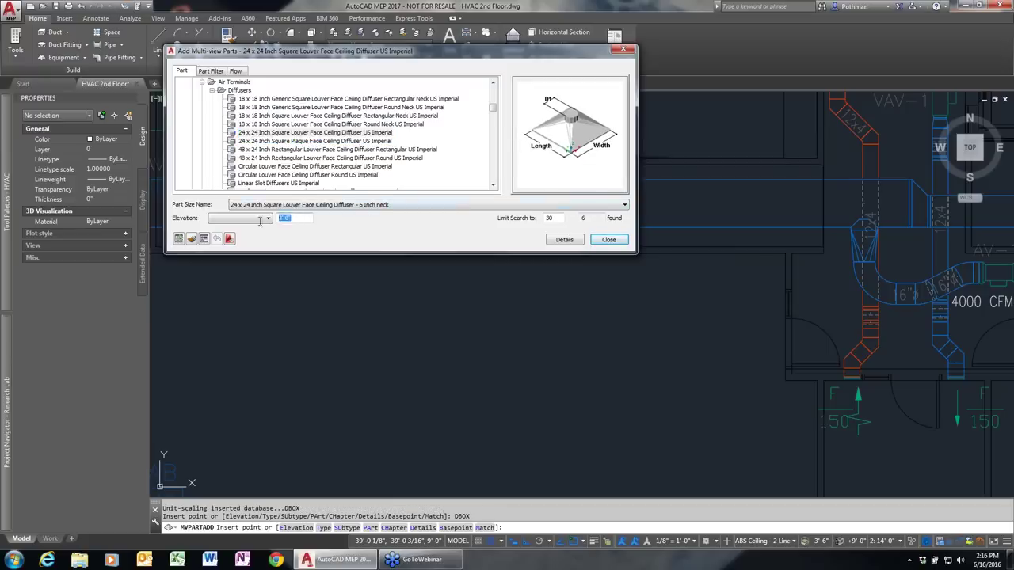
click(392, 366)
key(Return)
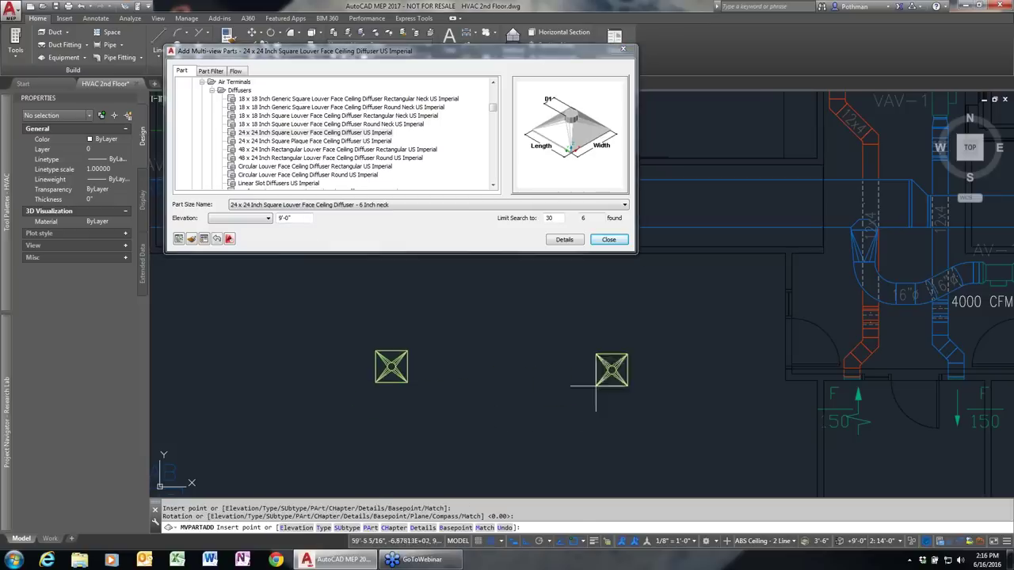
Copy the new ceiling diffuser horizontally to the right, toward the vestibule below the 36/12 duct.
key(Escape)
text(co)
key(Return)
click(478, 414)
click(326, 339)
key(Return)
click(368, 419)
click(662, 419)
key(Escape)
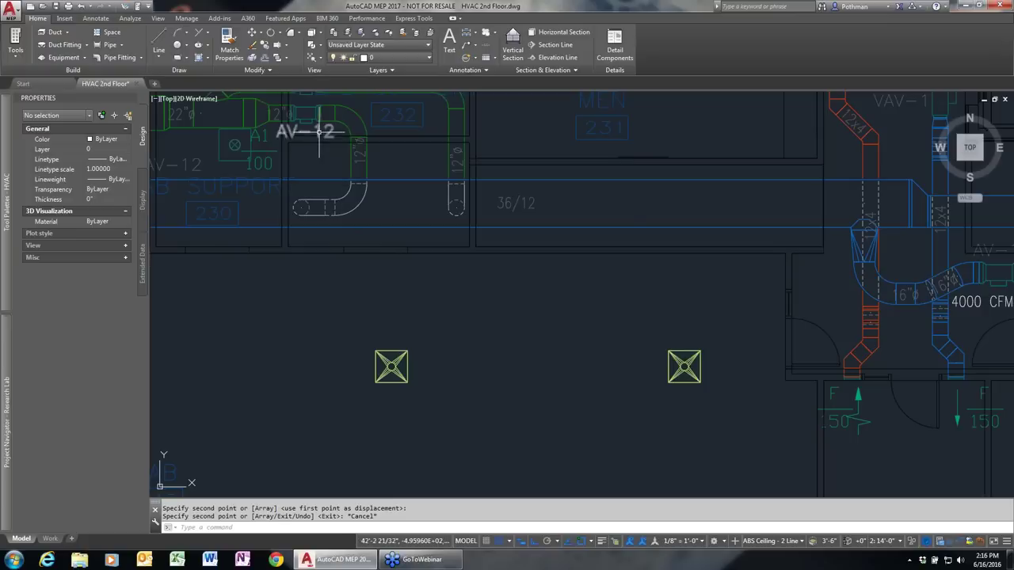
Select the AV-12 label below room 232 and examine the HVAC annotation tools and the tag and schedule tools.
click(291, 130)
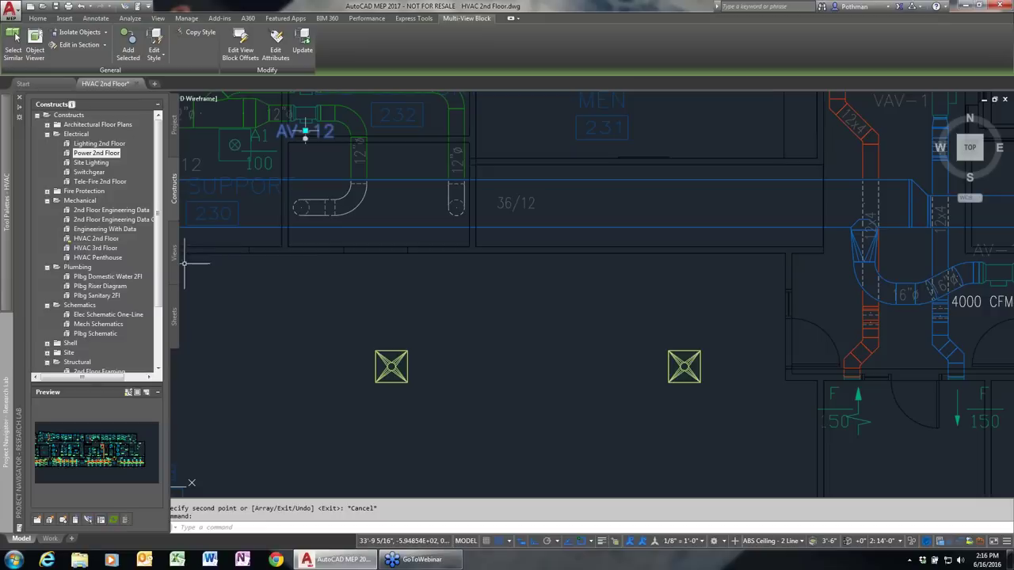
mouse_move(4, 198)
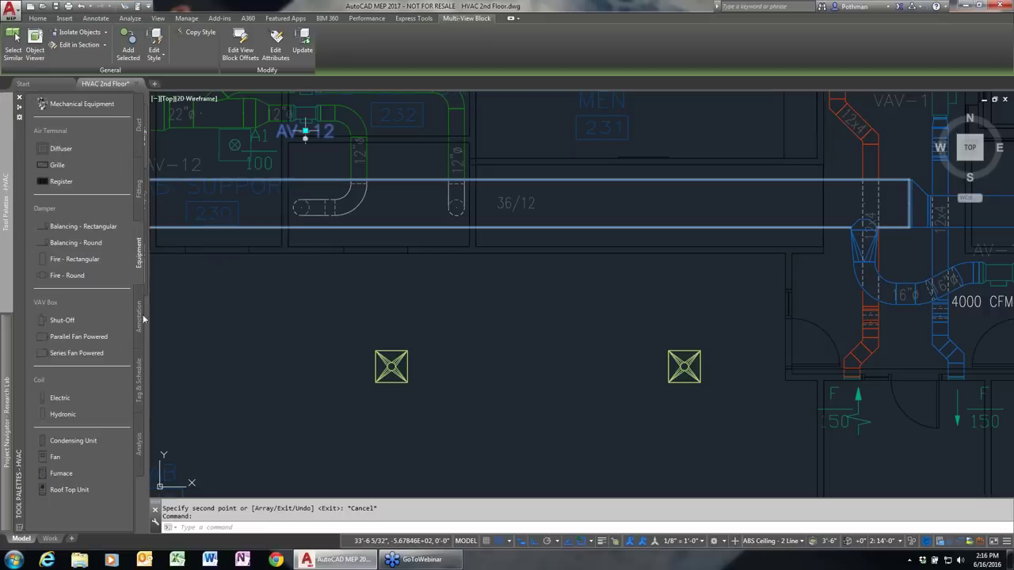
click(142, 319)
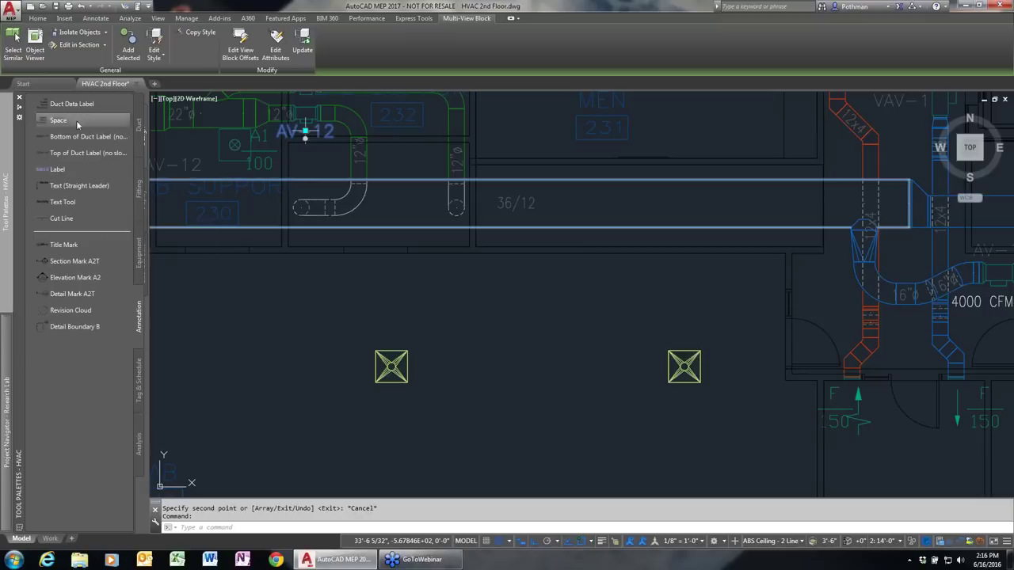
click(139, 380)
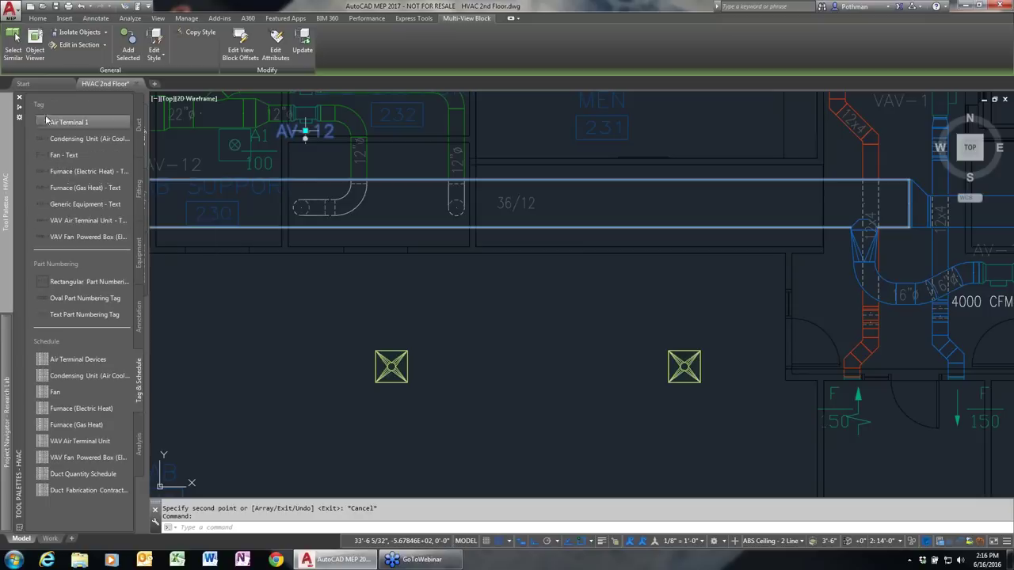
click(265, 151)
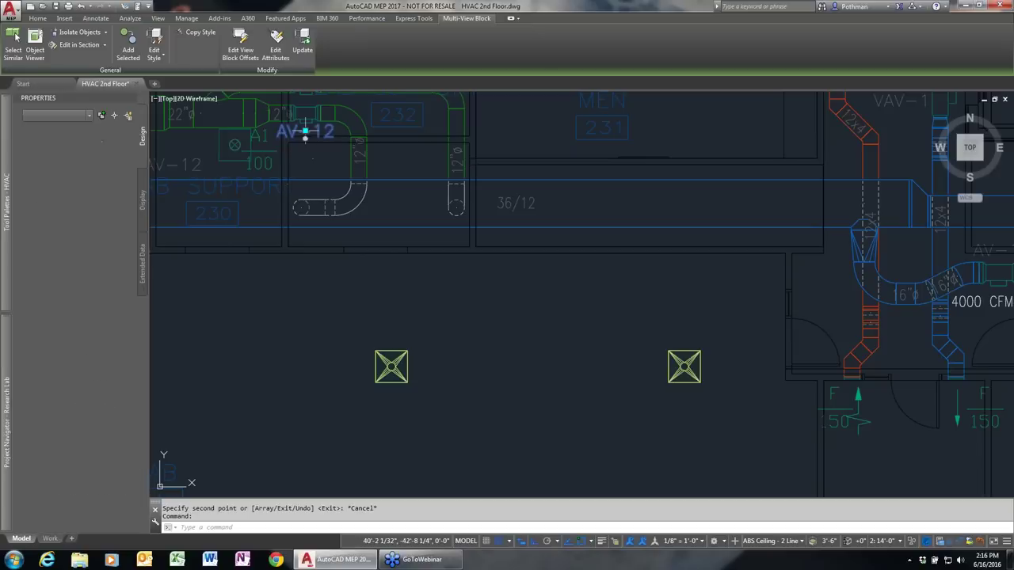
Tag both new diffusers at their lower left with the same tag type as the existing A1/100 air terminal tag, accepting the default property data.
click(266, 150)
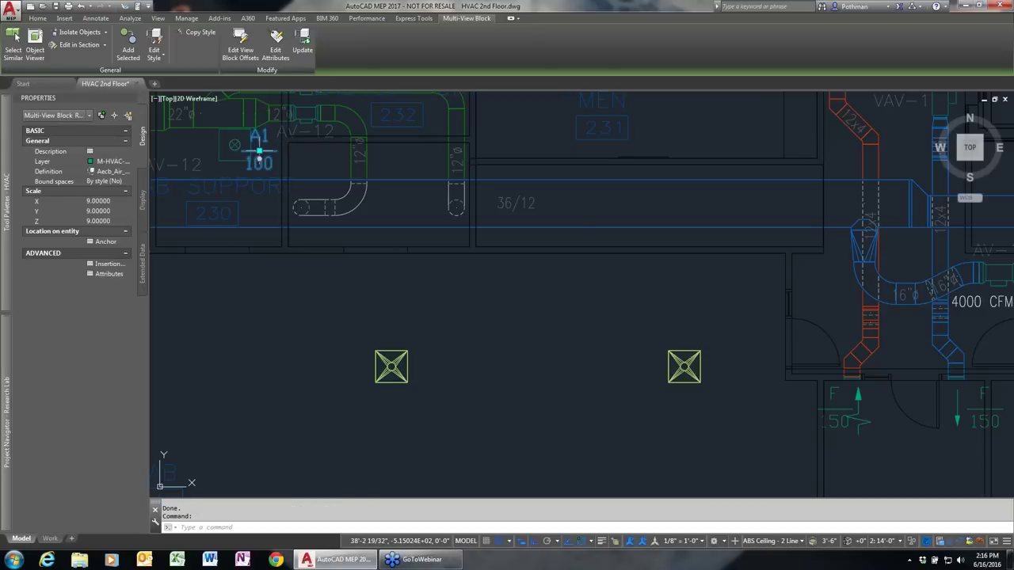
right_click(279, 217)
click(337, 353)
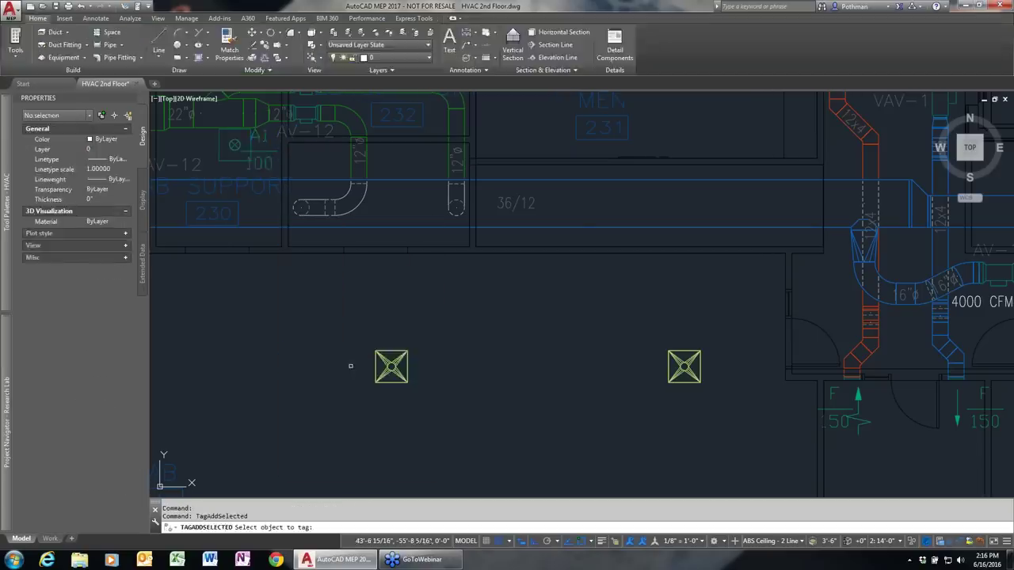
click(392, 365)
click(332, 396)
click(642, 336)
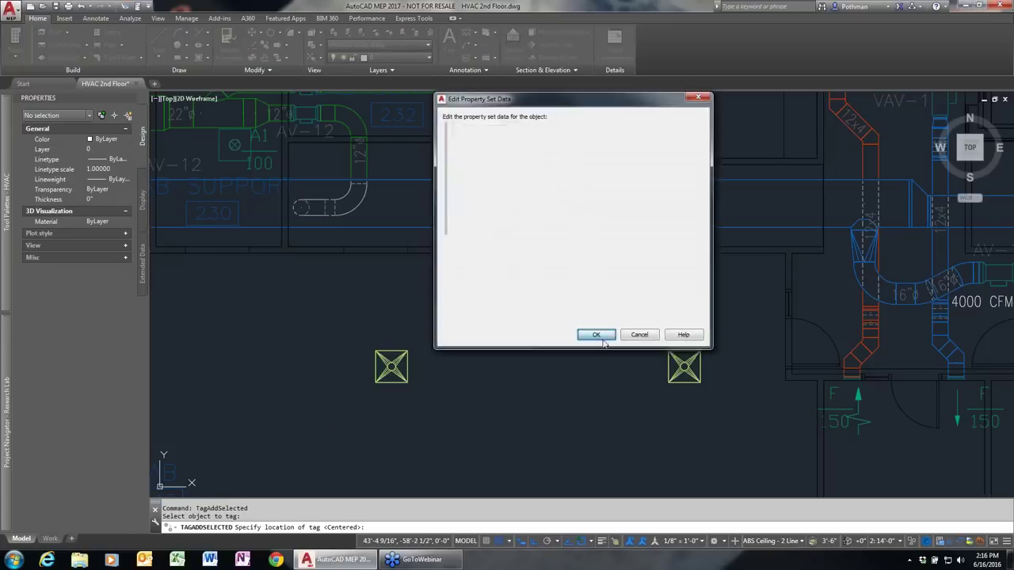
click(683, 366)
click(635, 400)
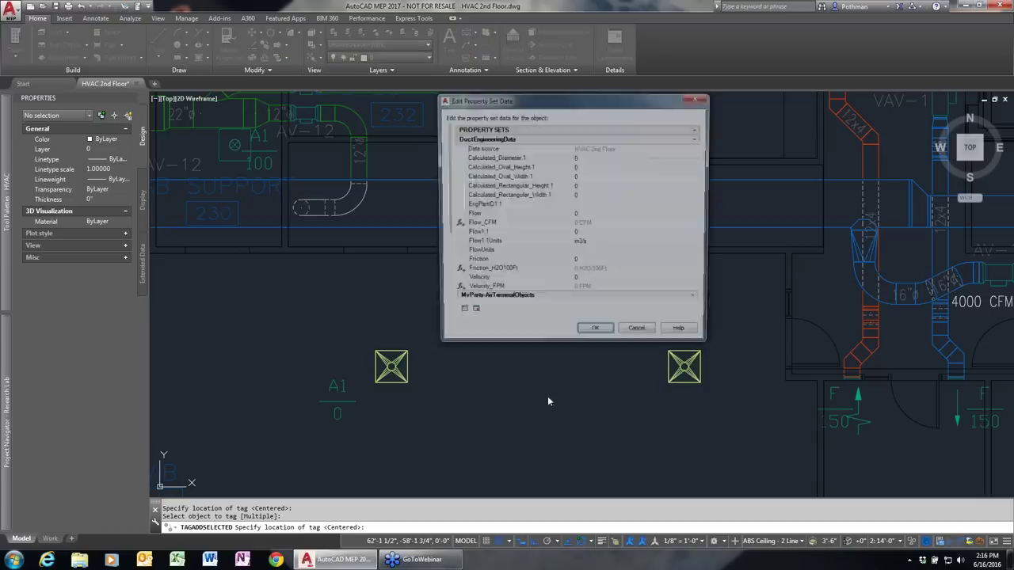
click(592, 336)
key(Return)
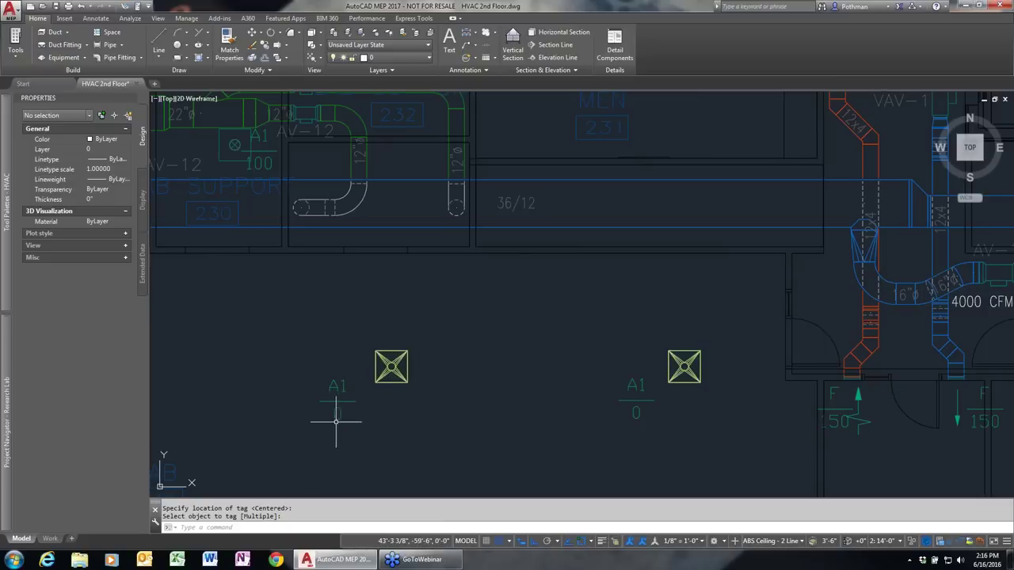
Set the flow of both new ceiling diffusers to 250 CFM each.
click(719, 336)
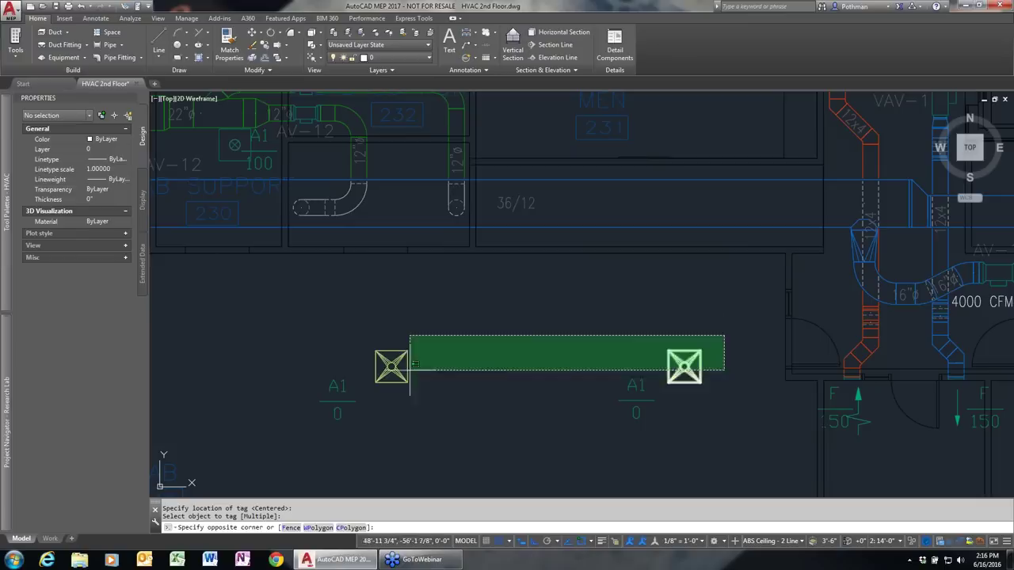
click(364, 375)
right_click(326, 321)
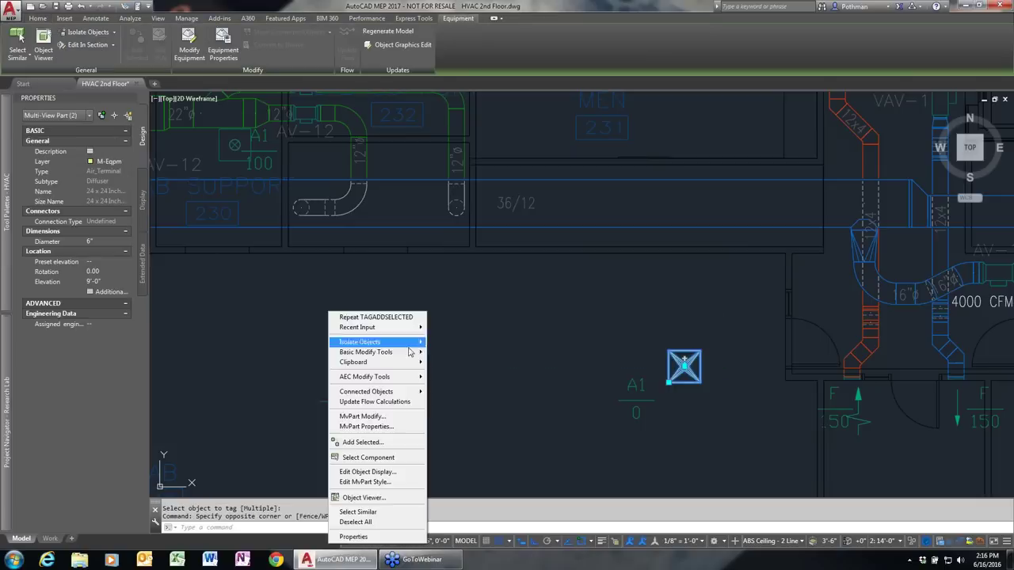
click(386, 418)
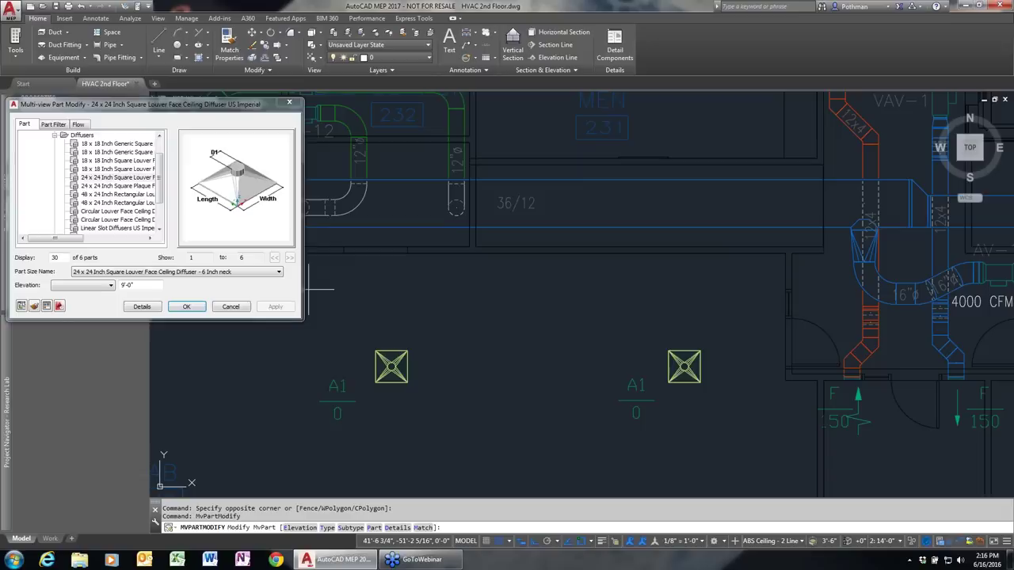
click(78, 125)
text(250)
key(Tab)
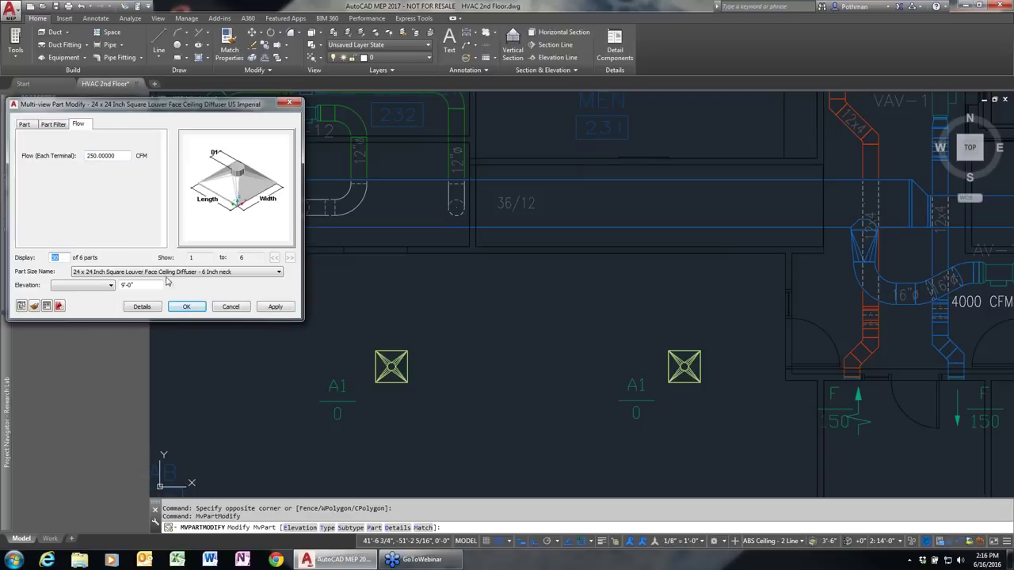
click(186, 307)
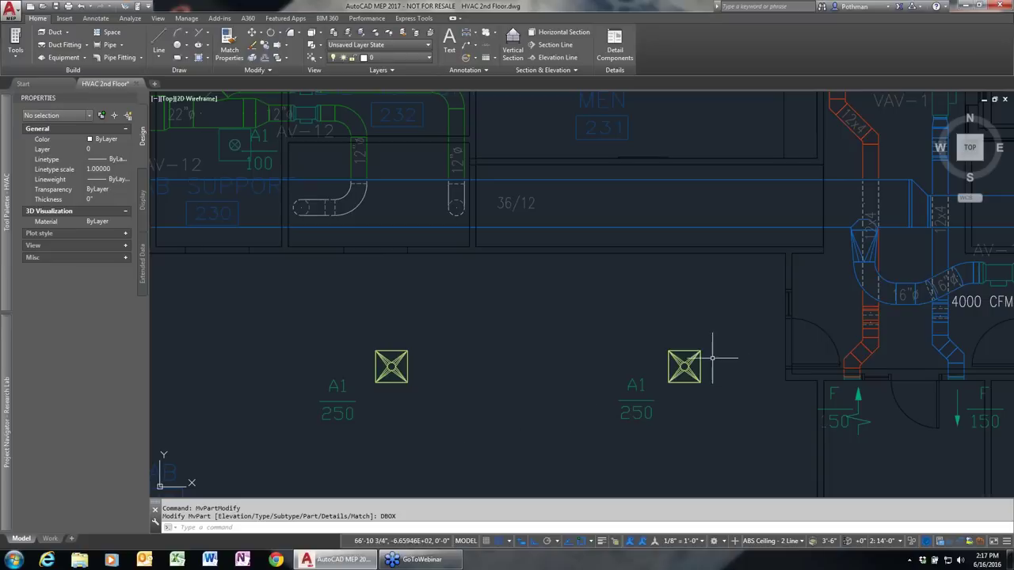
Run a 6" round supply duct from the left new ceiling diffuser straight up into the 36/12 main duct and accept the connection.
click(392, 366)
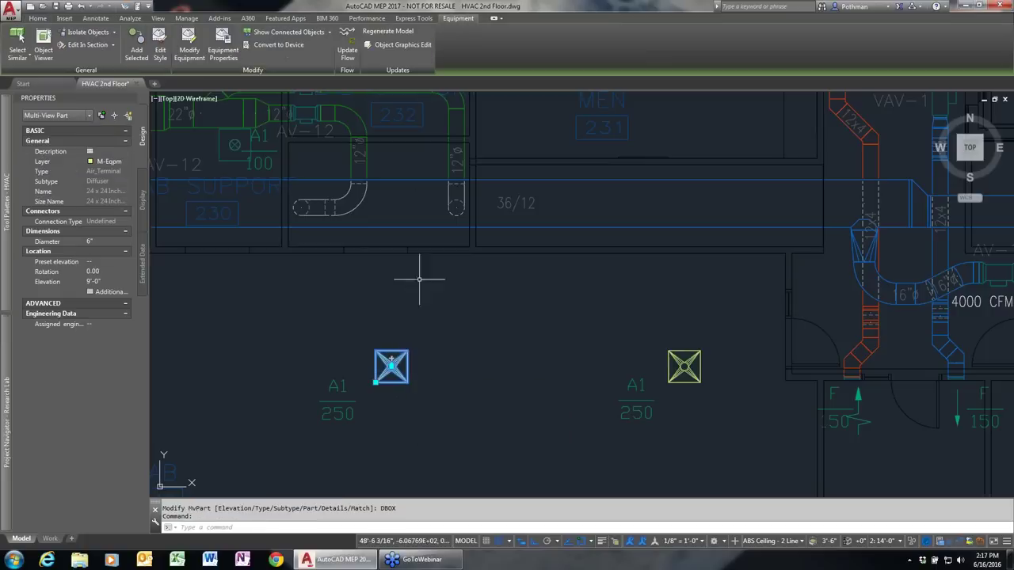
mouse_move(392, 358)
click(432, 375)
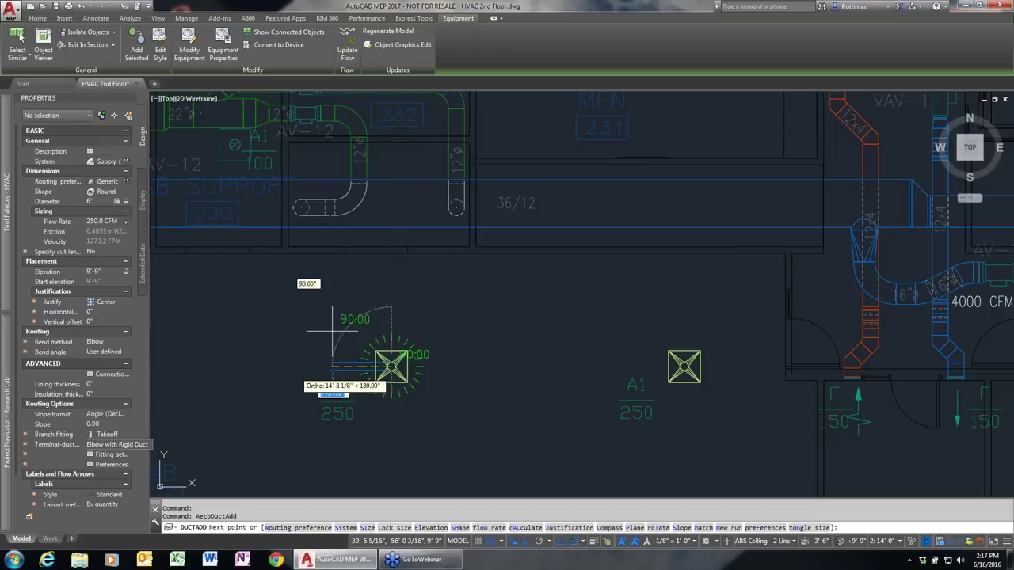
click(395, 204)
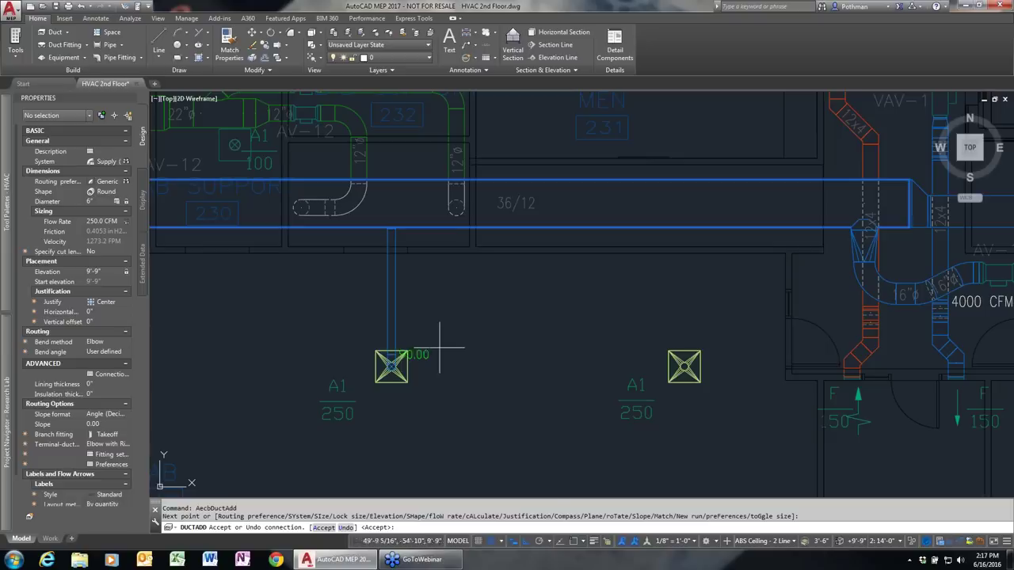
key(Return)
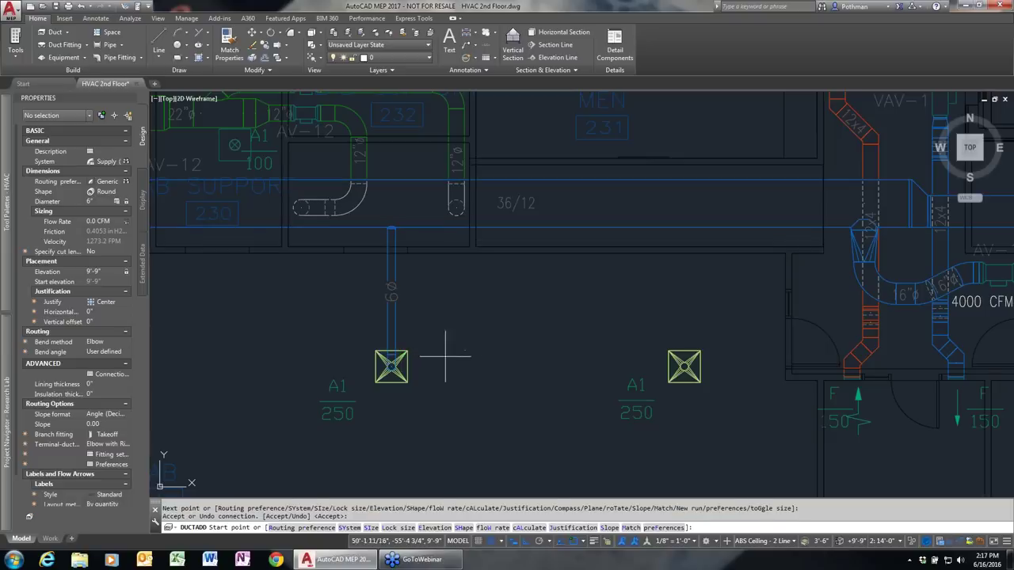
key(Return)
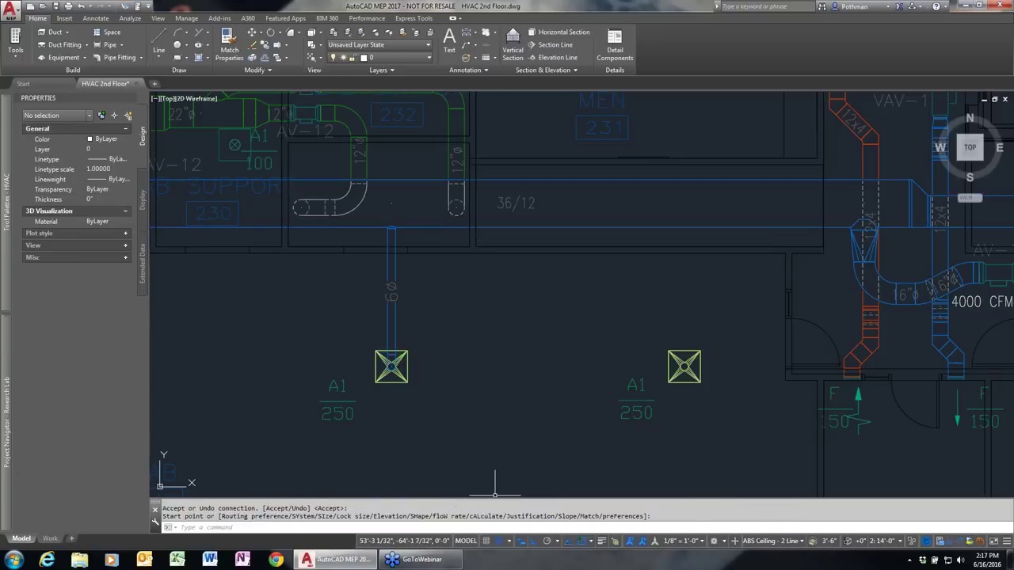
Review the general and AutoCAD MEP object snap settings and leave them without applying changes.
click(587, 542)
click(600, 529)
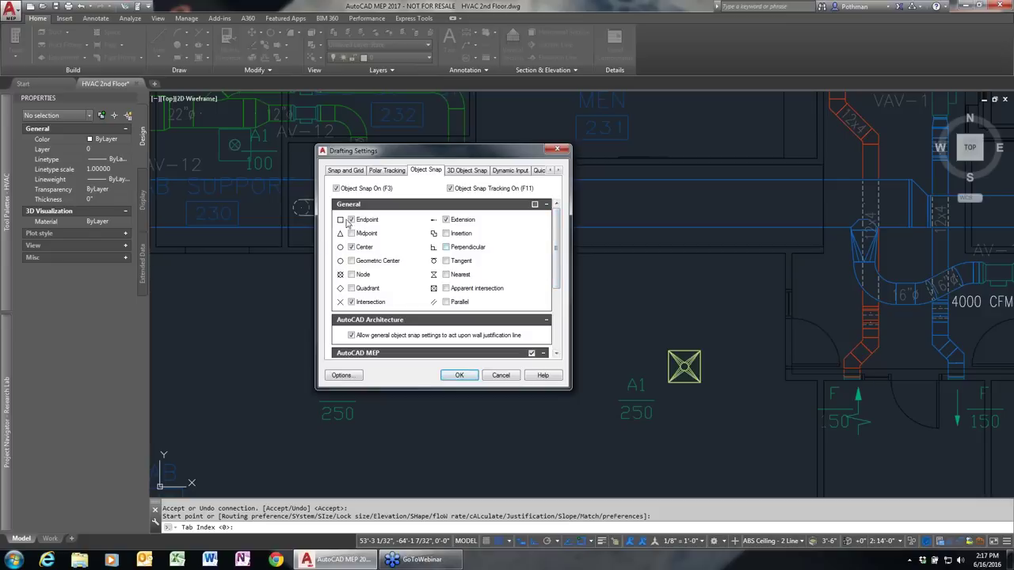
drag(557, 246, 558, 313)
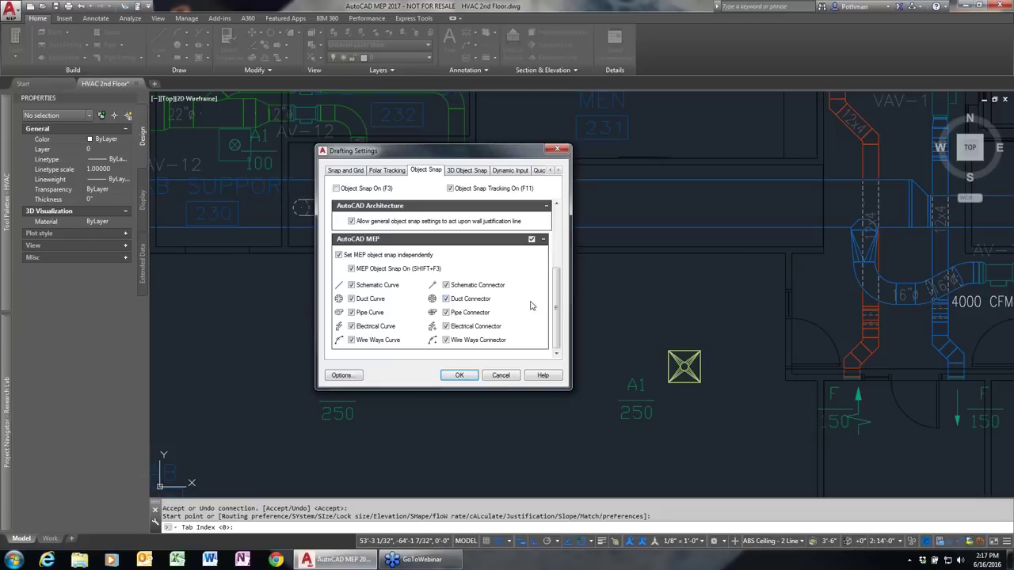
click(503, 375)
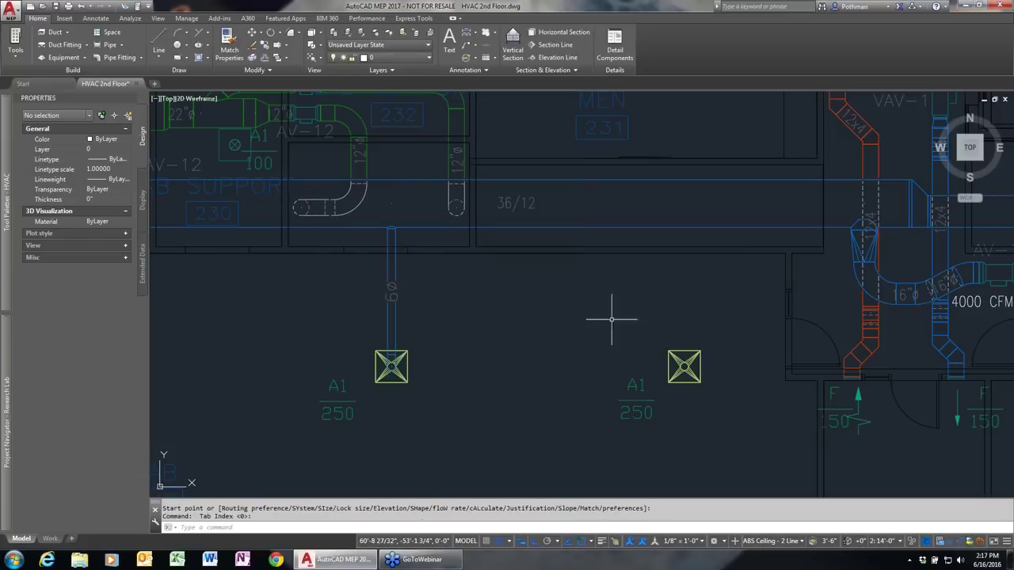
Start a matching 6" round duct from the 36/12 main between the two new diffusers, accepting the suggested takeoff part.
click(426, 344)
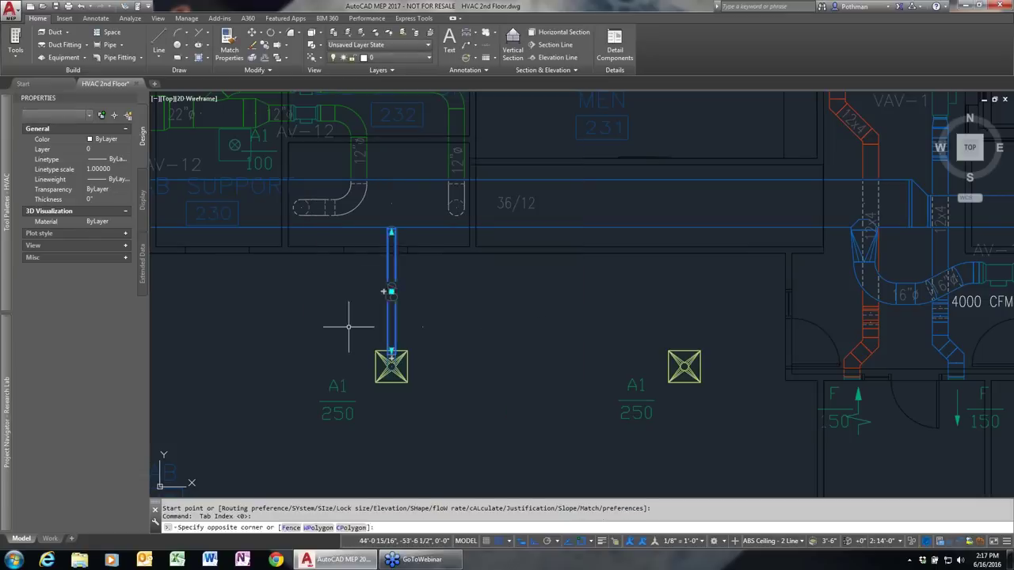
click(383, 333)
right_click(393, 319)
click(456, 207)
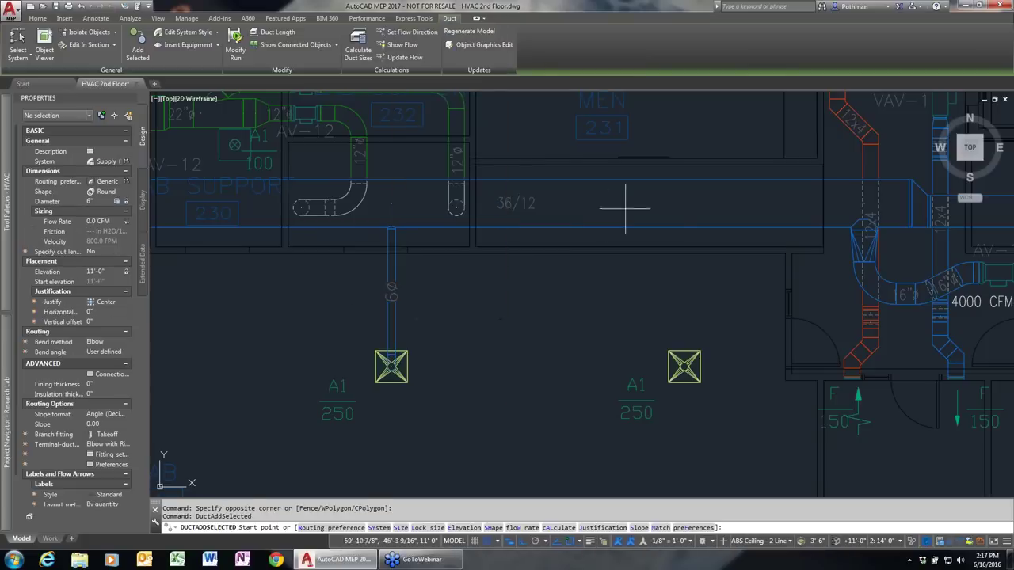
click(601, 206)
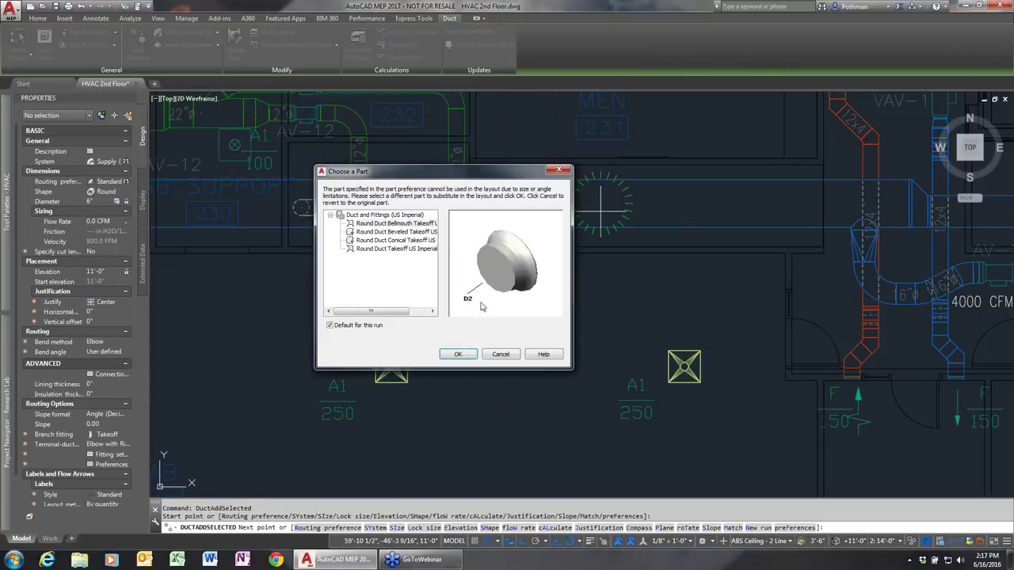
click(467, 357)
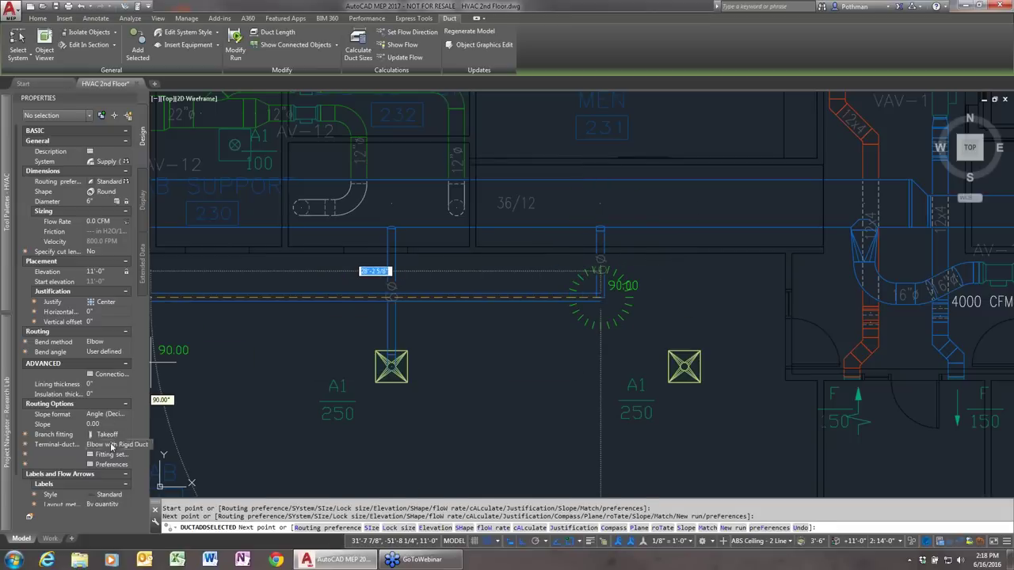
Set the terminal-to-duct connection to Flexible and connect the new branch to the right ceiling diffuser.
click(112, 446)
click(107, 471)
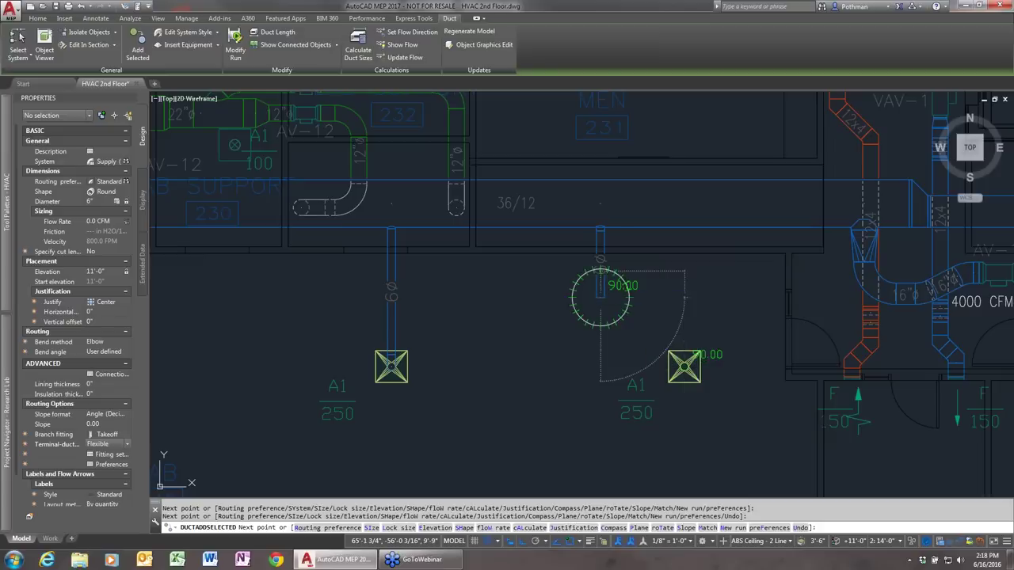
click(685, 365)
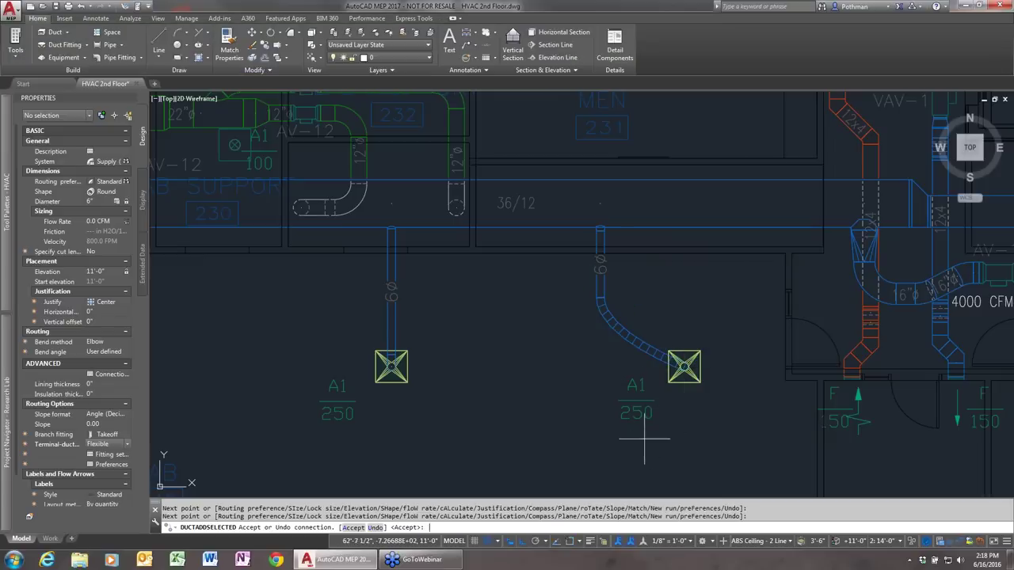
key(Return)
key(Escape)
Move the flex-connected diffuser horizontally toward the left diffuser and back to near its original position.
click(690, 366)
click(685, 366)
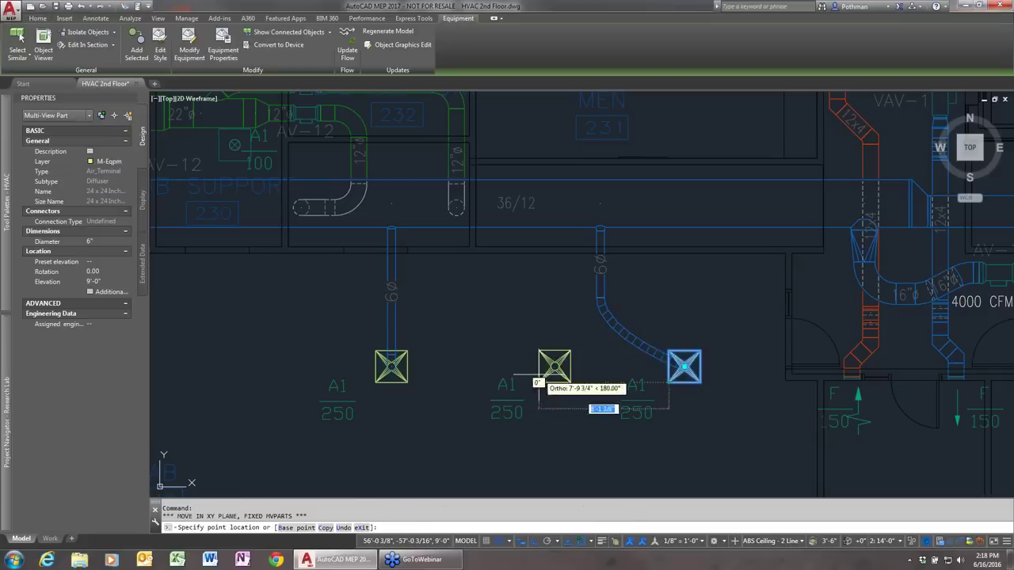
click(507, 383)
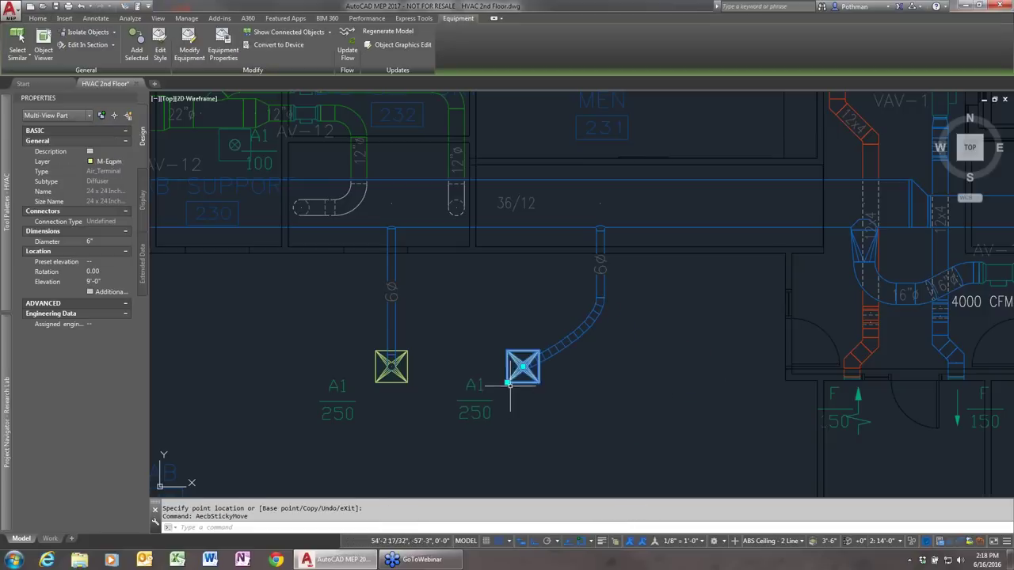
click(664, 383)
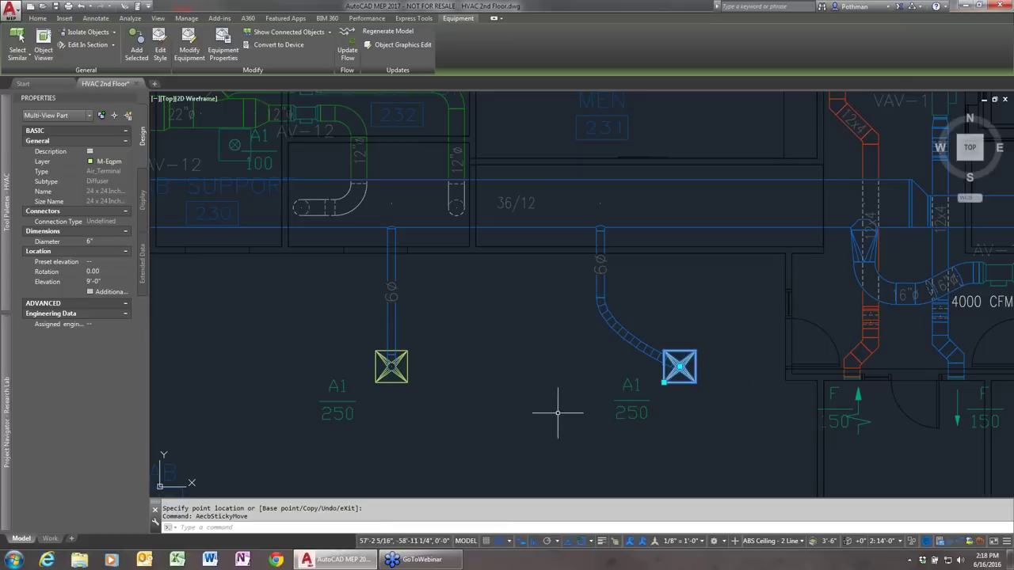
key(Escape)
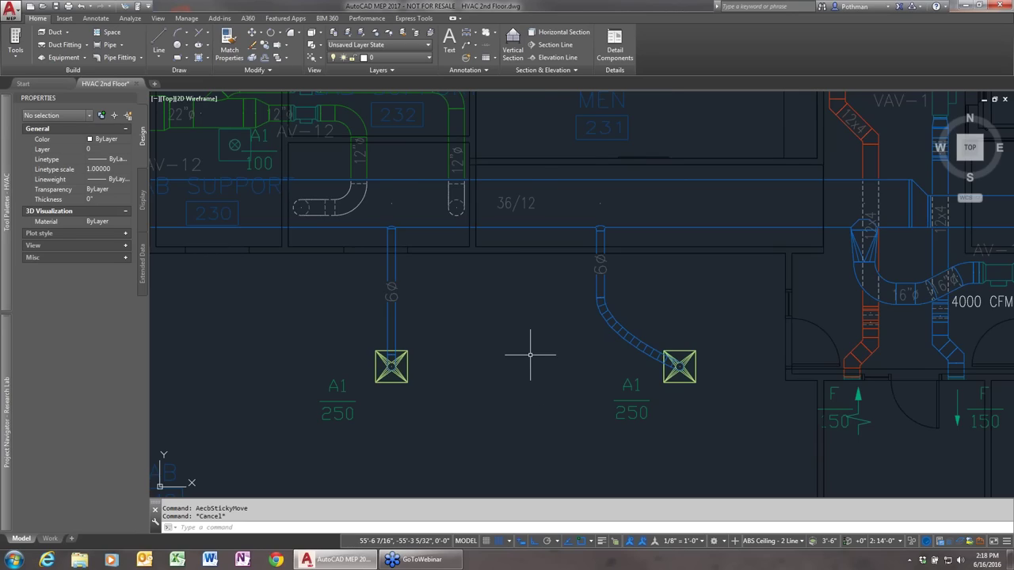
Examine the single-line supply duct feeding the F/200 diffusers in Lab 247, including its properties and the Calculate Duct Sizes tool.
scroll(530, 358, down, 2)
scroll(536, 404, down, 1)
scroll(747, 351, down, 1)
scroll(498, 379, down, 1)
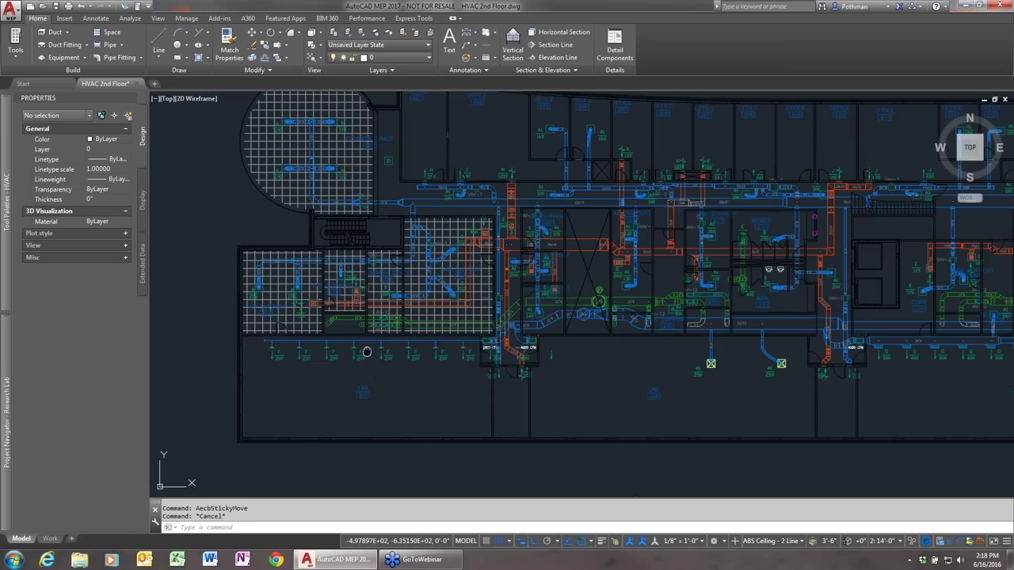
middle_drag(372, 352, 456, 339)
scroll(424, 337, up, 2)
scroll(417, 338, up, 4)
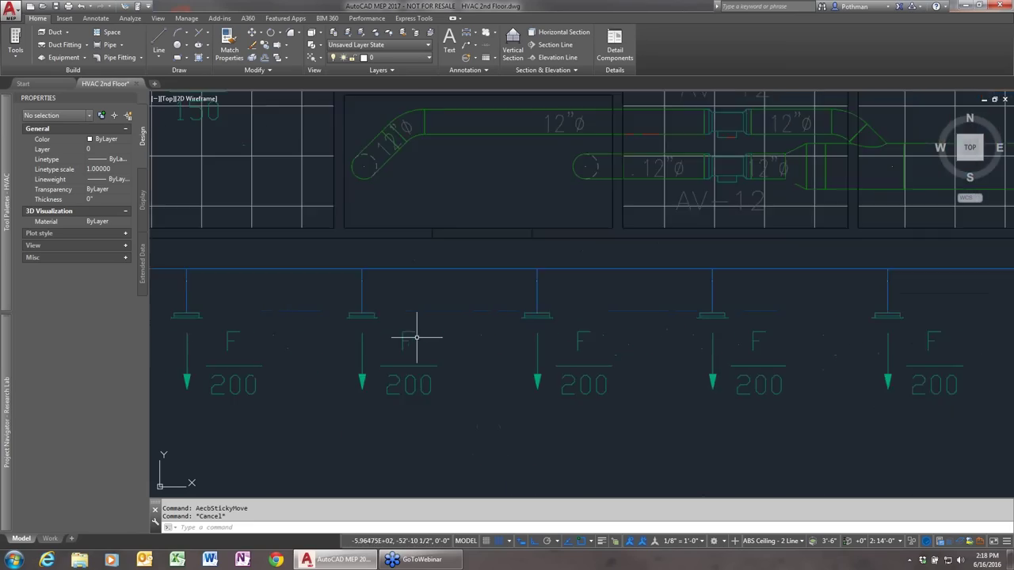
scroll(415, 337, down, 2)
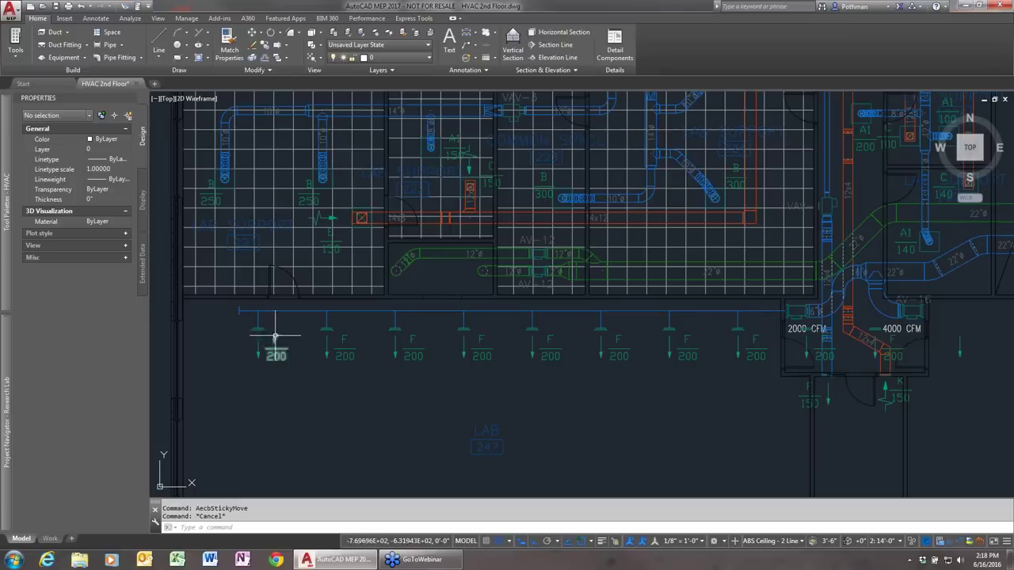
click(765, 310)
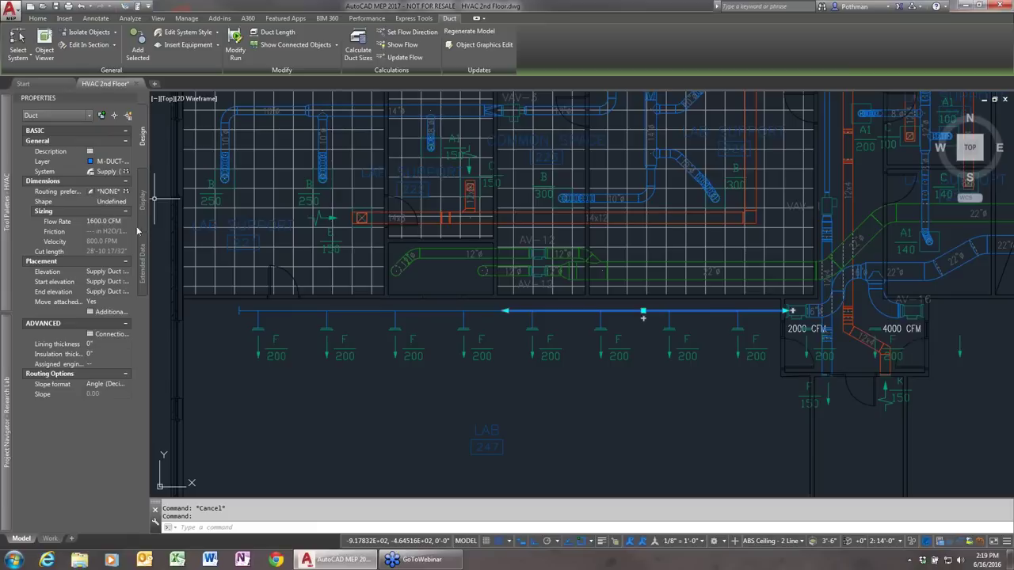
key(Escape)
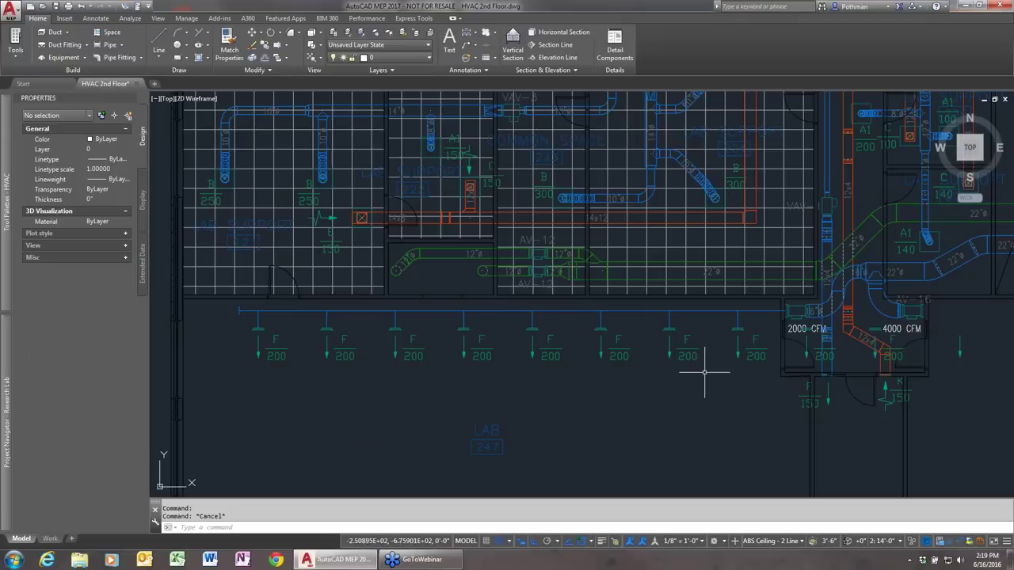
click(741, 311)
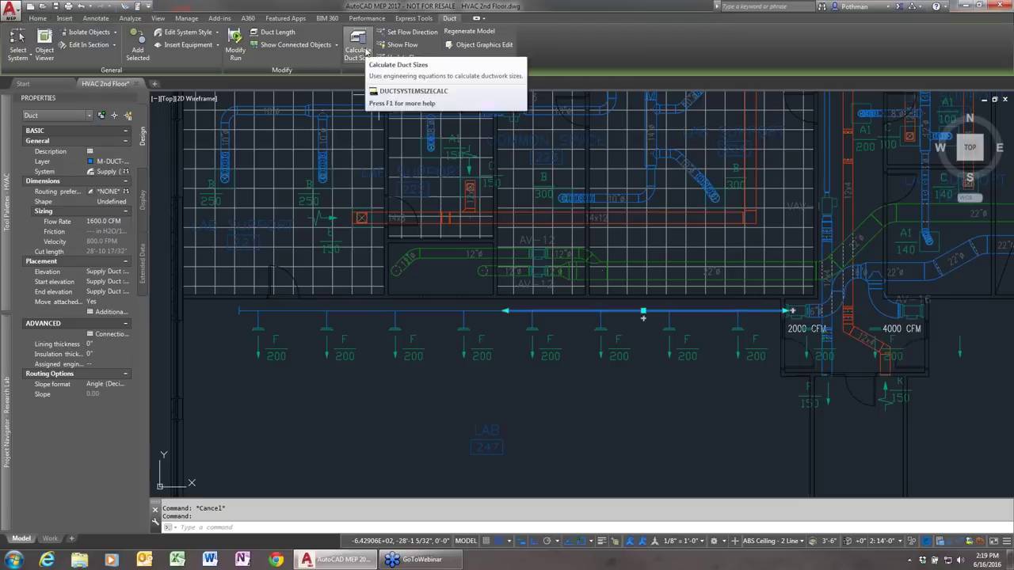
key(Escape)
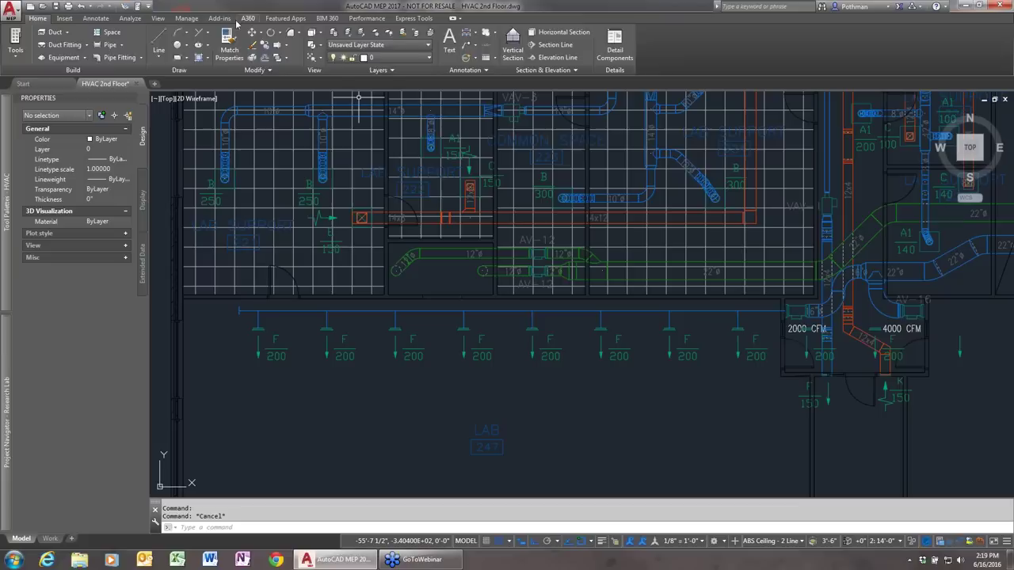
Review the design parameters of the Supply duct system definition and close the Style Manager without saving.
click(186, 18)
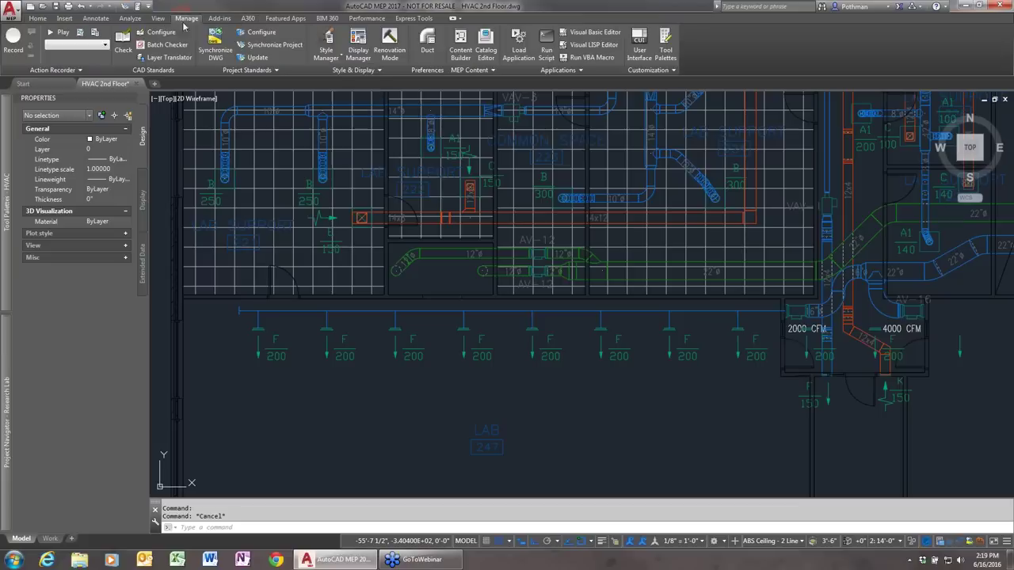
click(327, 56)
click(352, 99)
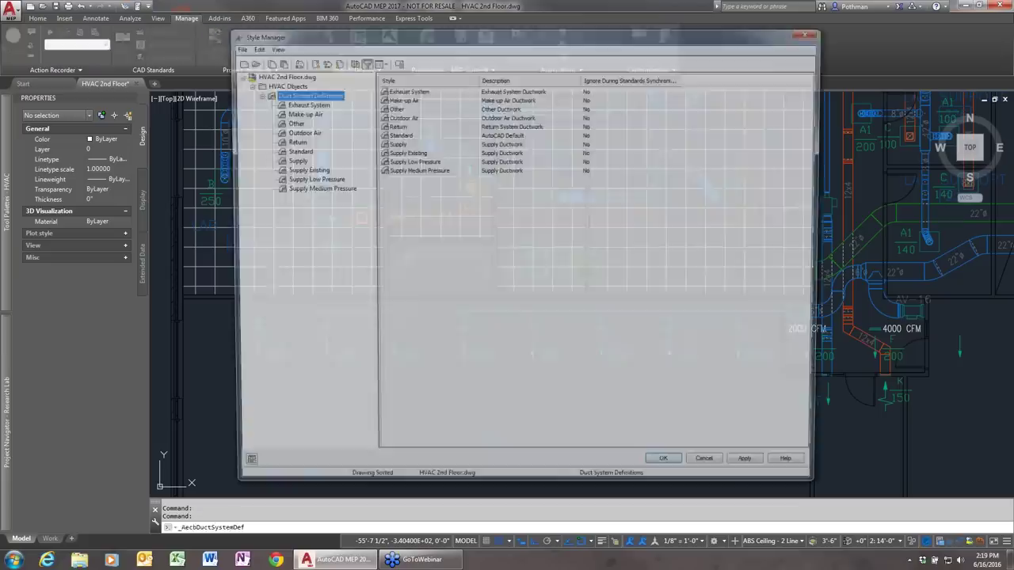
click(291, 160)
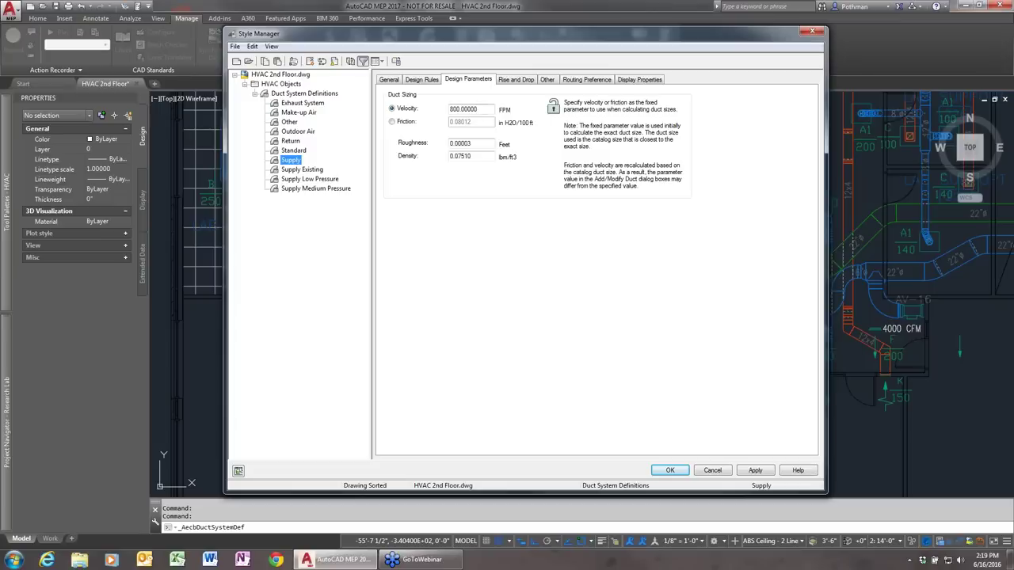
drag(482, 111, 428, 104)
click(812, 31)
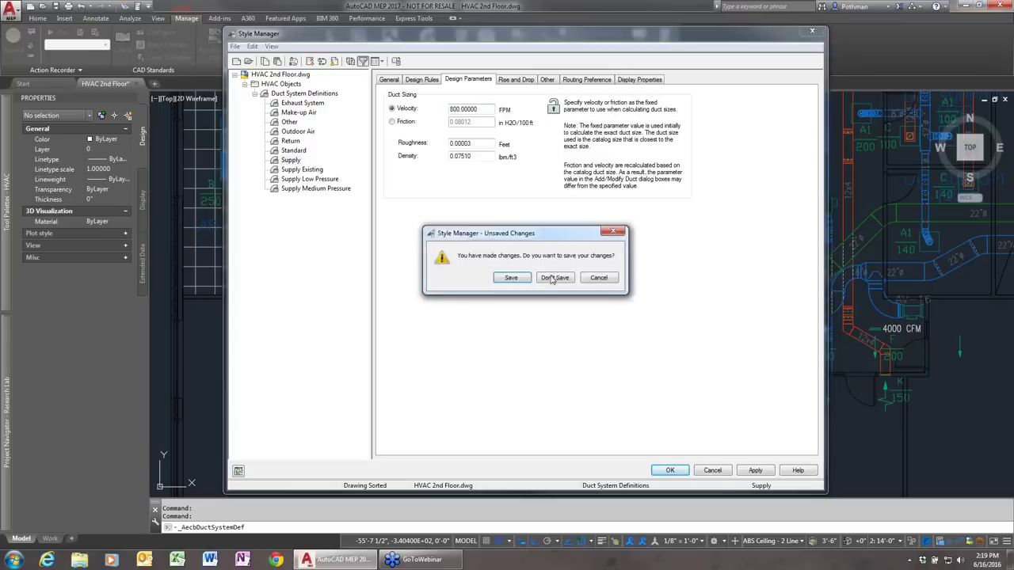
click(555, 278)
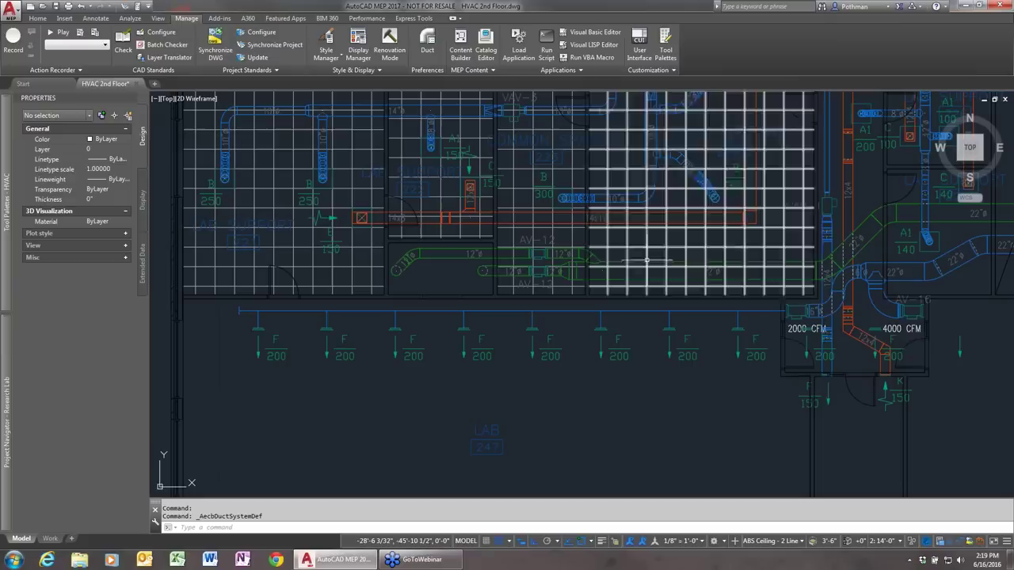
Set up duct sizing for Lab 247's single-line supply duct with system design parameters, 20" rectangular maximum height and Even sizes only.
click(770, 310)
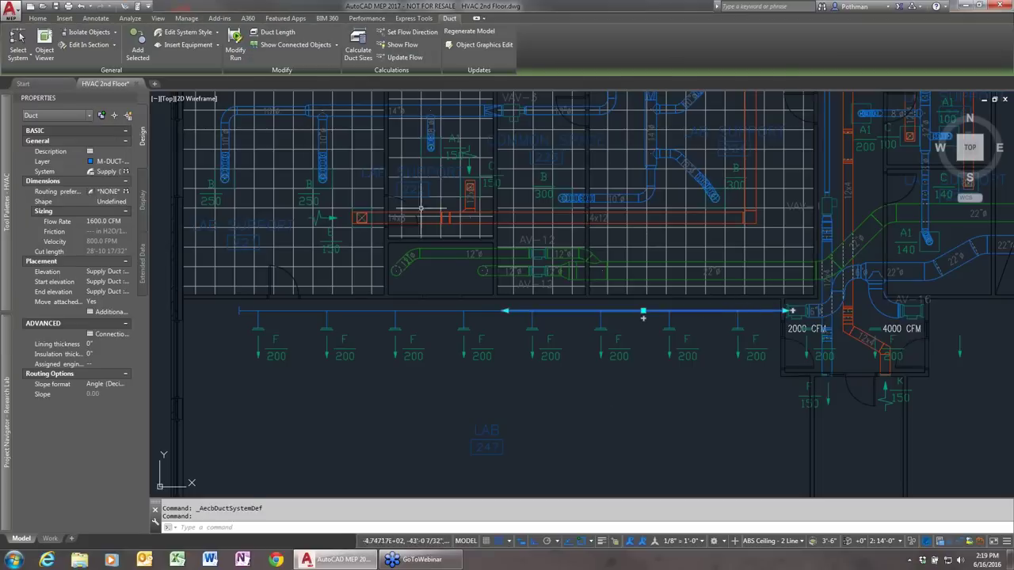
click(358, 48)
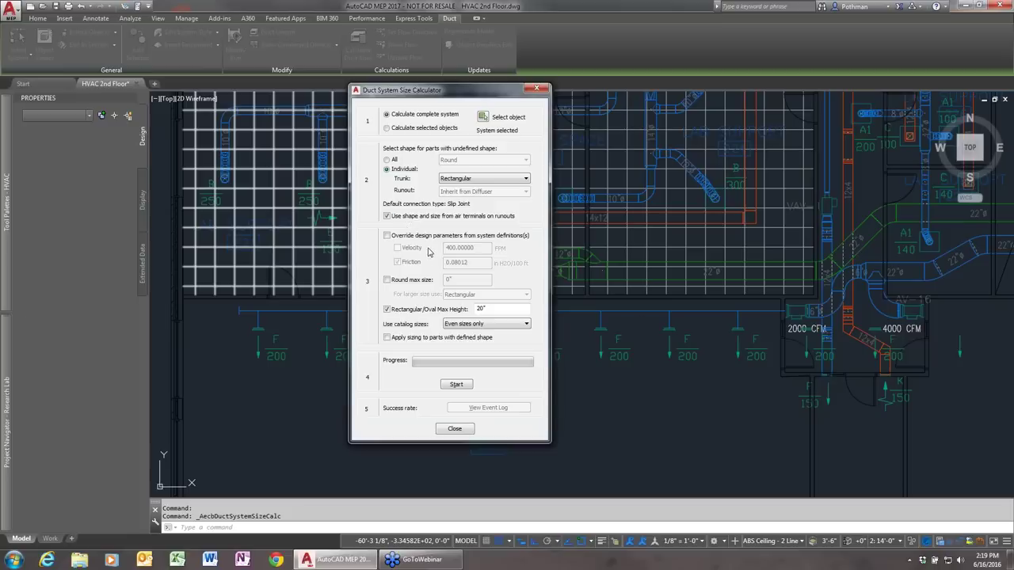
click(388, 236)
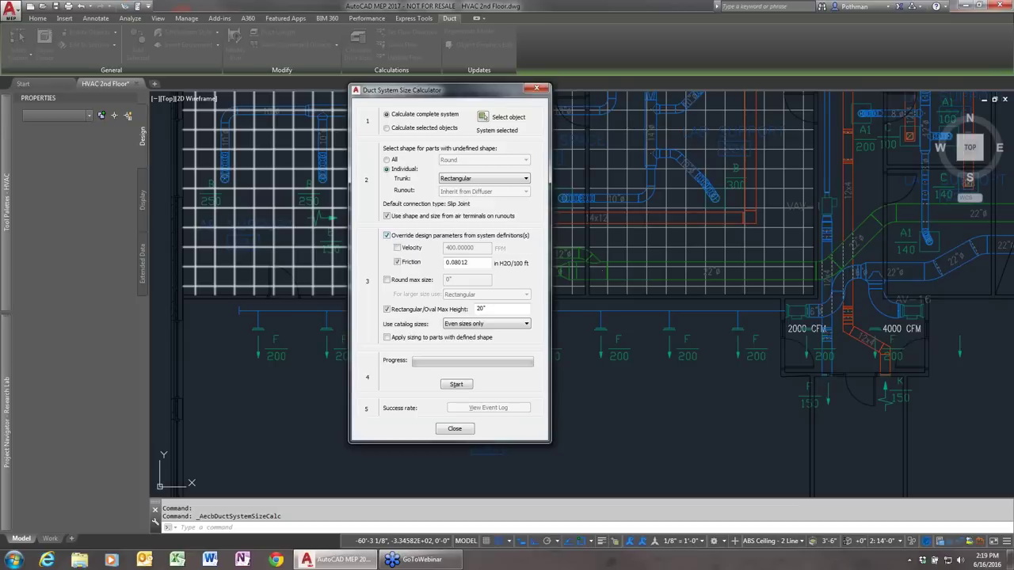
click(387, 236)
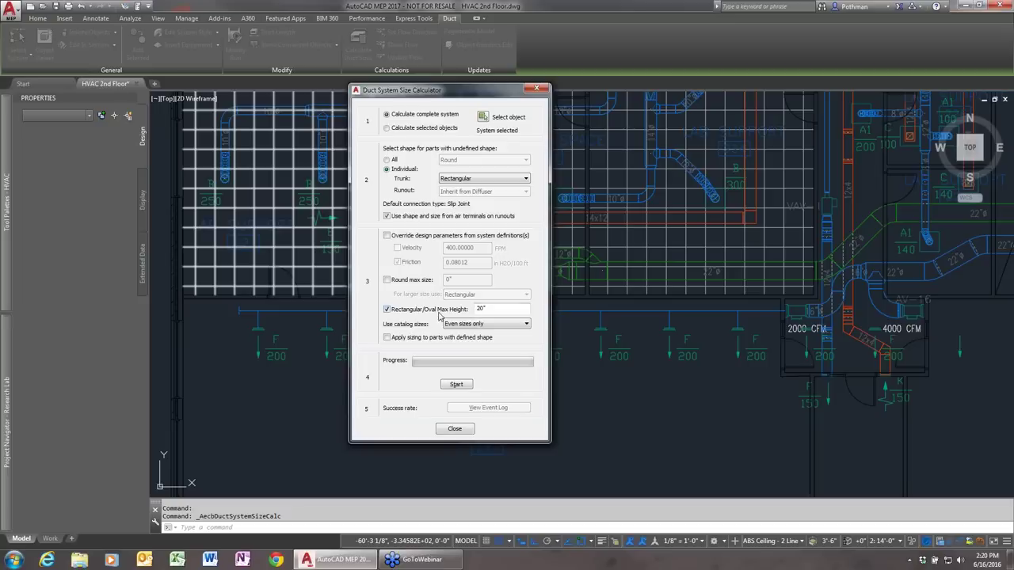
drag(502, 307, 476, 306)
click(491, 324)
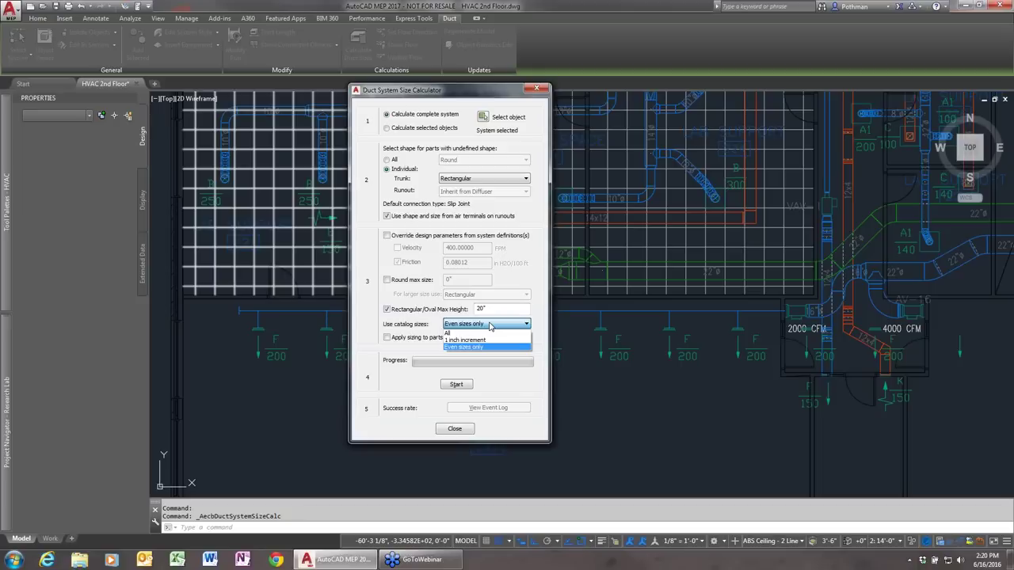
click(484, 348)
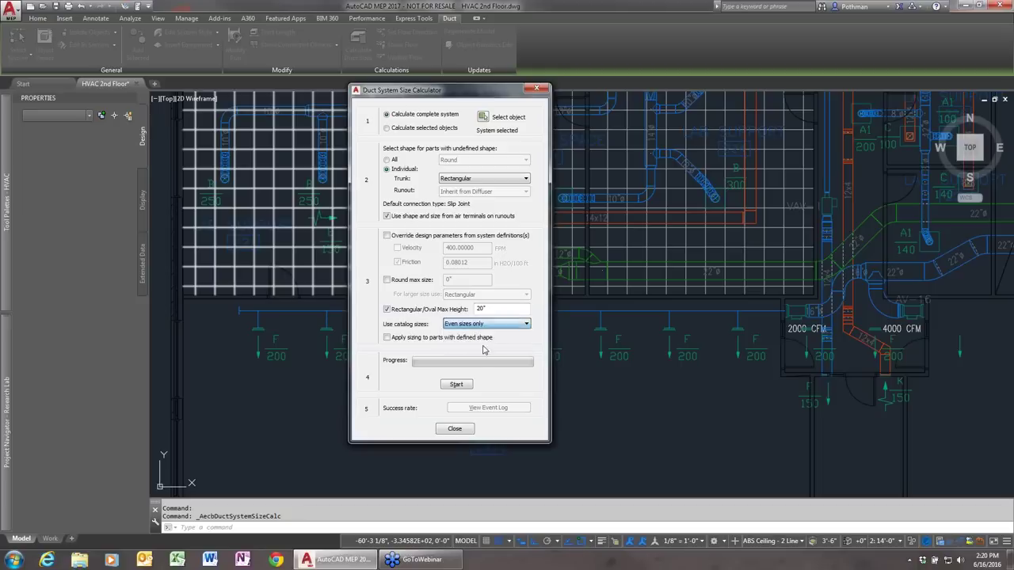
Run the size calculation for the complete system, accepting the offered rectangular duct fittings for the diffuser connections.
click(462, 386)
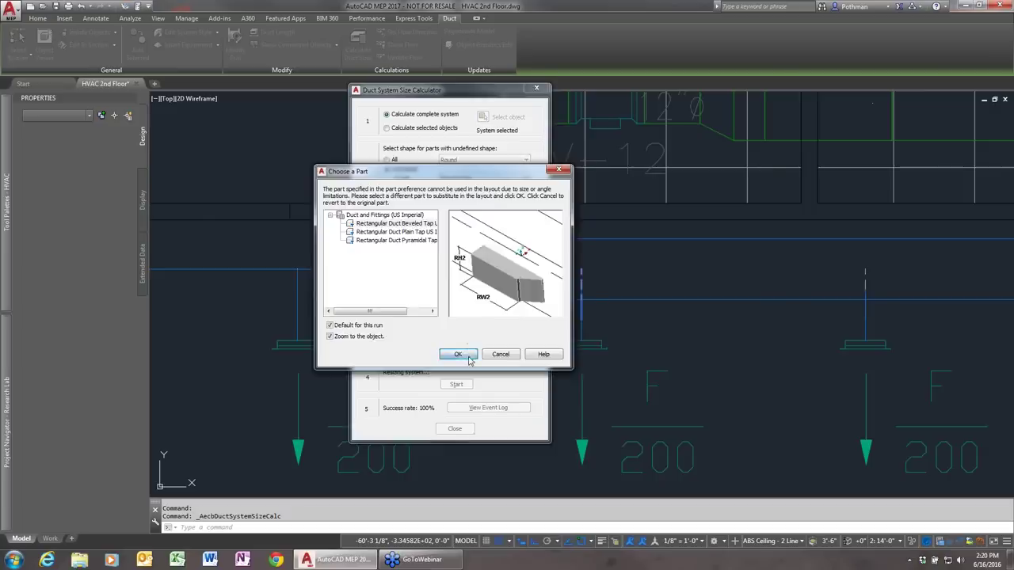
click(458, 354)
click(459, 354)
click(458, 354)
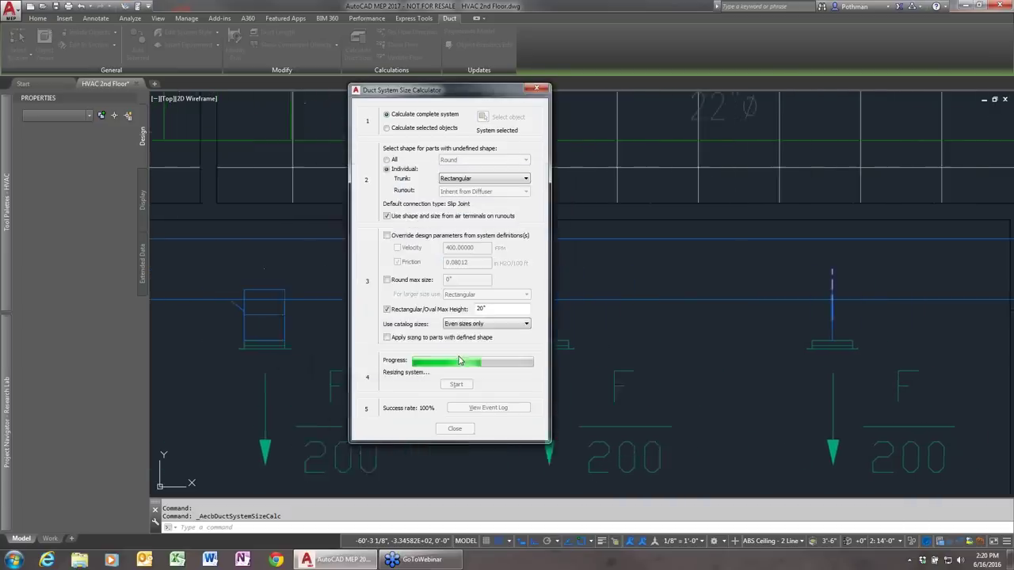
click(458, 352)
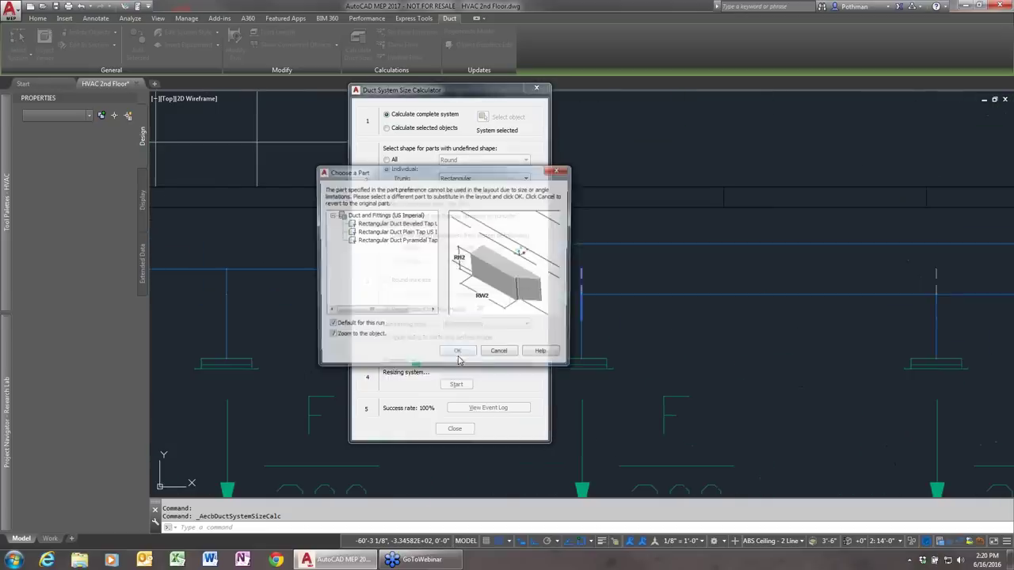
click(458, 355)
click(458, 354)
click(459, 355)
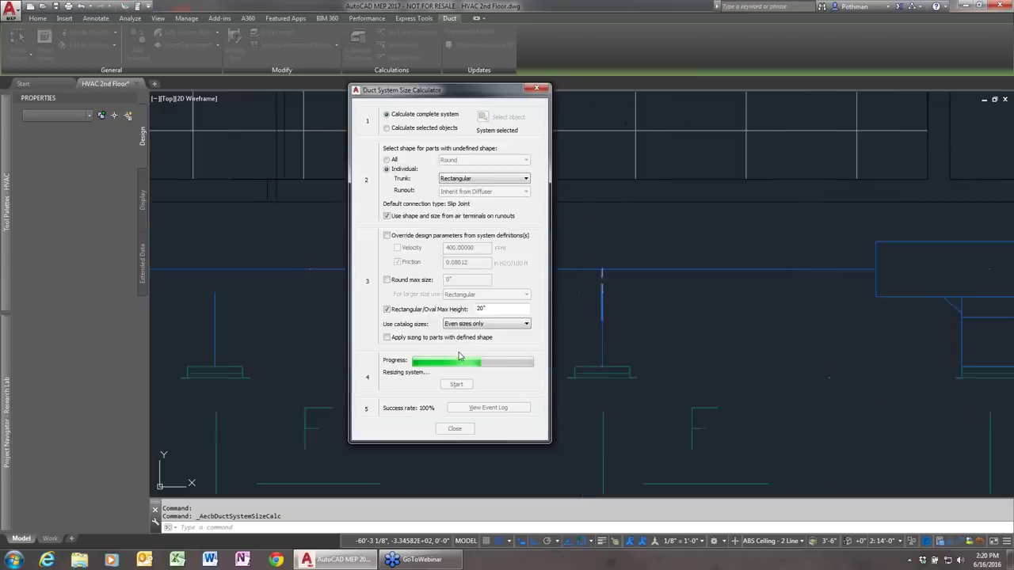
click(458, 354)
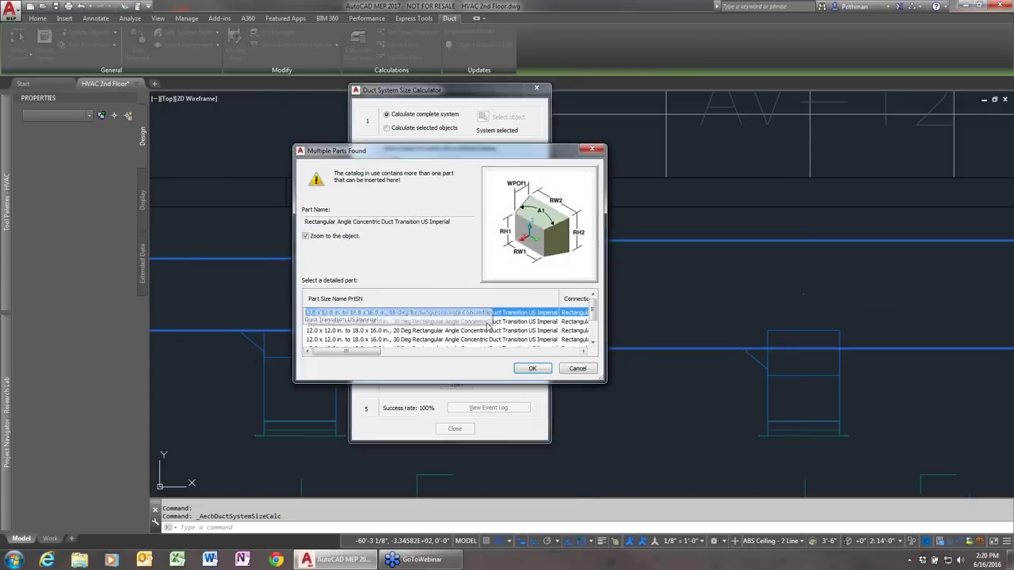
Accept the suggested rectangular concentric transitions for the trunk size changes and close the size calculator.
click(533, 370)
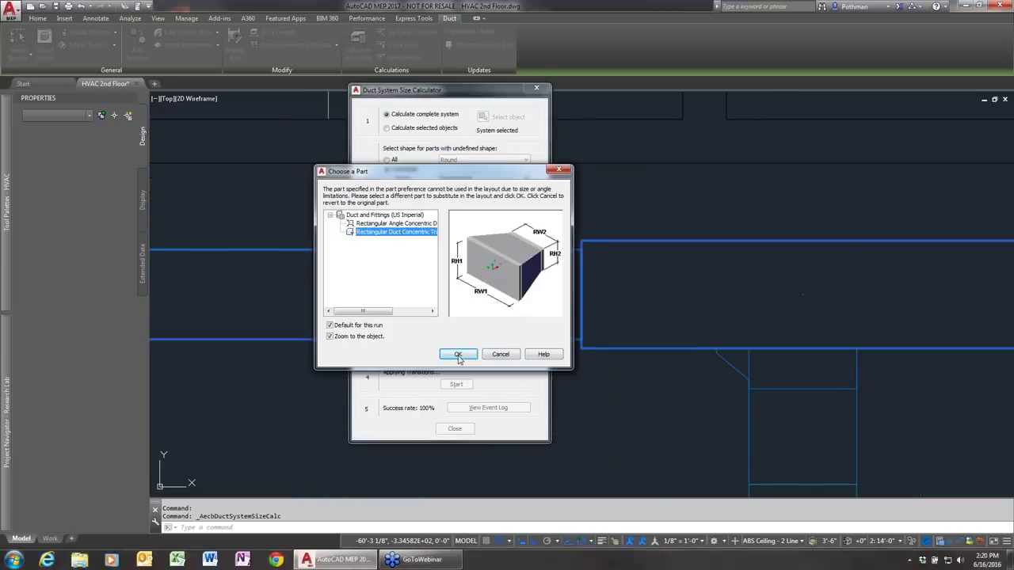
click(459, 354)
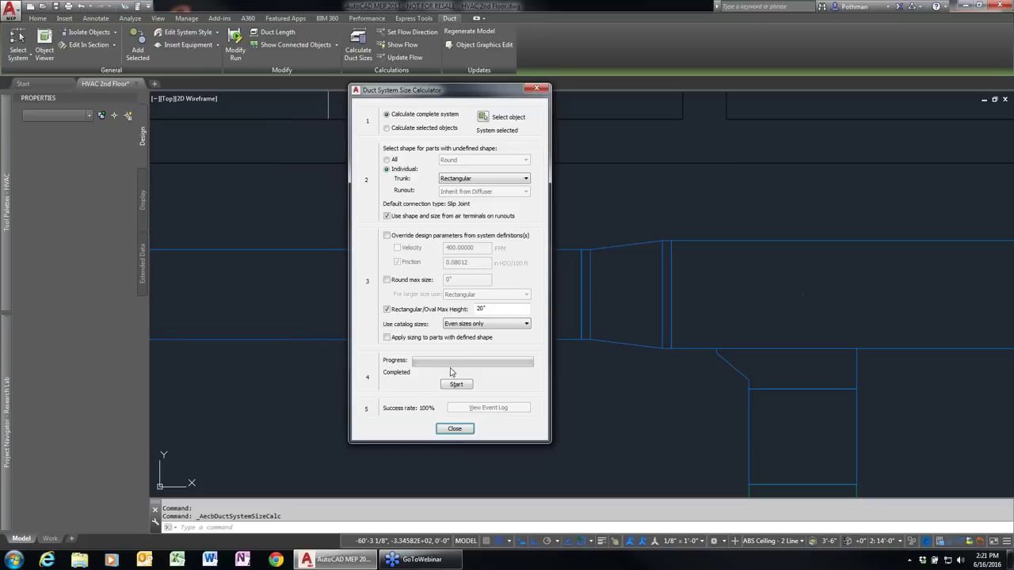
click(456, 431)
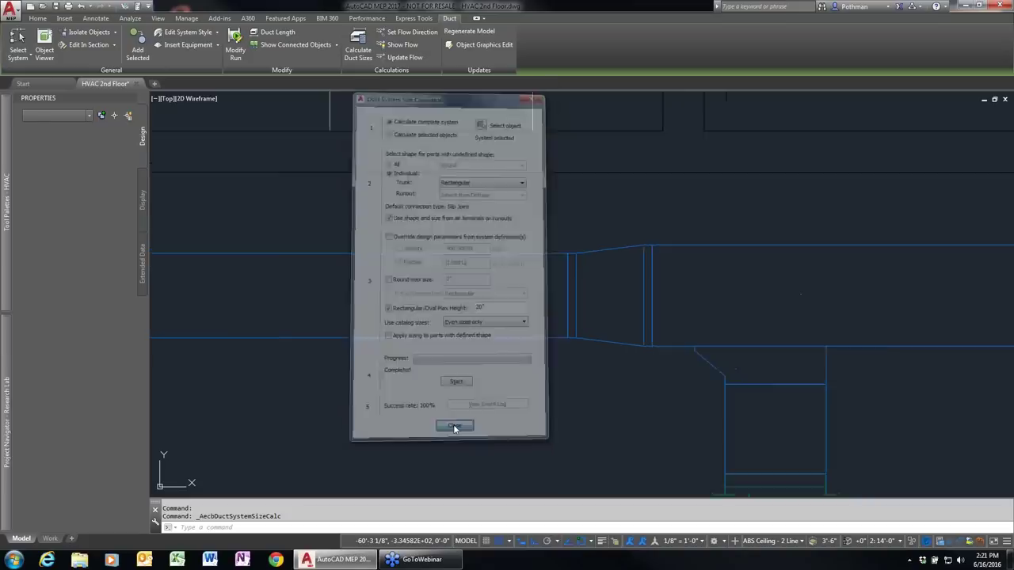
key(Escape)
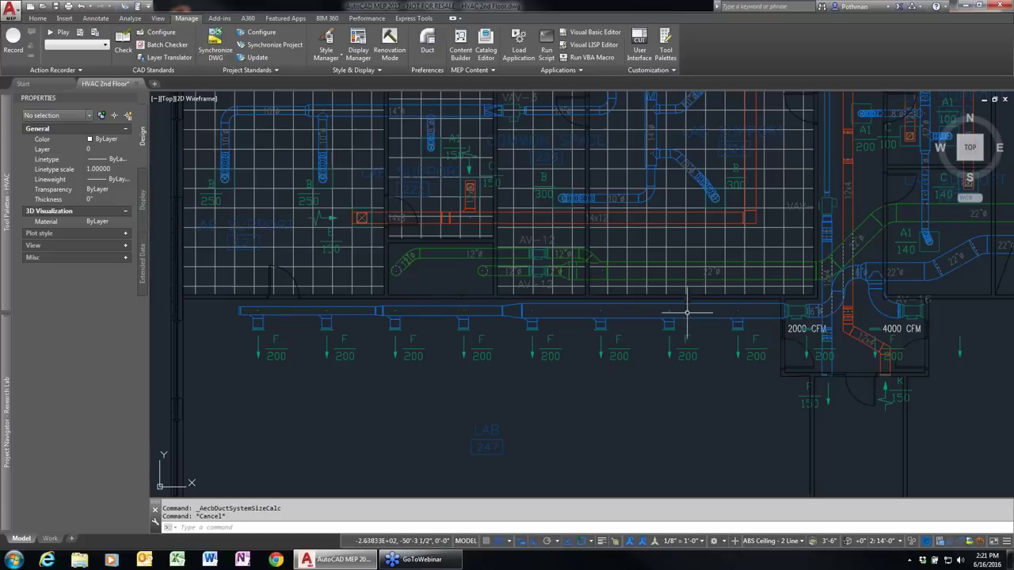
Label the three trunk sections of the sized Lab 247 supply duct using the Standard label style.
mouse_move(6, 386)
mouse_move(6, 198)
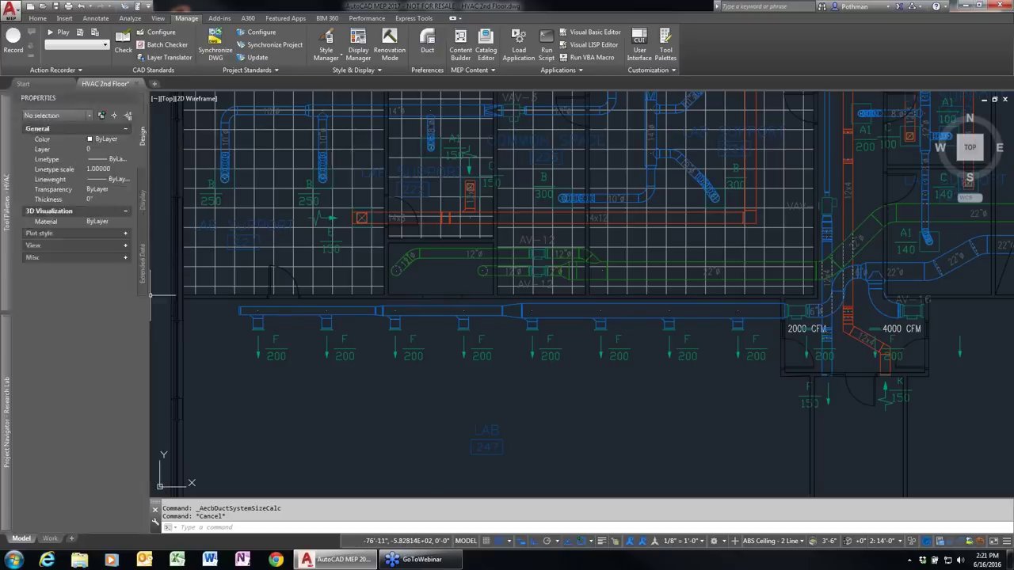
click(139, 315)
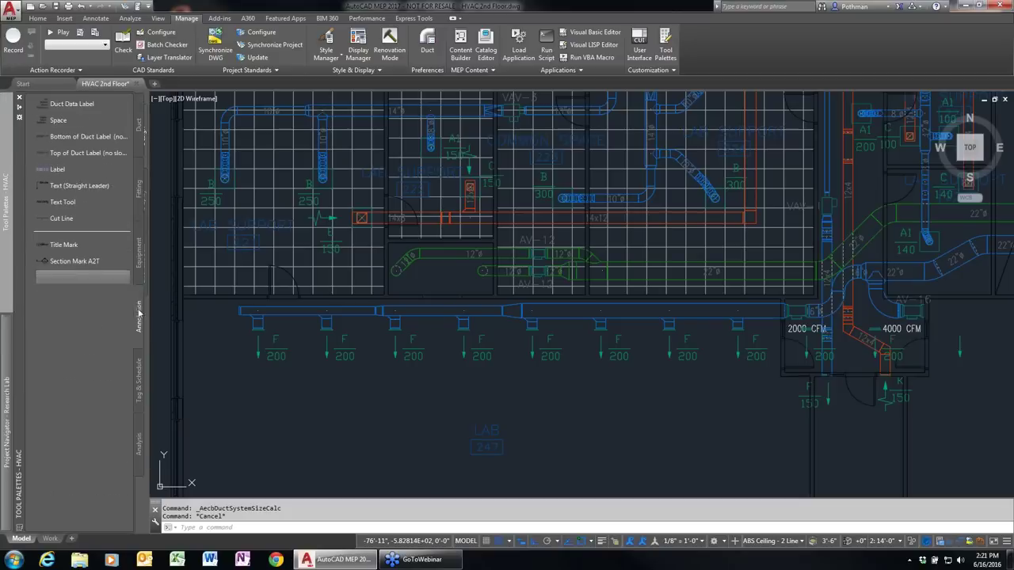
click(57, 169)
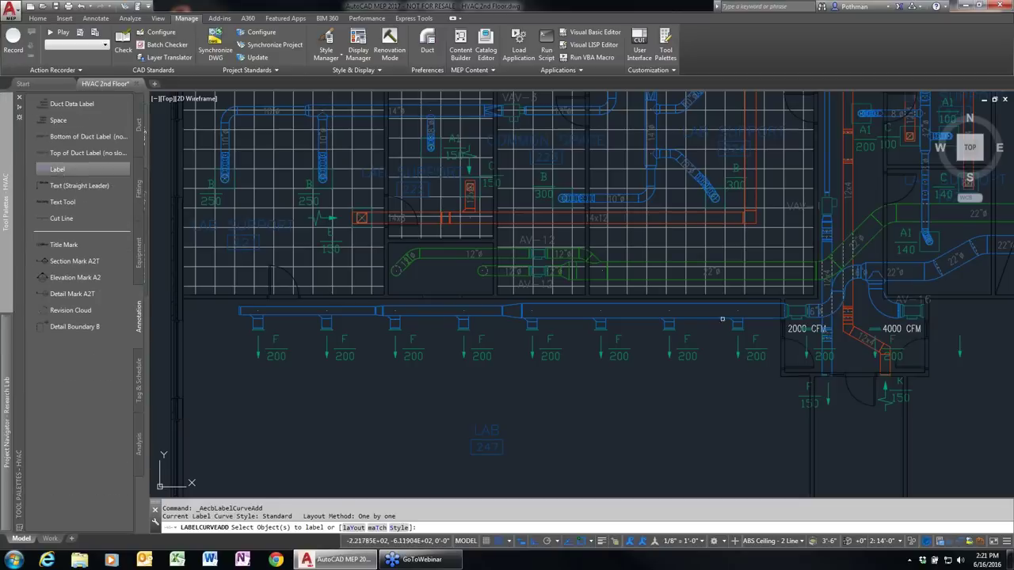
click(735, 321)
key(Return)
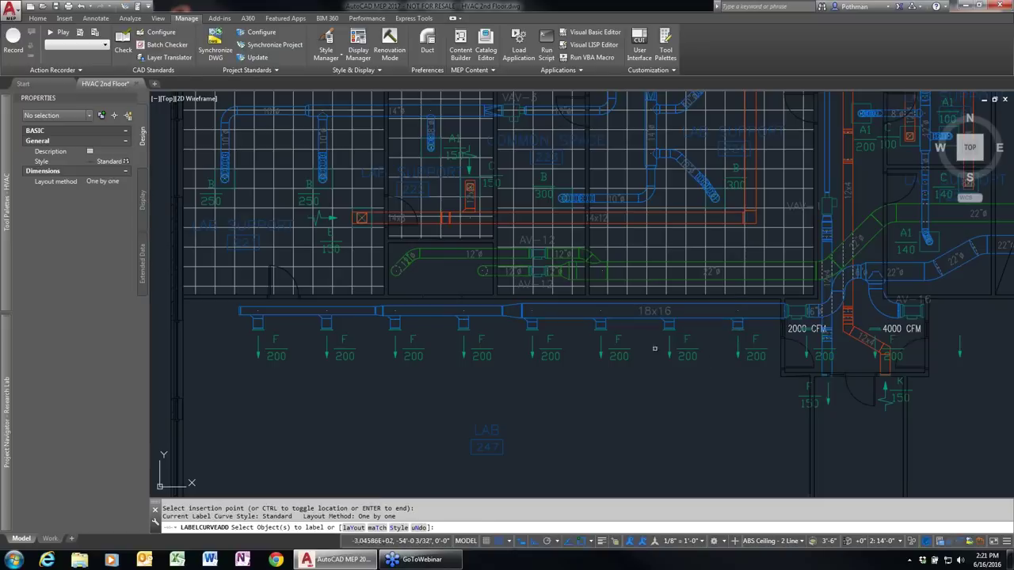
click(448, 314)
key(Return)
click(432, 314)
click(305, 314)
key(Return)
click(295, 315)
key(Return)
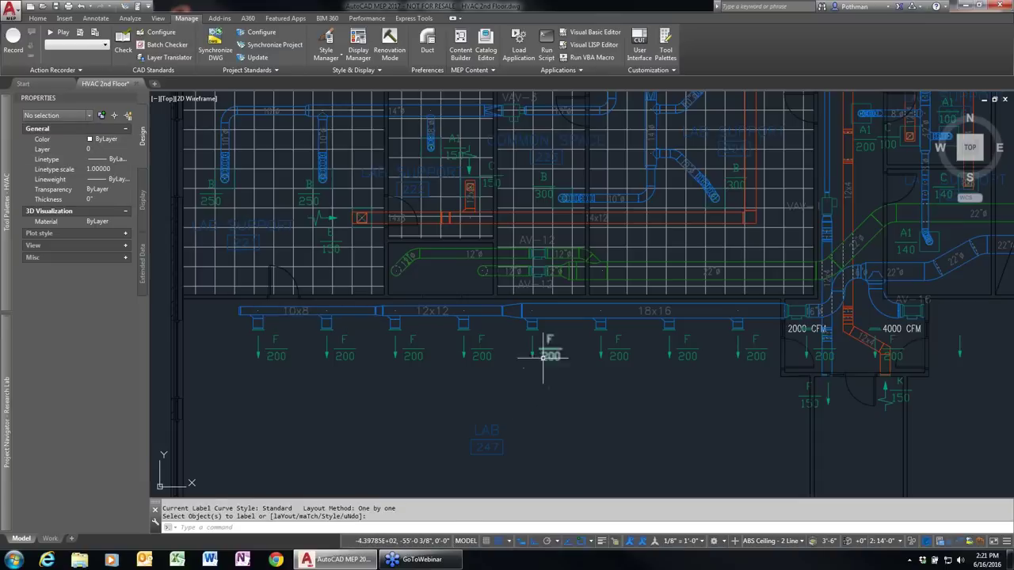
Flip the direction of the four beveled taps beneath the 18x16 trunk duct so their slanted sides face right.
scroll(656, 335, up, 4)
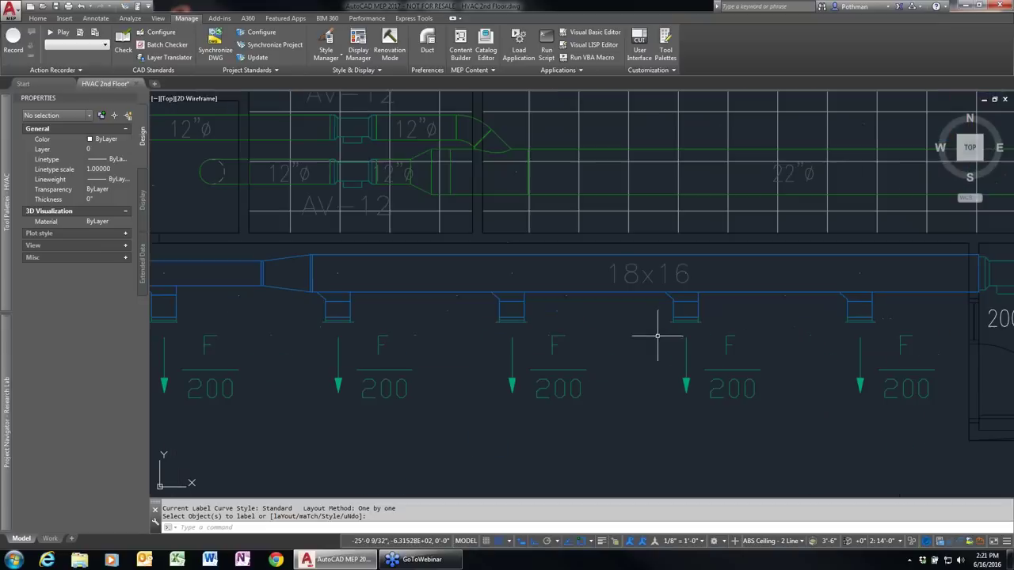
click(322, 298)
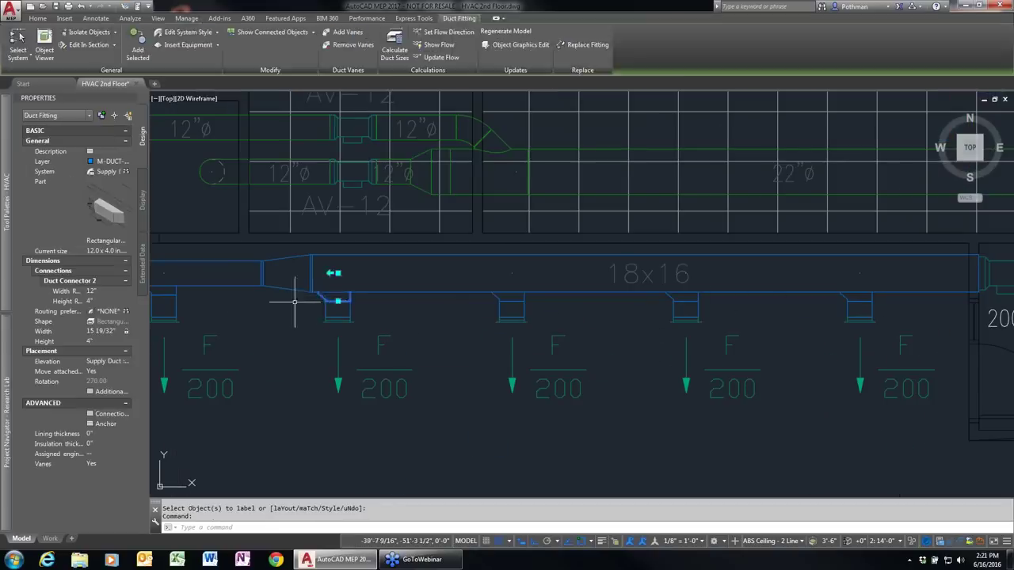
click(333, 273)
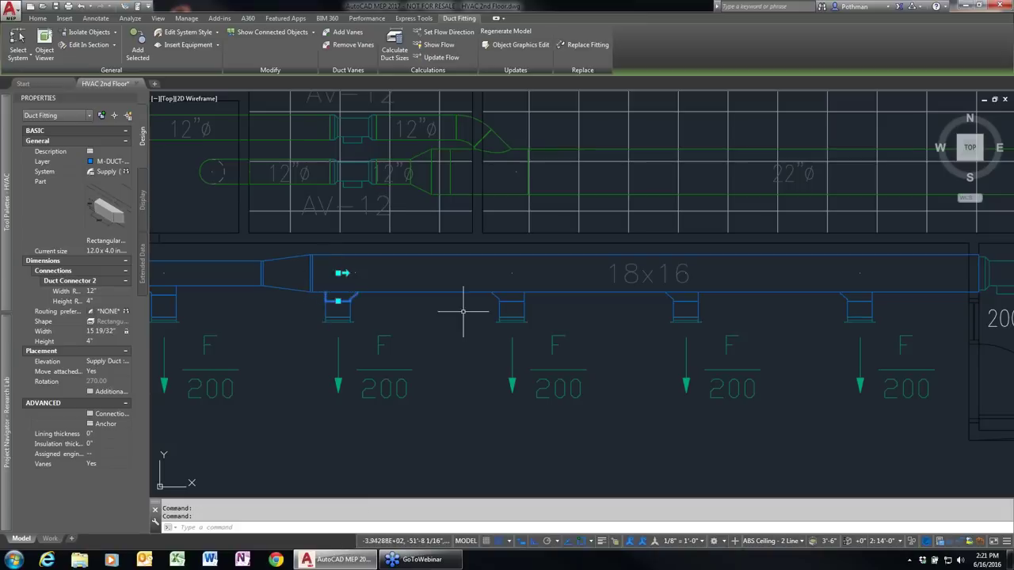
click(500, 302)
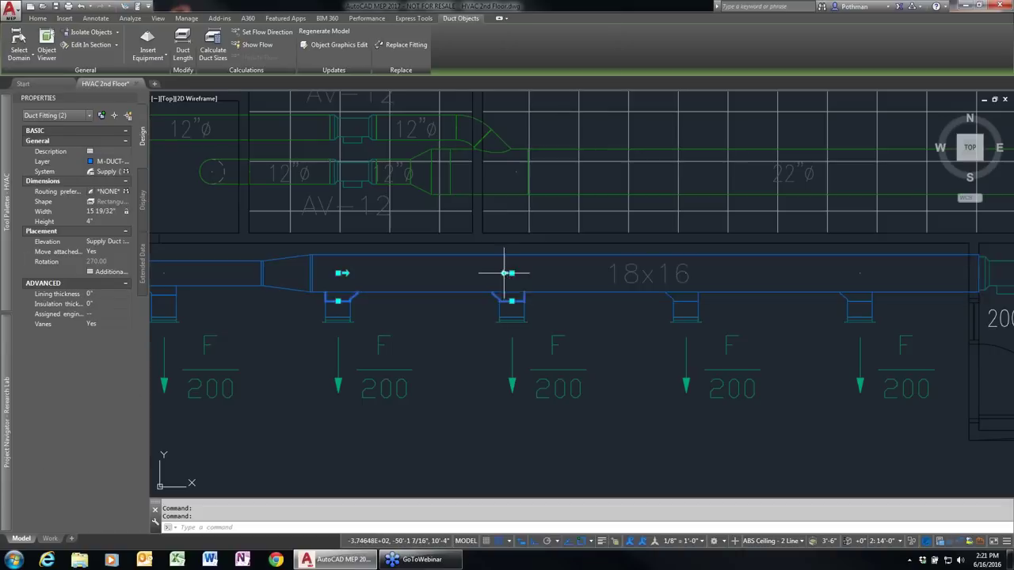
click(679, 296)
click(852, 296)
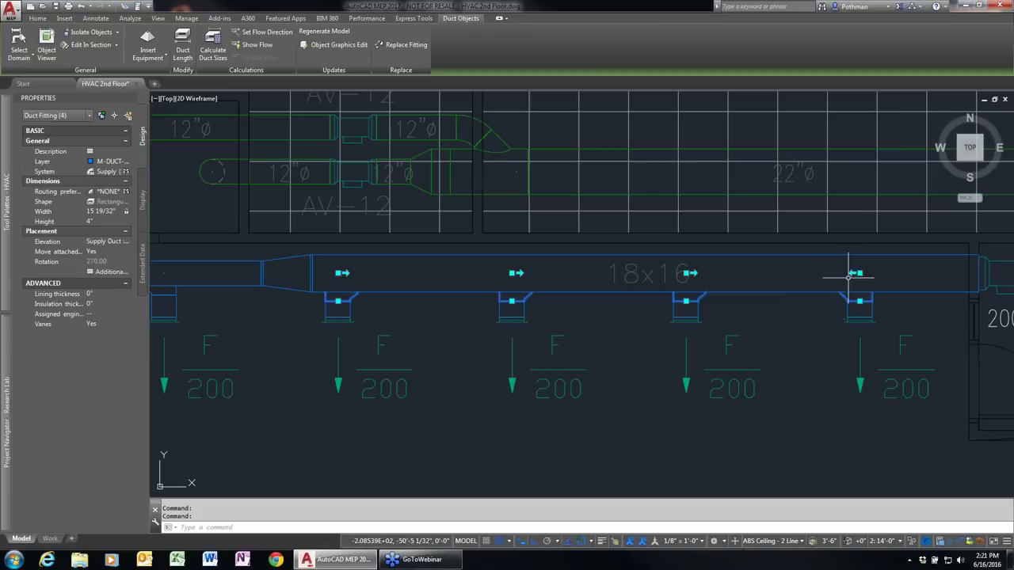
key(Escape)
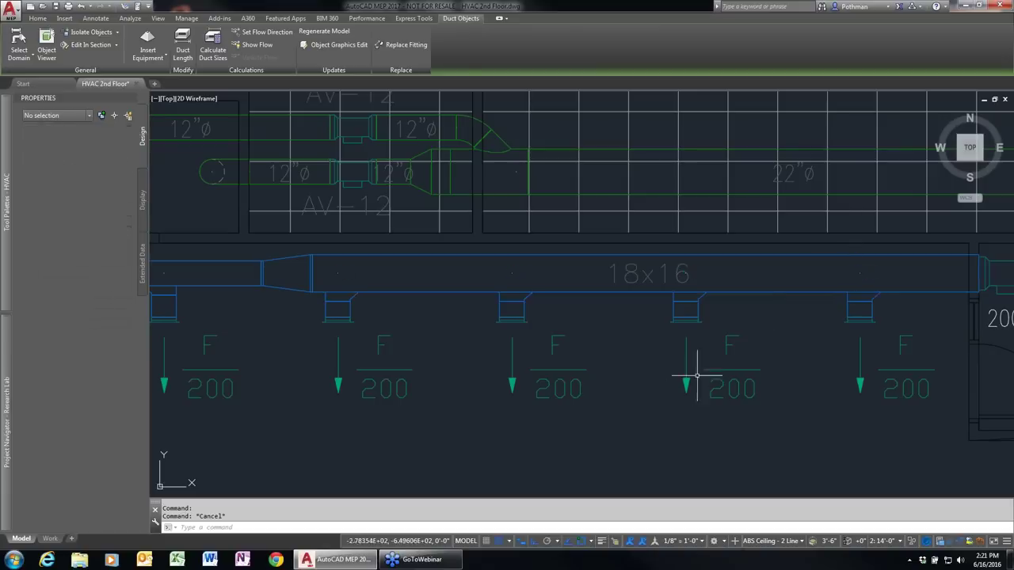
Close HVAC 2nd Floor and open the HVAC Penthouse construct from the Research Lab project.
scroll(878, 353, down, 4)
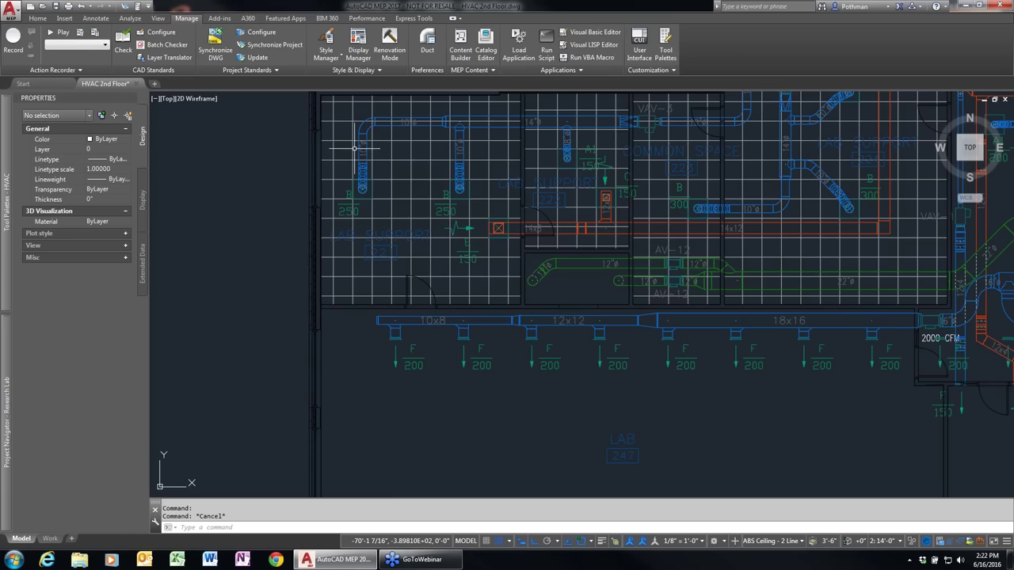
mouse_move(837, 254)
middle_down()
mouse_move(806, 261)
mouse_move(663, 415)
middle_up()
scroll(769, 288, down, 2)
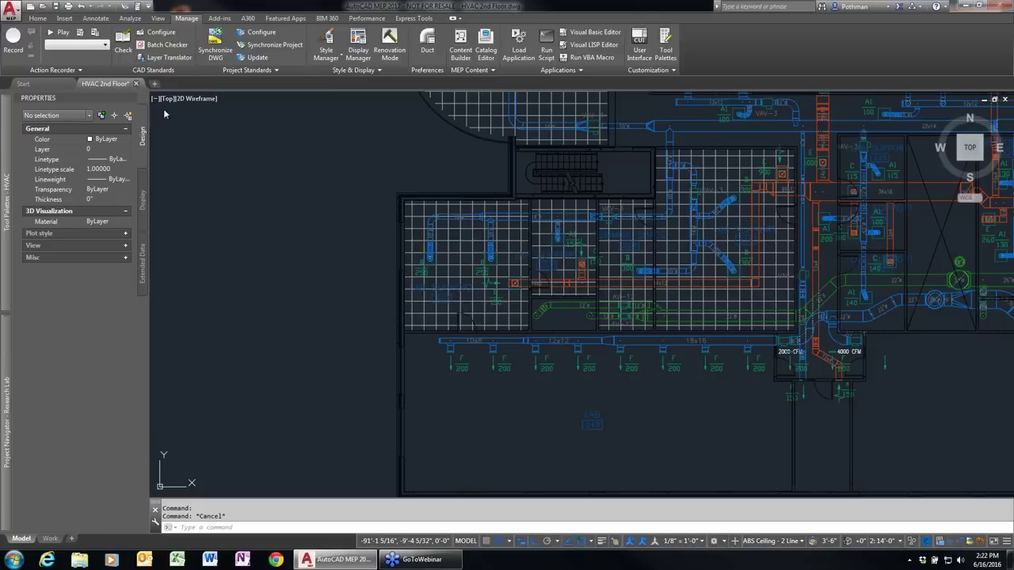
click(136, 85)
click(559, 306)
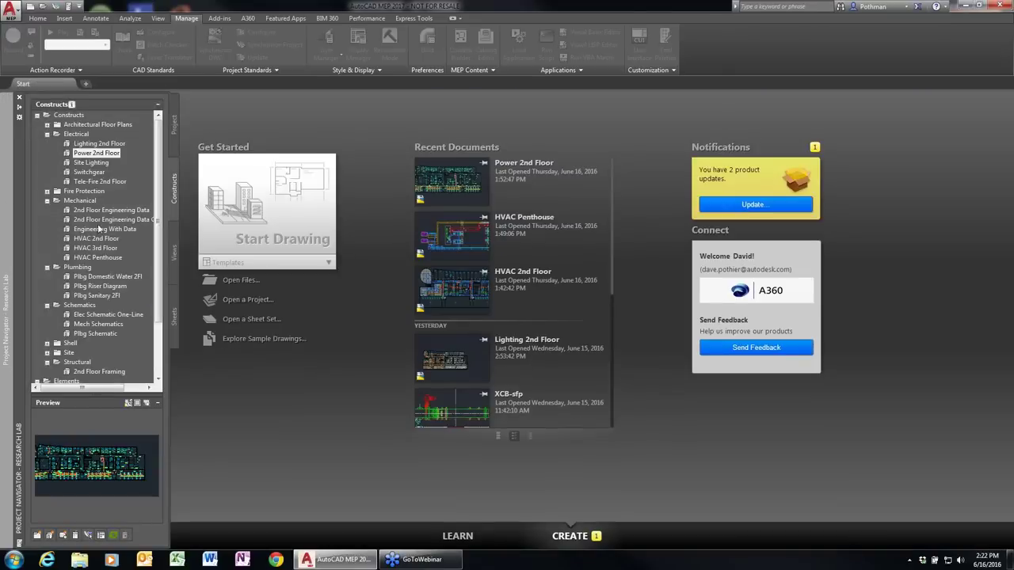
double_click(88, 259)
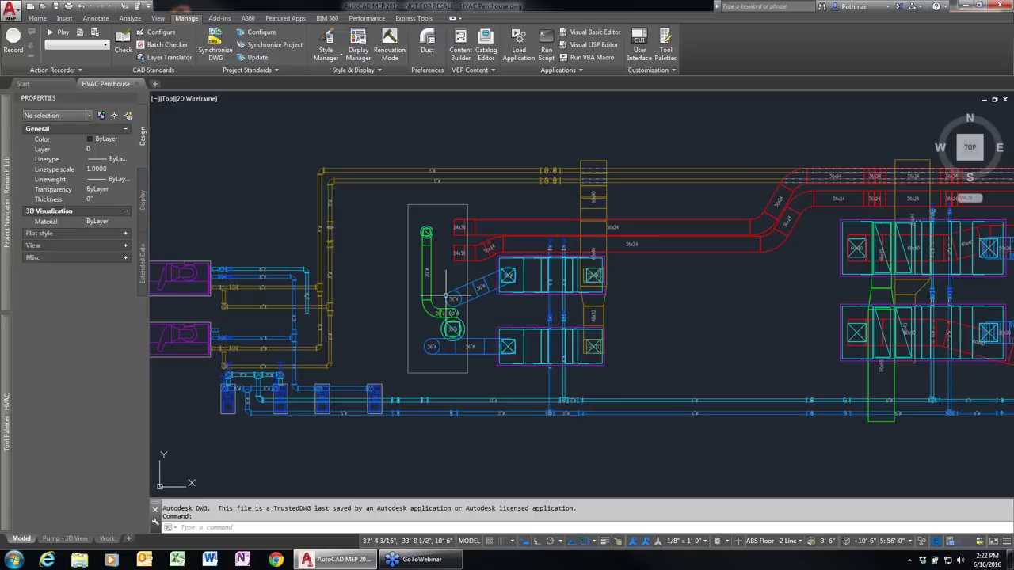
Switch to the Piping workspace with the penthouse chillers and pumps in view.
middle_drag(378, 301, 540, 285)
scroll(540, 285, down, 2)
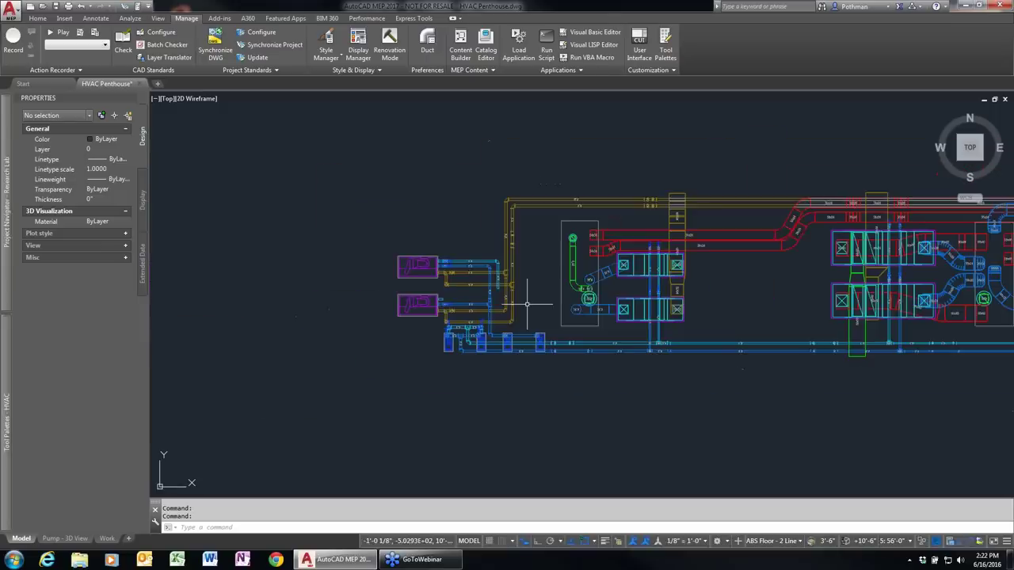
scroll(527, 301, up, 4)
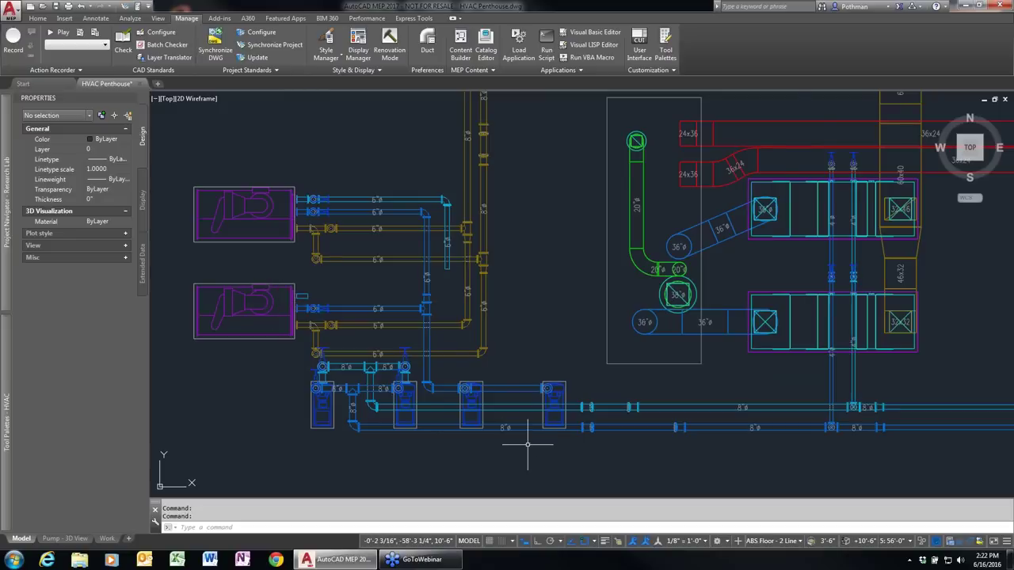
scroll(526, 443, up, 2)
scroll(586, 449, down, 3)
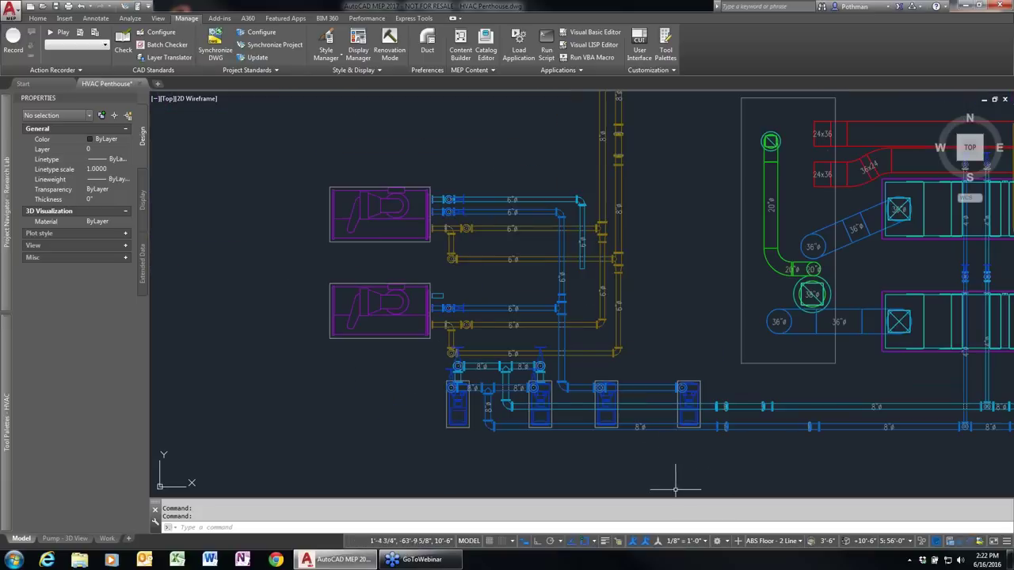
click(724, 543)
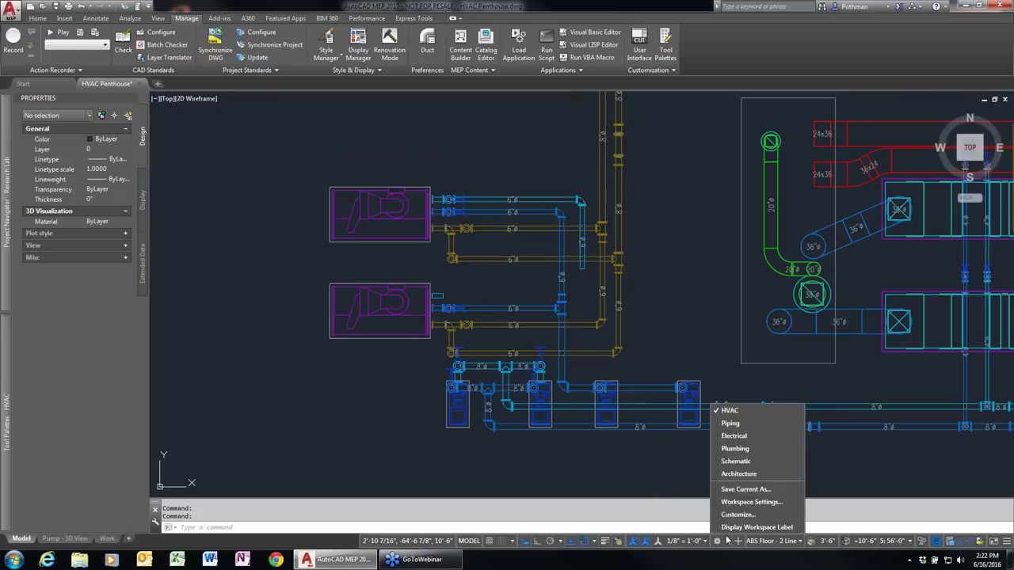
click(739, 425)
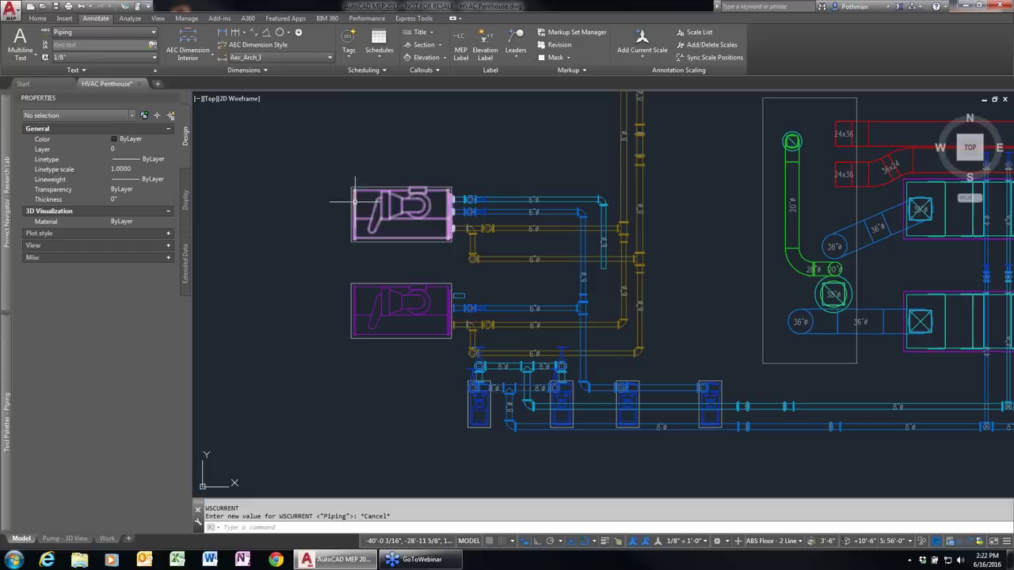
Look over the pressure pipe tools grouped by system, routing preference and size in the Piping tool palette.
click(37, 17)
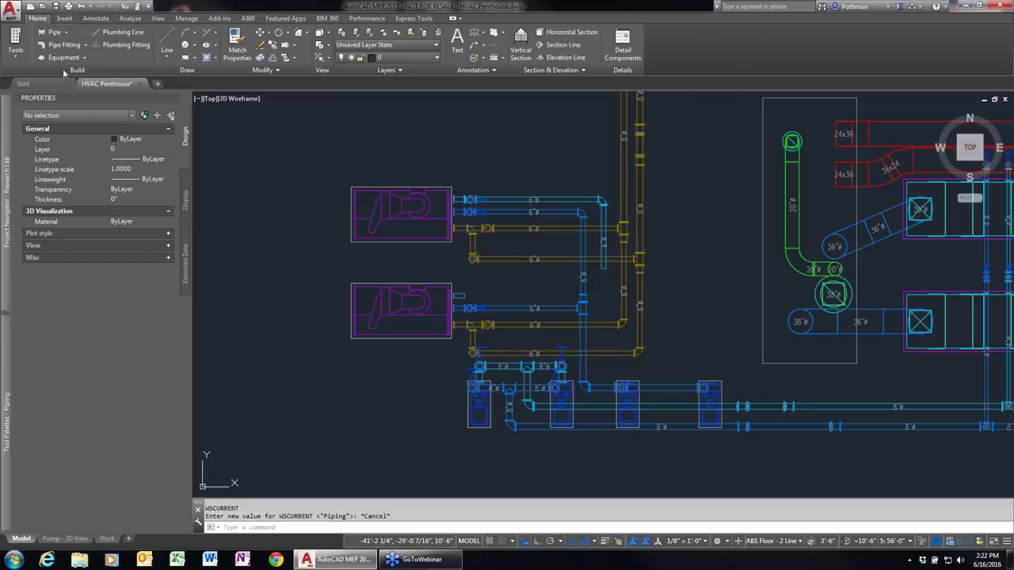
mouse_move(8, 448)
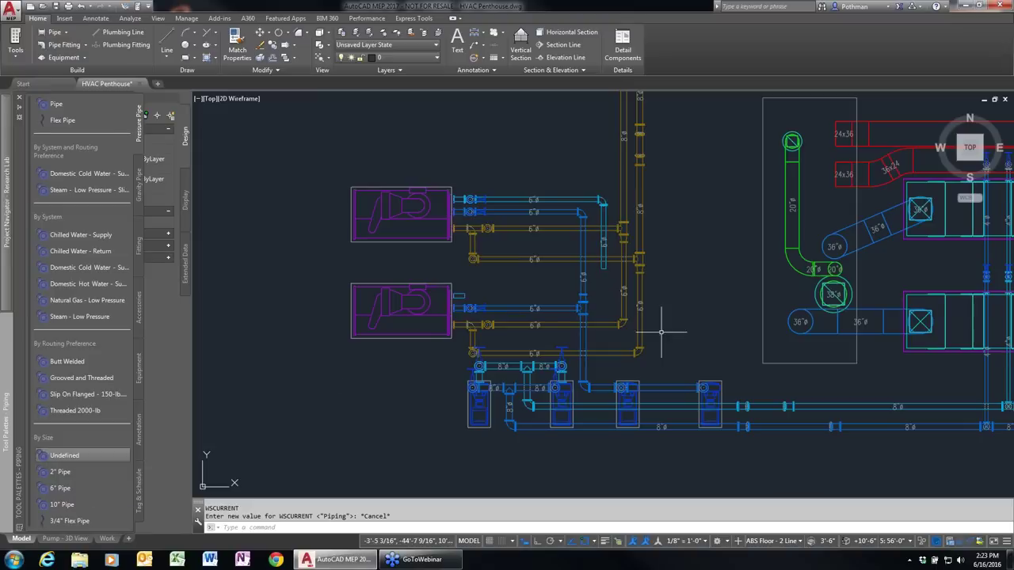
middle_drag(708, 389, 651, 298)
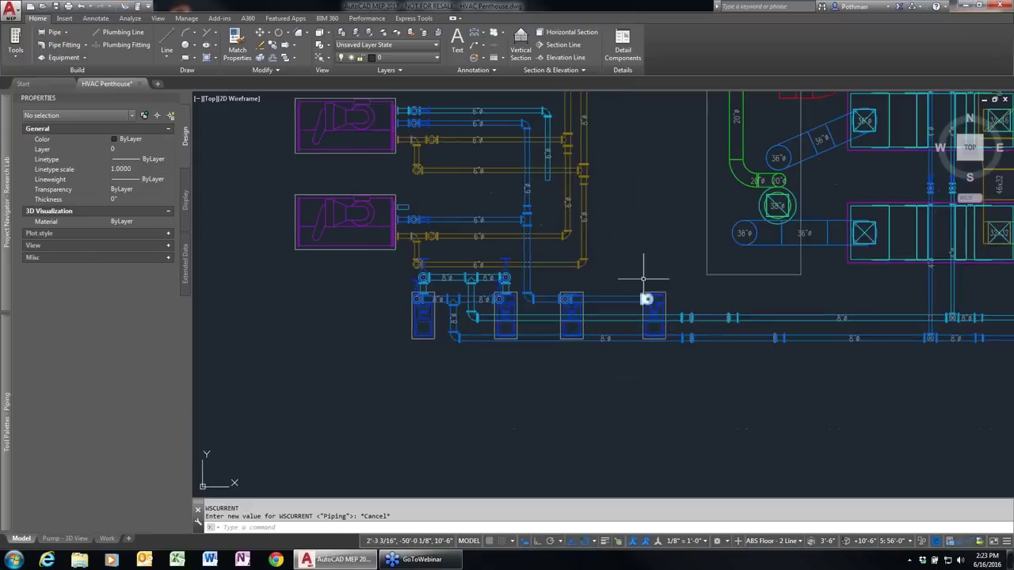
Review the part lists and size ranges of the Generic Flanged and the Grooved and Threaded pipe routing preferences.
click(187, 18)
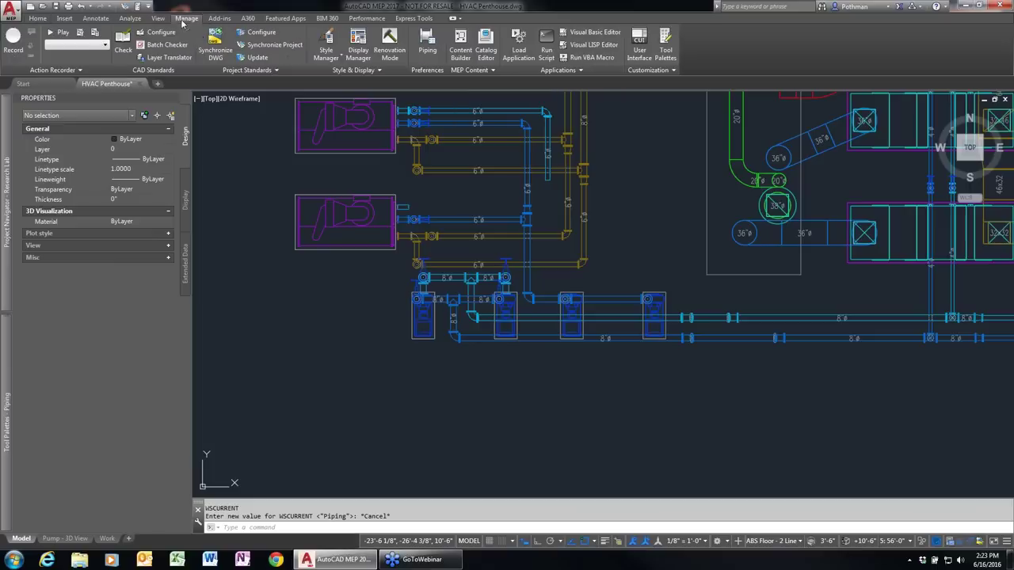
click(325, 57)
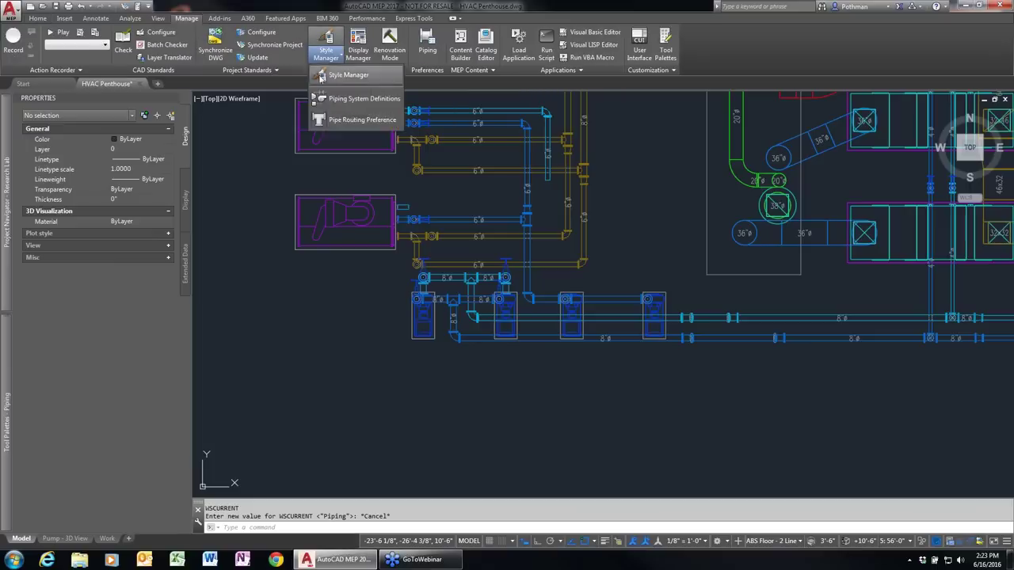
click(344, 121)
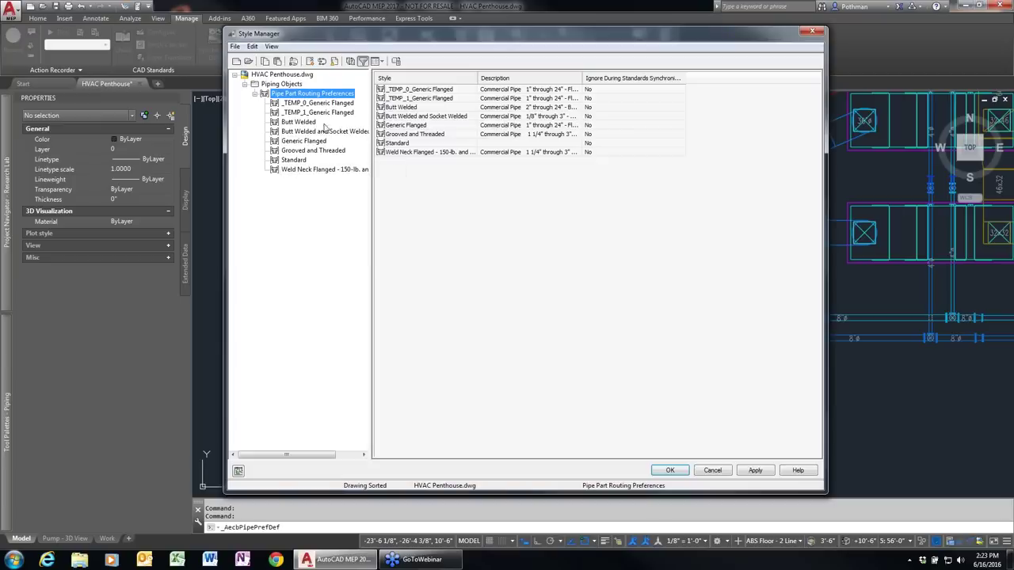
click(306, 142)
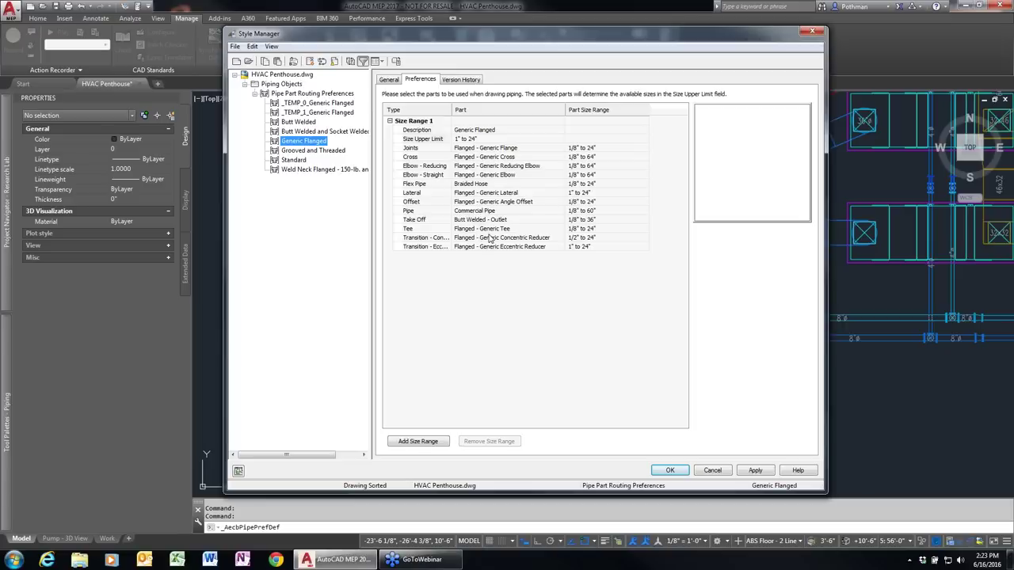
click(308, 150)
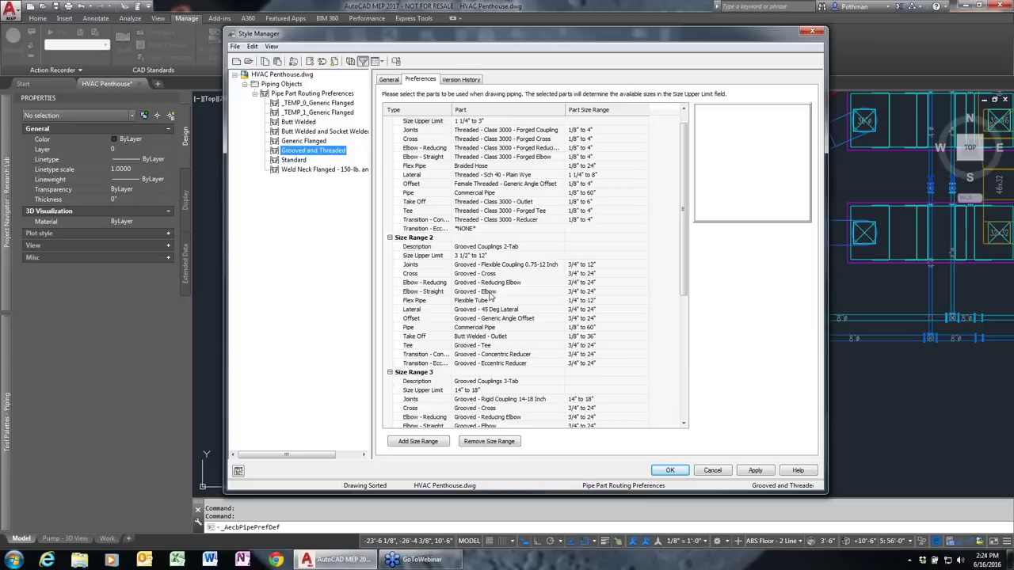
drag(683, 237, 682, 341)
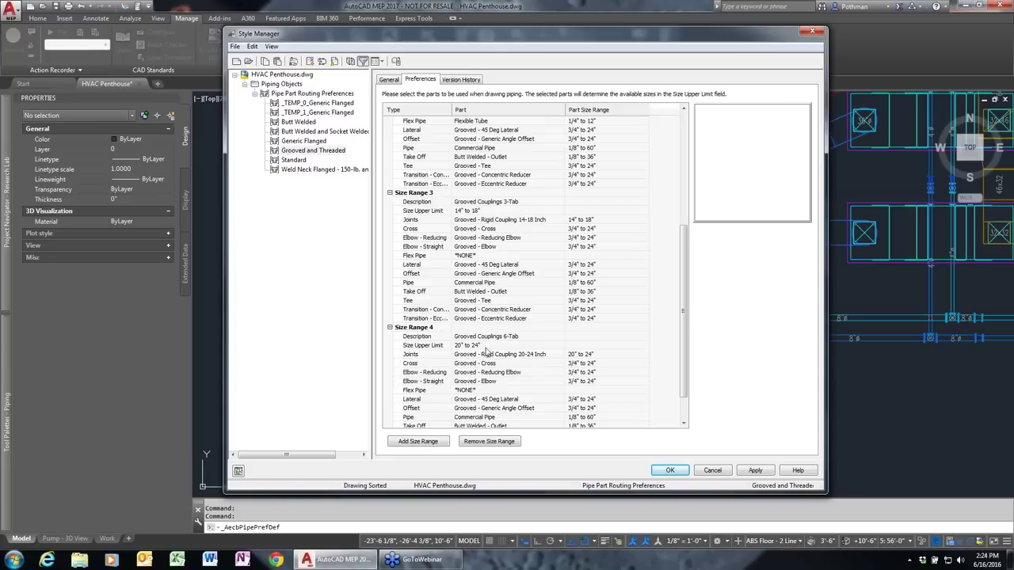
click(713, 470)
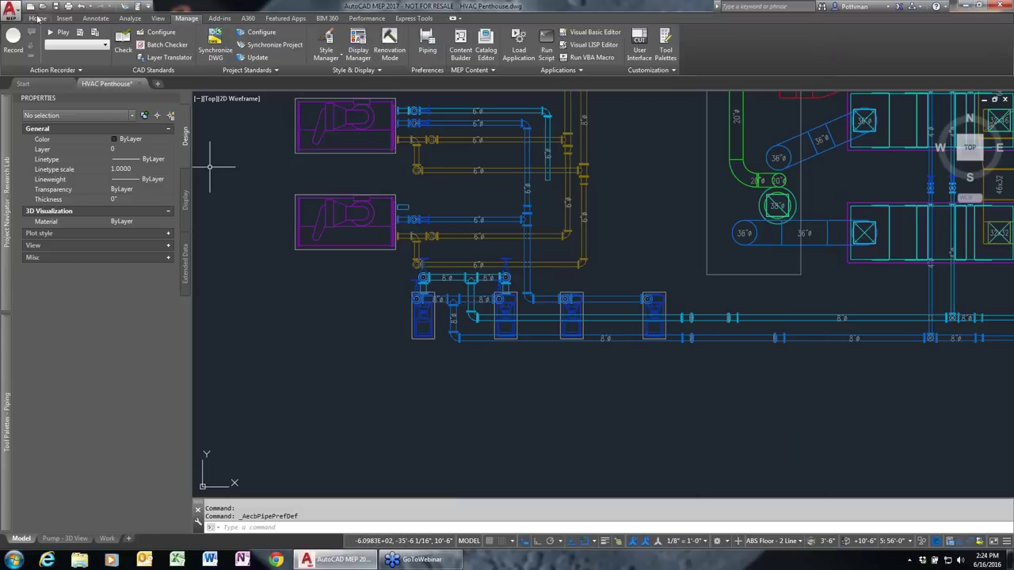
Draw a three-segment 3" chilled water pipe run in the empty area below the pumps, using the Grooved and Threaded routing preference.
click(37, 17)
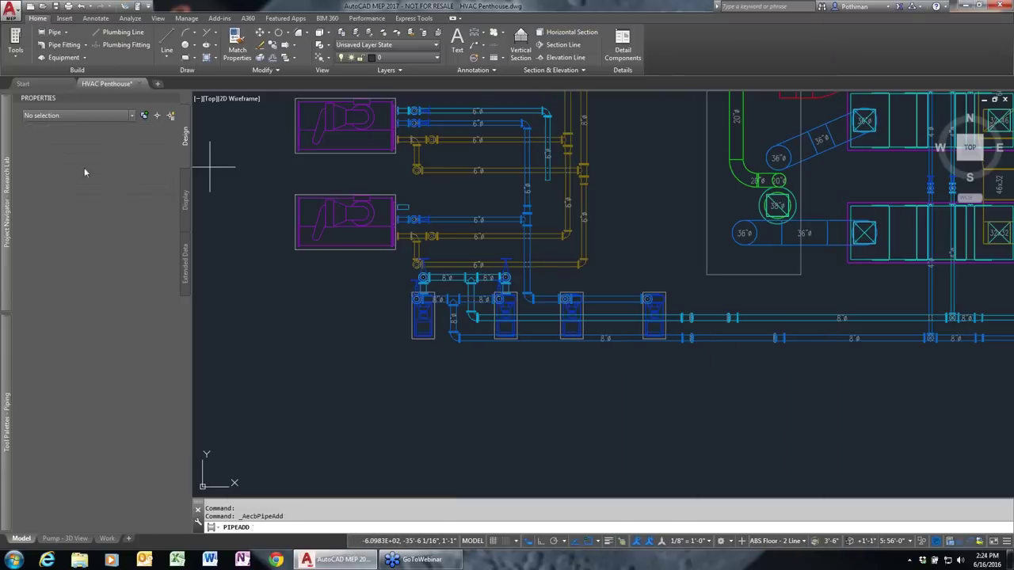
click(161, 184)
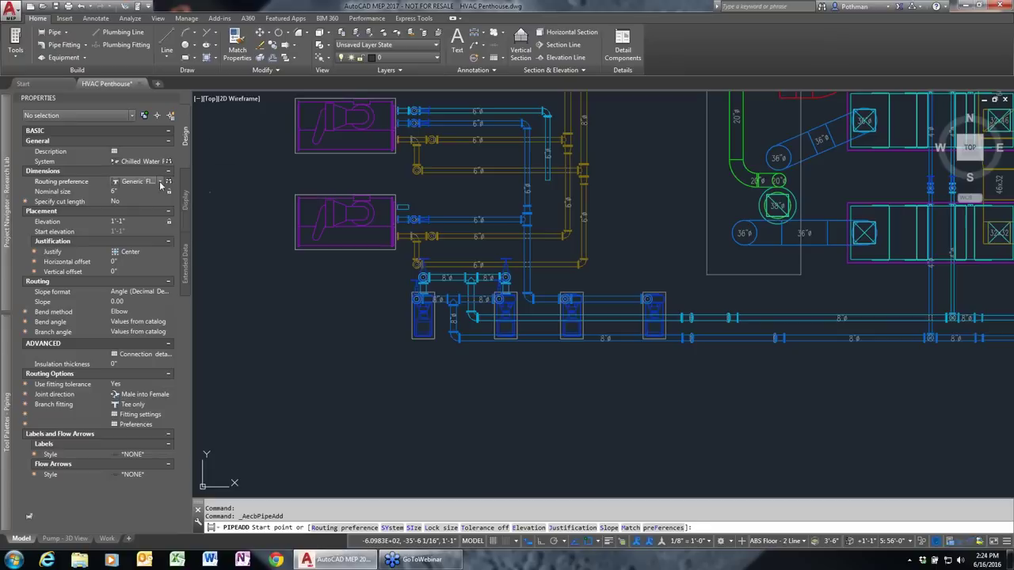
click(164, 182)
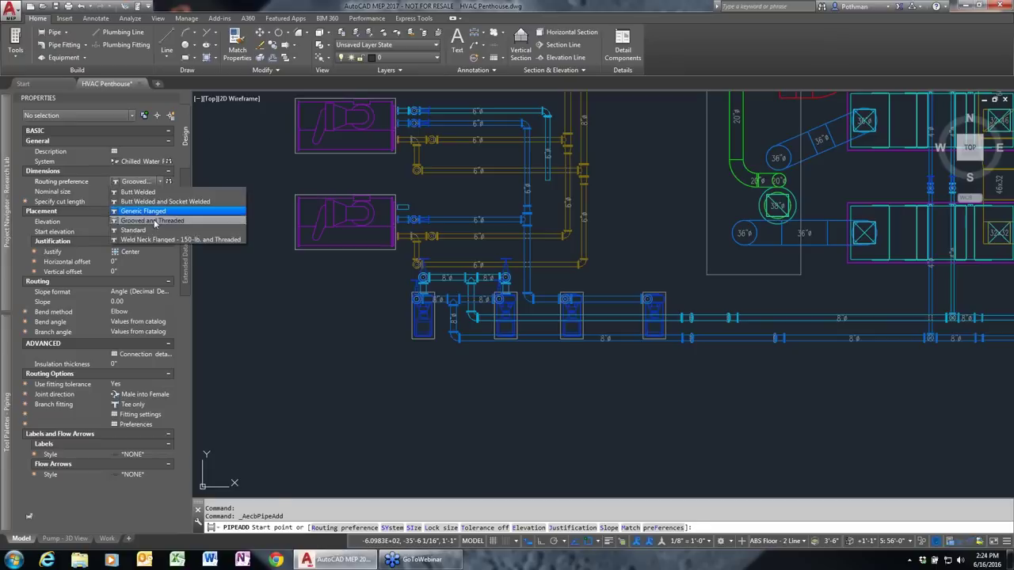
click(154, 221)
click(141, 192)
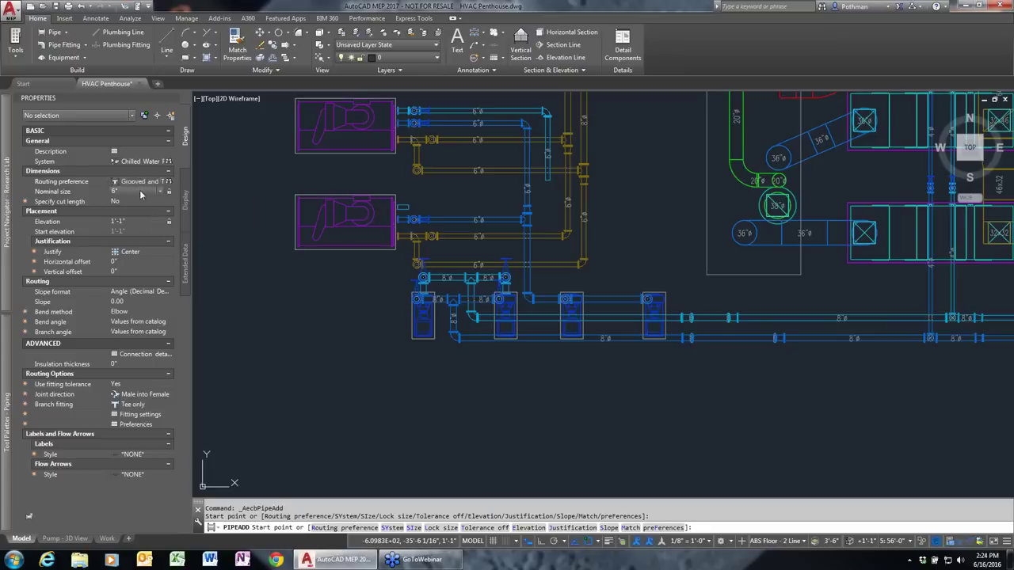
text(3)
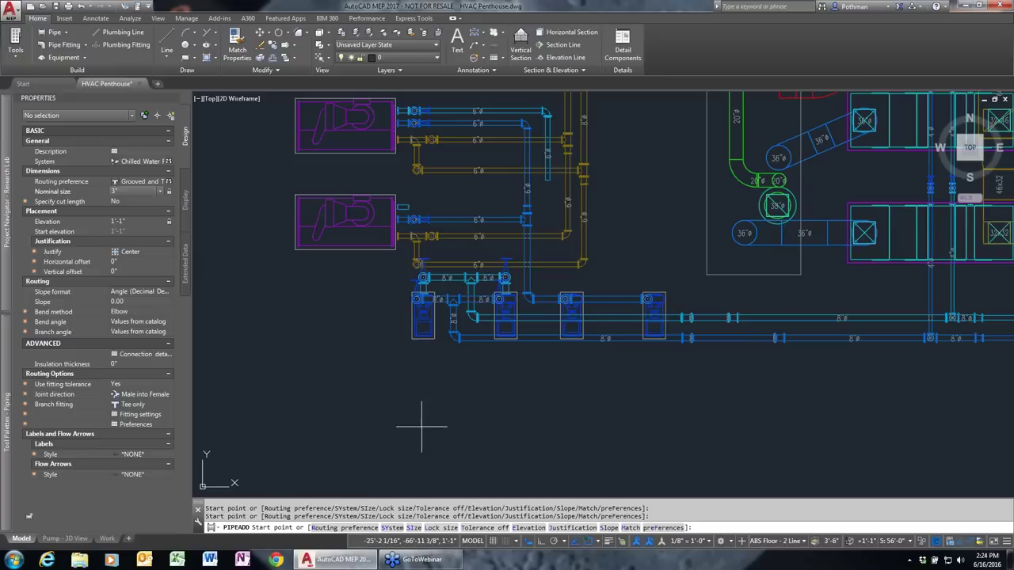
click(394, 311)
click(604, 311)
click(604, 446)
click(764, 446)
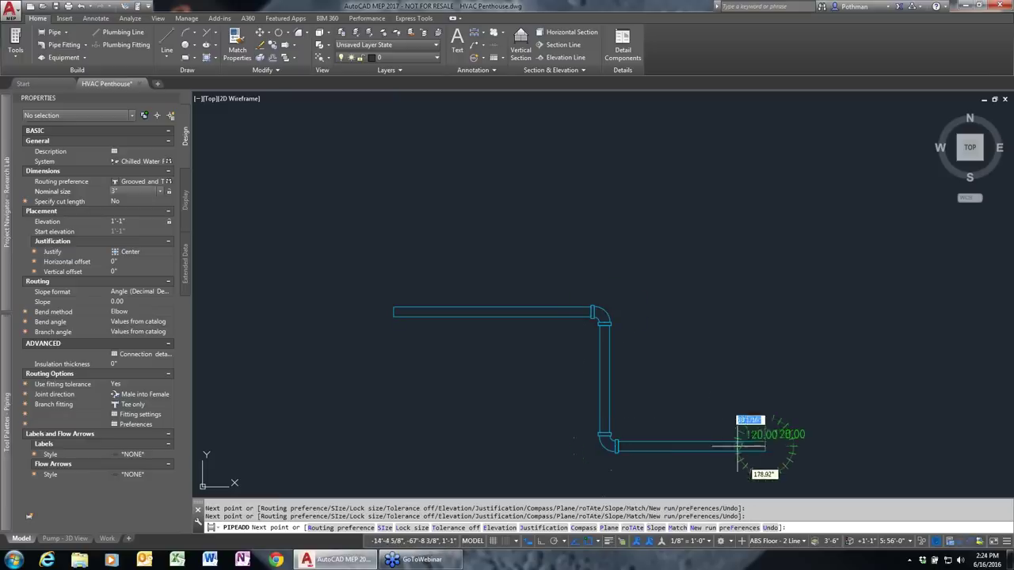
Continue the pipe run at a nominal size of 4" with four more segments joined by right-angle turns.
click(163, 193)
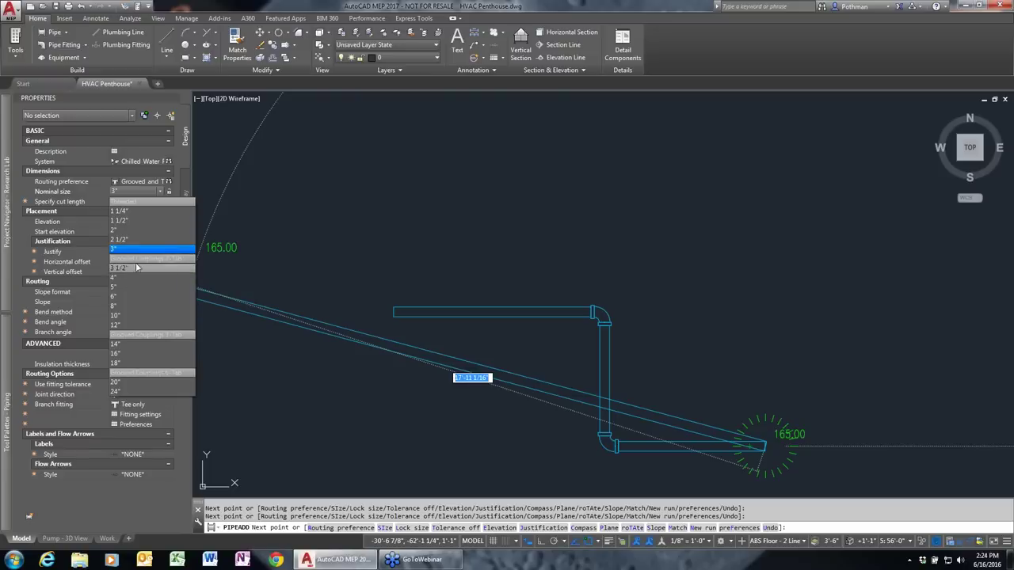
click(119, 280)
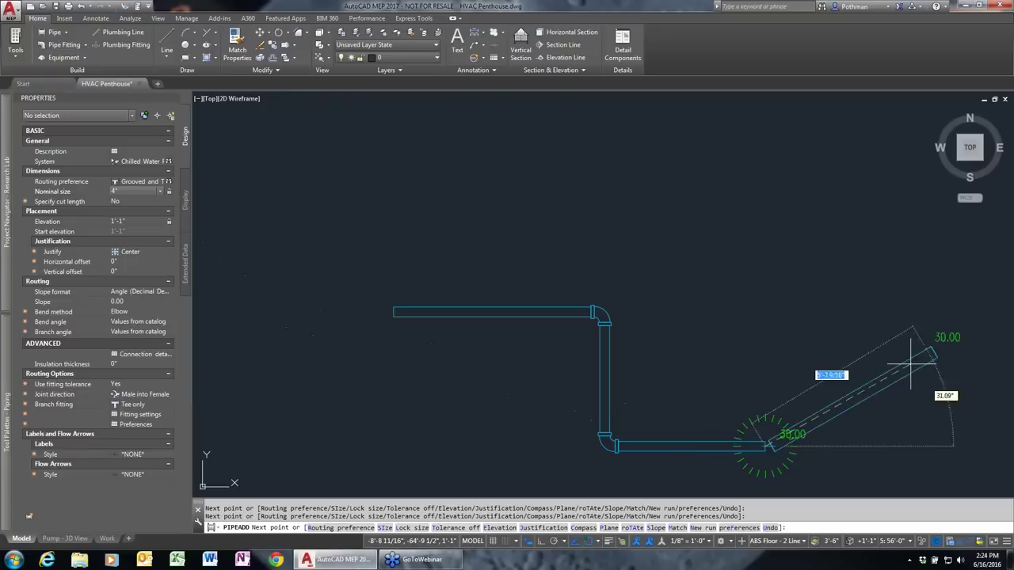
click(872, 446)
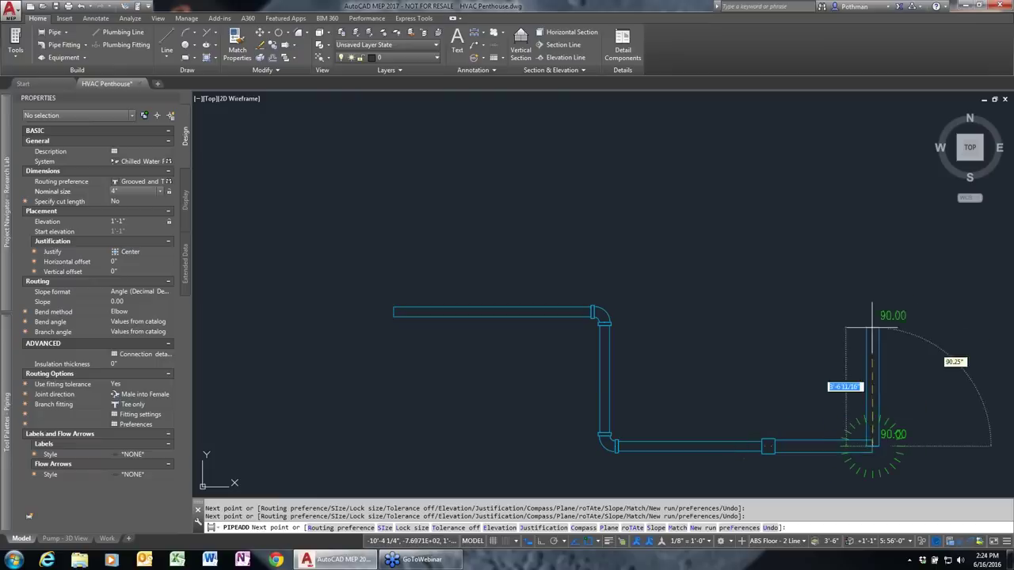
click(874, 300)
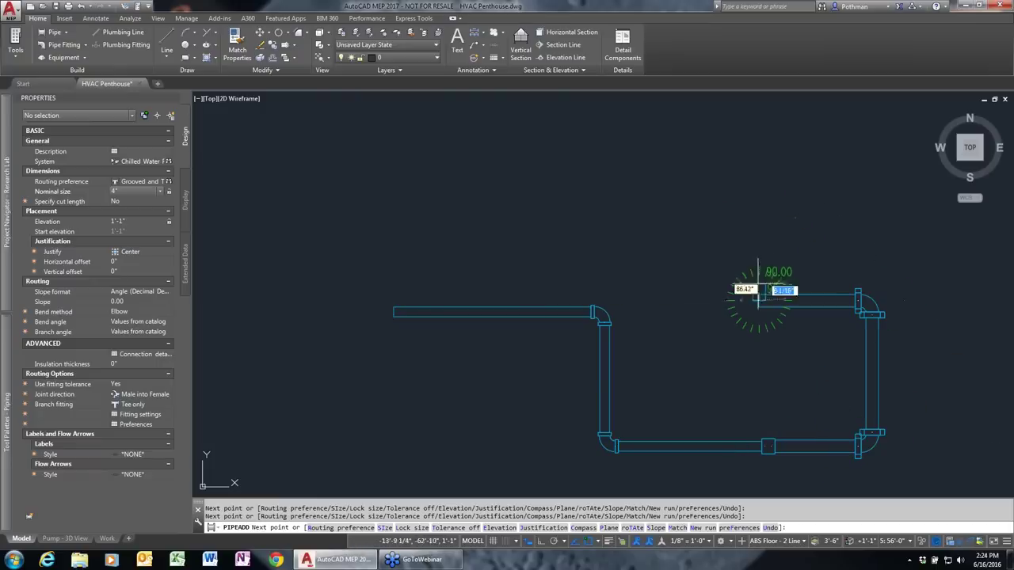
click(759, 184)
key(Return)
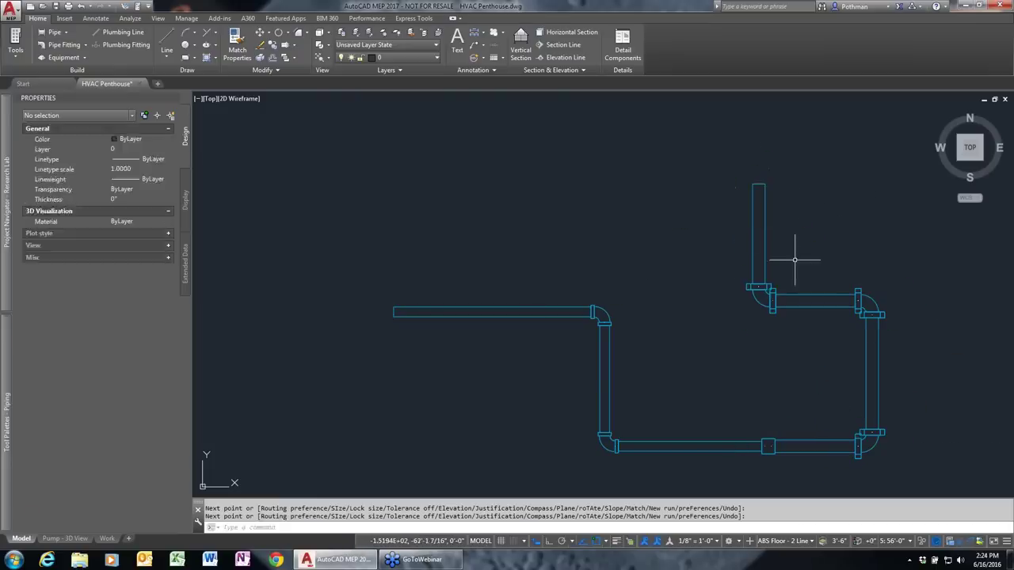
Examine the whole sample pipe run in the Object Viewer from an isometric angle, with its elbows and couplings close up.
click(917, 477)
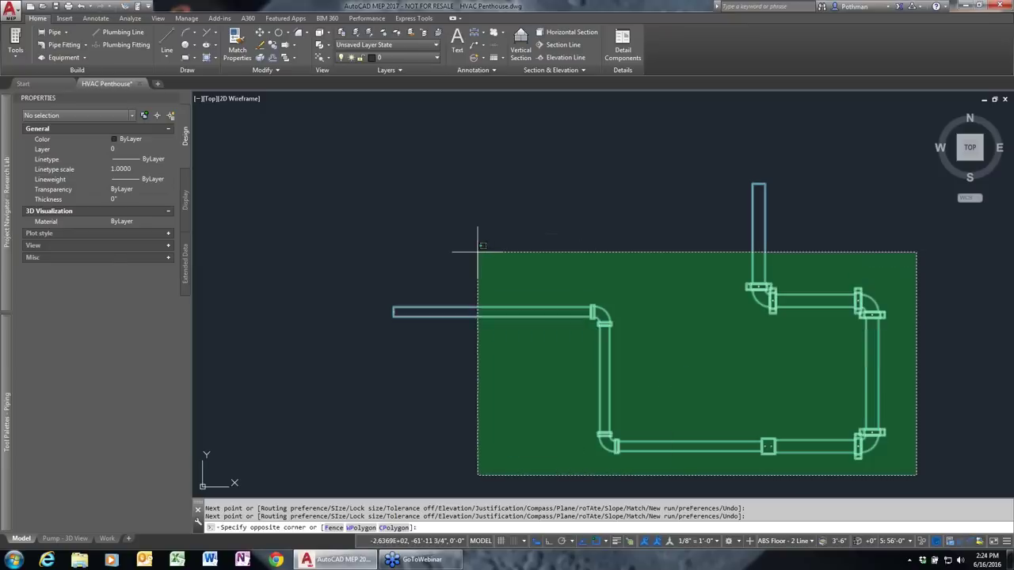
click(472, 240)
right_click(479, 221)
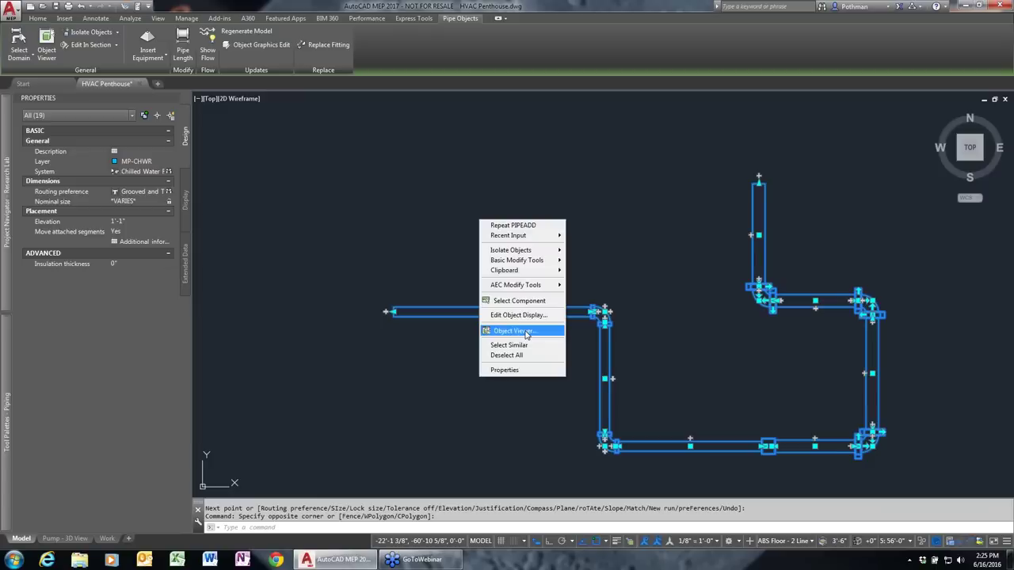
click(527, 333)
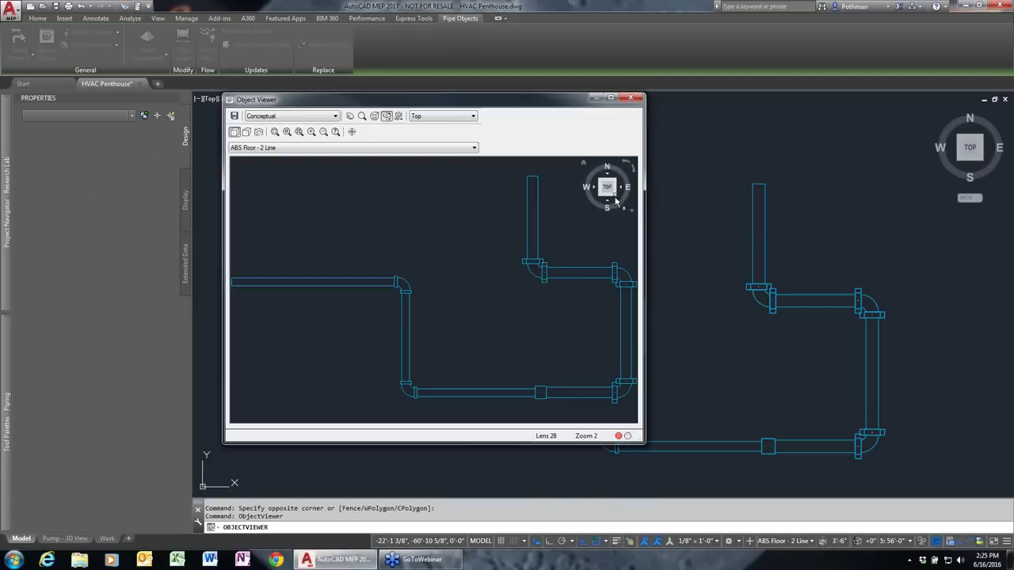
click(616, 202)
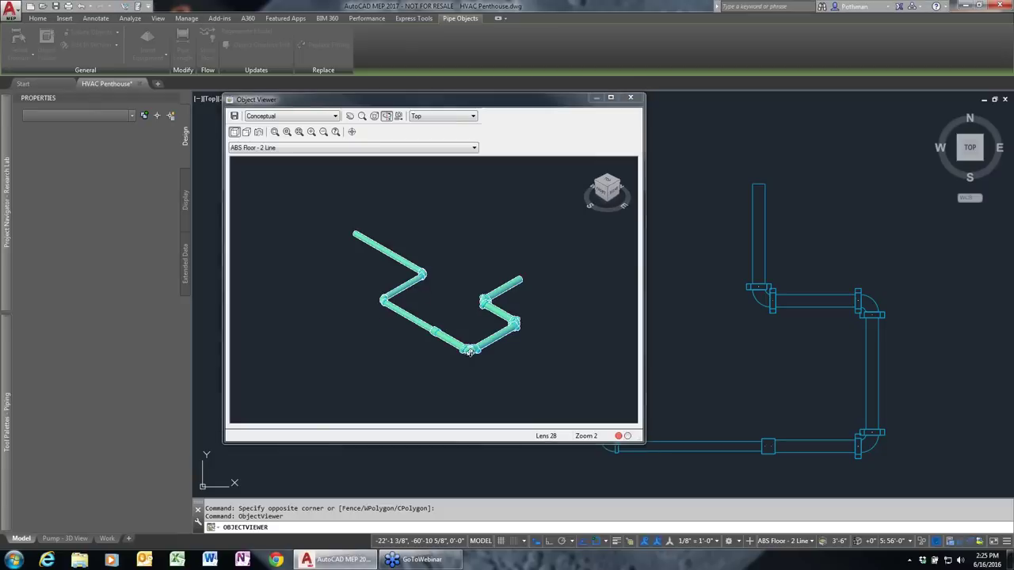
scroll(498, 359, up, 5)
drag(496, 361, 446, 344)
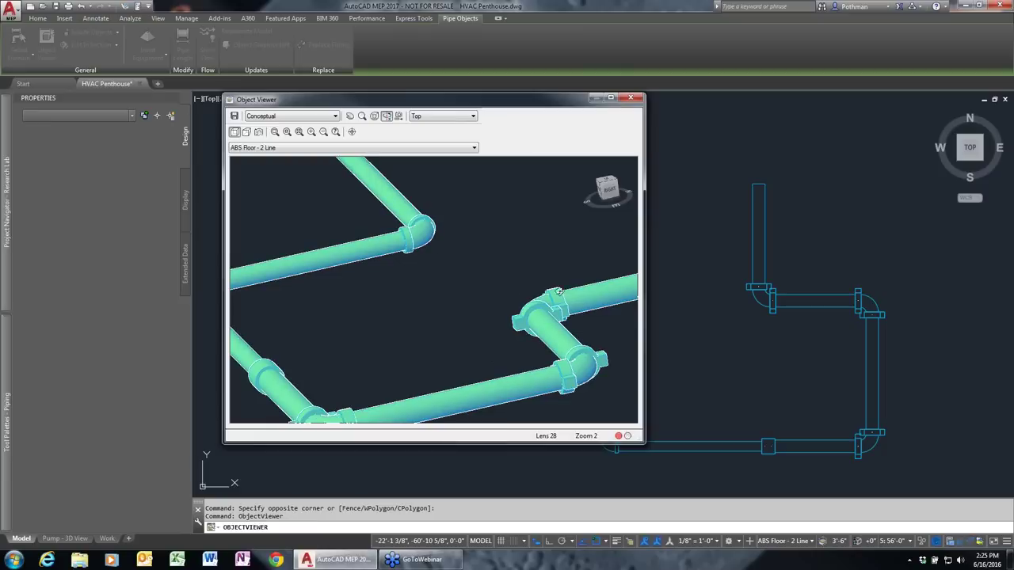
click(638, 101)
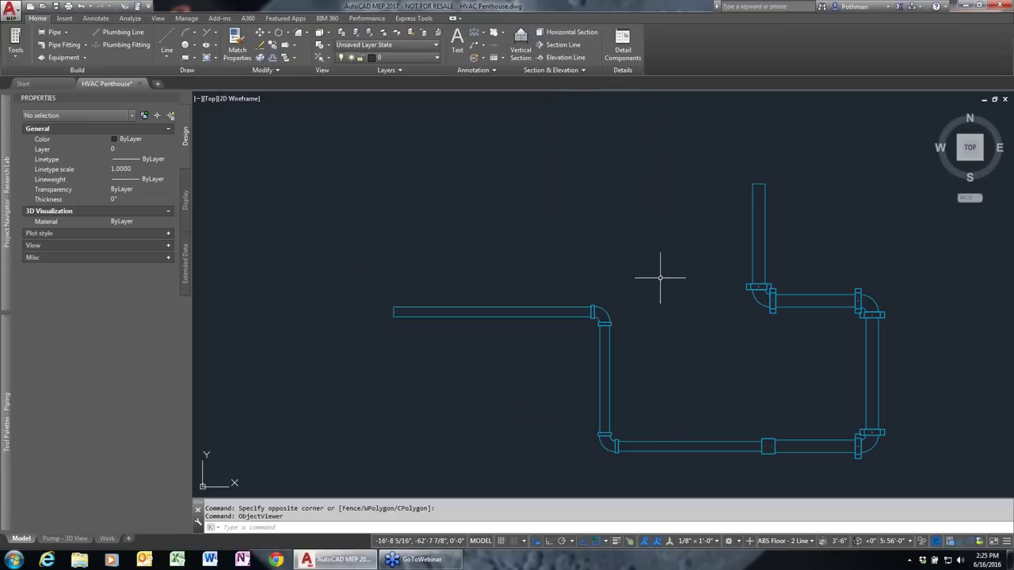
Delete the entire sample pipe run below the pumps.
scroll(659, 278, down, 2)
click(853, 405)
click(485, 208)
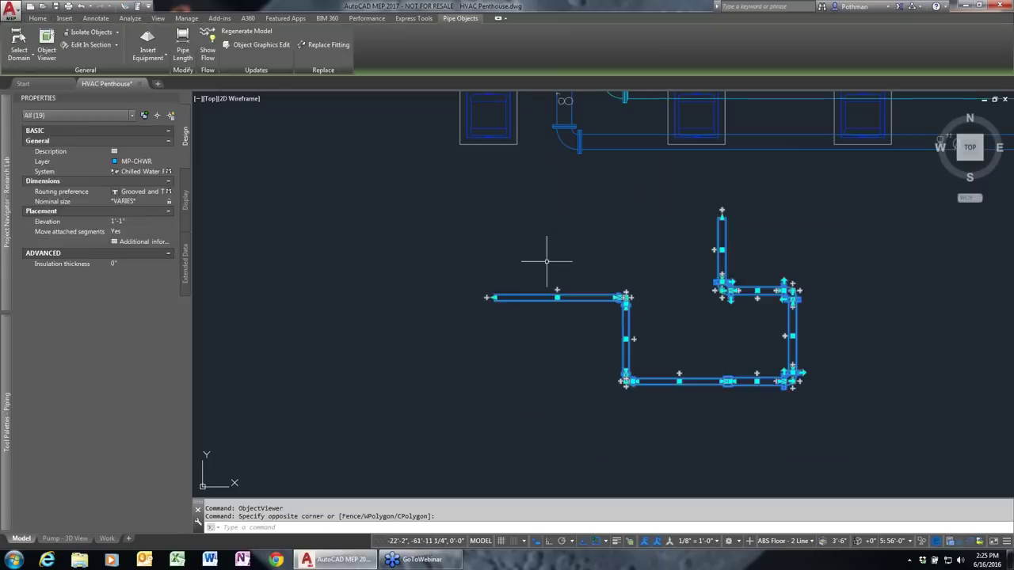
key(Delete)
Start an 8" chilled water pipe from the connector on the rightmost pump's upper edge, using the Generic Flanged routing preference.
scroll(684, 240, up, 5)
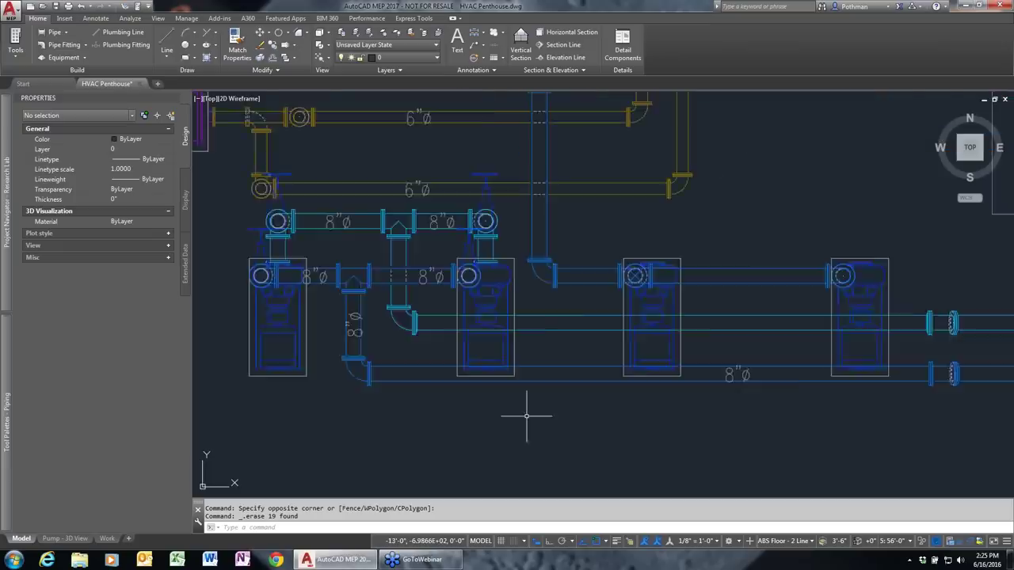
middle_drag(645, 295, 626, 336)
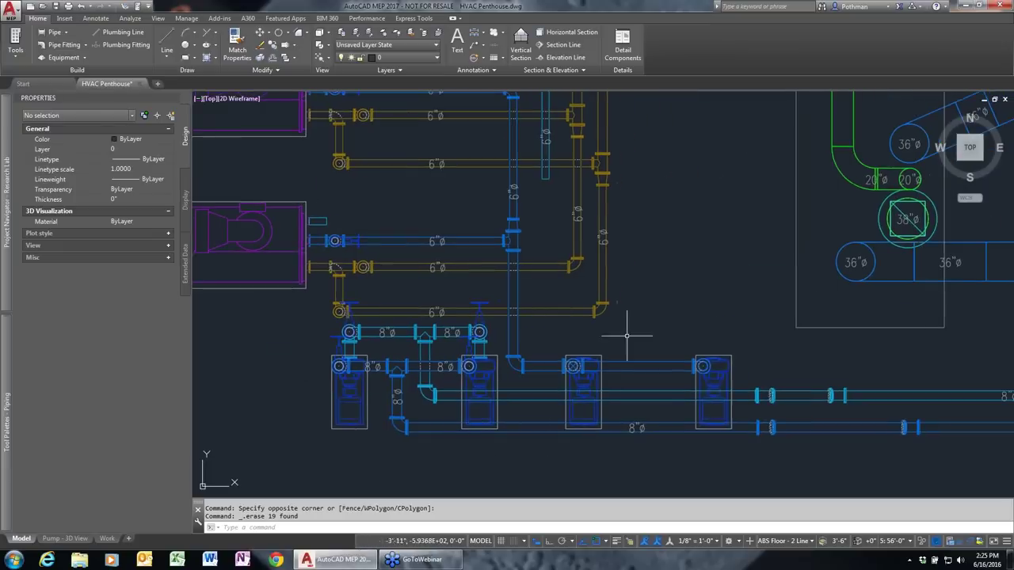
click(718, 381)
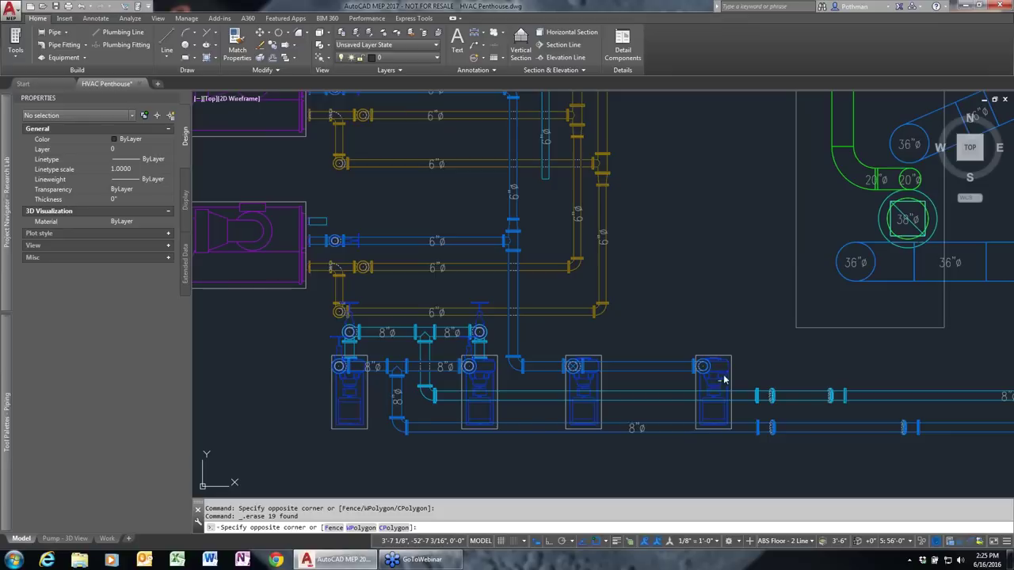
key(Escape)
key(Escape)
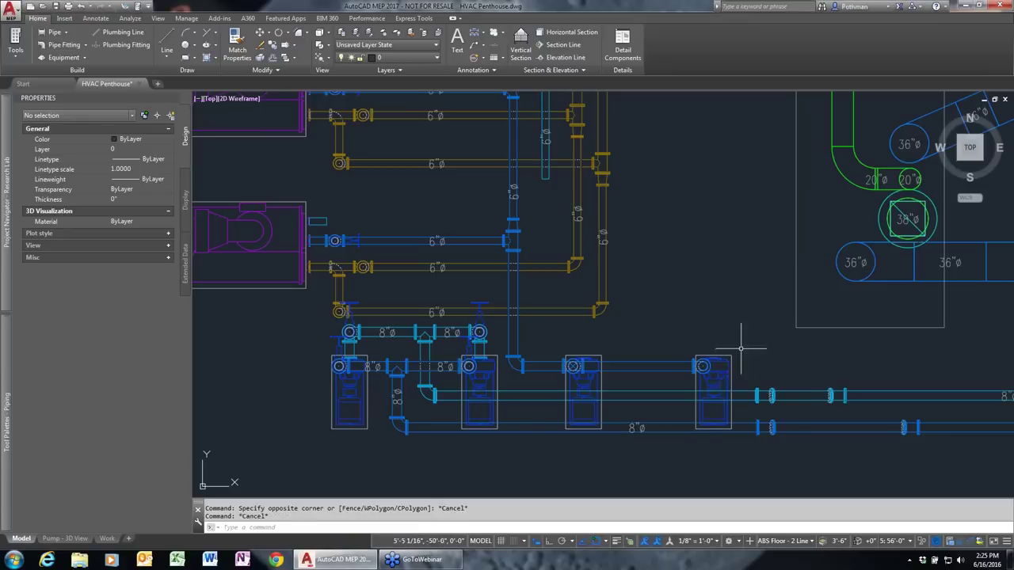
click(724, 369)
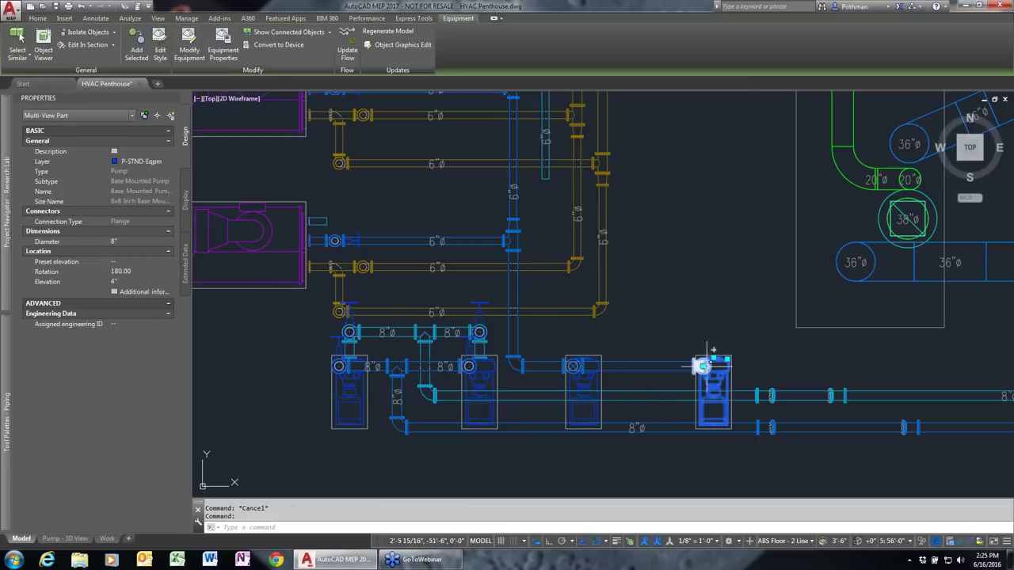
mouse_move(713, 350)
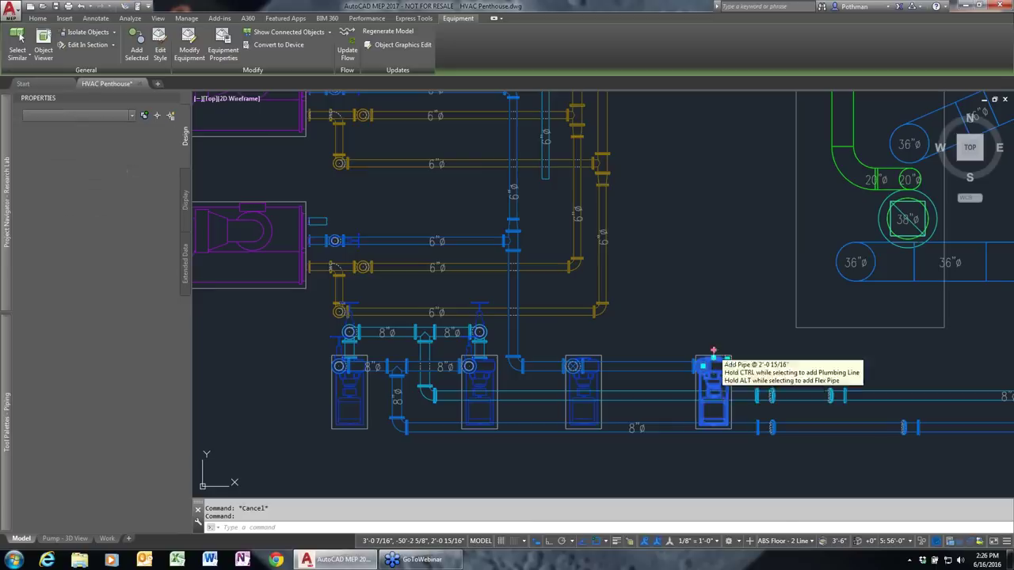
click(752, 370)
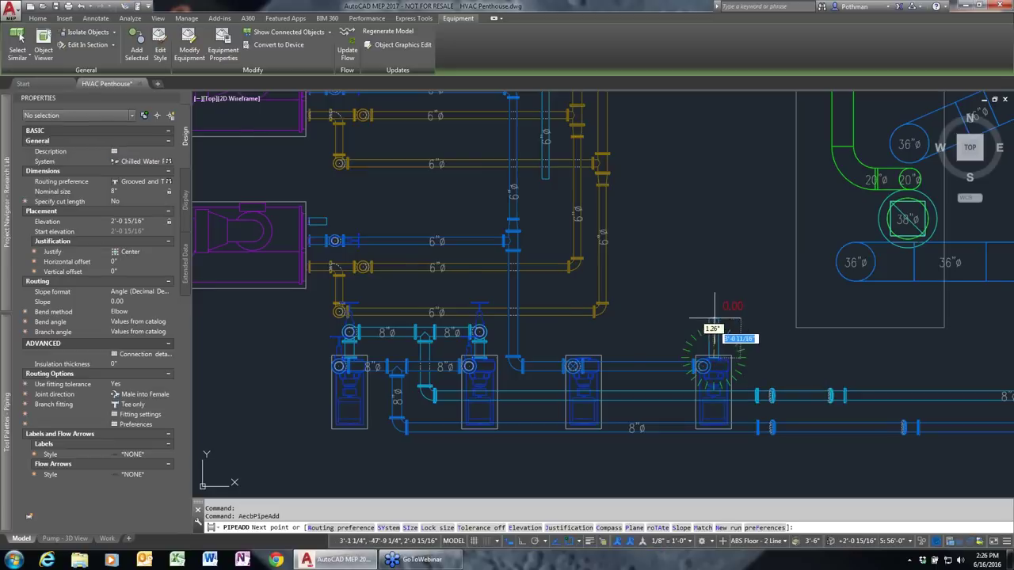
click(160, 181)
click(146, 211)
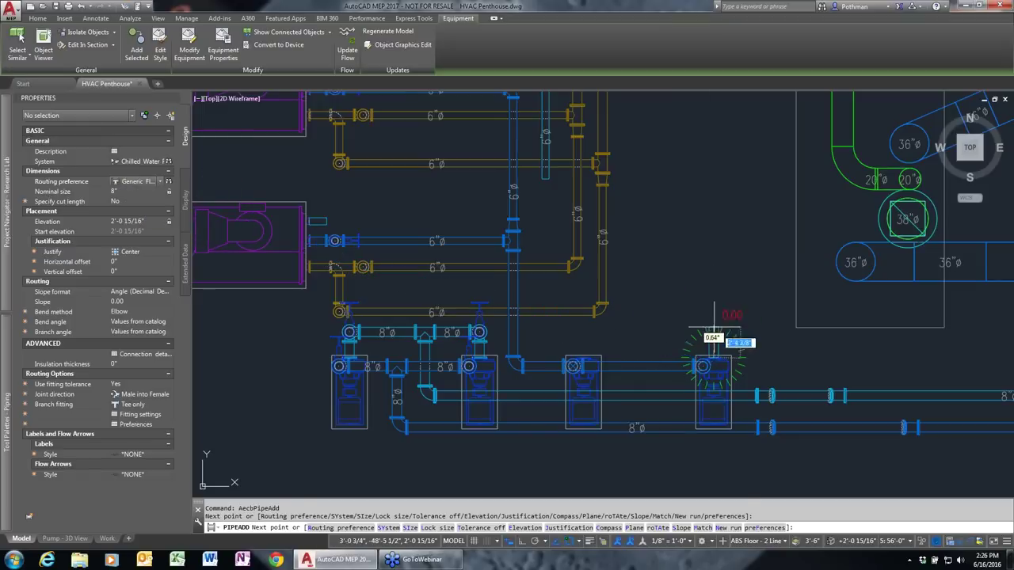
Route the pipe up from the rightmost pump and across to the neighbouring pump's connector, with object snap off, and accept the connection.
click(702, 326)
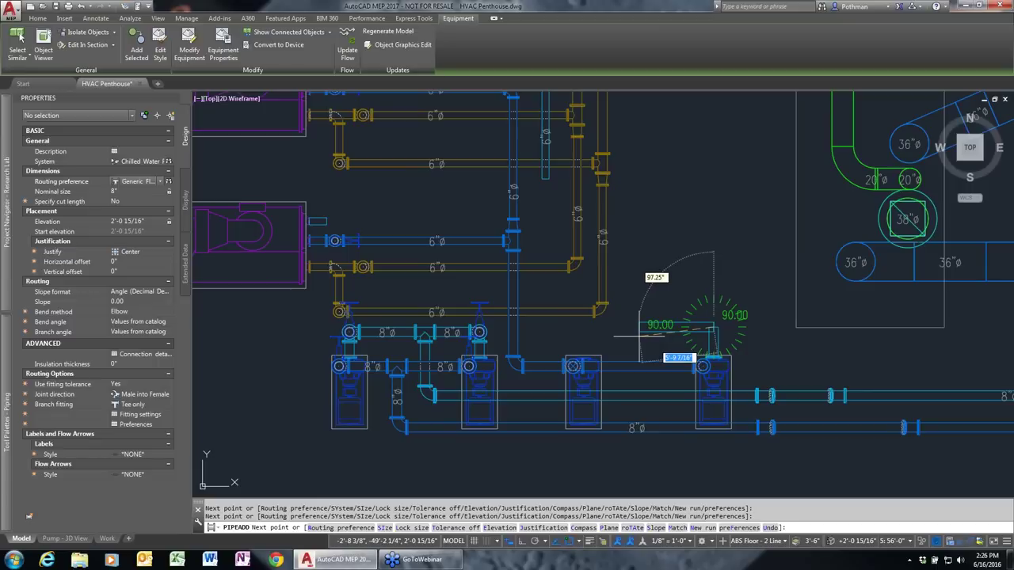
key(F3)
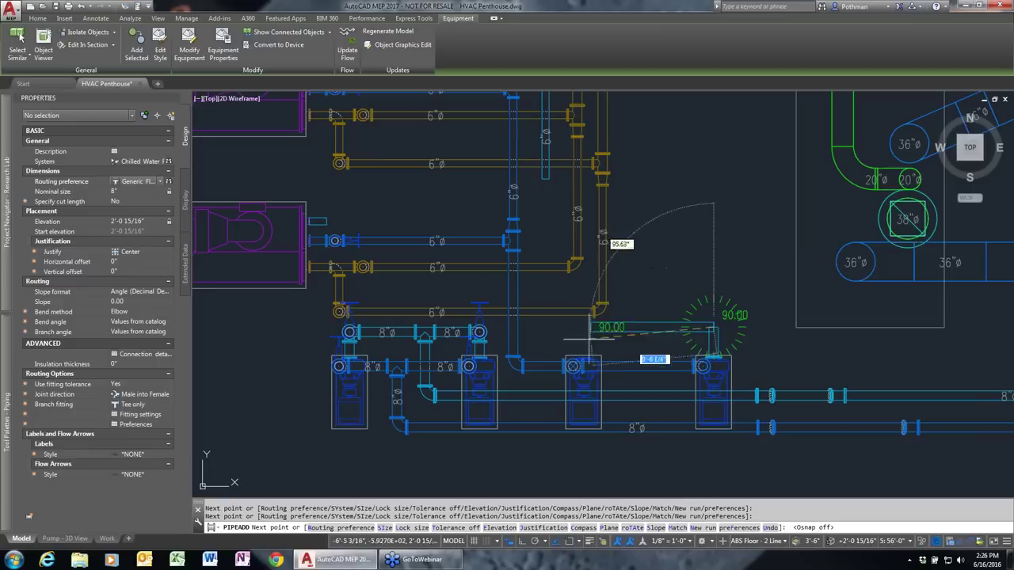
click(573, 366)
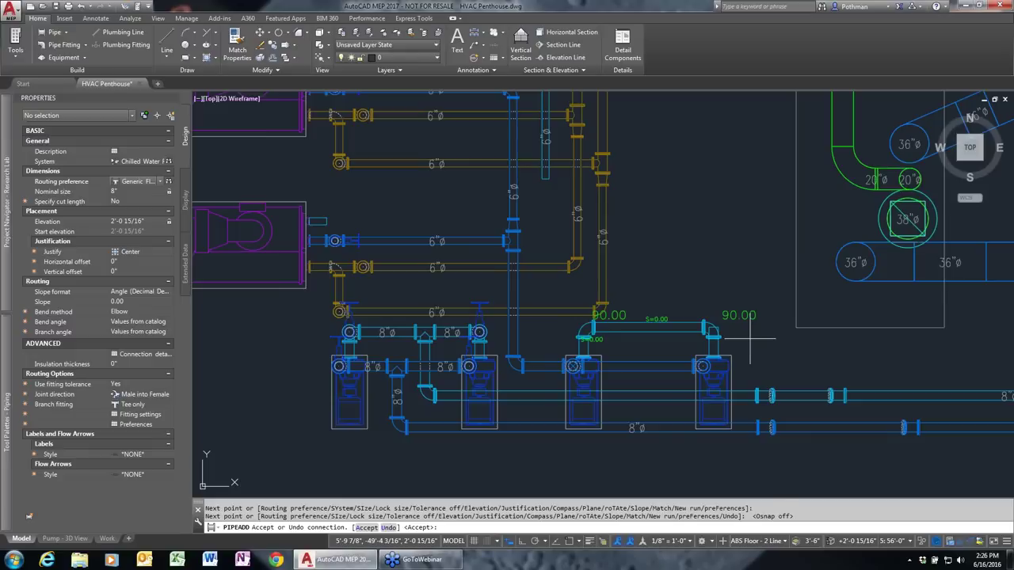
key(Return)
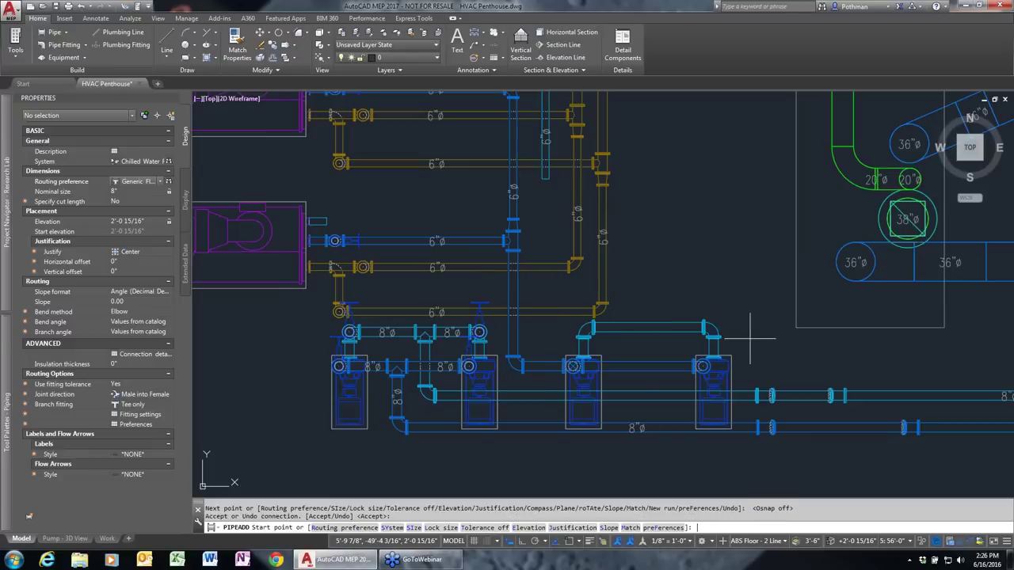
key(Escape)
Shift the horizontal pipe between the two right-hand pumps slightly farther away from the pumps.
scroll(725, 341, up, 3)
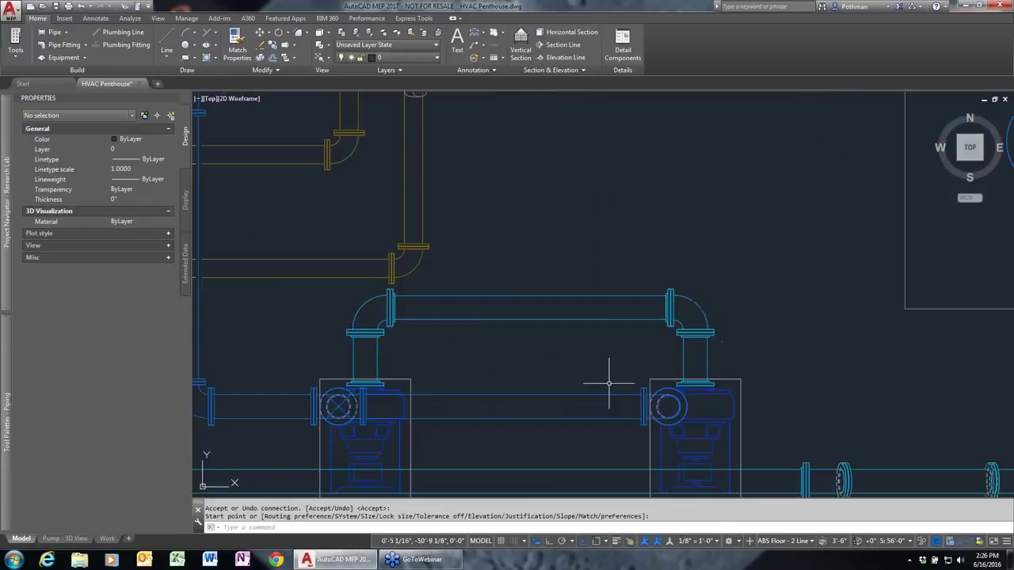
click(564, 321)
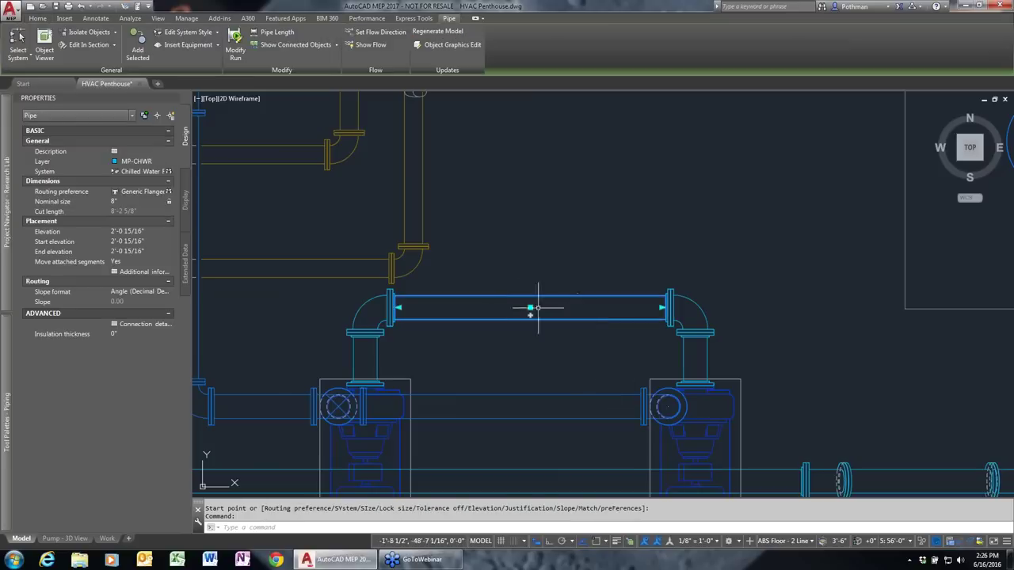
click(530, 307)
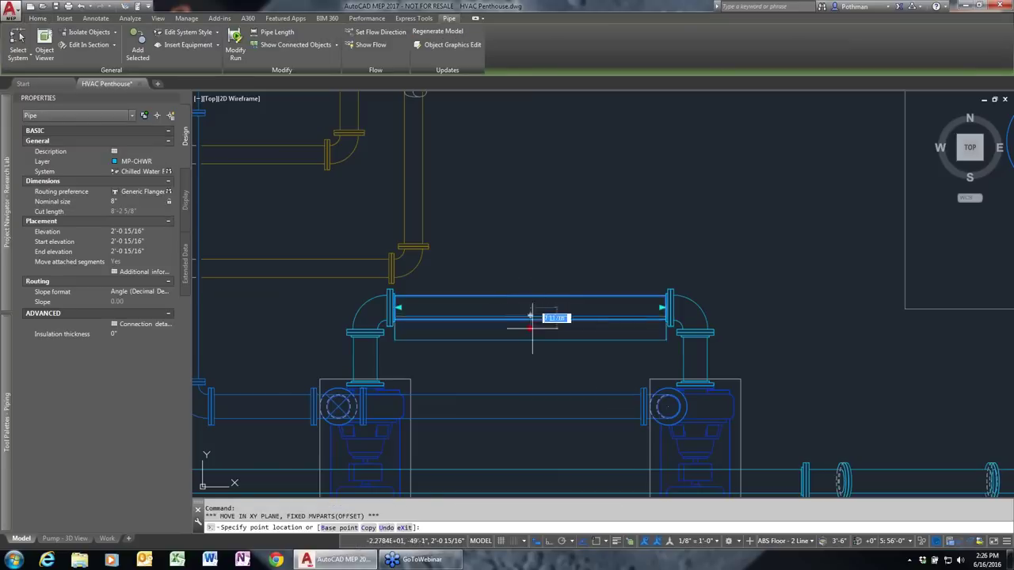
click(534, 306)
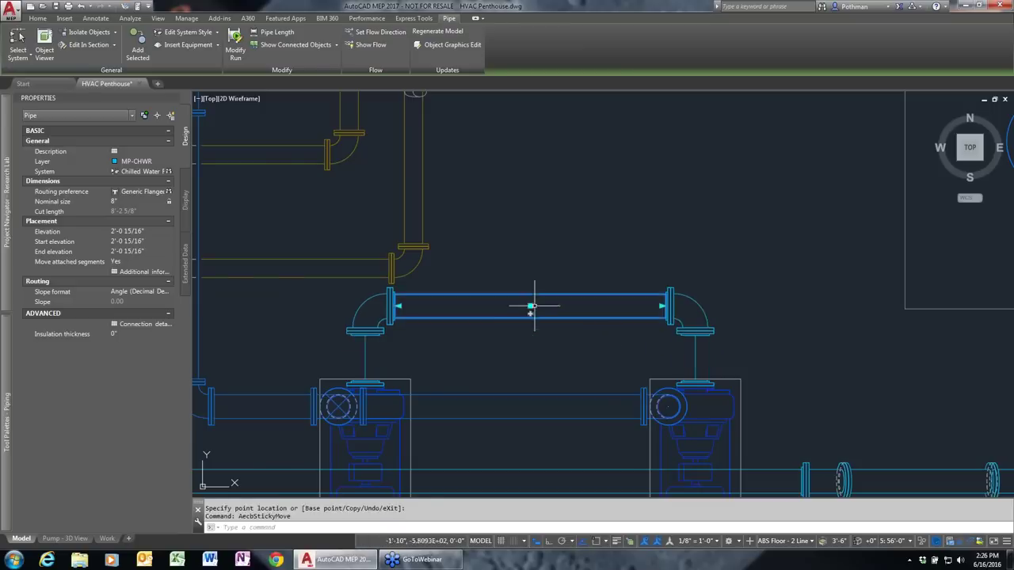
key(Escape)
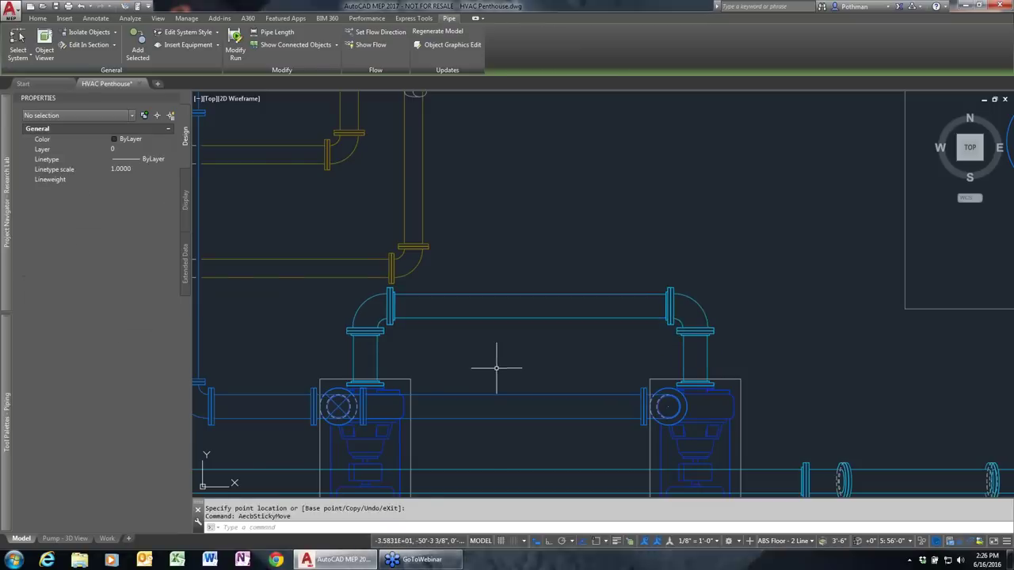
key(Escape)
Add a branch pipe from the middle of the pump connecting pipe down to the upper 8" horizontal main crossing the pumps.
middle_drag(503, 356, 566, 248)
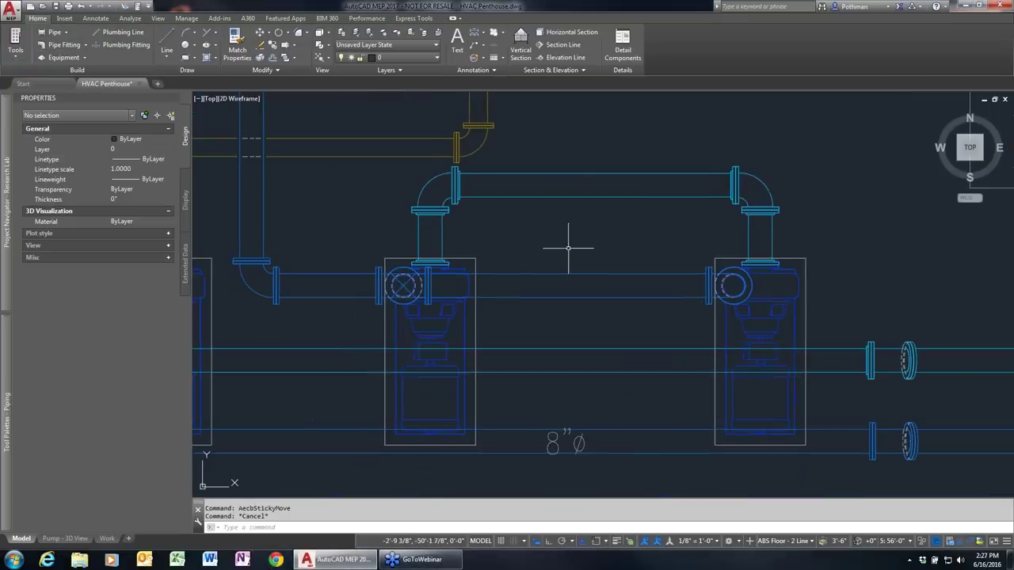
click(619, 196)
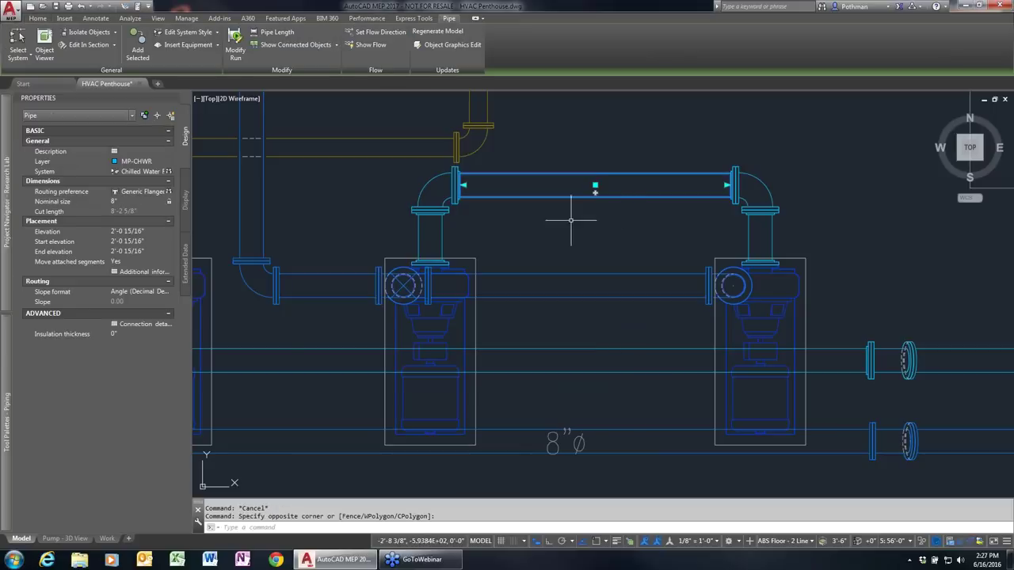
click(595, 193)
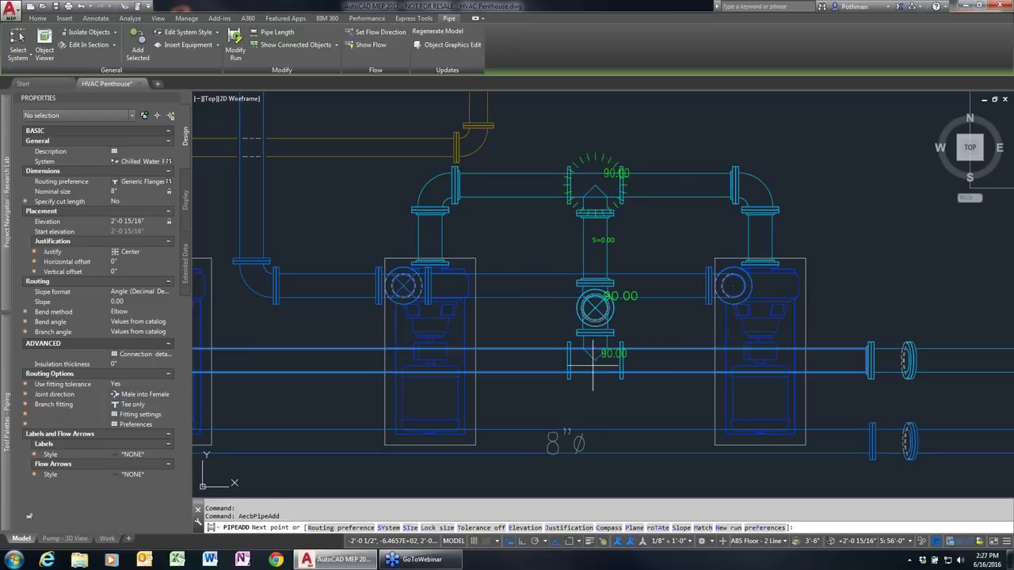
click(593, 365)
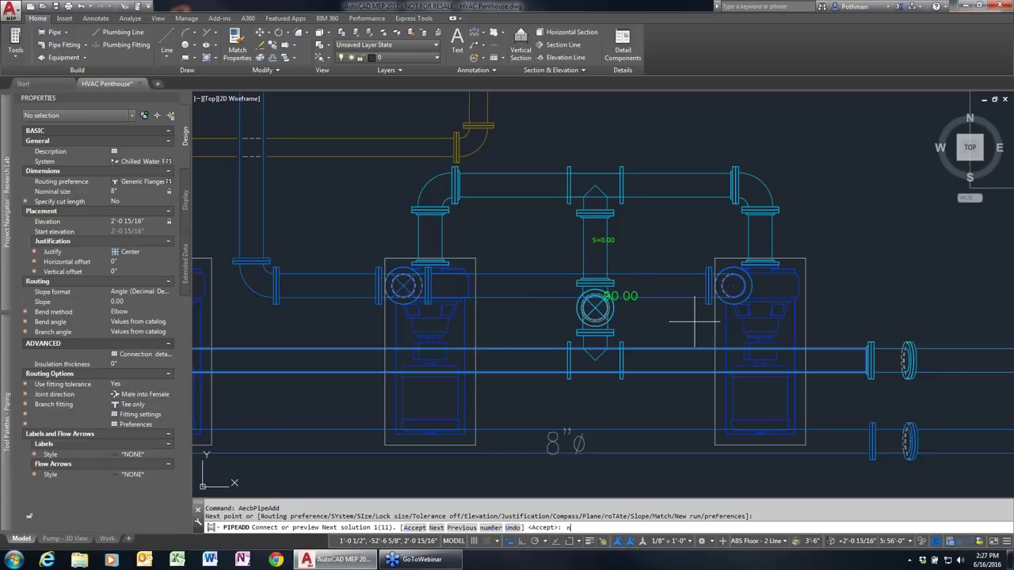
Preview the alternative routings between the branch and the main, accept solution 11, and finish the pipe run.
key(Return)
key(Return)
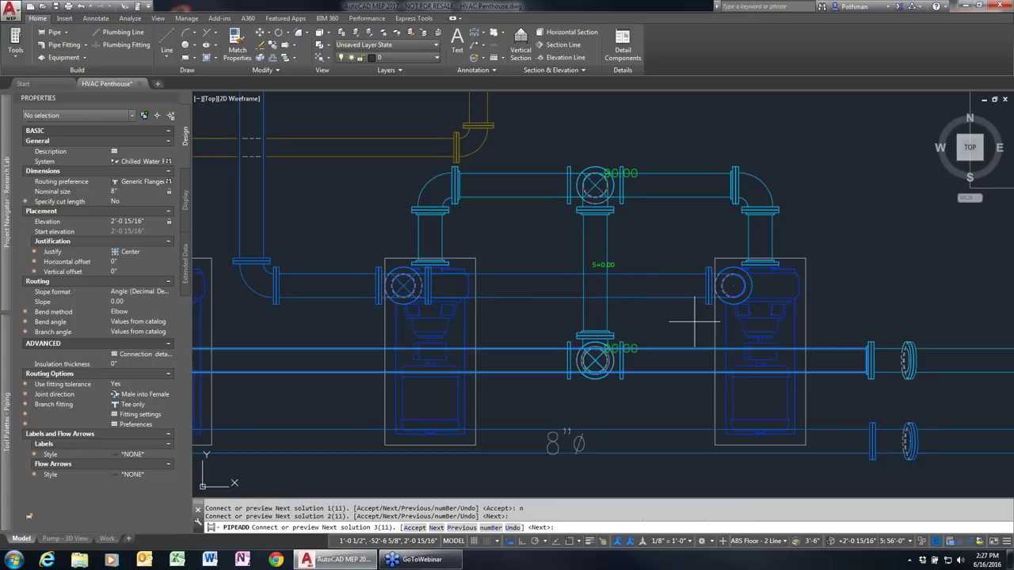
key(Return)
key(Return)
key(Return)
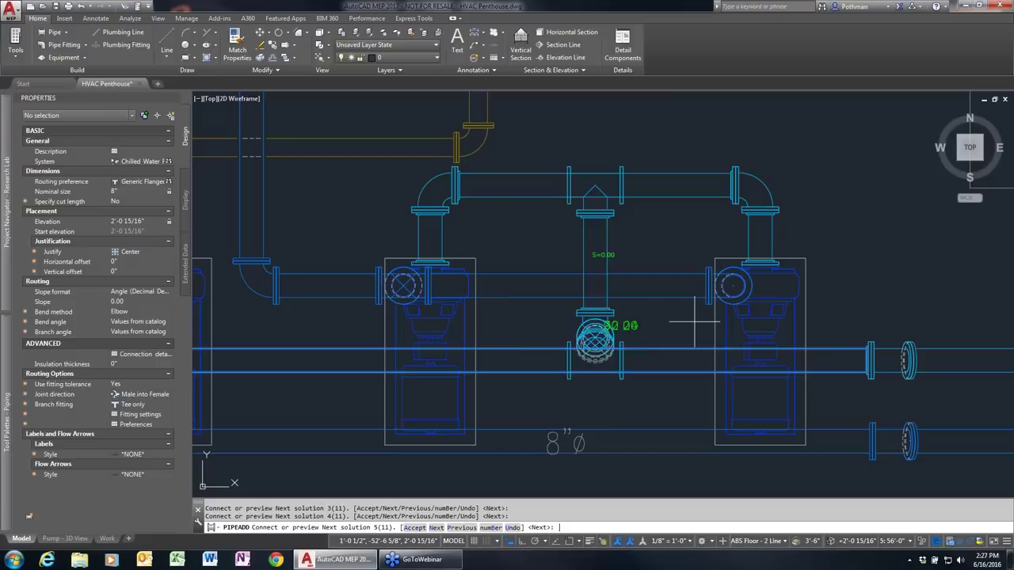
key(Return)
key(Return)
key(Return)
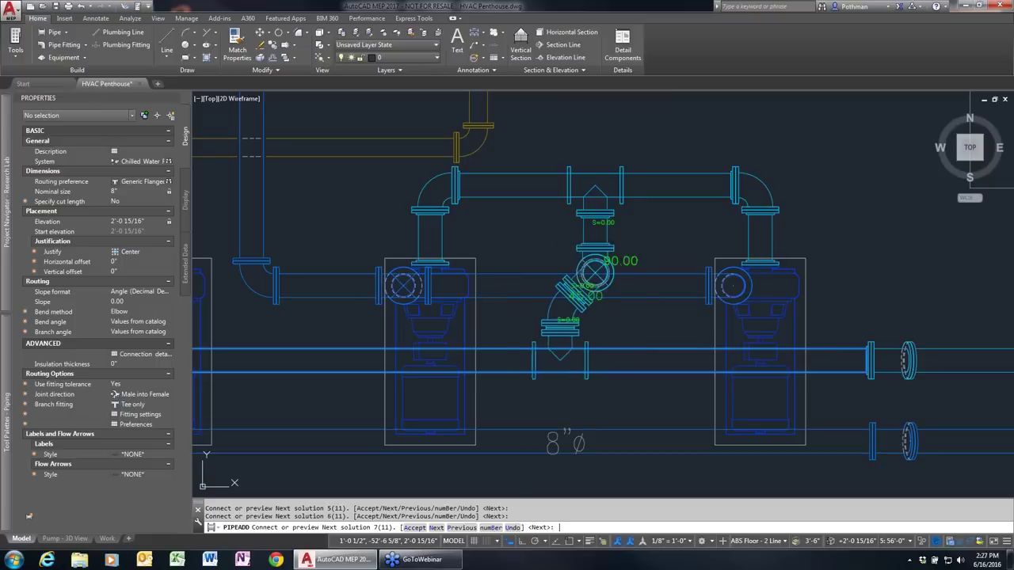
key(Return)
key(Return)
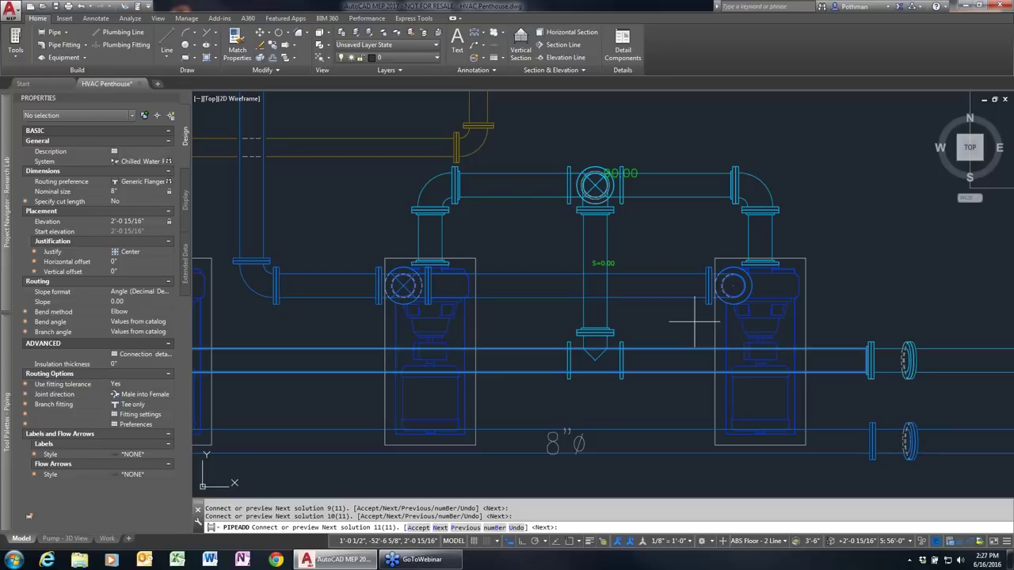
text(a)
key(Return)
key(Return)
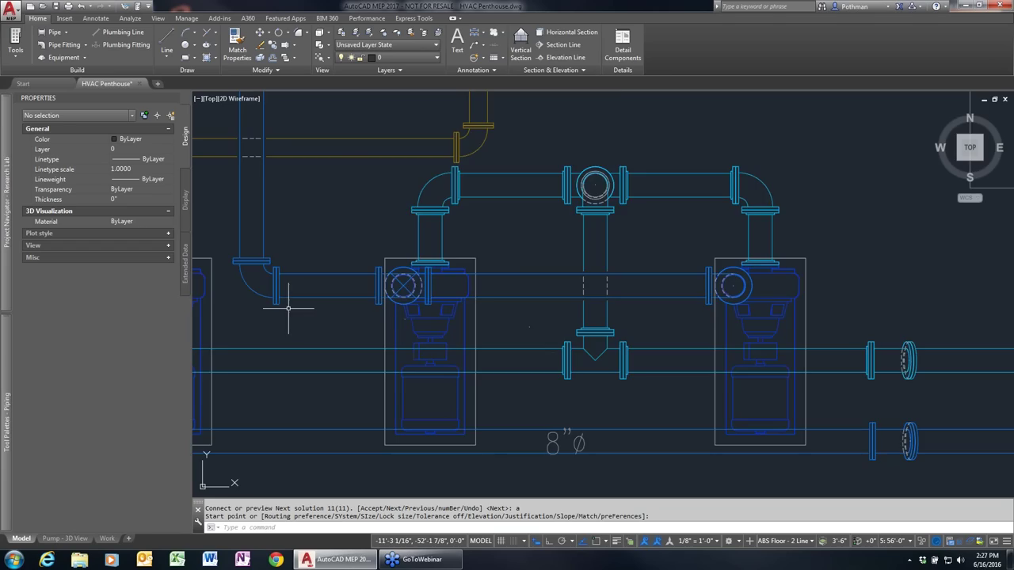
Extend the open 6" vertical chilled water pipe at 8" nominal size straight down to the horizontal main and accept the connection.
scroll(287, 307, down, 4)
middle_drag(287, 305, 523, 361)
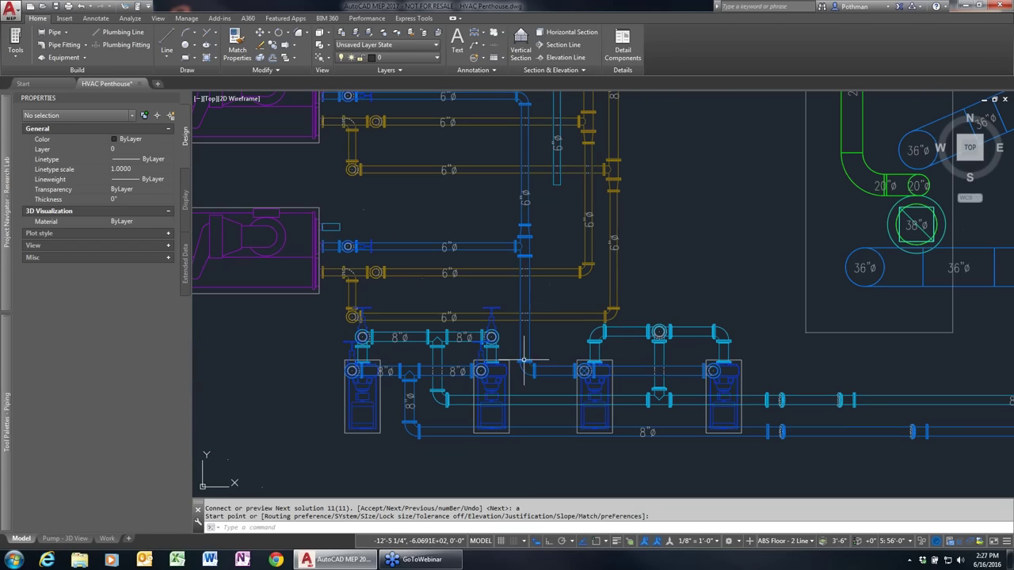
key(Escape)
click(557, 188)
click(557, 191)
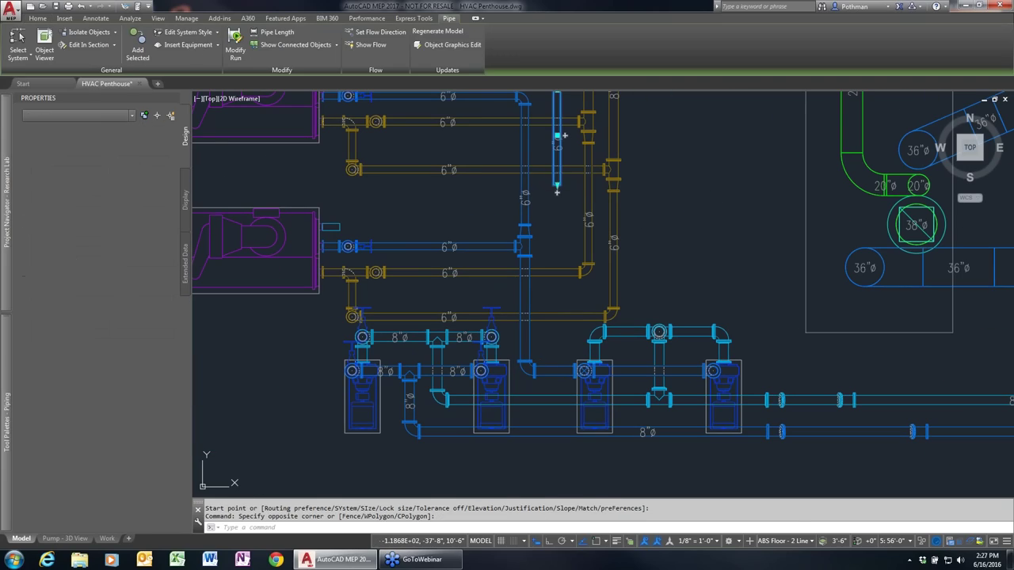
click(133, 192)
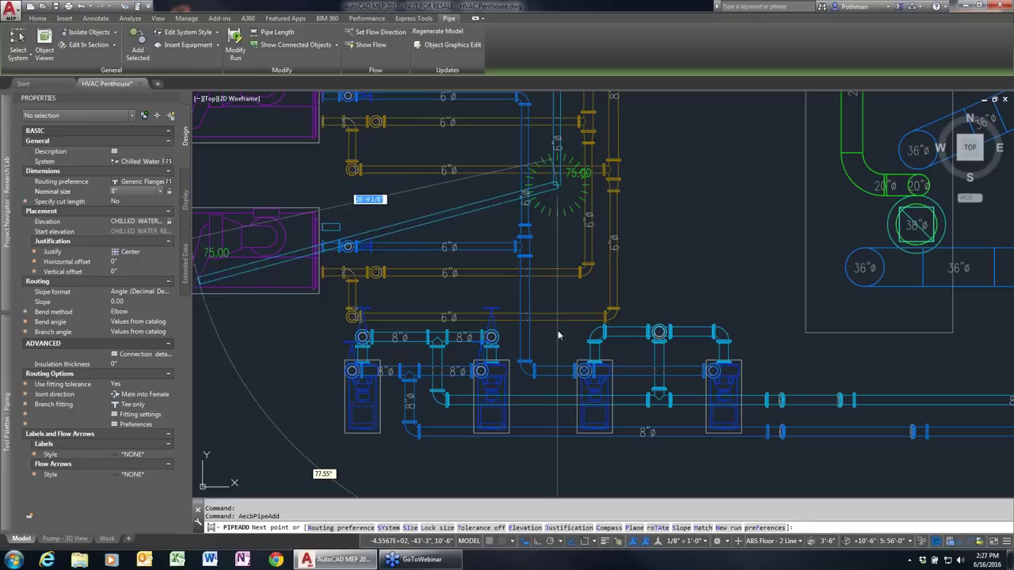
key(Tab)
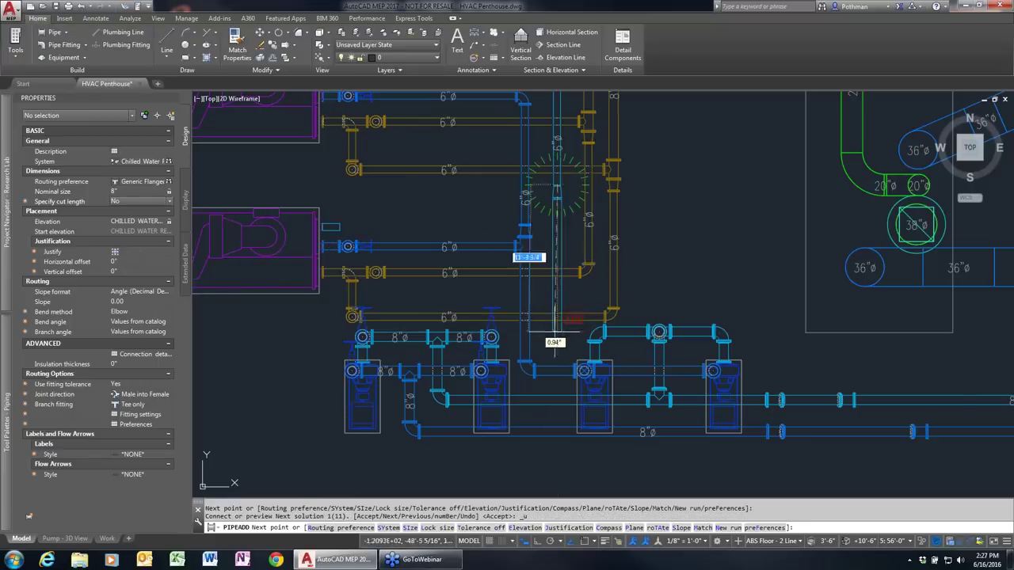
click(557, 399)
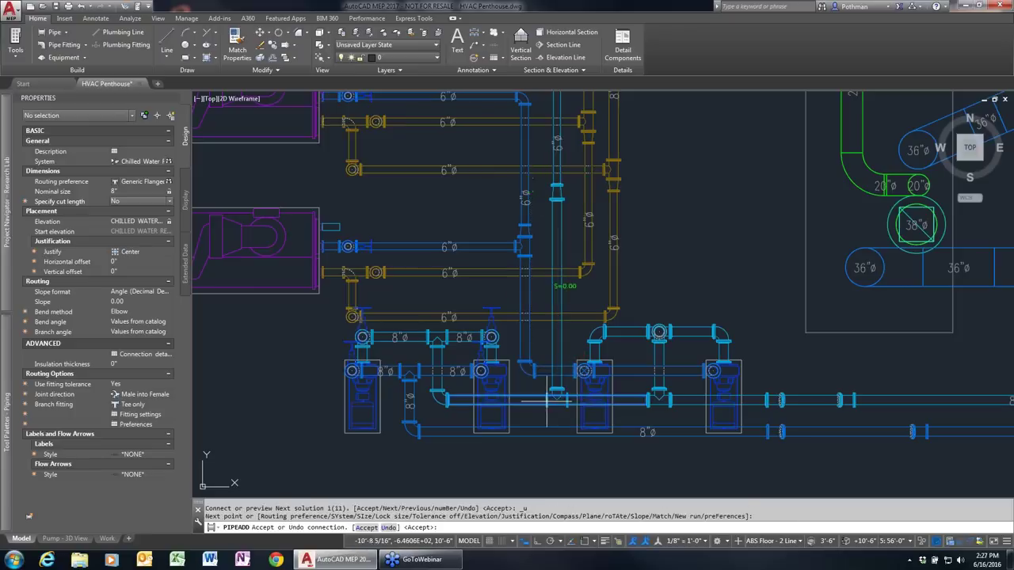
key(Return)
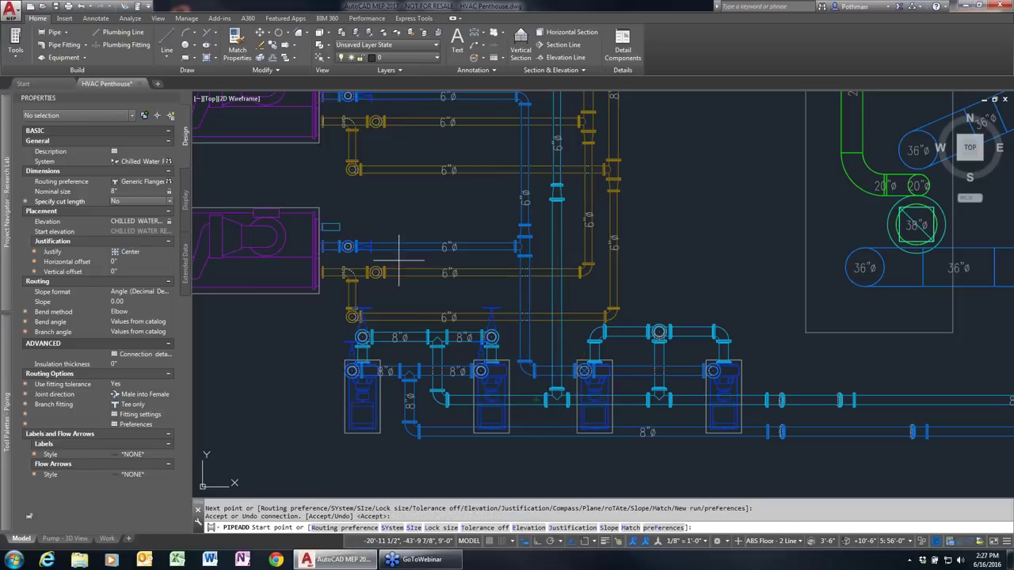
Run a 6" chilled water pipe from the lower chiller's open stub to the vertical main, accepting routing solution 7.
click(340, 227)
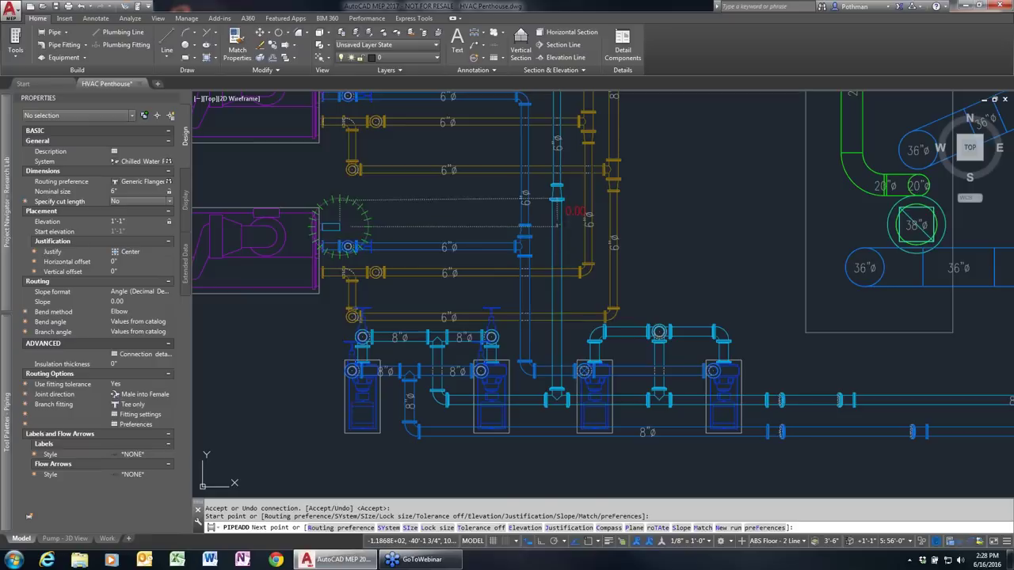
click(557, 228)
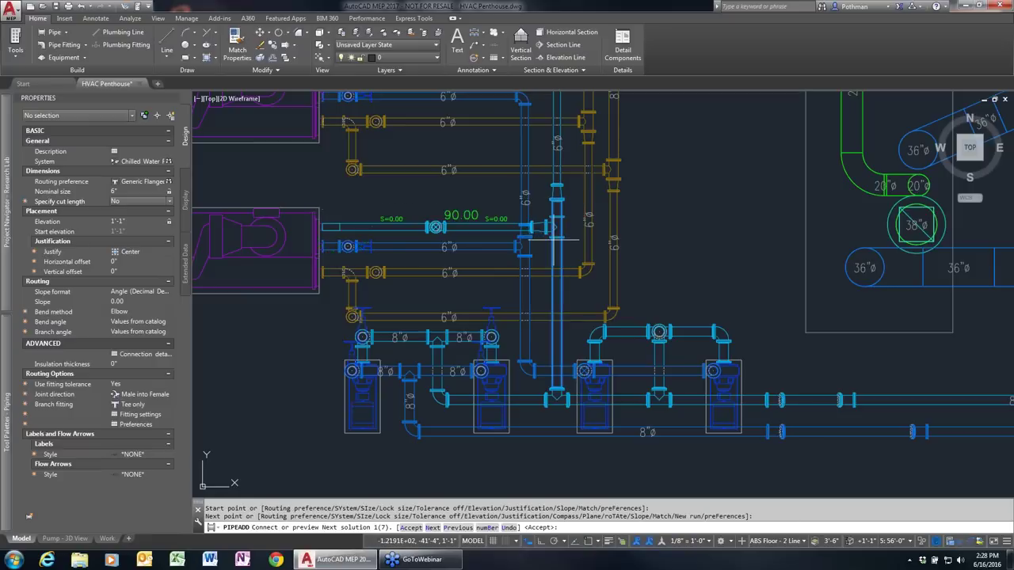
text(p)
key(Return)
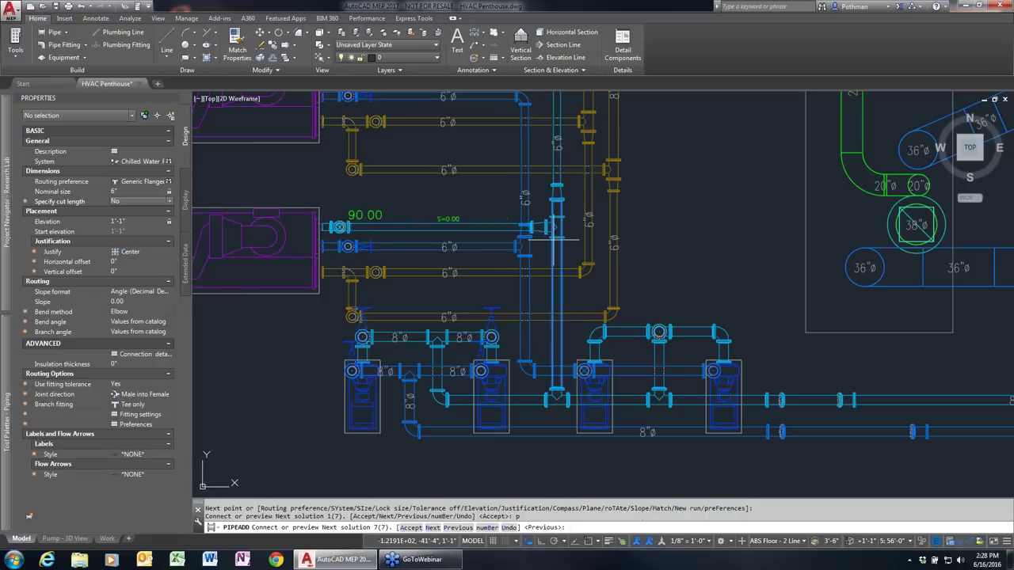
text(a)
key(Return)
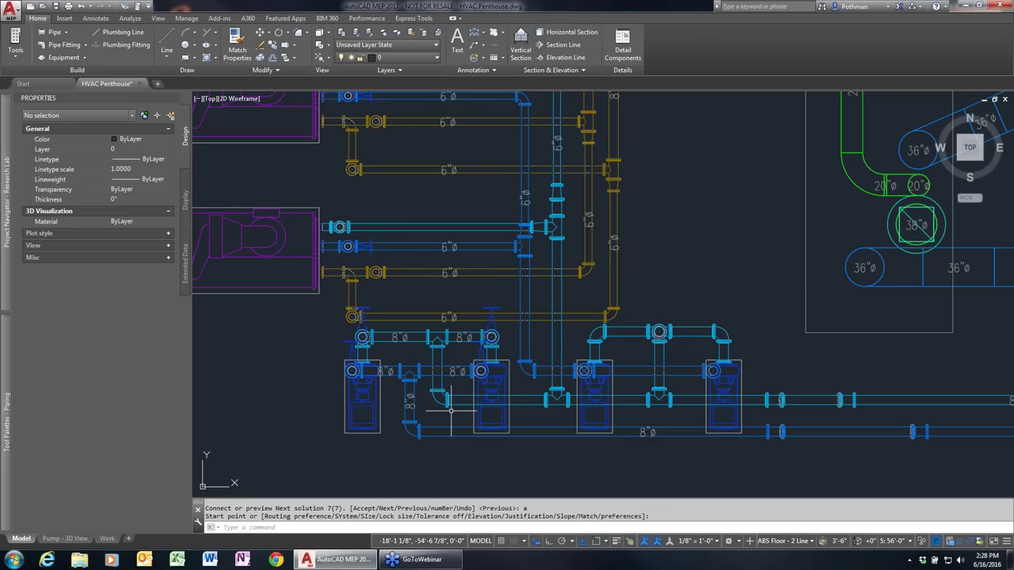
Inspect the two chillers, four pumps and their connected piping in 3D with the Object Viewer.
scroll(402, 419, down, 2)
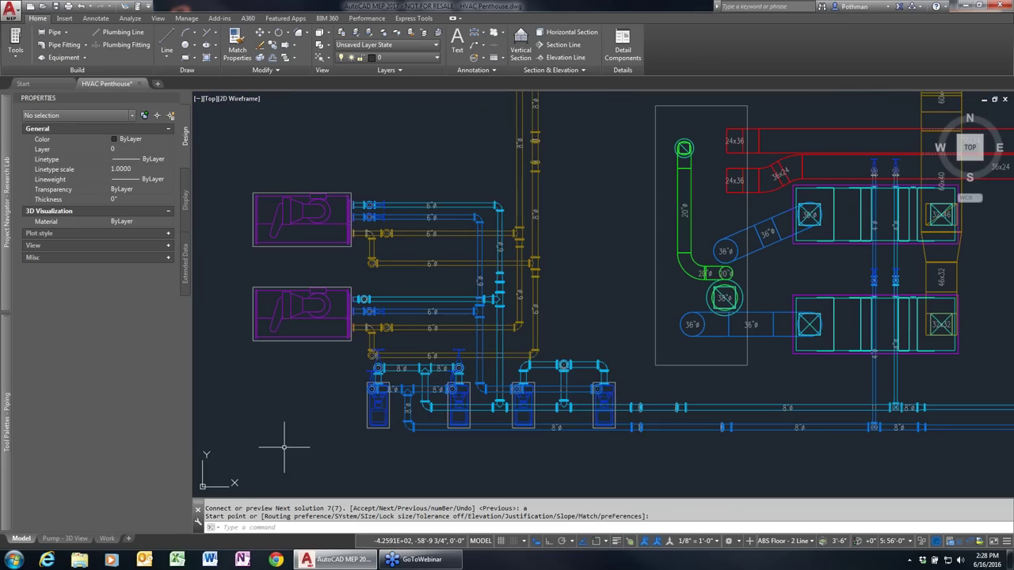
click(228, 446)
click(632, 159)
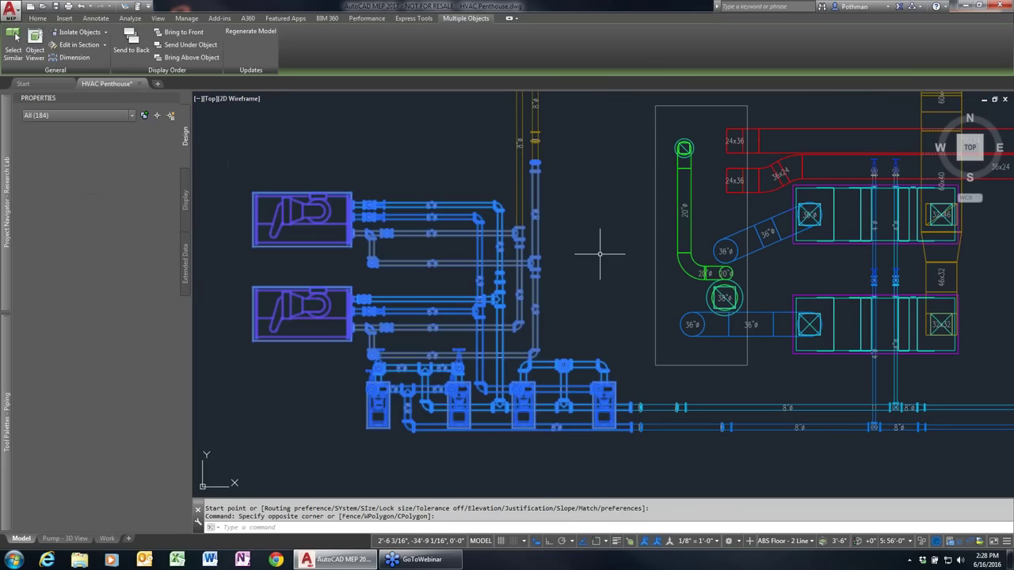
right_click(607, 280)
click(630, 375)
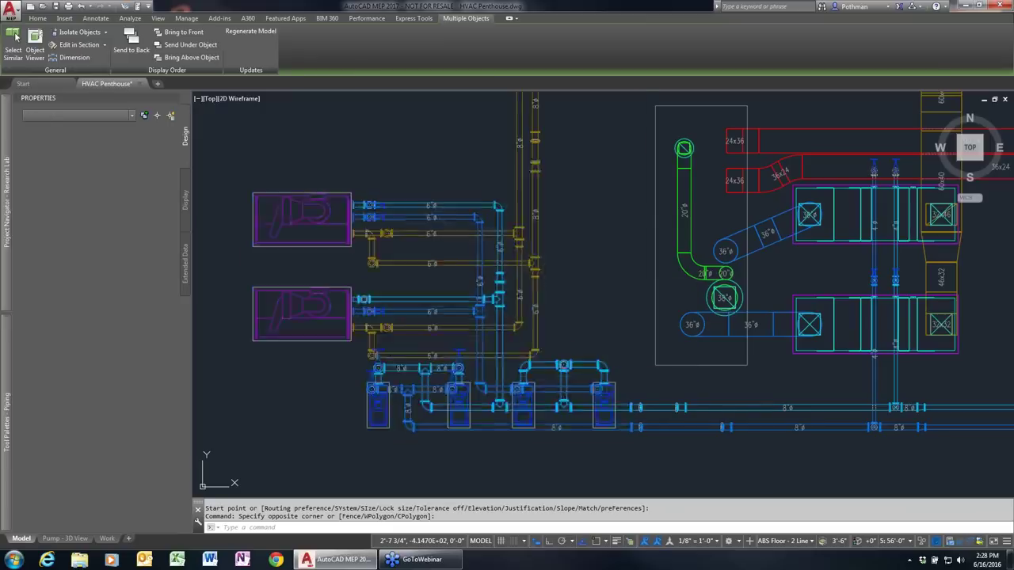
click(616, 195)
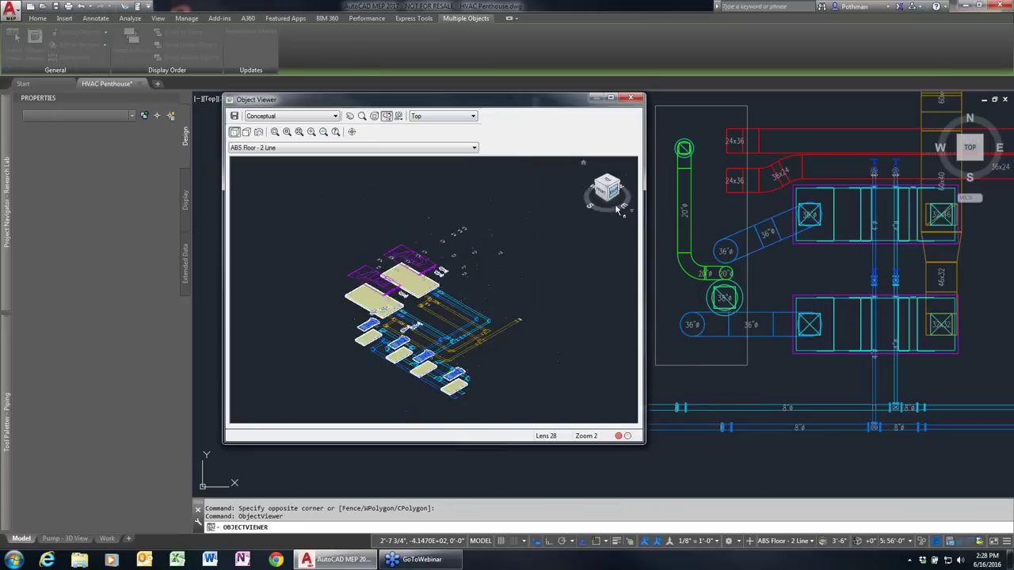
drag(644, 444, 920, 489)
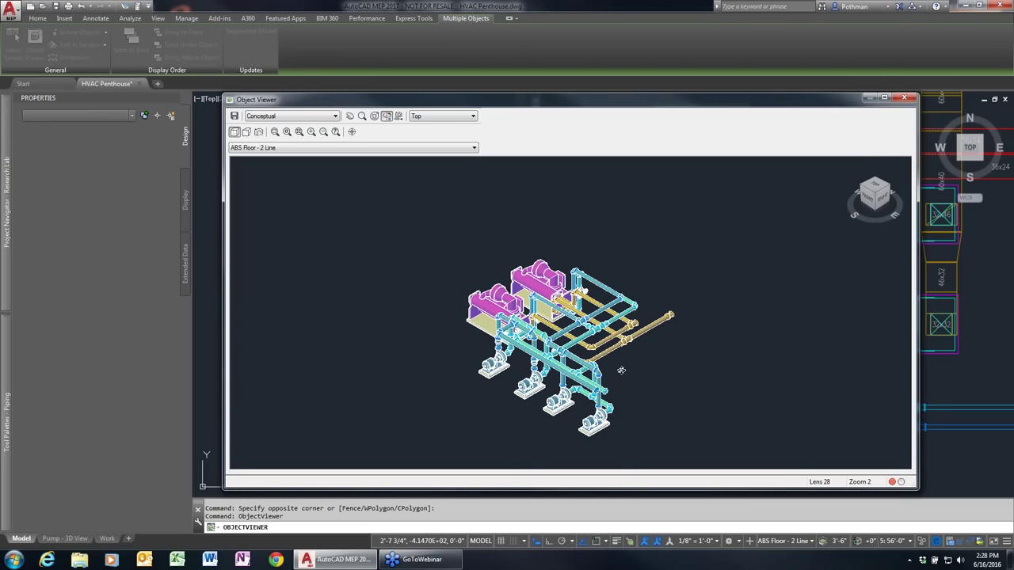
scroll(621, 371, up, 2)
drag(622, 378, 697, 341)
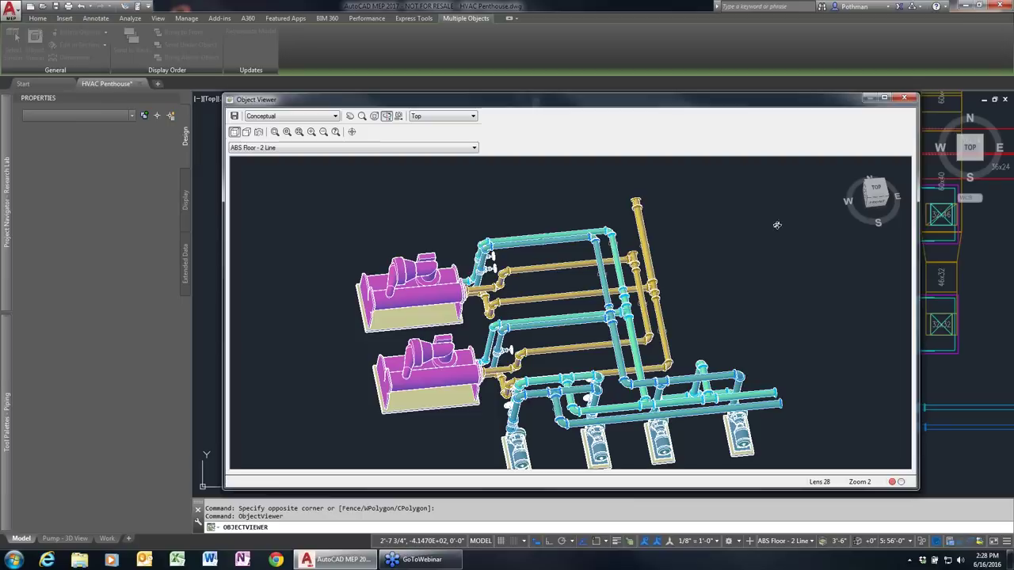
click(907, 100)
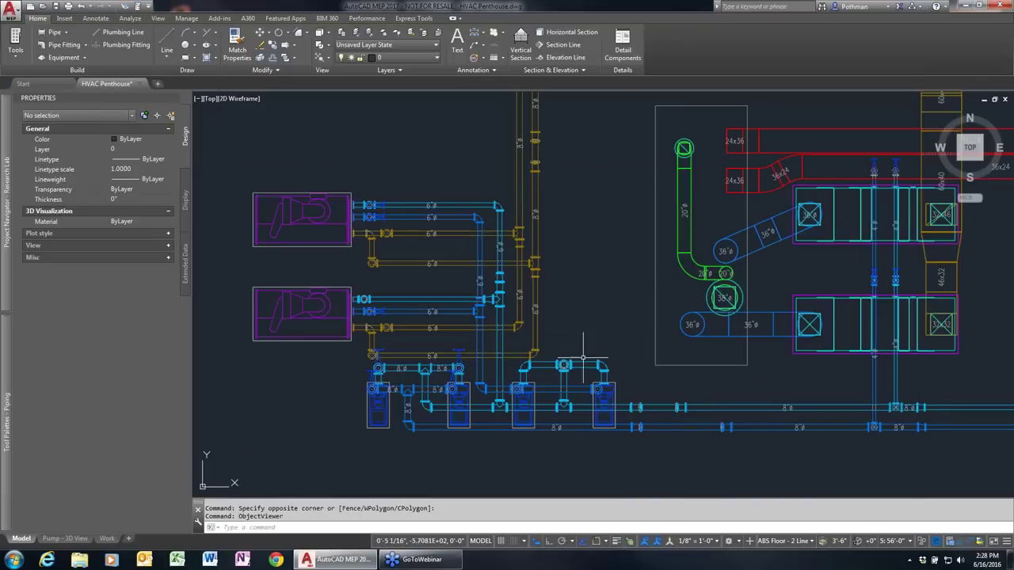
Open the Plbg Domestic Water 2Fl construct and review the properties of the men's restroom cold water line.
mouse_move(584, 362)
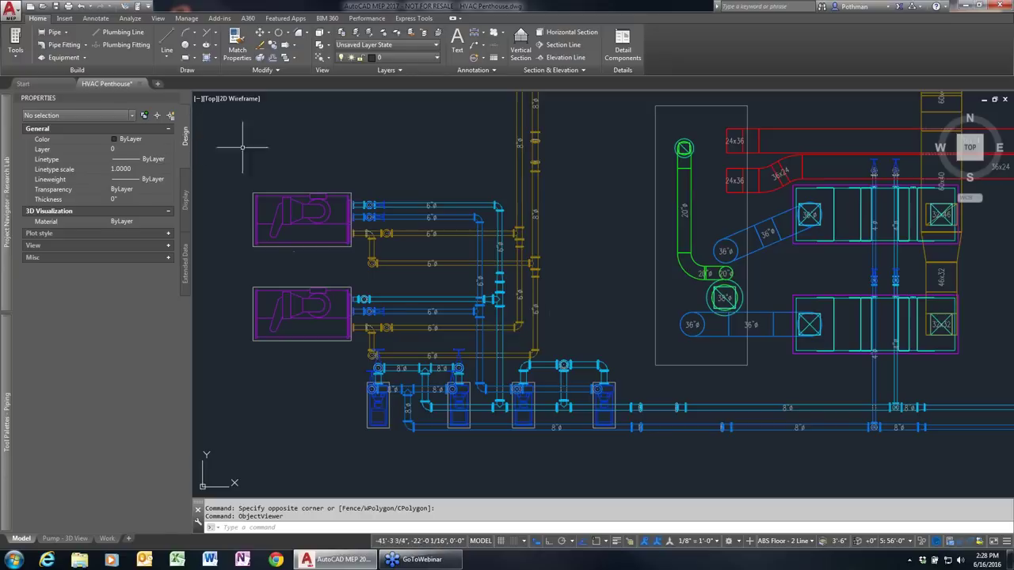
mouse_move(8, 219)
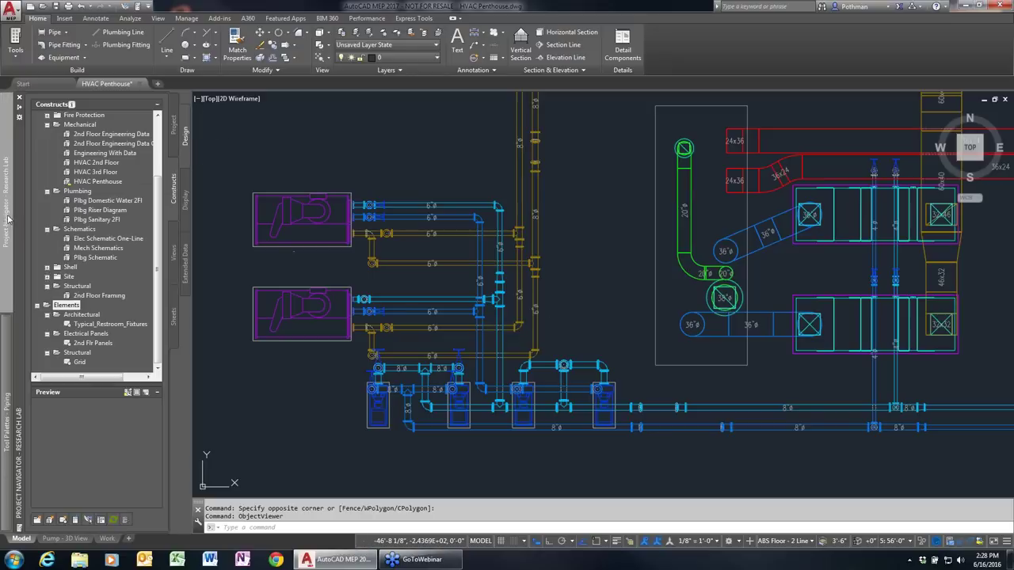
click(92, 202)
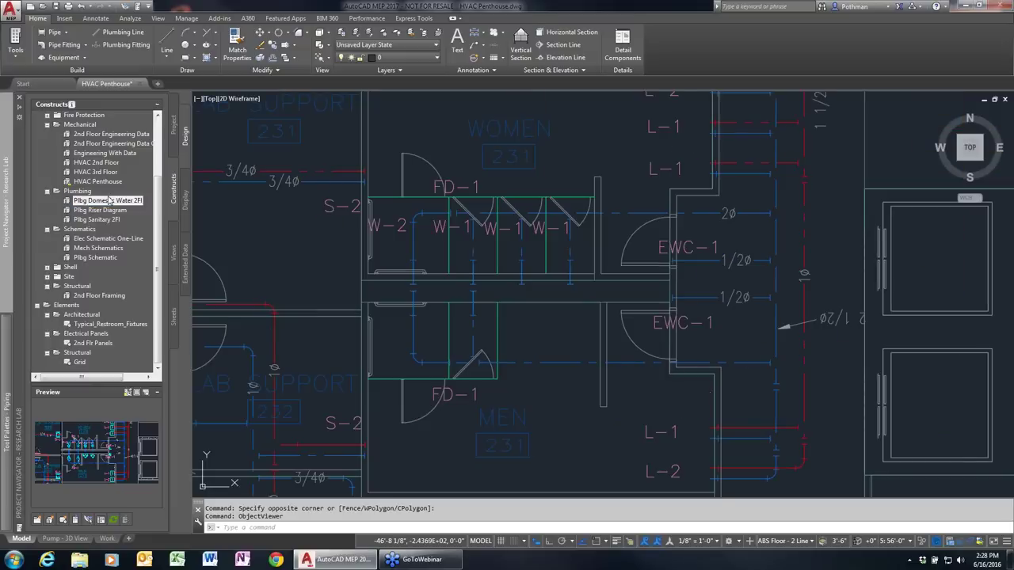
double_click(110, 201)
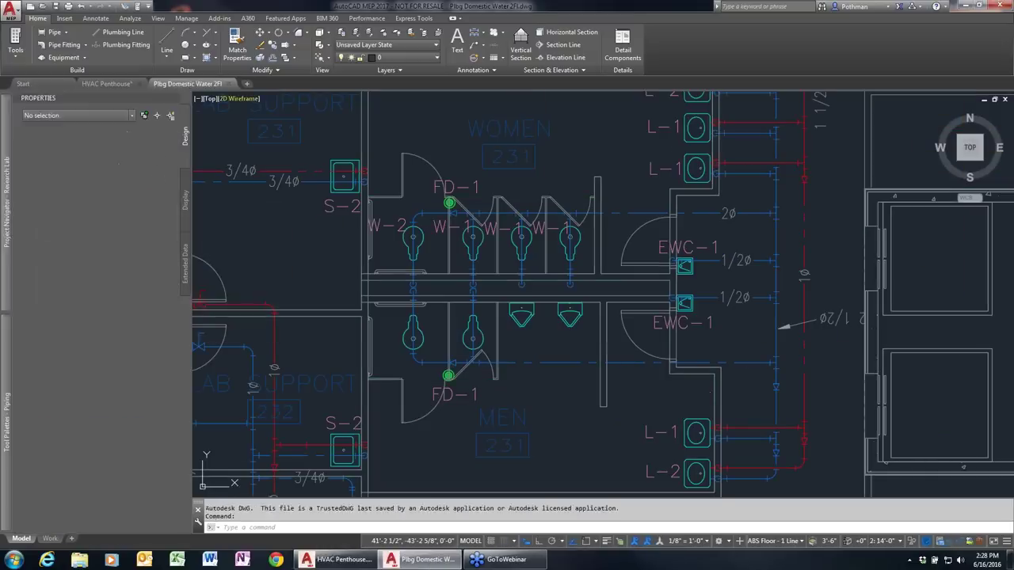
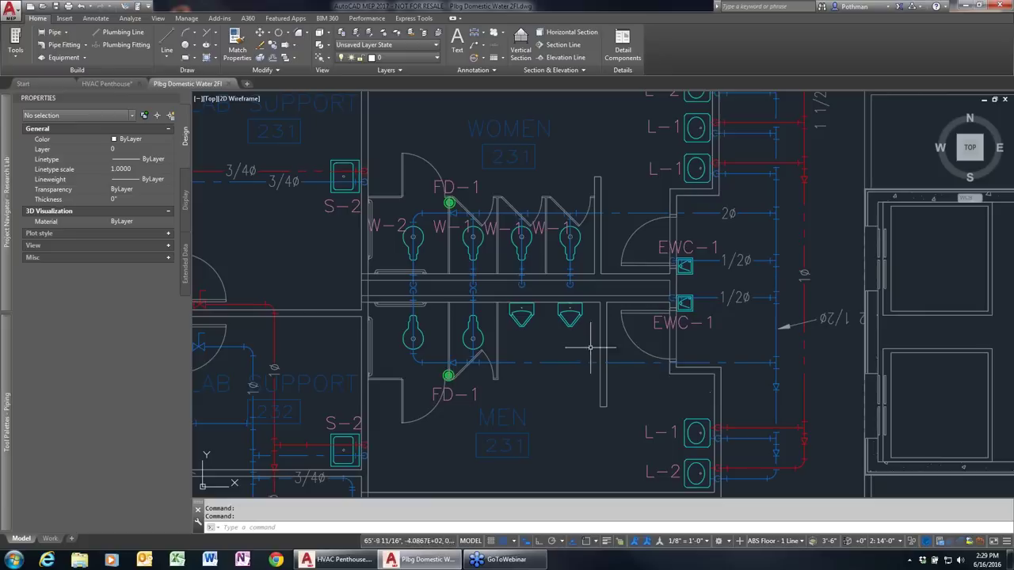
click(635, 363)
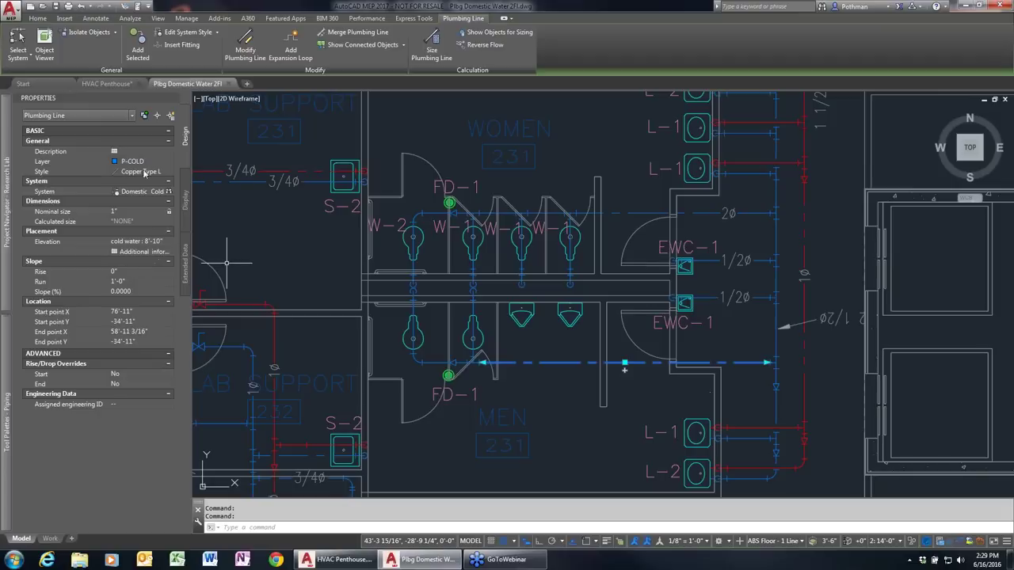
key(Escape)
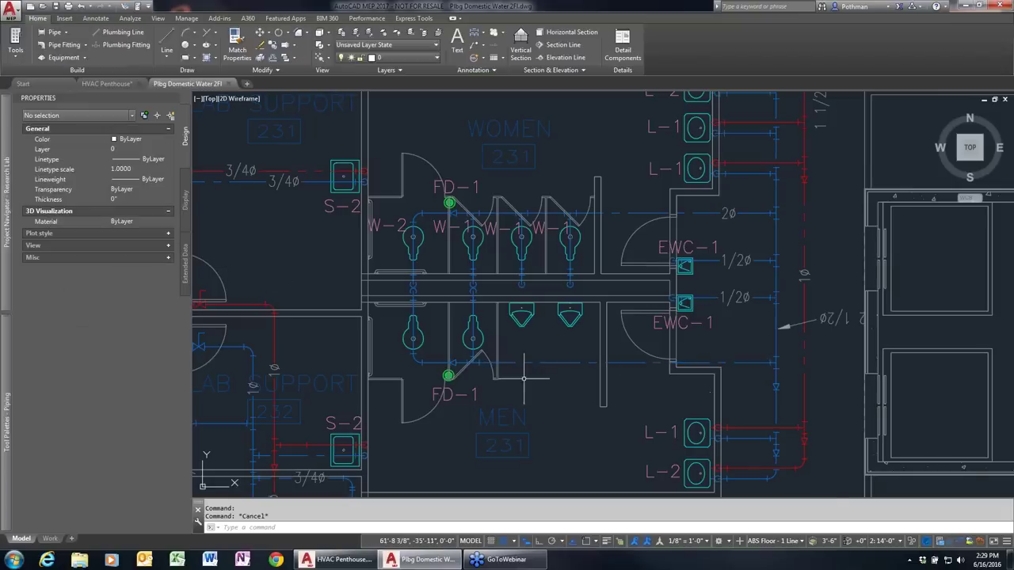
Draw a matching 1" cold water branch from the men's restroom line straight up to the urinal nearest the toilet stalls.
scroll(524, 379, up, 2)
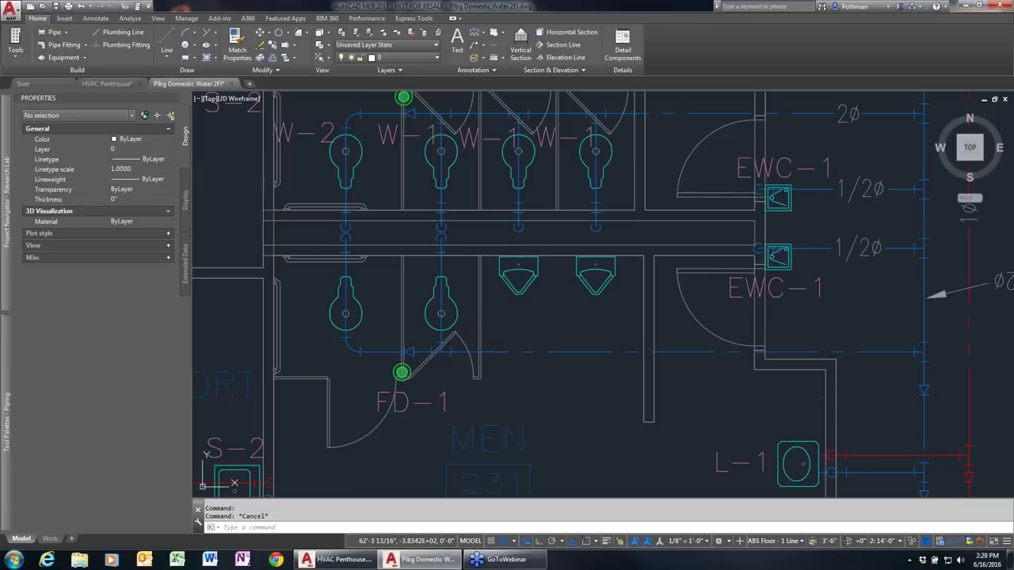
click(570, 352)
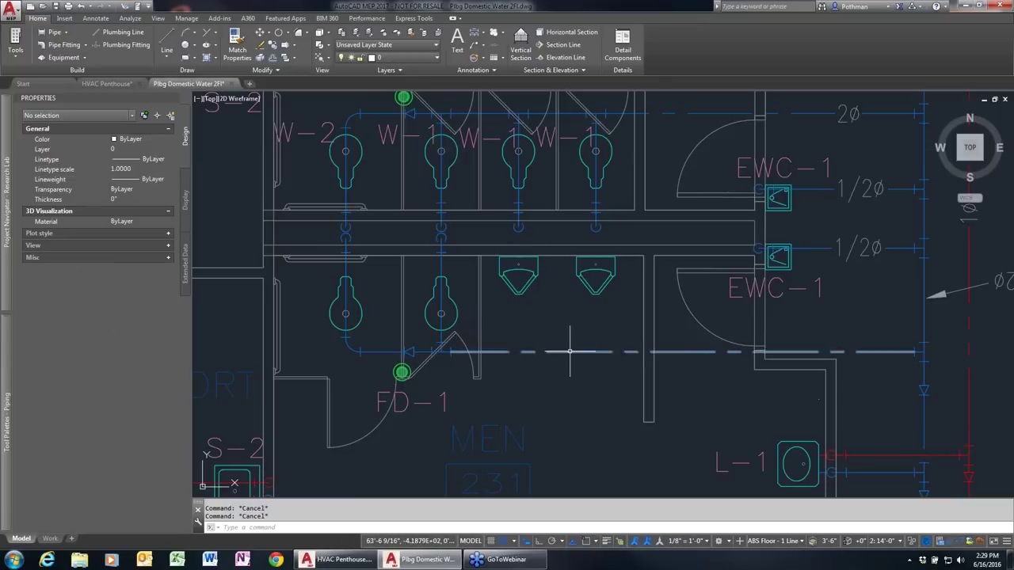
right_click(564, 351)
click(598, 240)
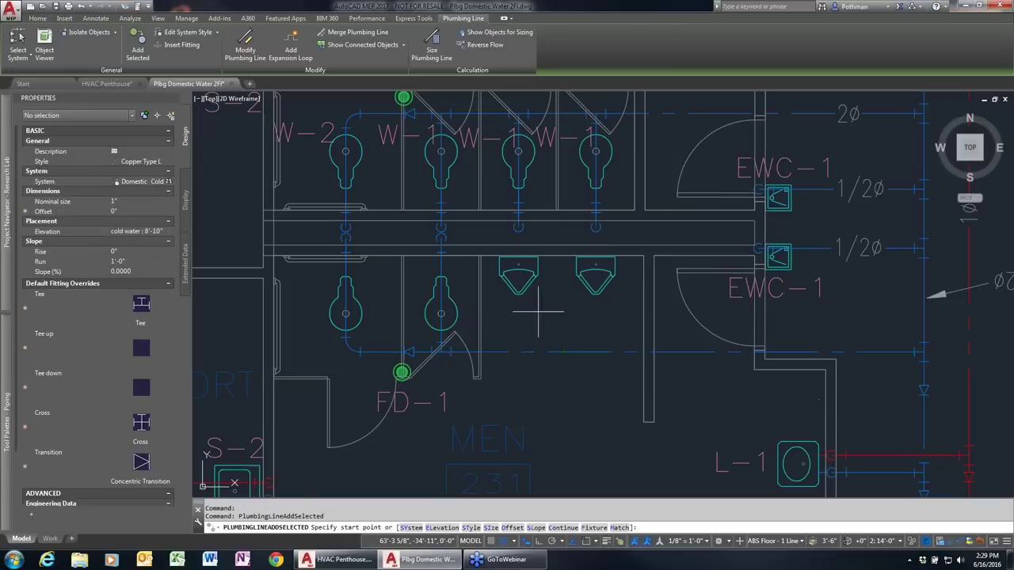
click(519, 352)
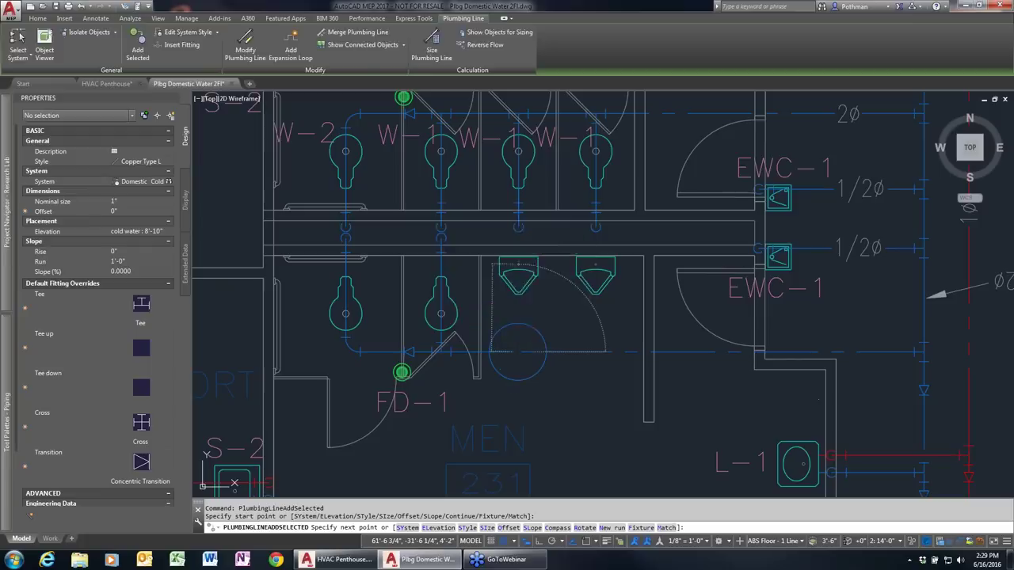
click(519, 264)
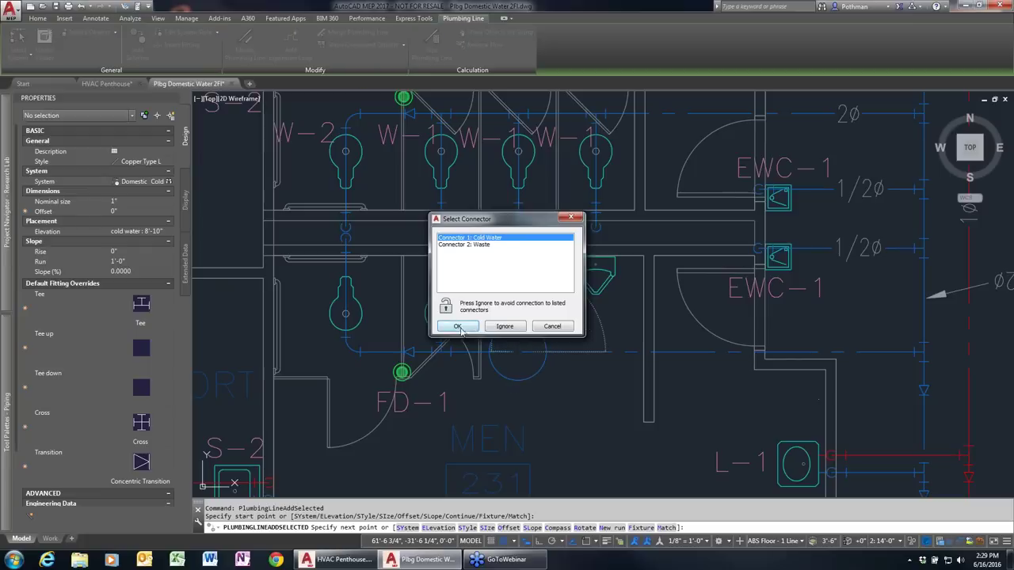
Connect the branch to the urinal's Connector 1: Cold Water, adding a riser for the elevation mismatch, and finish the line.
click(484, 248)
click(479, 241)
click(459, 326)
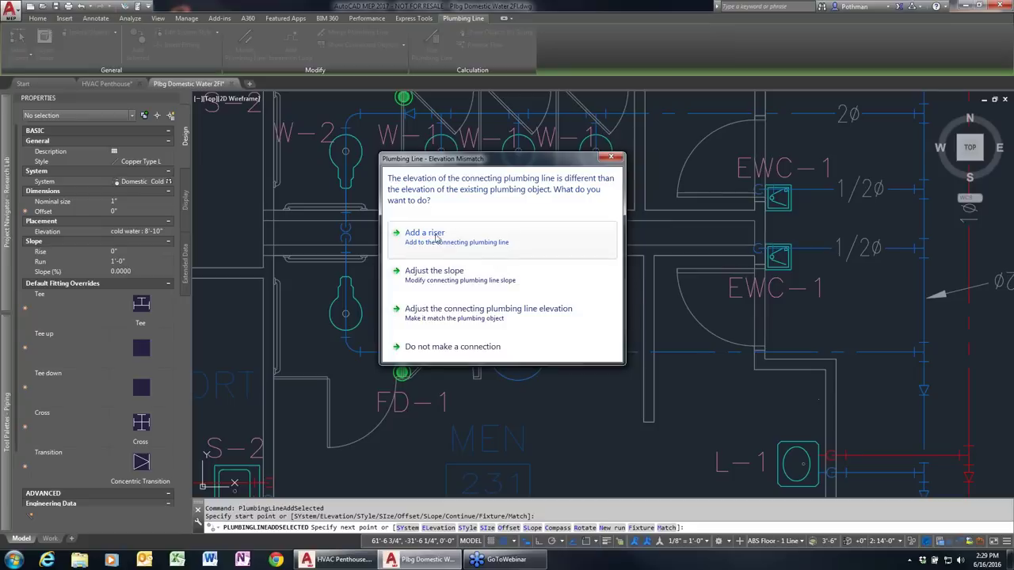
click(437, 238)
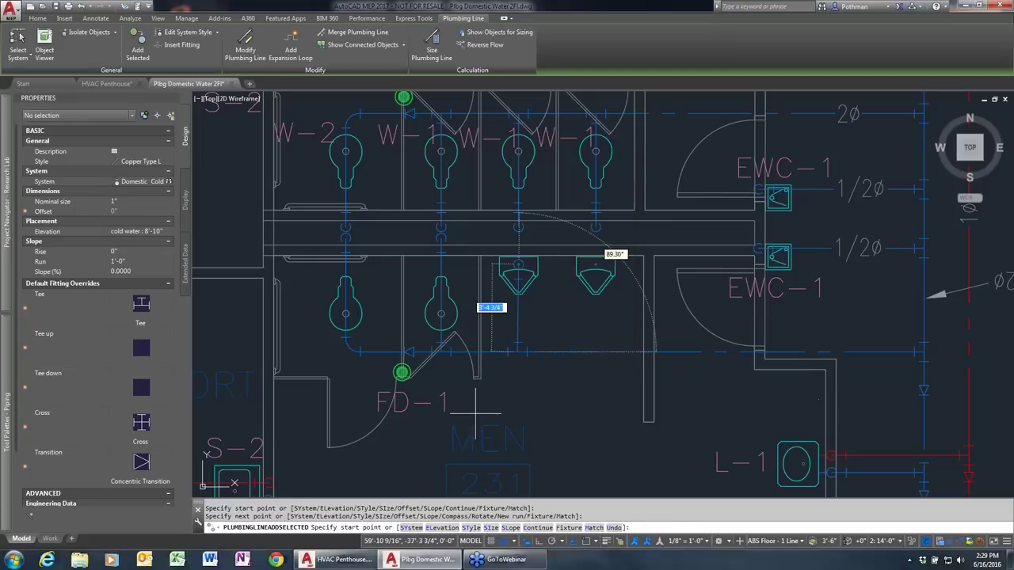
key(Return)
click(592, 269)
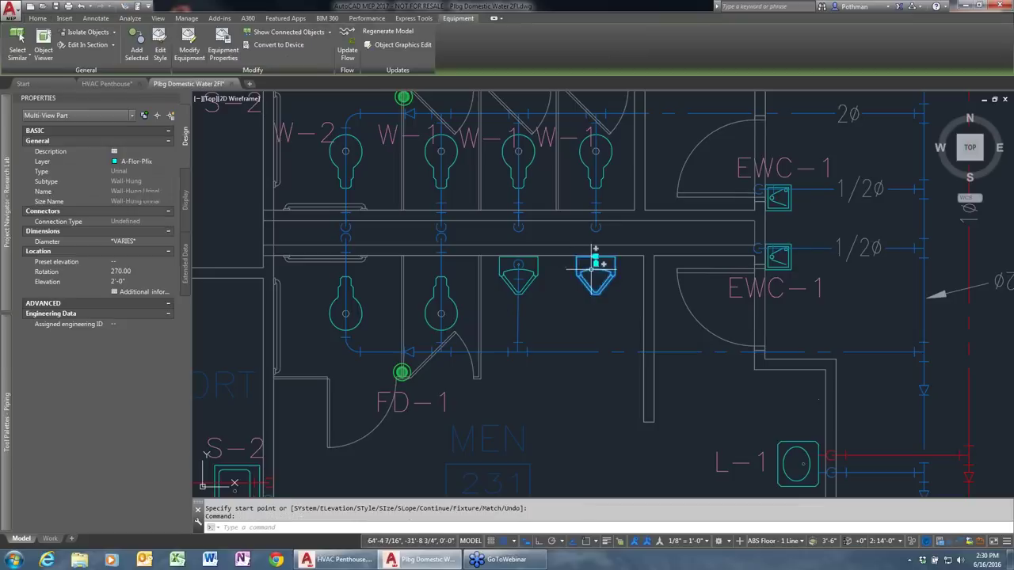
click(595, 251)
click(592, 341)
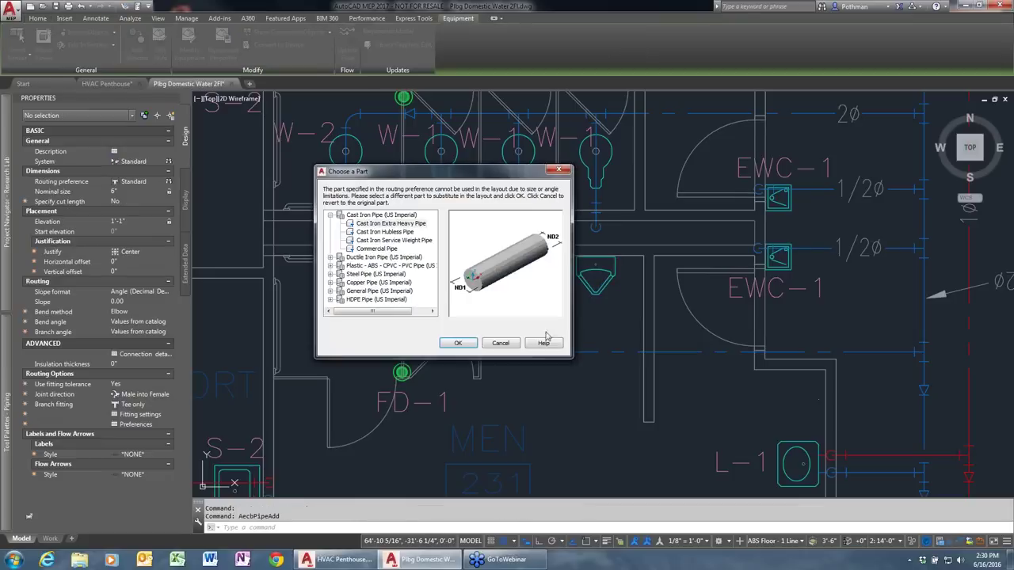
click(460, 343)
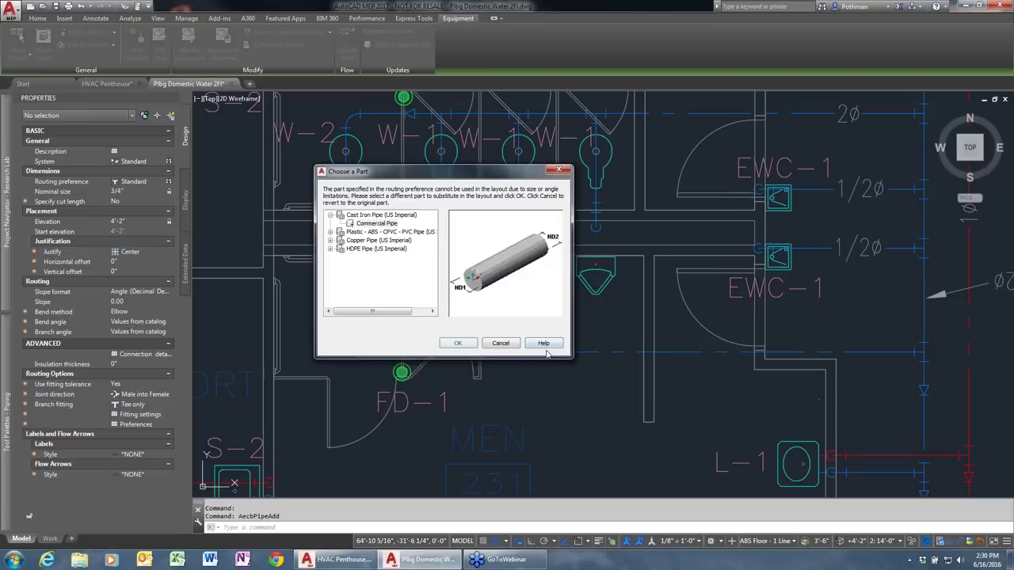
click(460, 343)
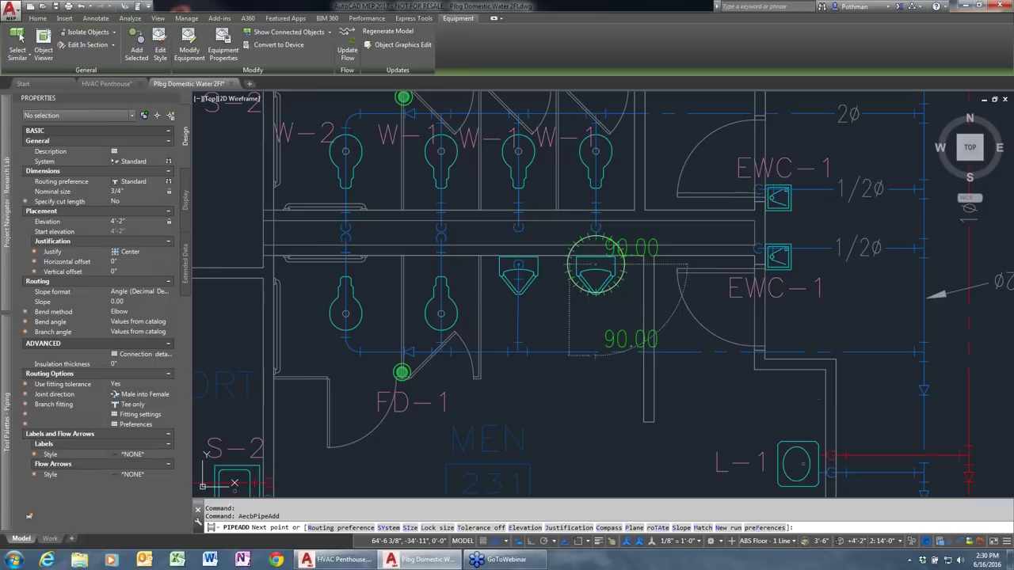
click(596, 357)
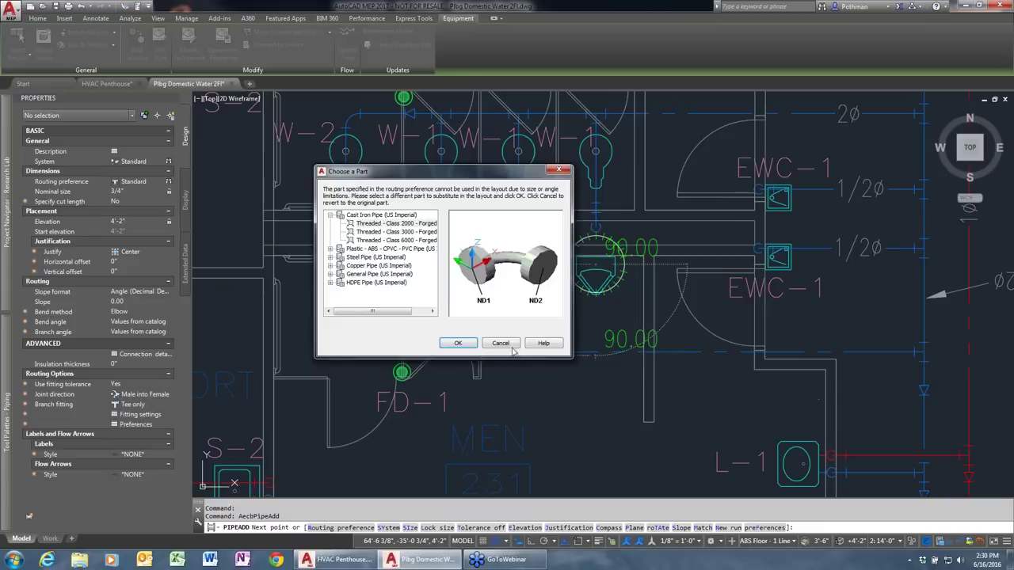
click(506, 349)
key(Escape)
key(Escape)
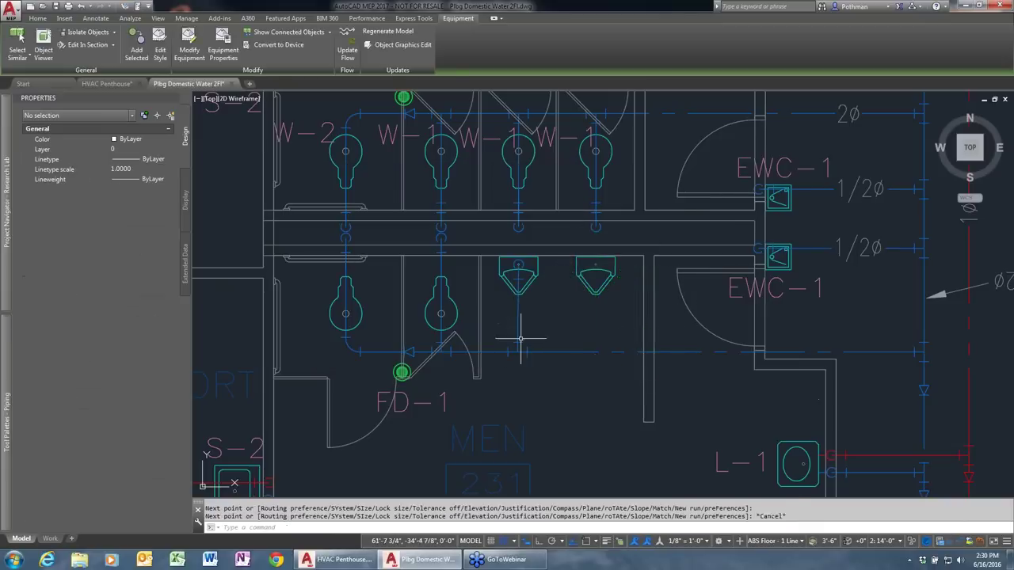
Add a matching plumbing line from the men's restroom cold water line for the still unconnected second urinal.
click(590, 355)
right_click(586, 348)
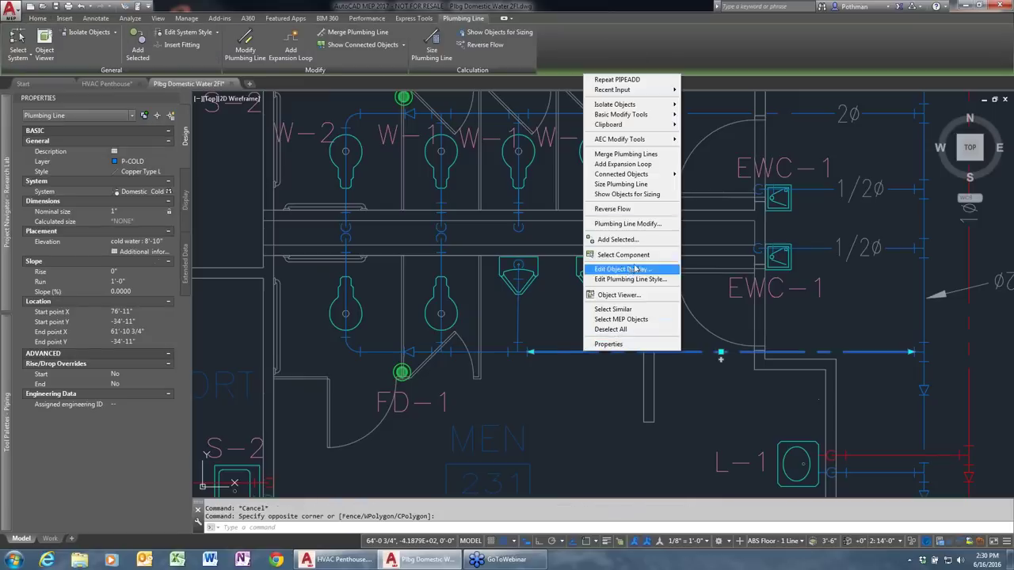
Add a 1" Copper Type L domestic cold water line from the existing horizontal run to the right-hand urinal in the men's restroom.
click(633, 240)
click(593, 351)
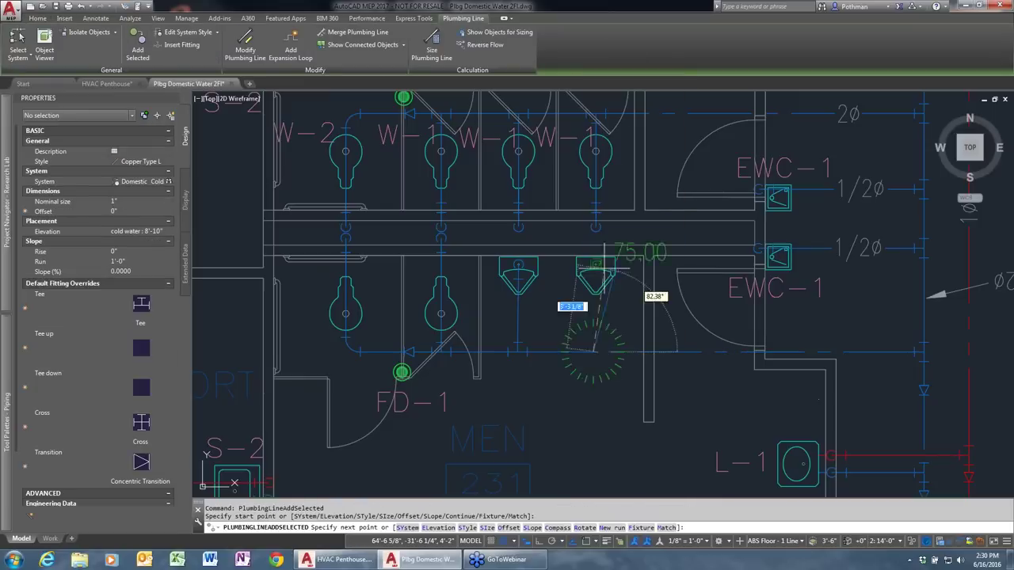
click(595, 266)
click(466, 328)
click(456, 242)
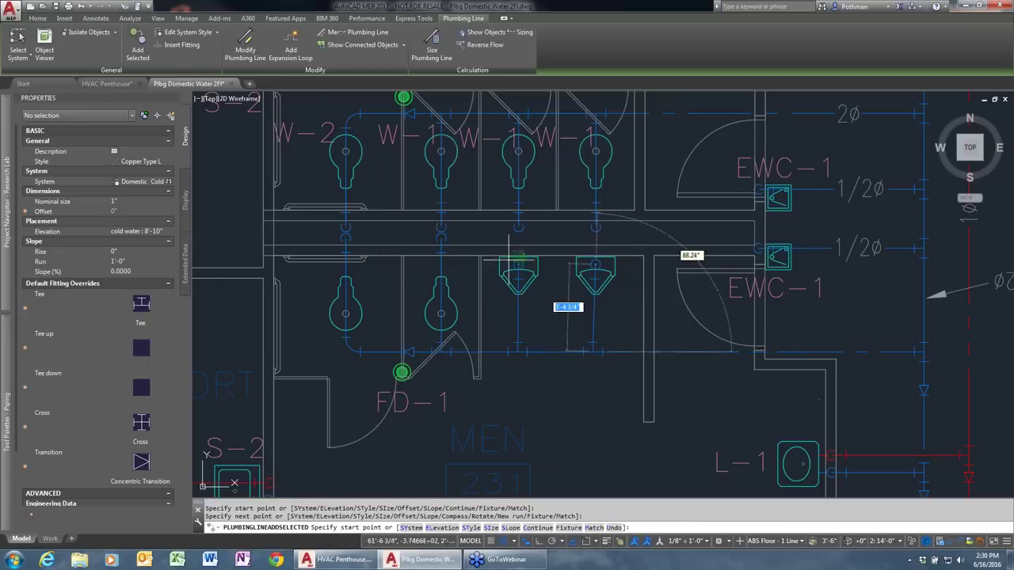
key(Return)
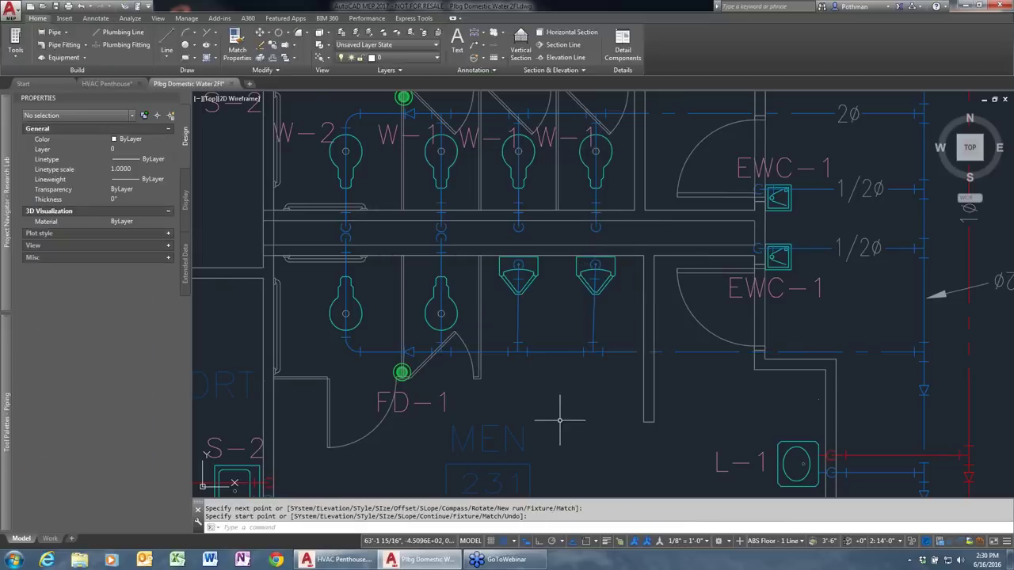
Tag the two water closets in the men's restroom with the existing W-2 tag type, placing each tag below its fixture.
click(303, 131)
right_click(302, 135)
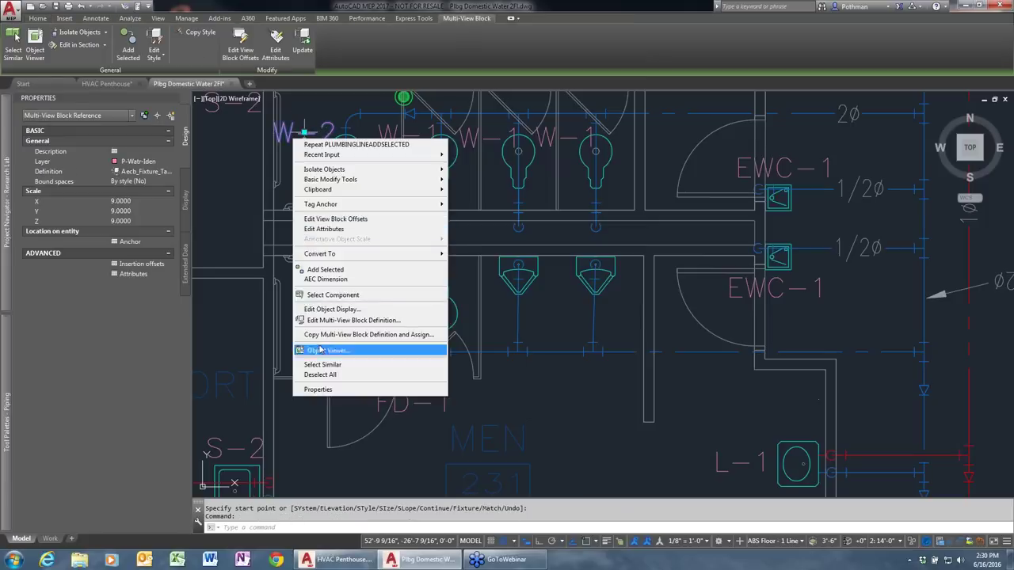
click(325, 269)
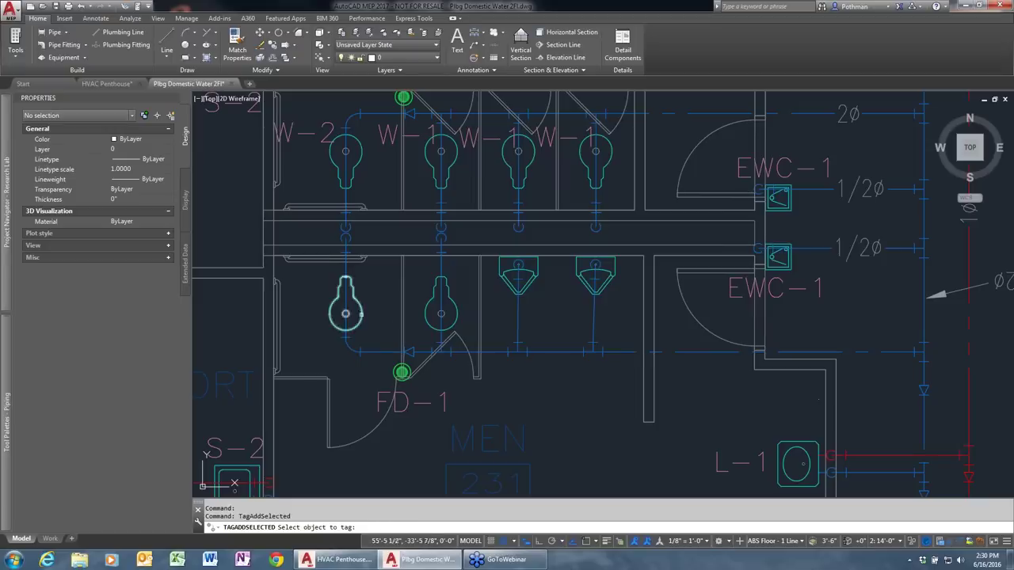
click(345, 314)
click(340, 350)
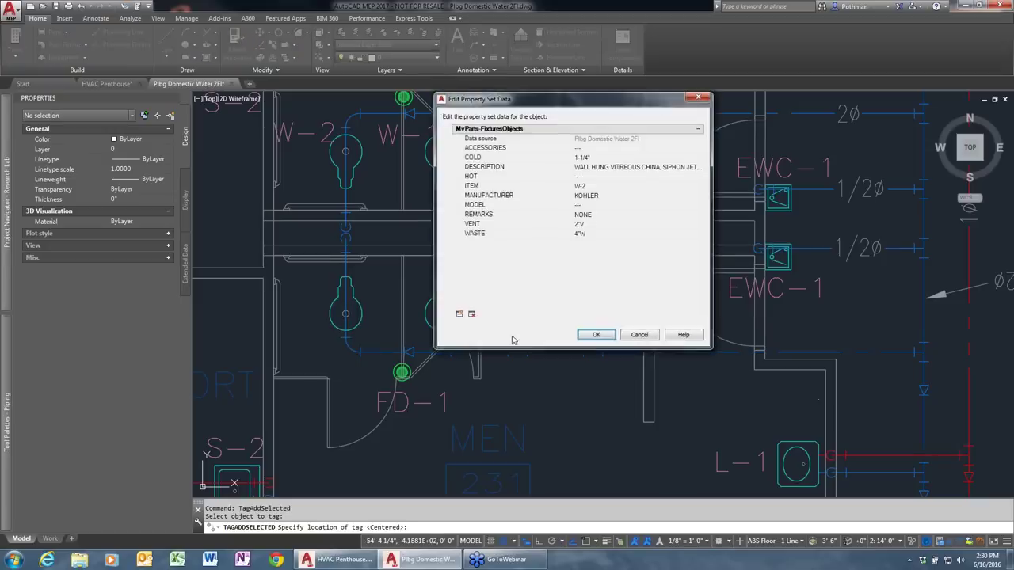
click(596, 335)
click(426, 299)
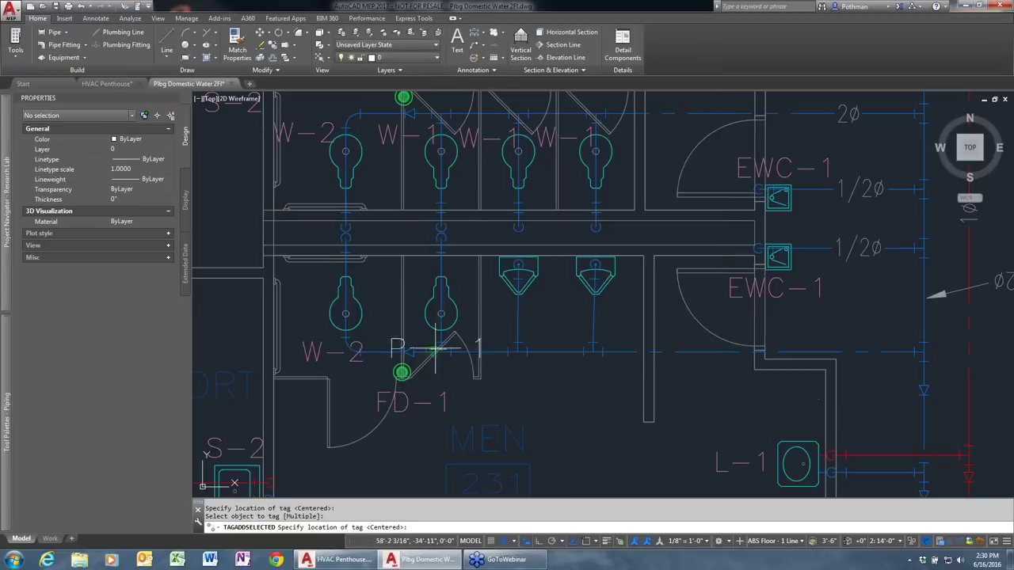
click(445, 373)
click(595, 326)
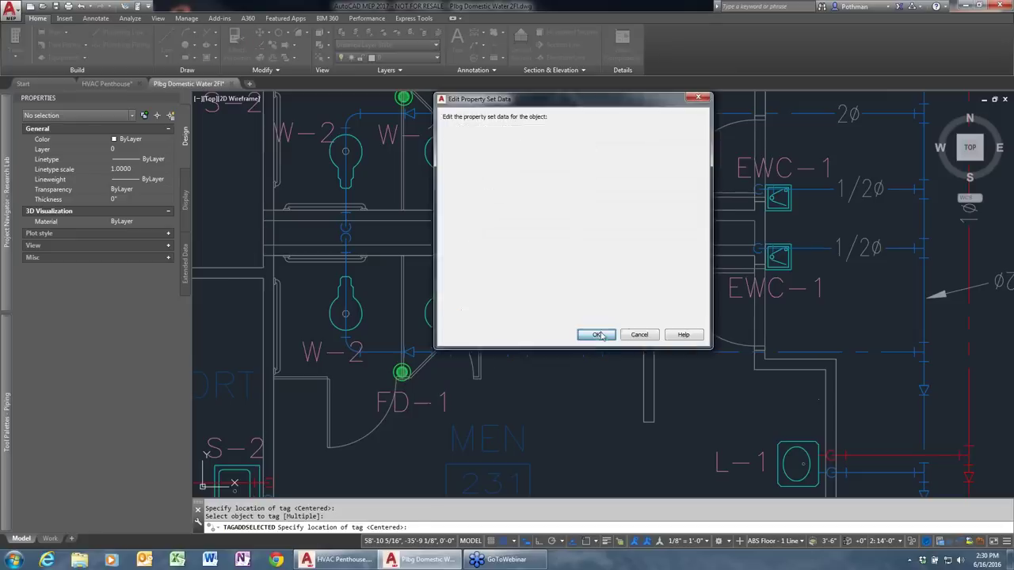
Tag both urinals in the men's restroom, placing each tag just below its fixture, and finish the tagging command.
click(534, 281)
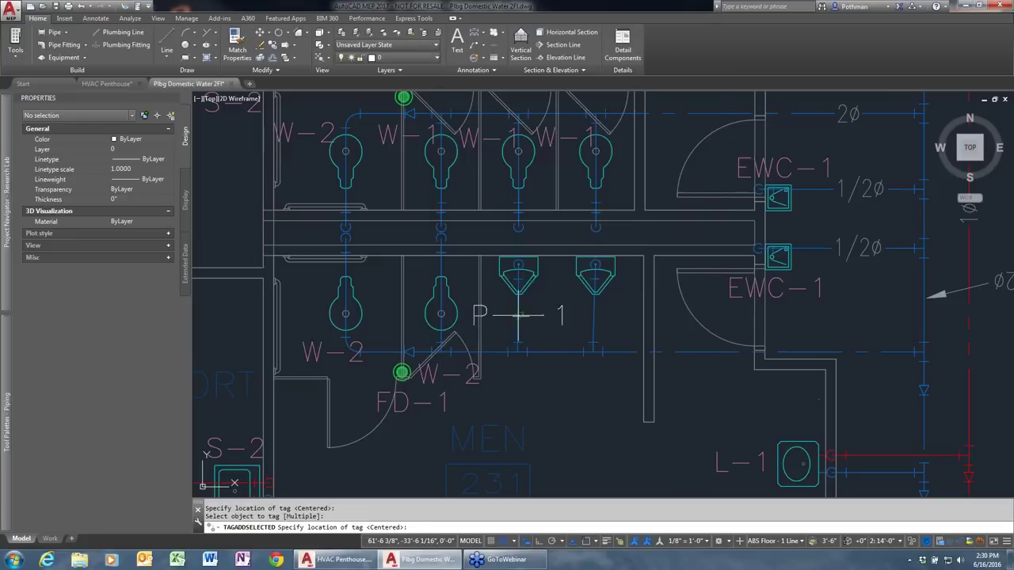
click(518, 311)
click(596, 335)
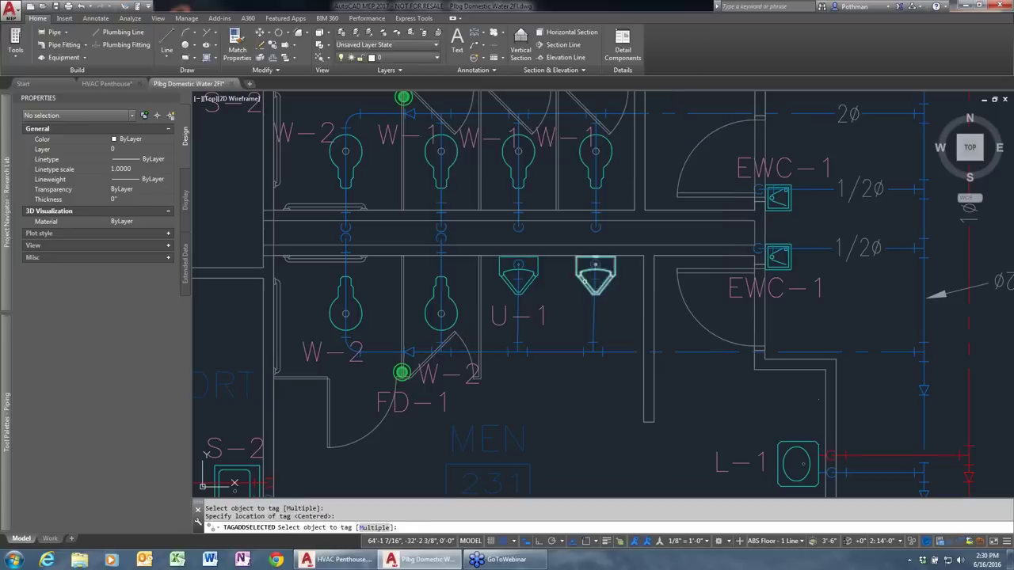
click(595, 311)
click(593, 335)
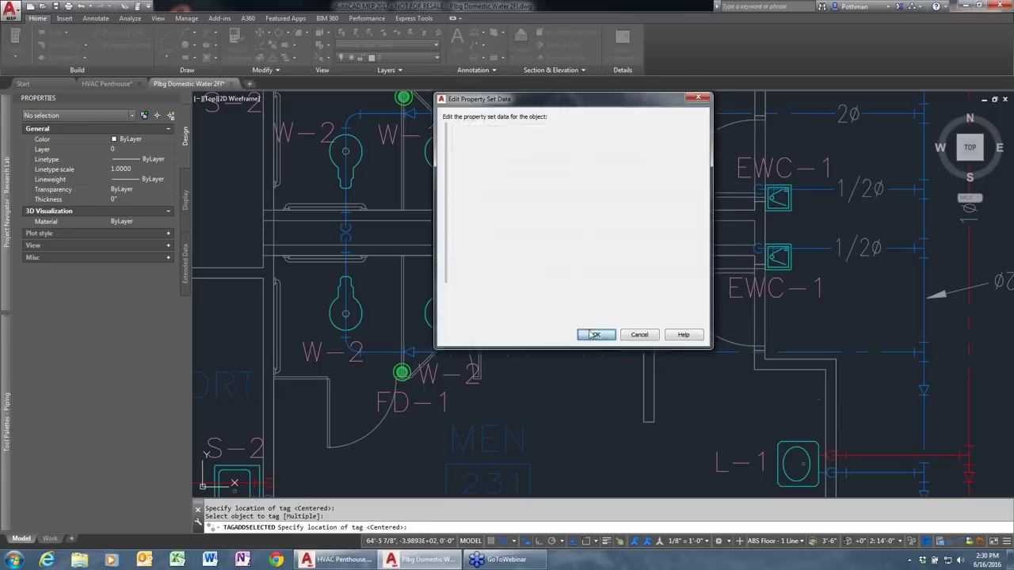
key(Return)
Inspect the extended property set data of the right-hand urinal in the men's restroom.
click(595, 277)
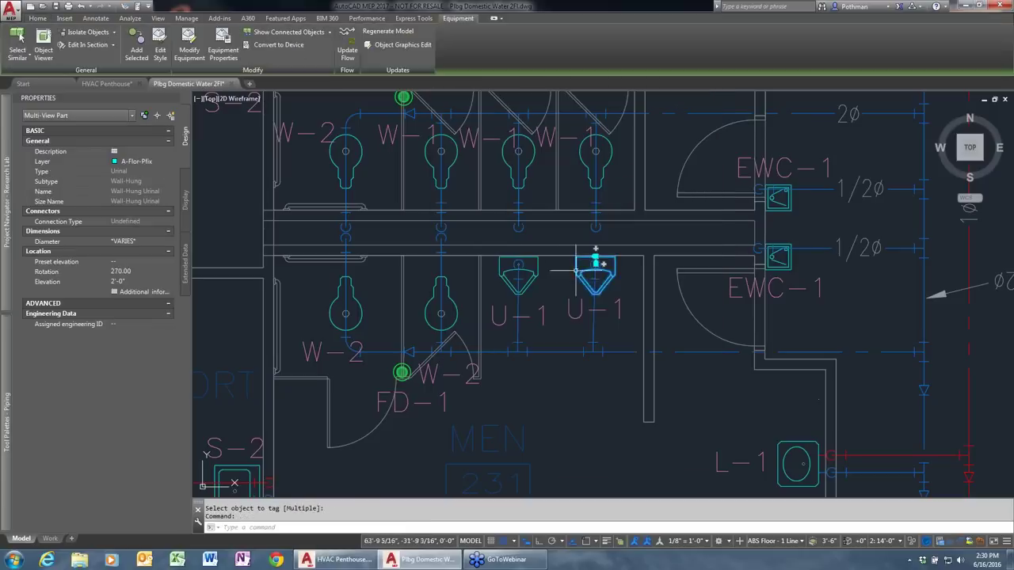
click(185, 266)
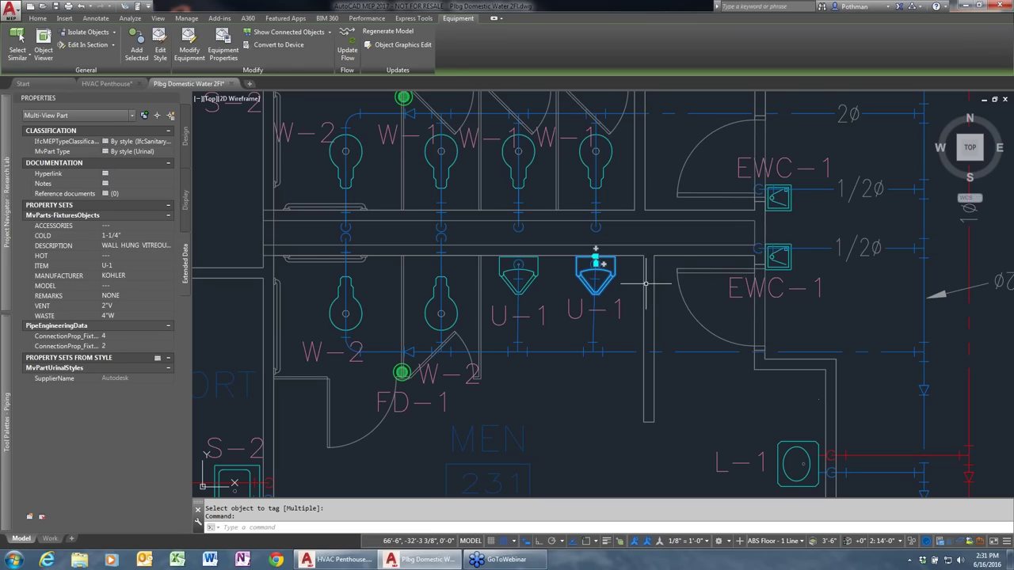
key(Escape)
Switch the workspace to Plumbing.
scroll(625, 225, down, 5)
scroll(626, 225, down, 5)
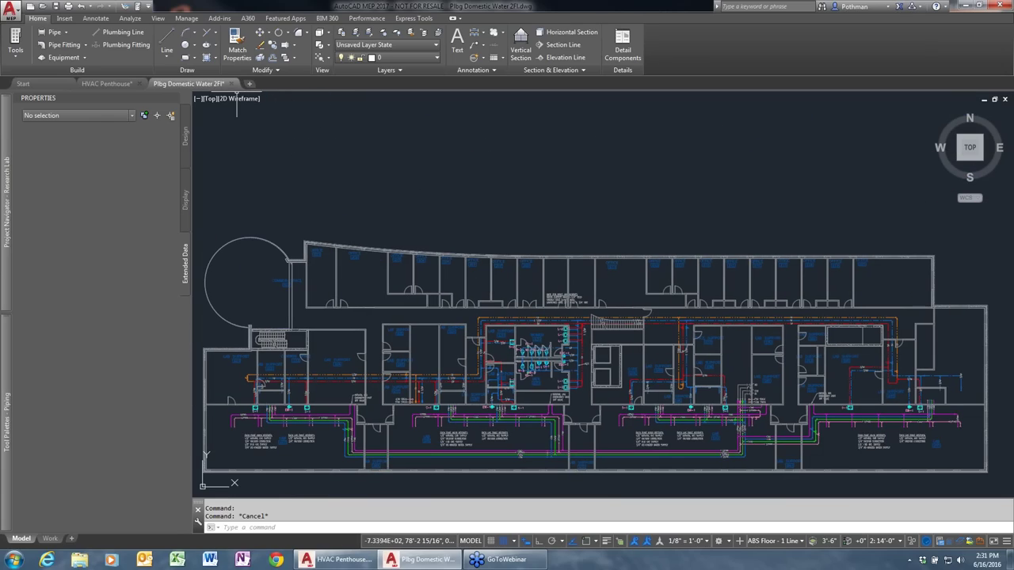
click(729, 542)
click(745, 451)
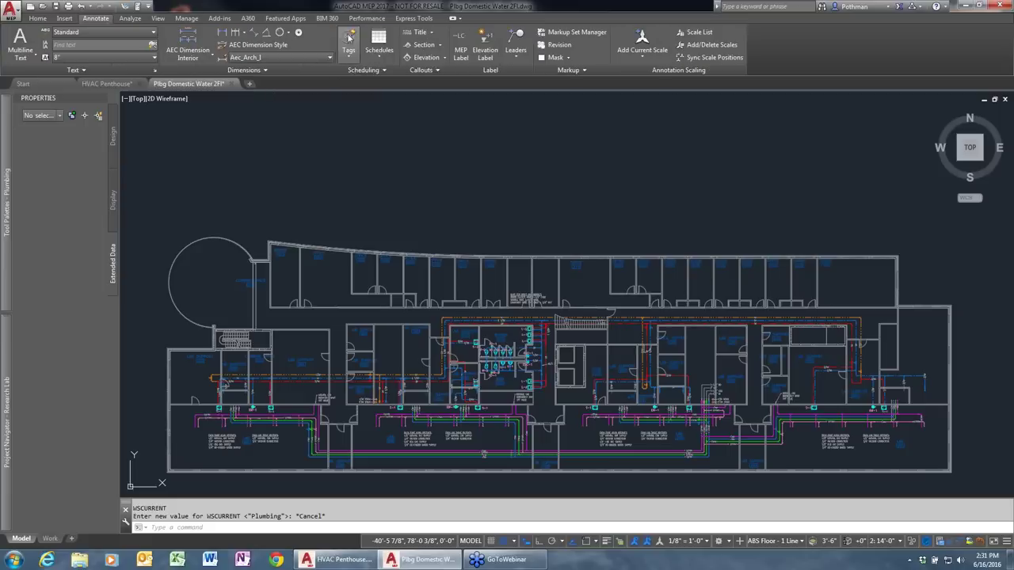
Create a Plumbing Fixture Schedule from all objects in the drawing and place the table above the floor plan at its default size.
click(379, 55)
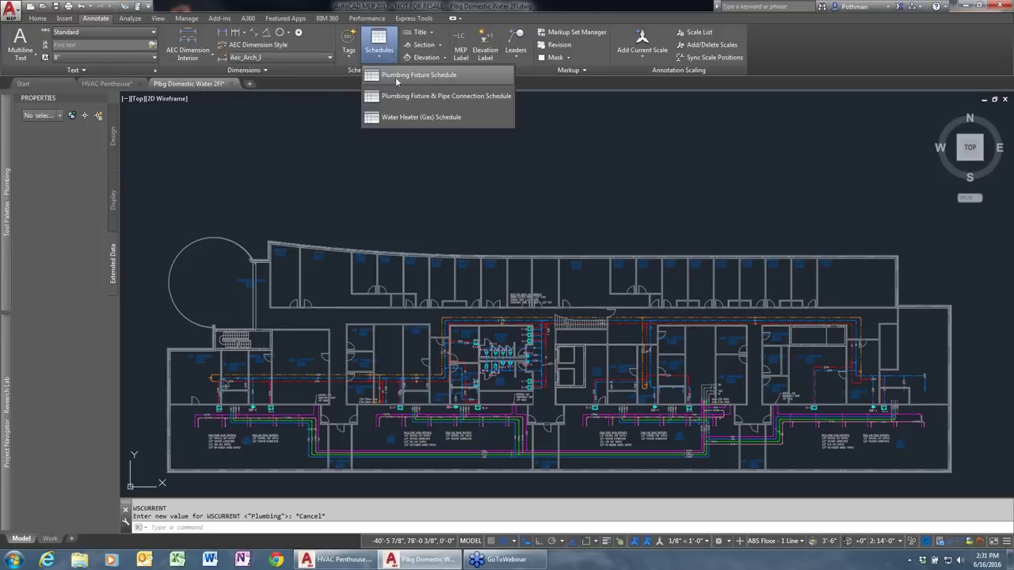
click(412, 76)
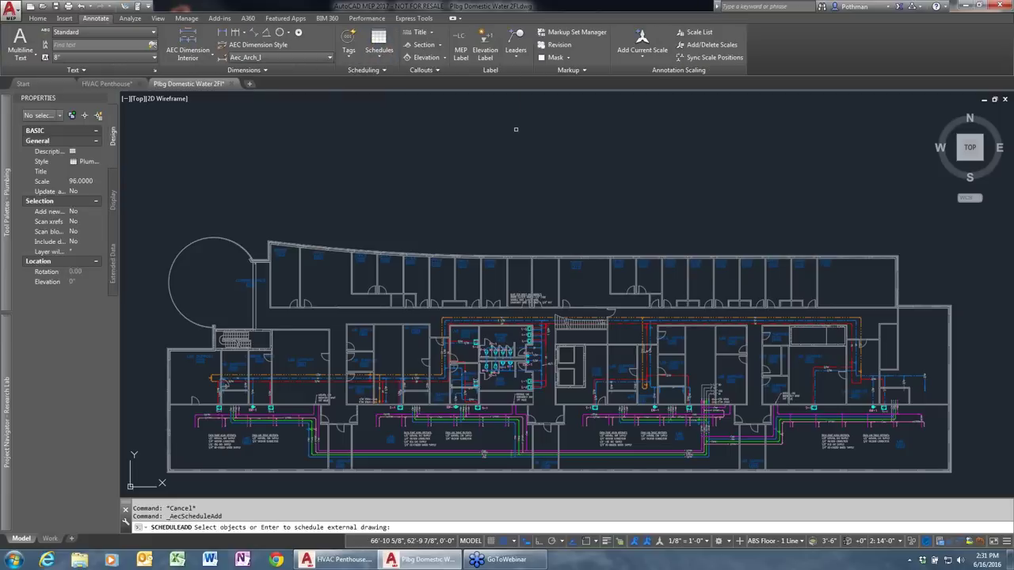
text(all)
key(Return)
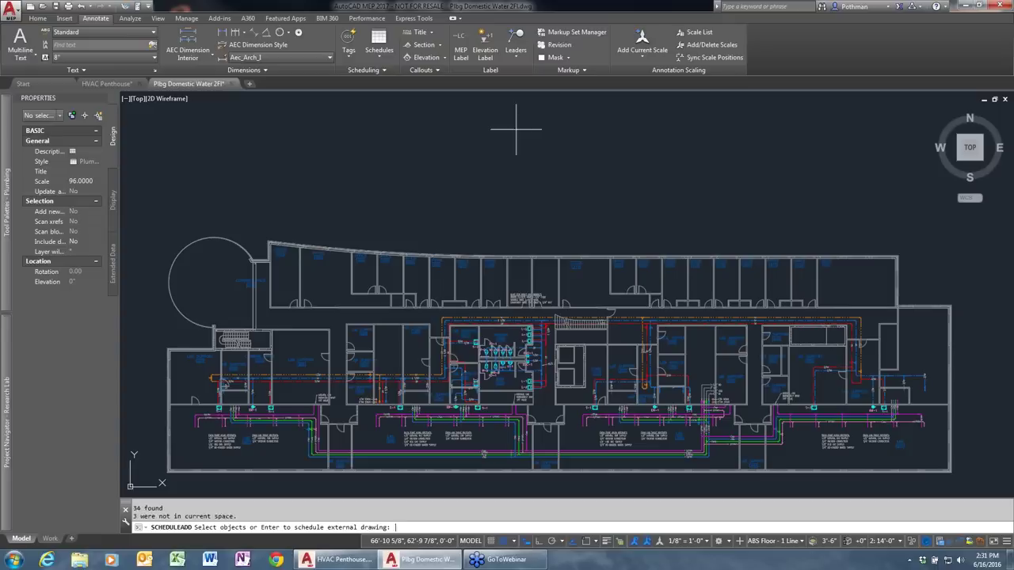
click(491, 96)
key(Return)
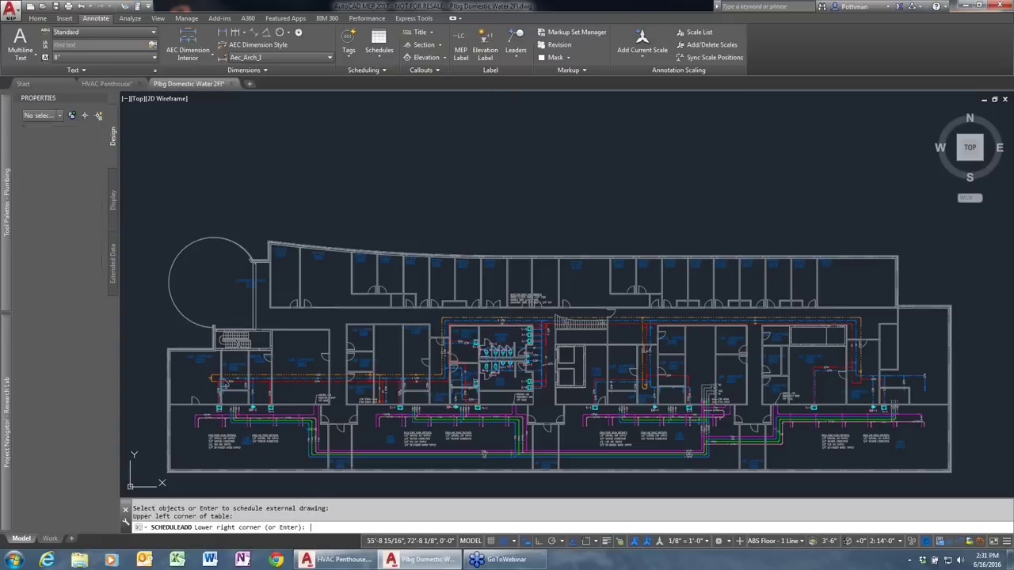
scroll(584, 182, up, 5)
scroll(584, 184, up, 2)
middle_drag(584, 184, 382, 428)
scroll(381, 428, down, 2)
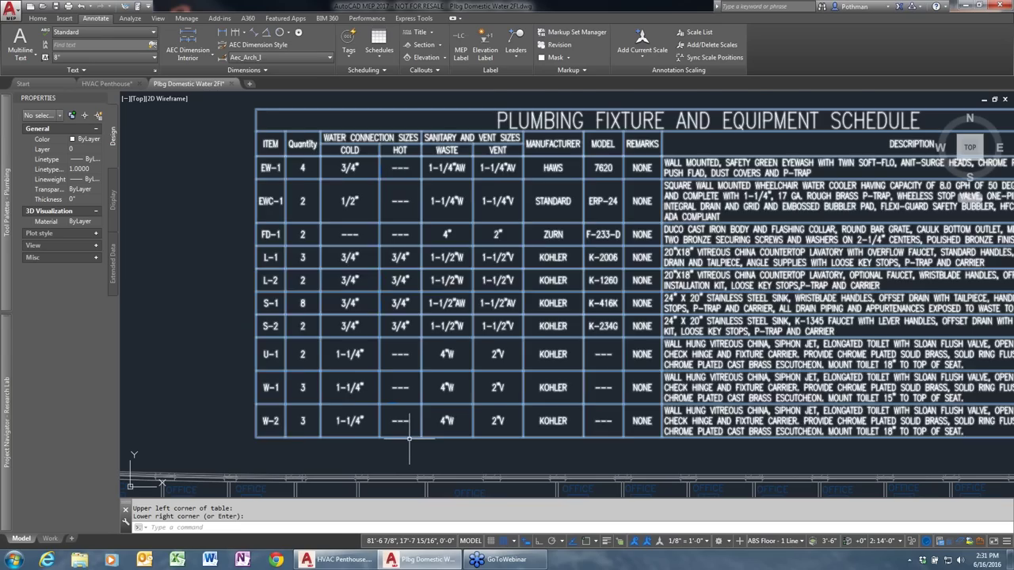
Close the Plbg Domestic Water 2Fl drawing and open the Plbg Riser Diagram construct from the project's Plumbing folder.
click(223, 83)
click(550, 306)
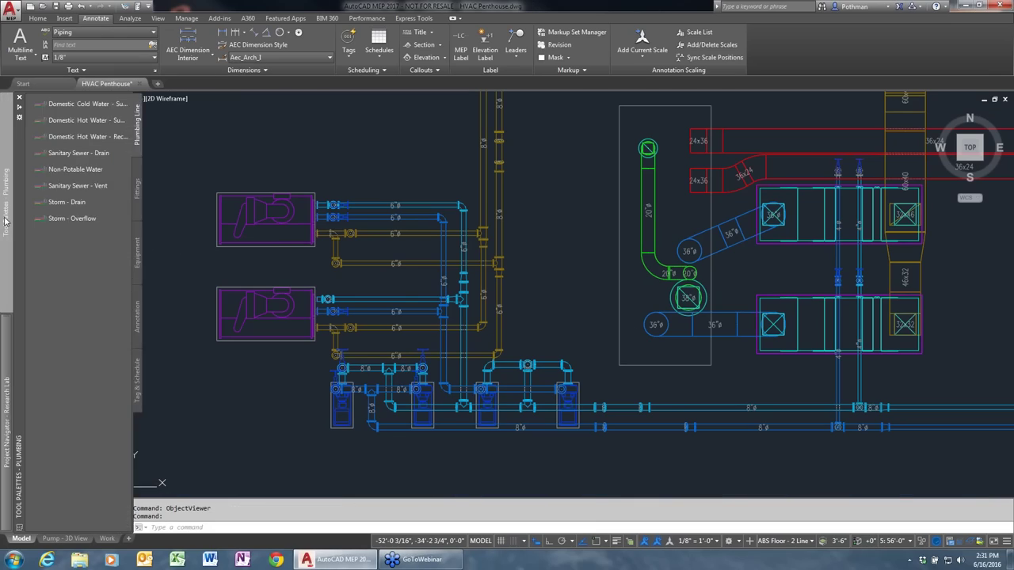
mouse_move(6, 428)
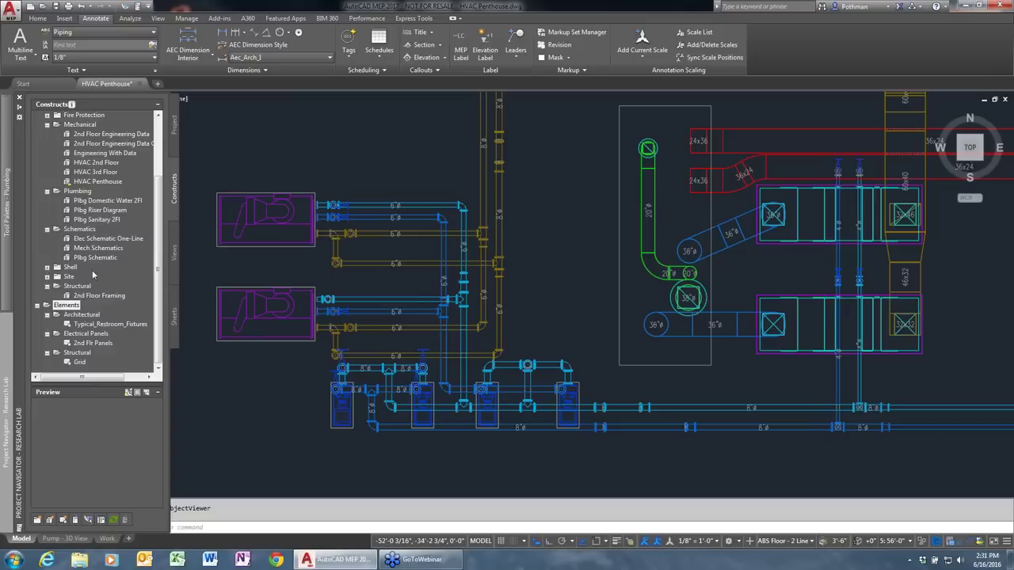
double_click(100, 210)
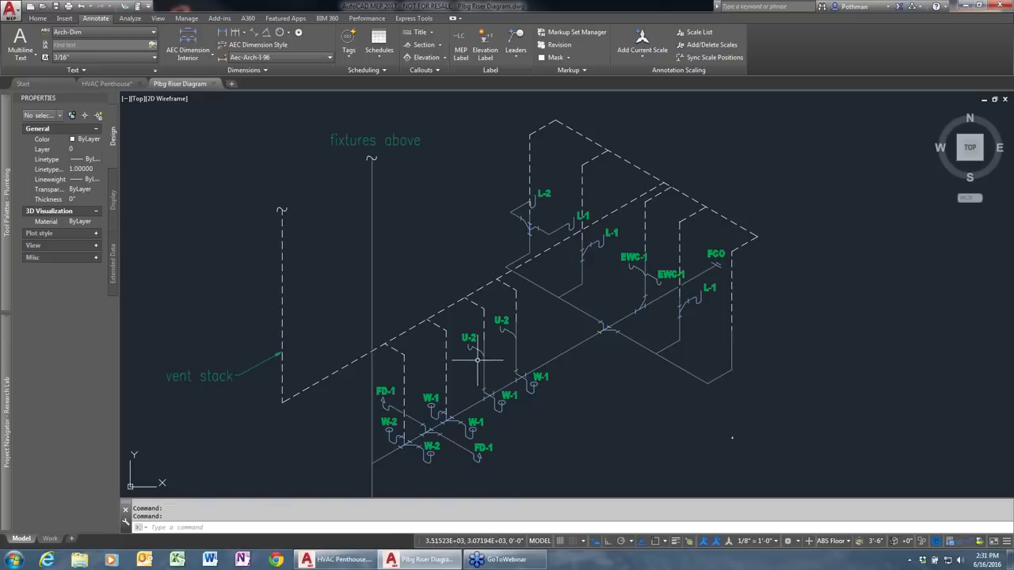
Add another double-branch sanitary fitting symbol like the existing one onto the vertical stack, using the Left isoplane and 270° rotation.
middle_drag(468, 382, 507, 366)
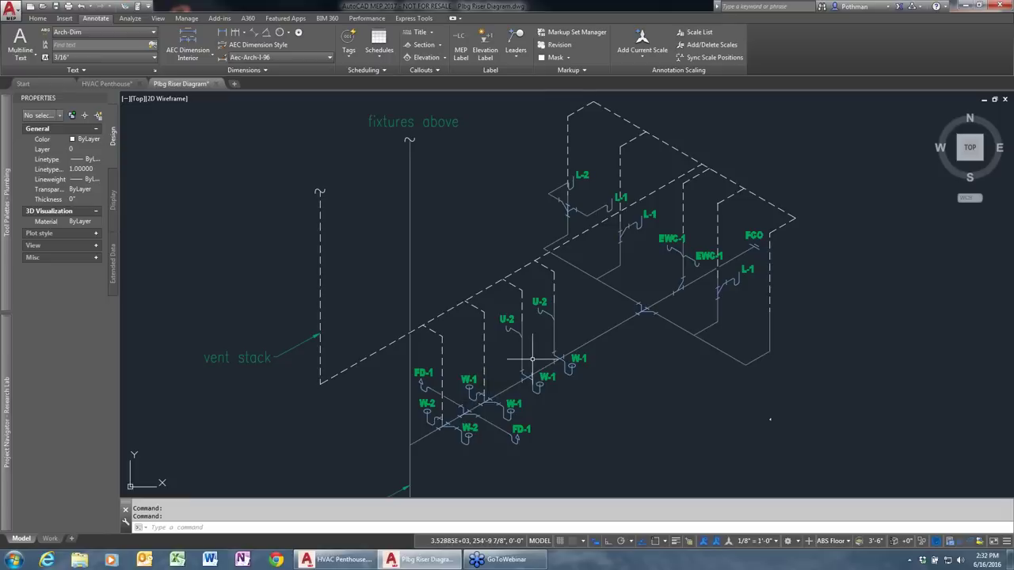
scroll(535, 359, up, 2)
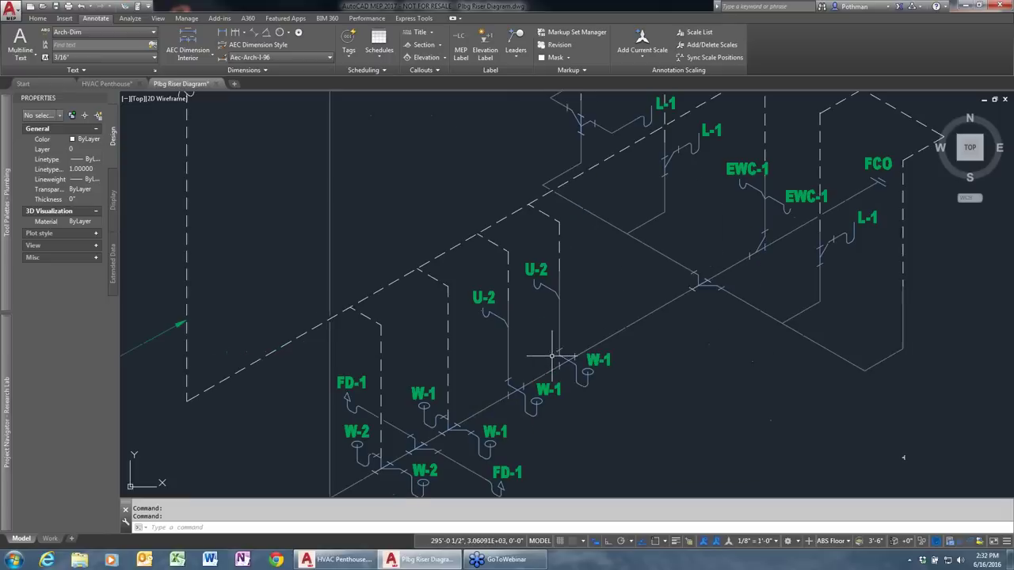
click(707, 286)
right_click(706, 286)
click(744, 405)
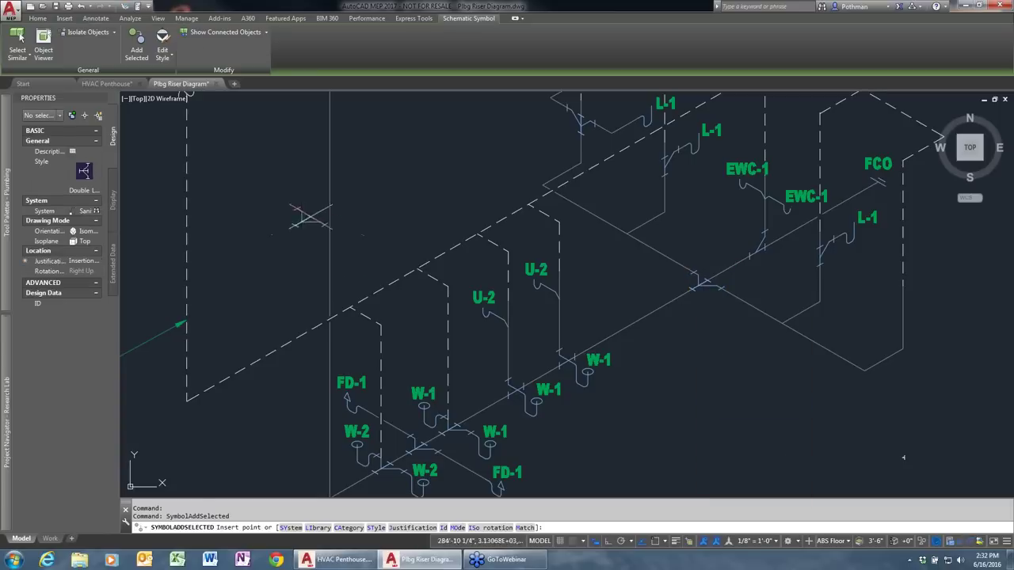
click(328, 212)
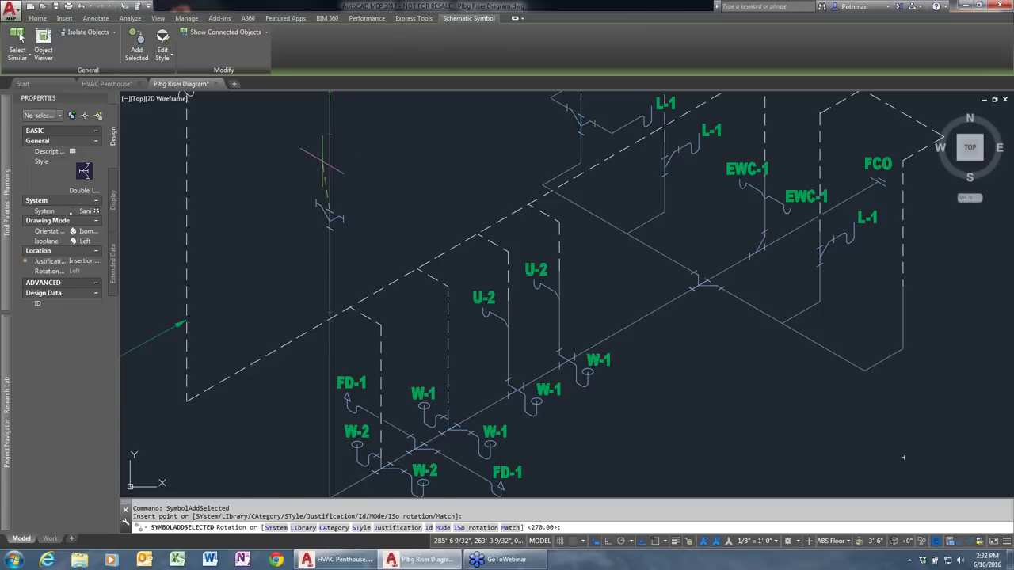
key(Return)
key(Return)
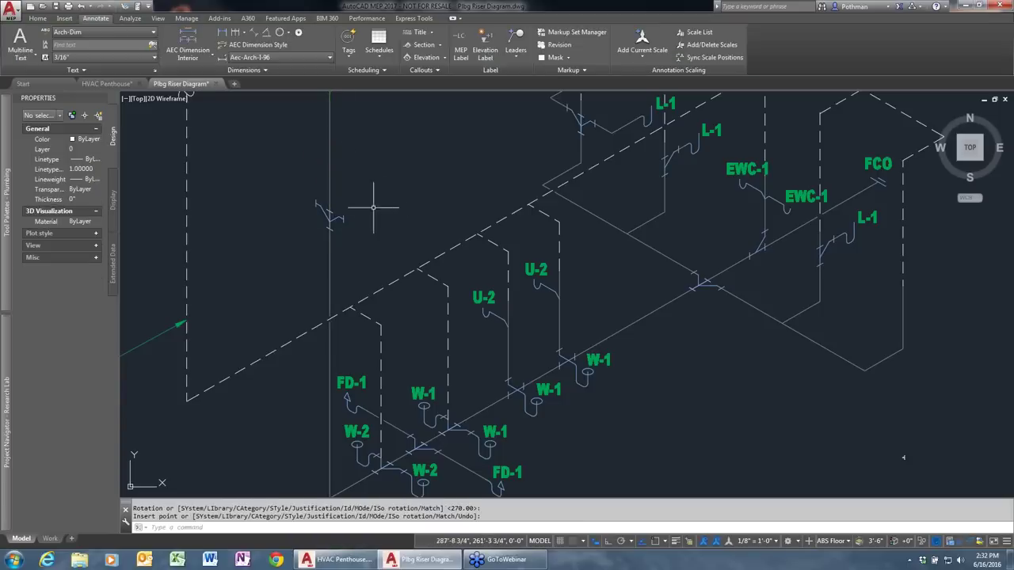
Cycle the new stack fitting's isometric orientation to the Right isoplane.
click(332, 216)
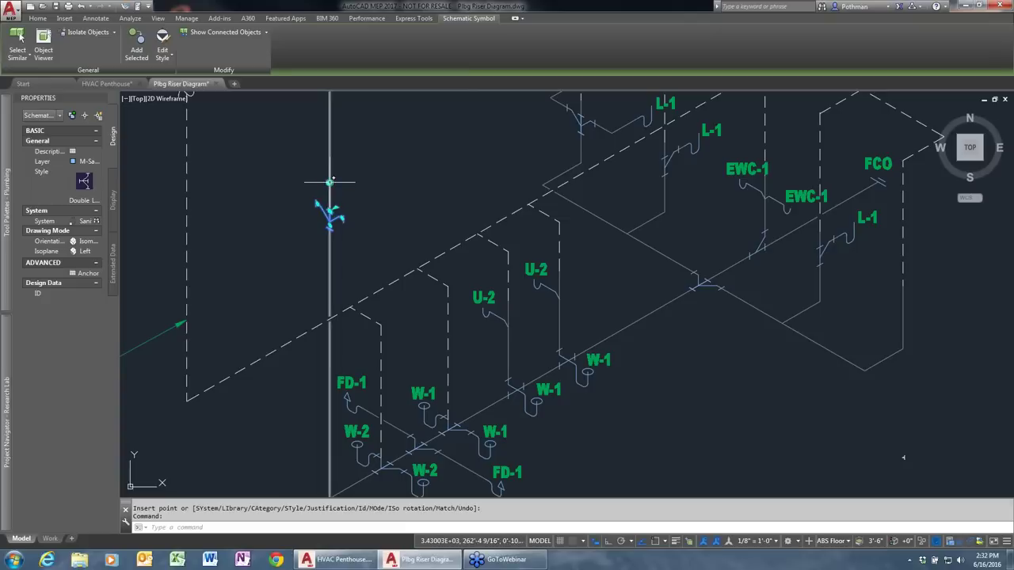
click(329, 184)
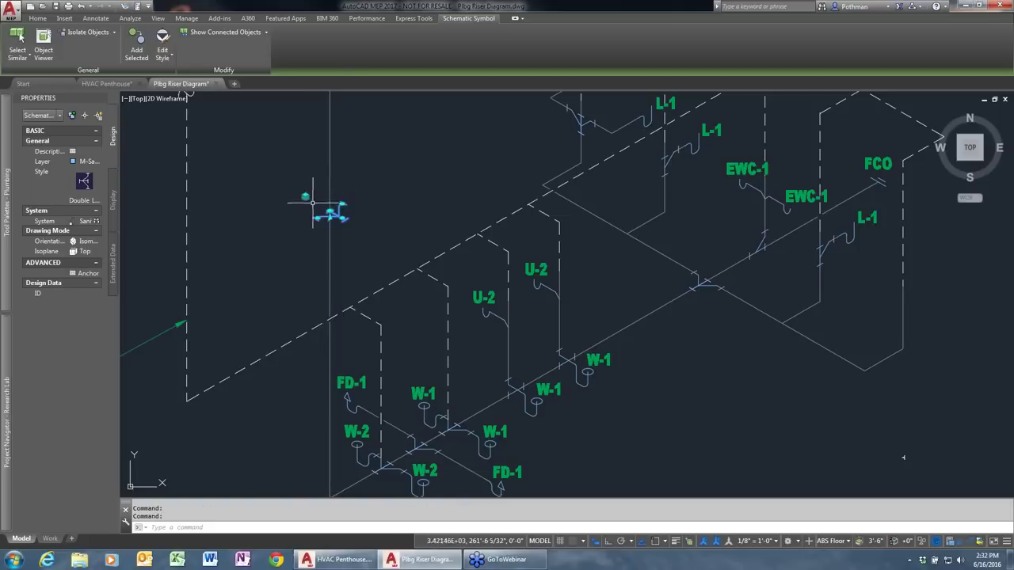
click(305, 197)
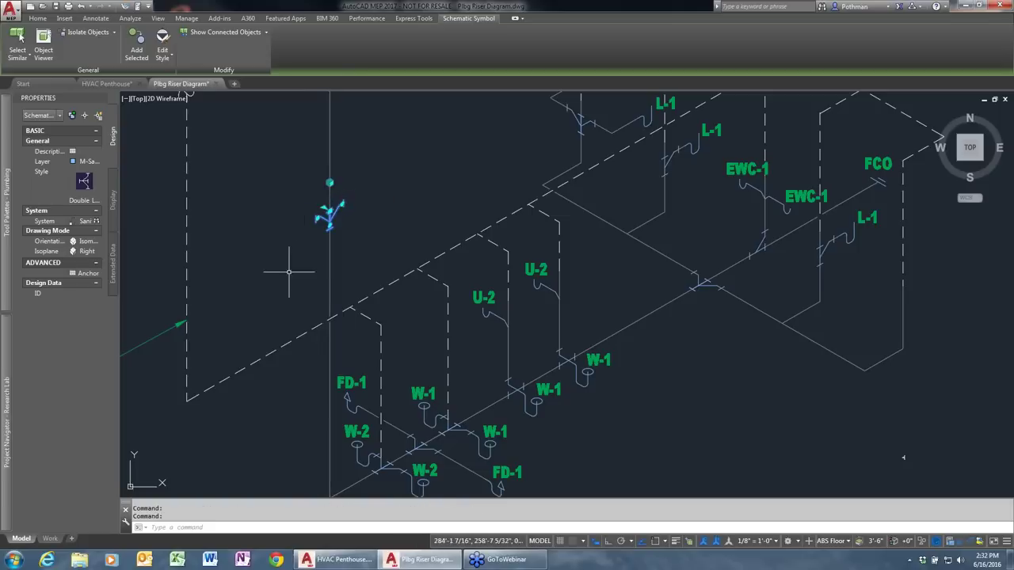
key(Escape)
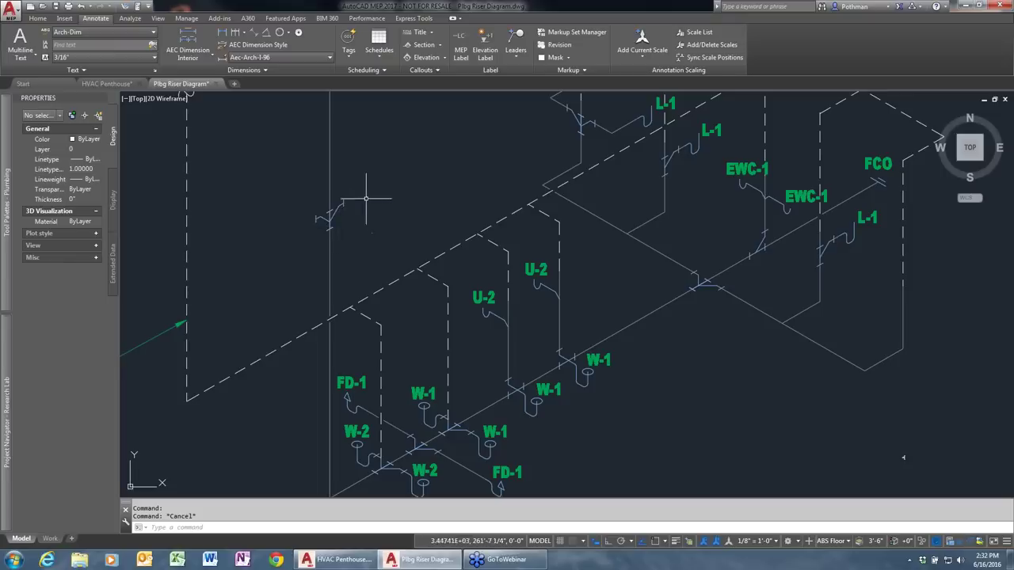
mouse_move(333, 212)
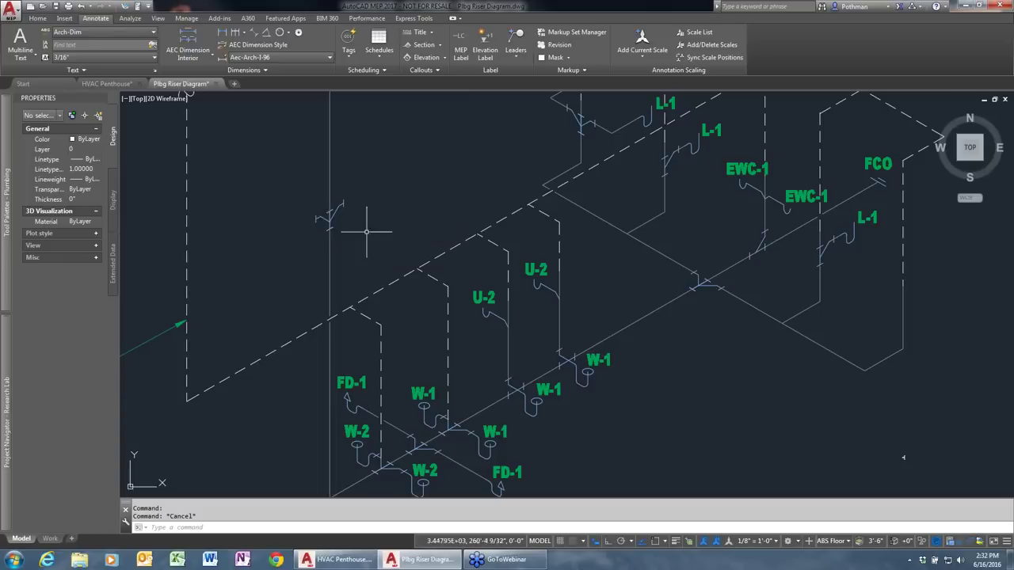
drag(355, 168, 323, 166)
right_click(322, 168)
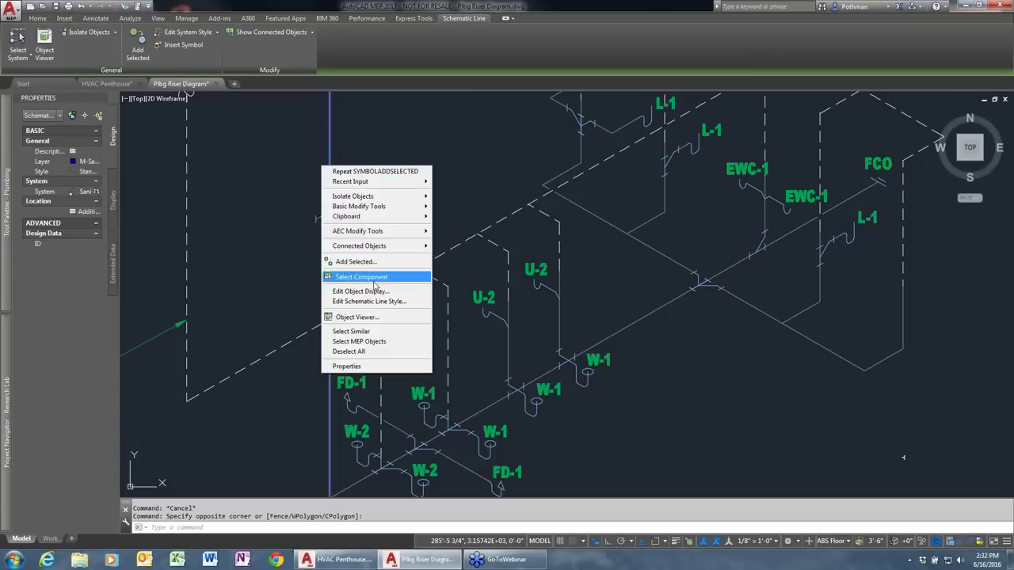
click(354, 262)
click(331, 215)
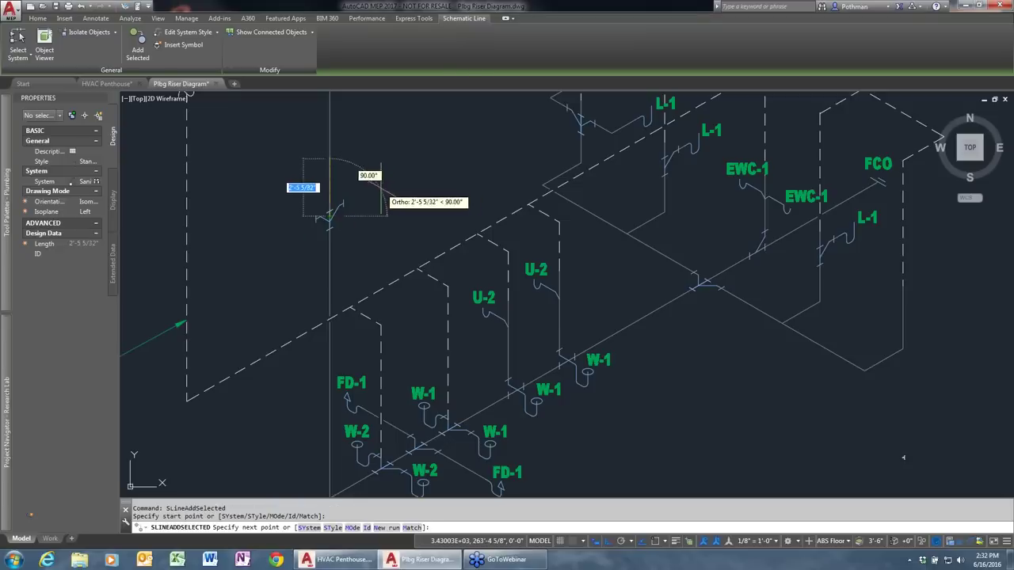
text(mo)
key(Return)
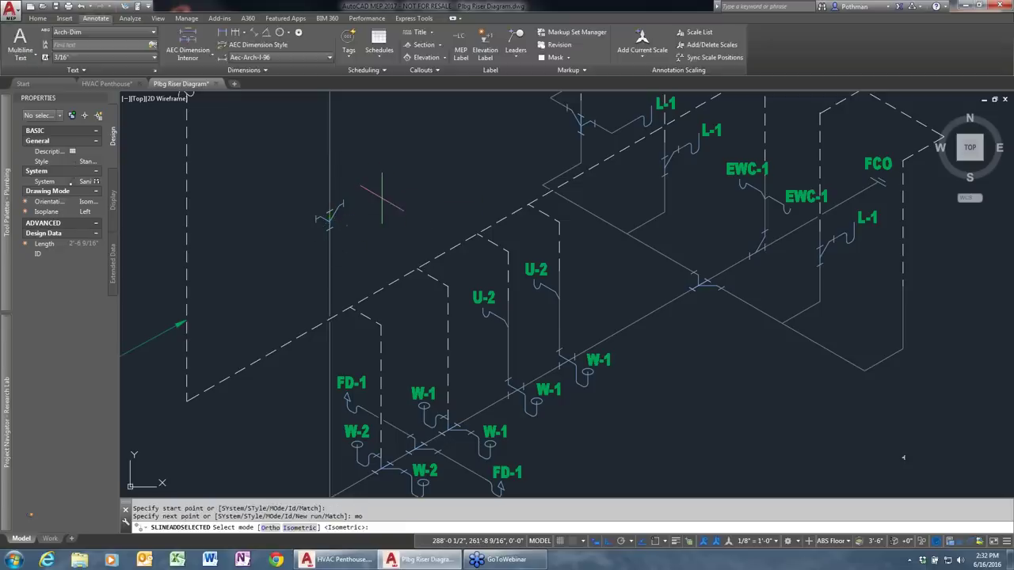
key(Return)
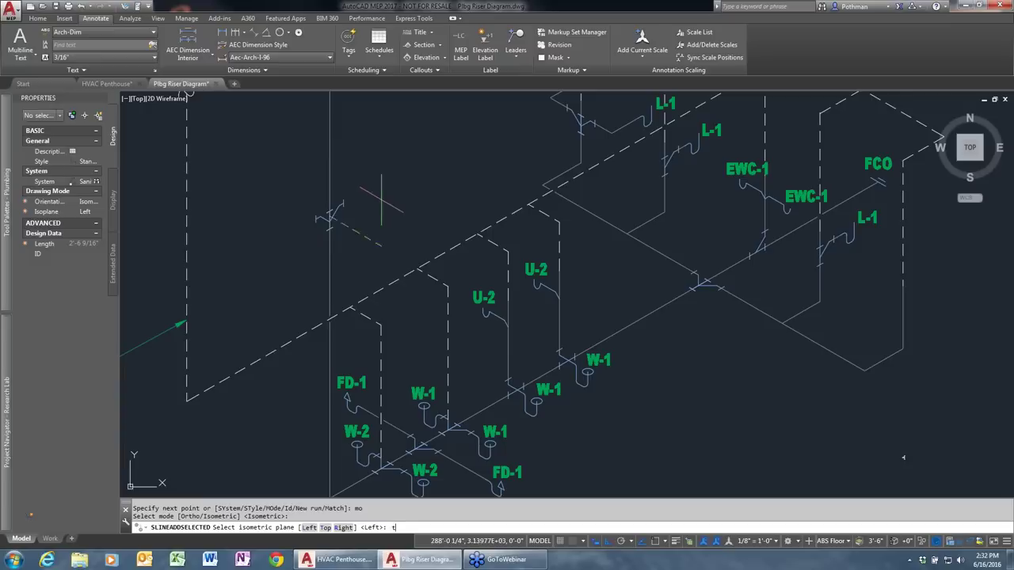
text(t)
key(Return)
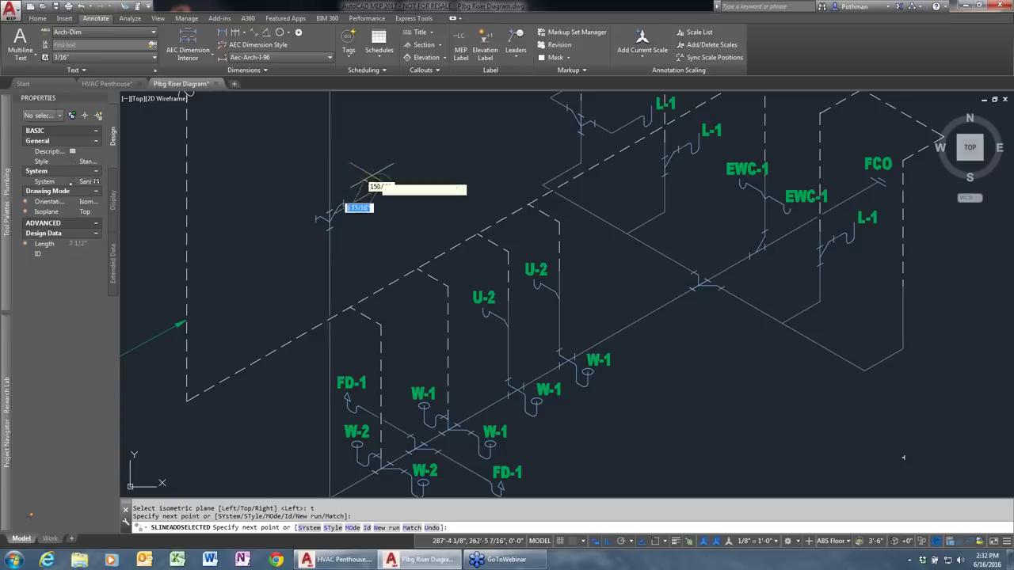
key(Escape)
click(379, 194)
key(Delete)
Add an isometric schematic line in the Top isoplane from the new stack fitting's right-hand branch, running up-right with a short return leg.
click(335, 176)
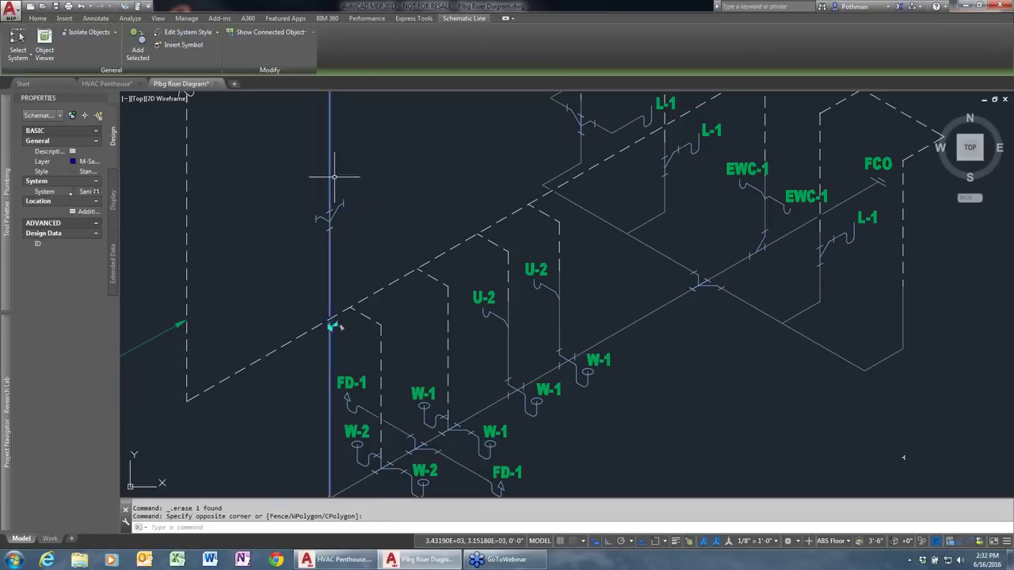
right_click(335, 176)
click(373, 274)
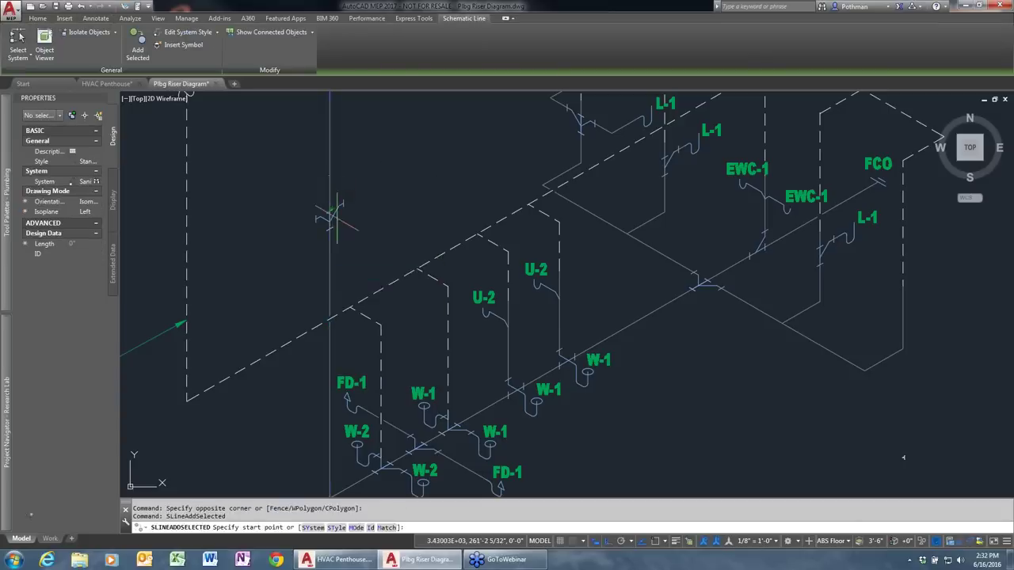
click(329, 214)
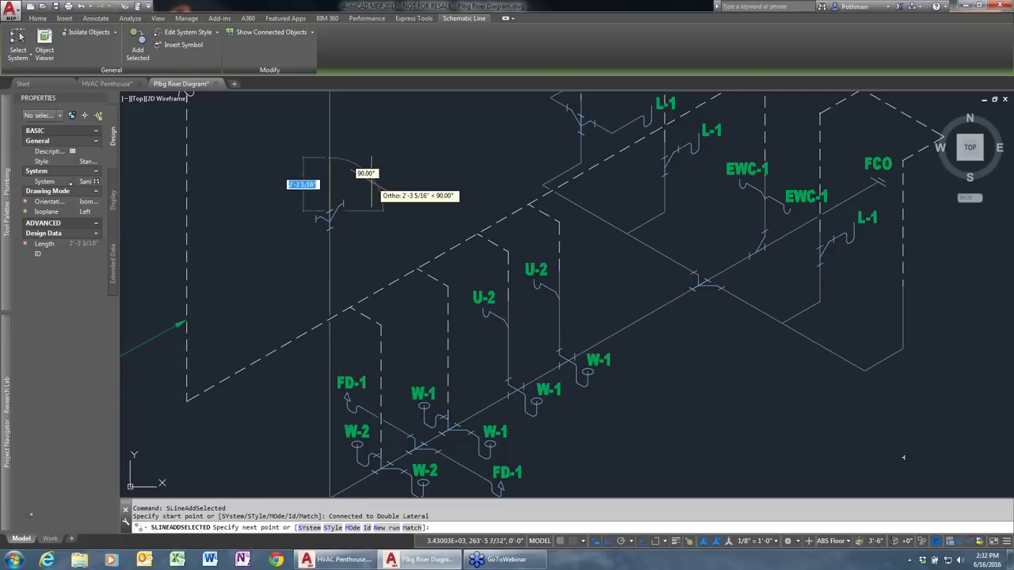
text(mo)
key(Return)
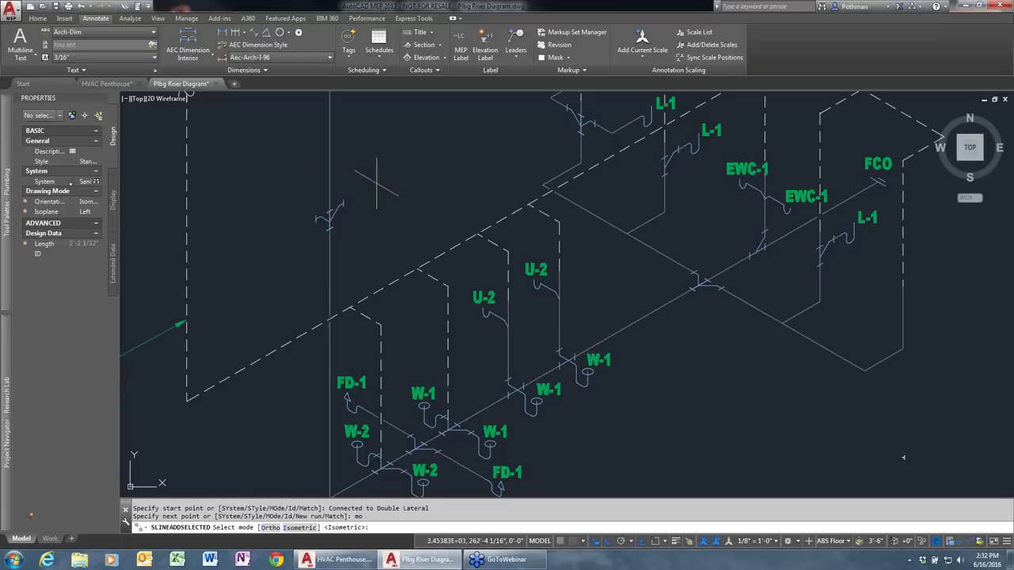
text(t)
key(Return)
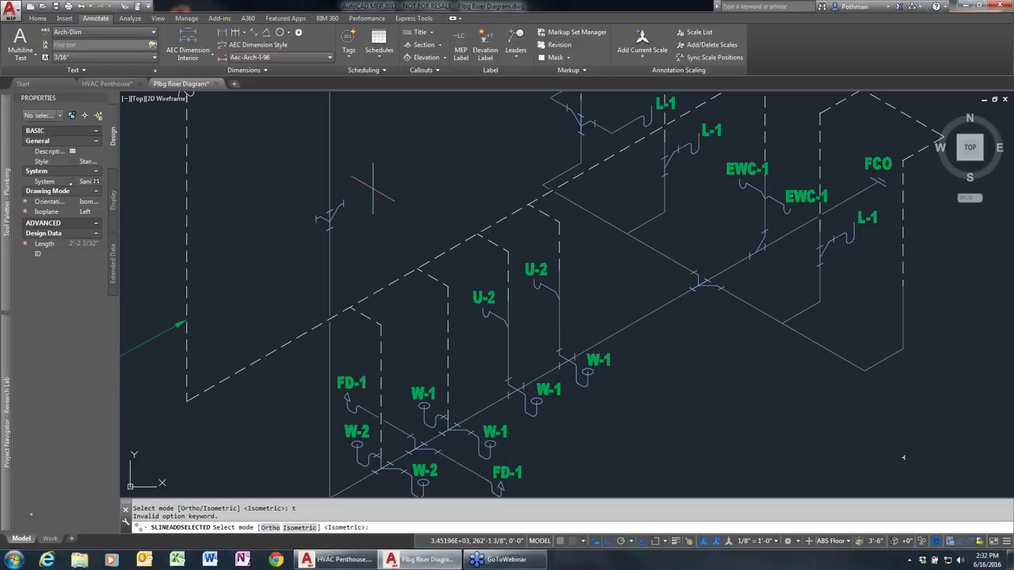
key(Return)
text(t)
key(Return)
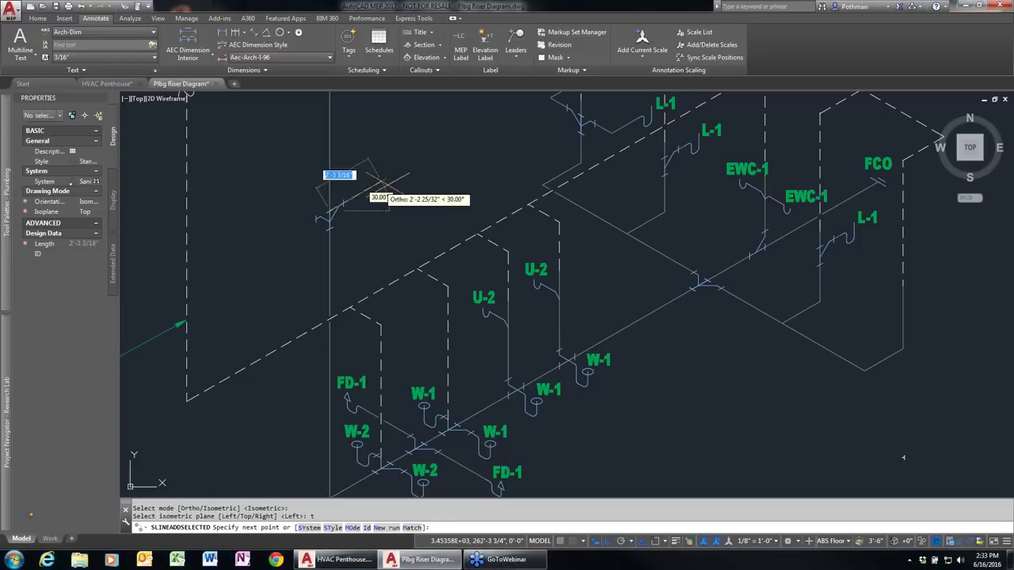
click(370, 172)
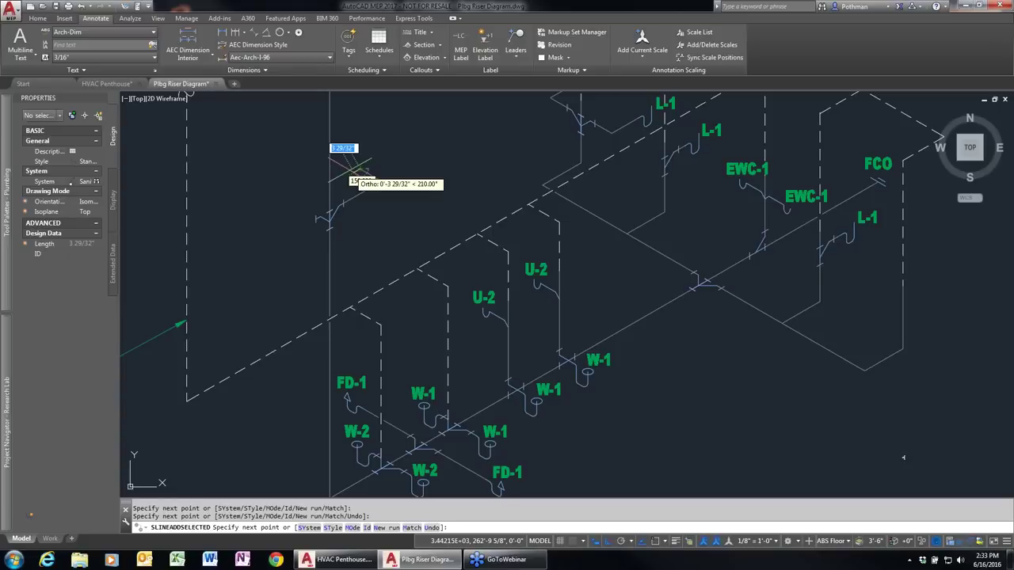
click(351, 197)
key(Return)
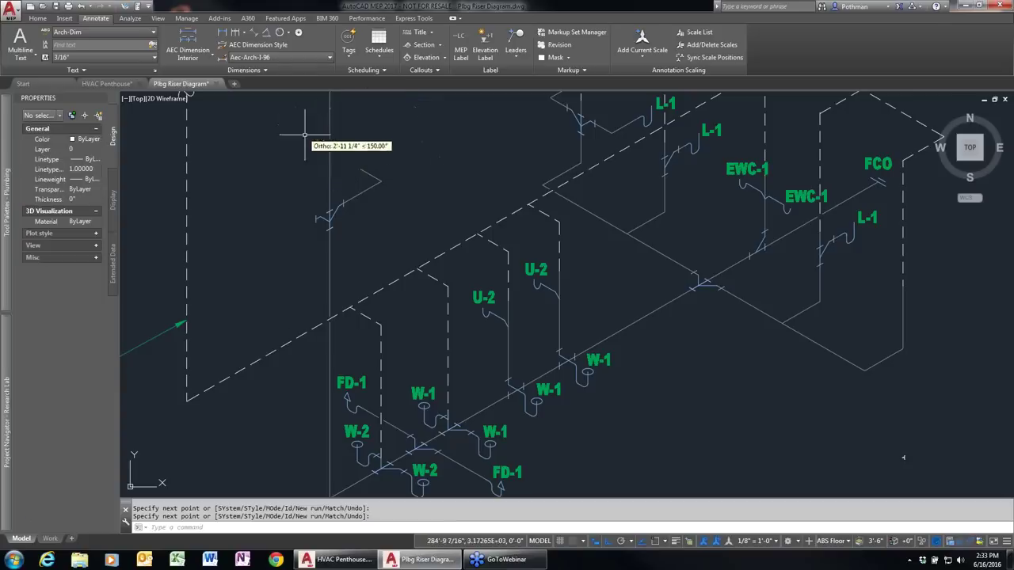
Add a matching schematic line from the stack fitting's left-hand branch, running down-left and ending with a short up-left leg.
click(341, 207)
click(381, 165)
right_click(357, 200)
click(391, 296)
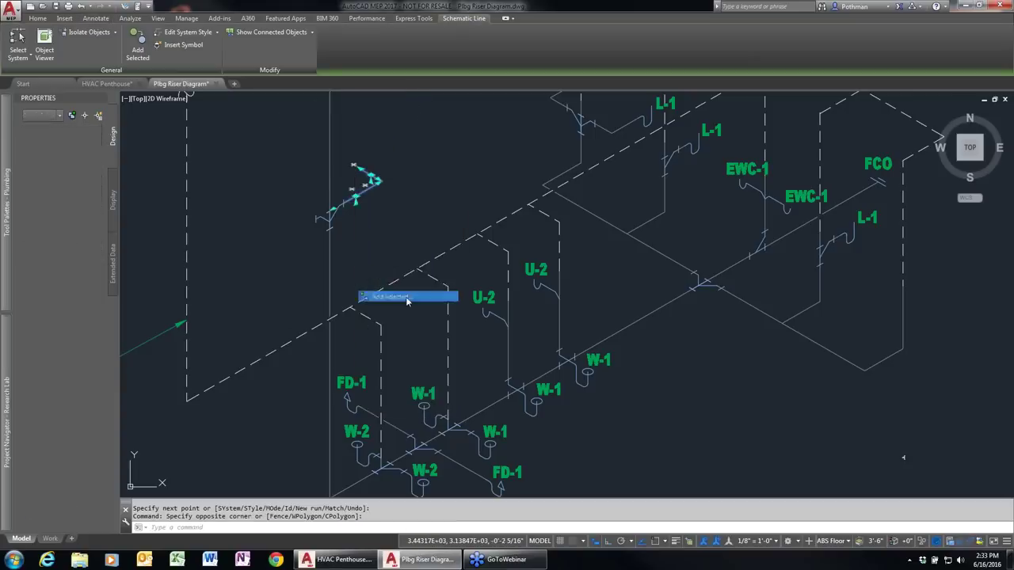
click(330, 214)
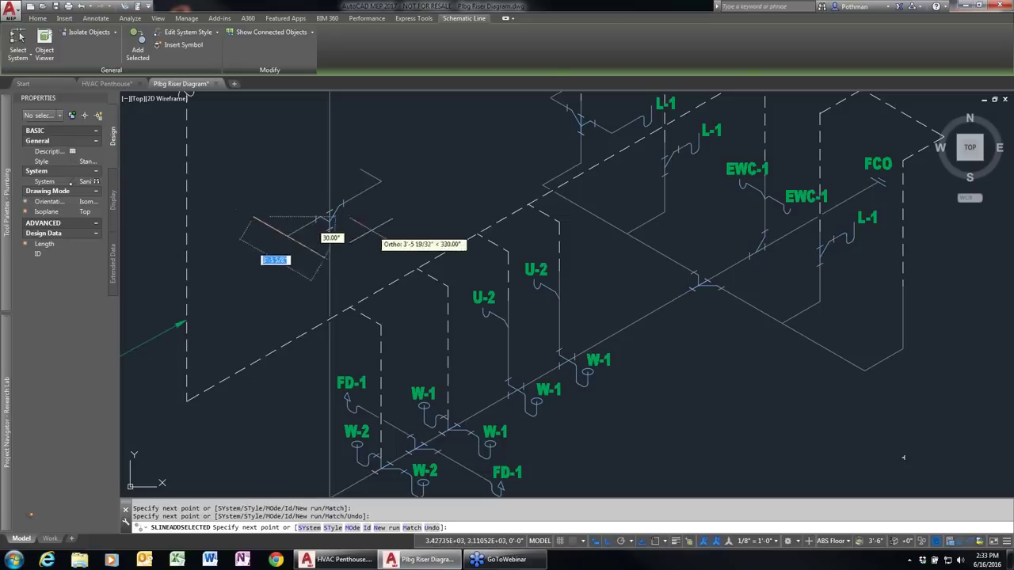
key(Return)
Add copies of the upper L-1 fixture symbol to the free ends of both new stack branch lines.
click(639, 121)
right_click(647, 132)
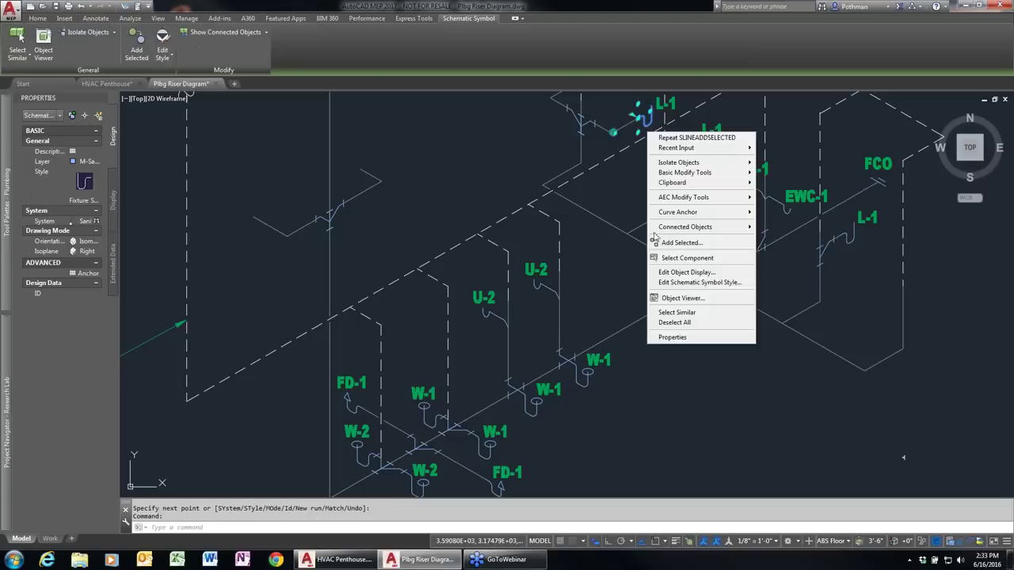
click(683, 244)
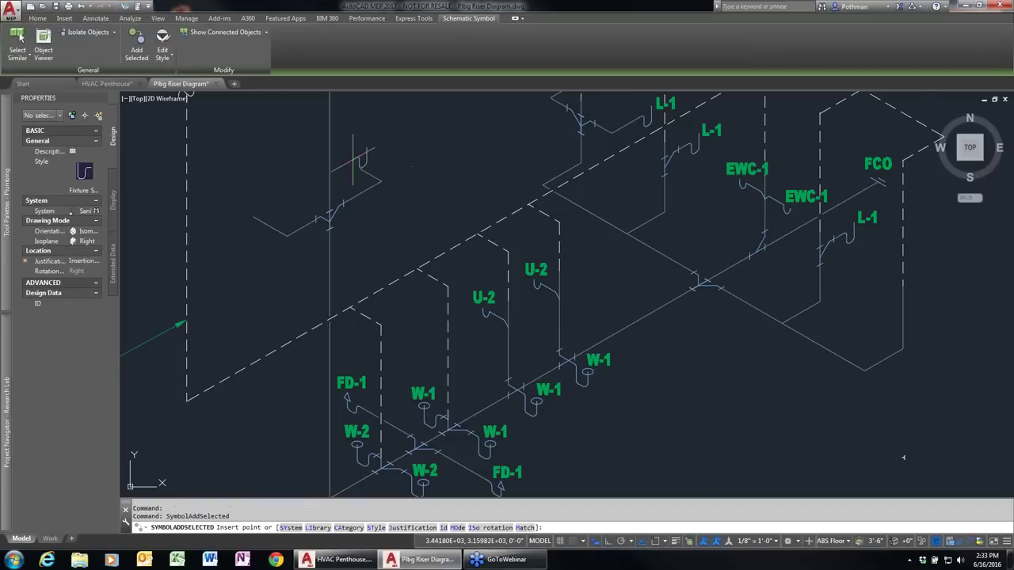
click(369, 179)
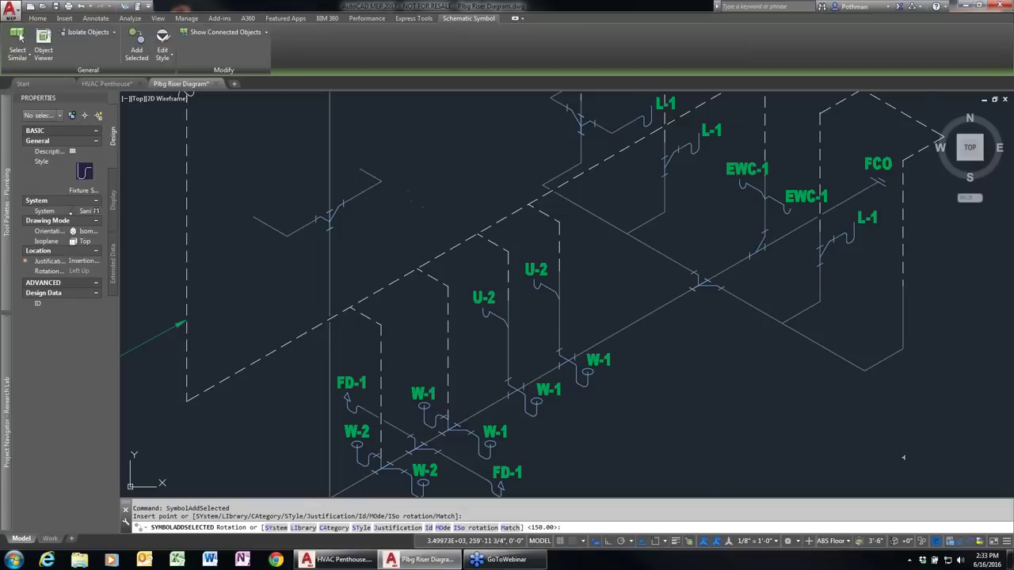
click(463, 235)
click(271, 228)
key(Escape)
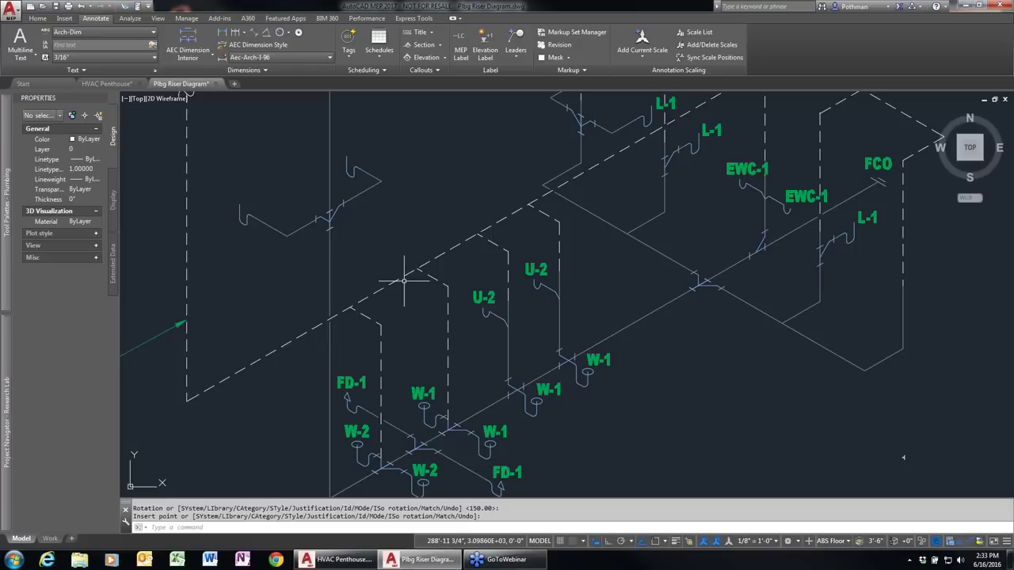
Close the Plbg Riser Diagram drawing without saving and open the Mech Schematics construct from the Schematics folder.
click(213, 83)
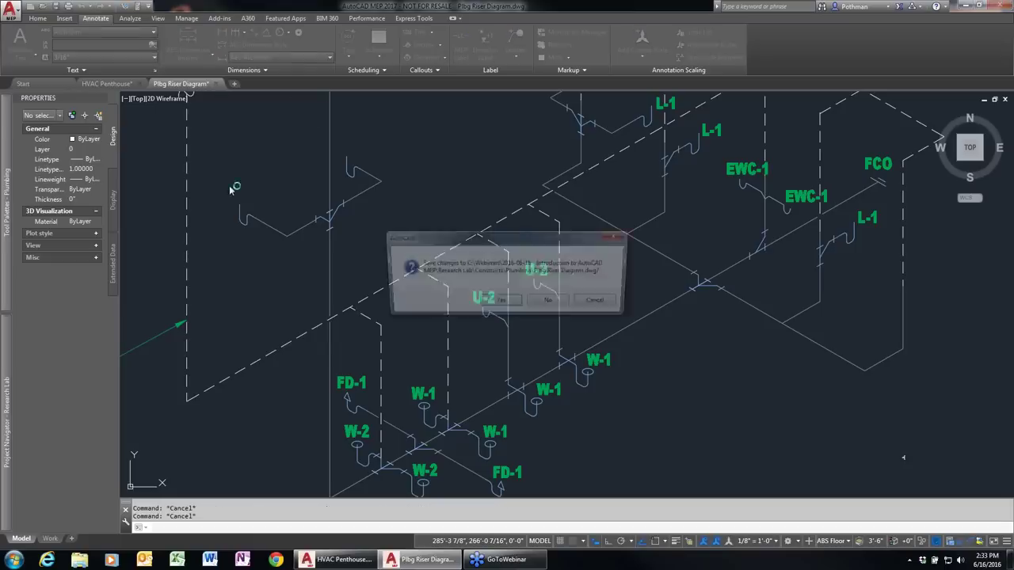
click(555, 303)
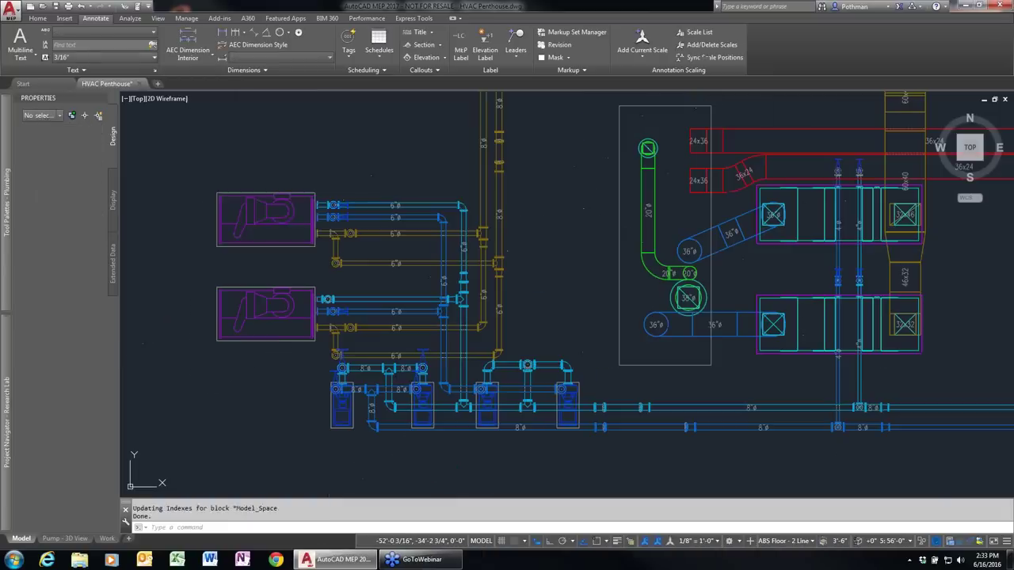
mouse_move(2, 383)
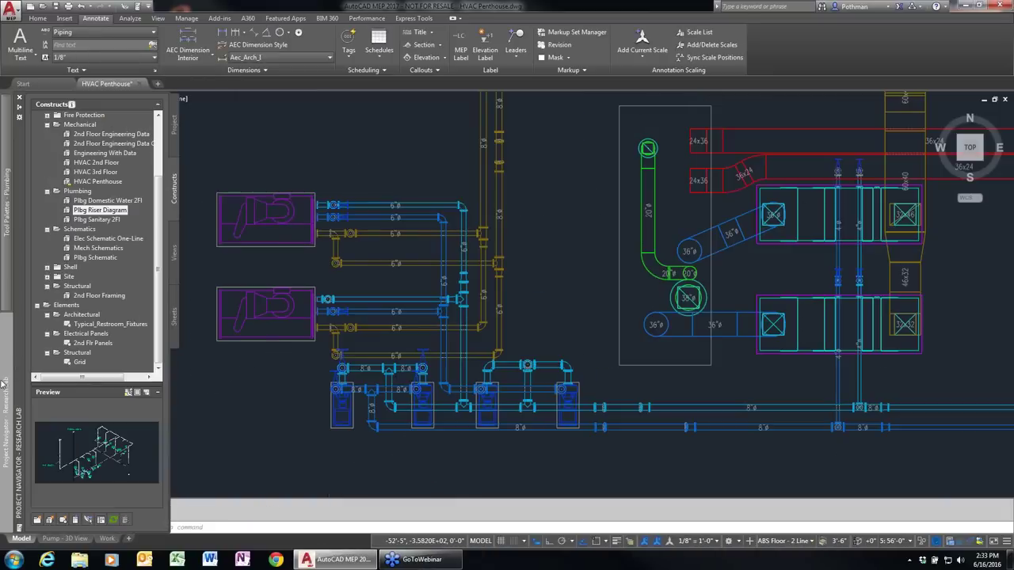
mouse_move(91, 253)
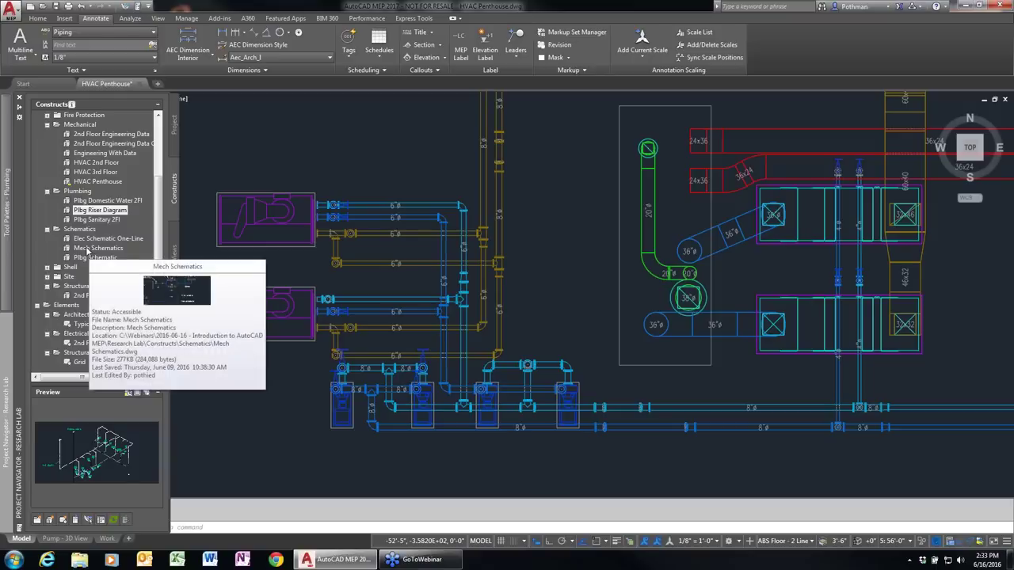
double_click(89, 248)
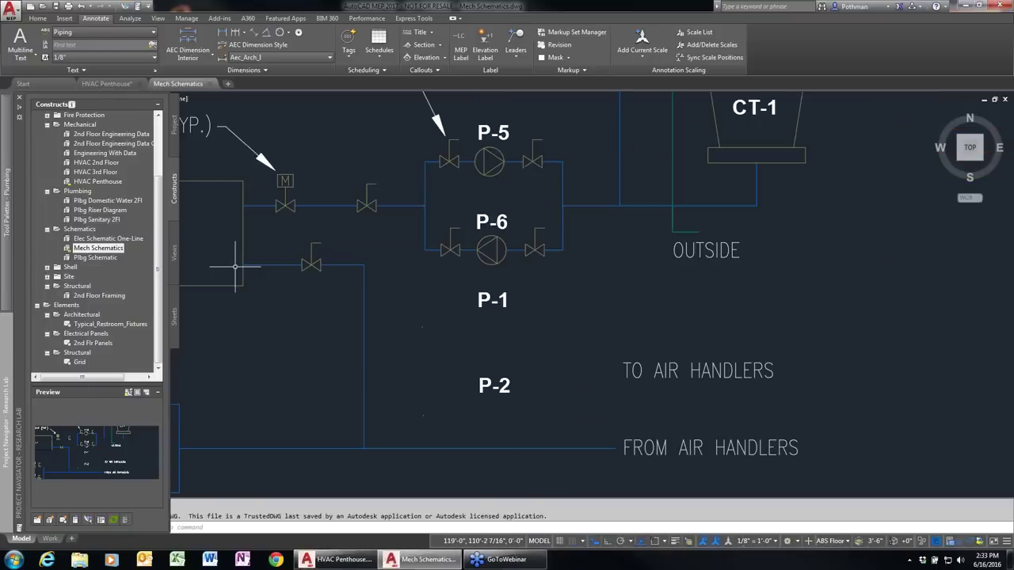
Draw a schematic line matching C-1's lower pipe, from its vertical run through the P-1 label, ending above TO AIR HANDLERS.
scroll(385, 283, down, 5)
scroll(371, 279, up, 3)
scroll(371, 279, up, 4)
scroll(529, 320, down, 2)
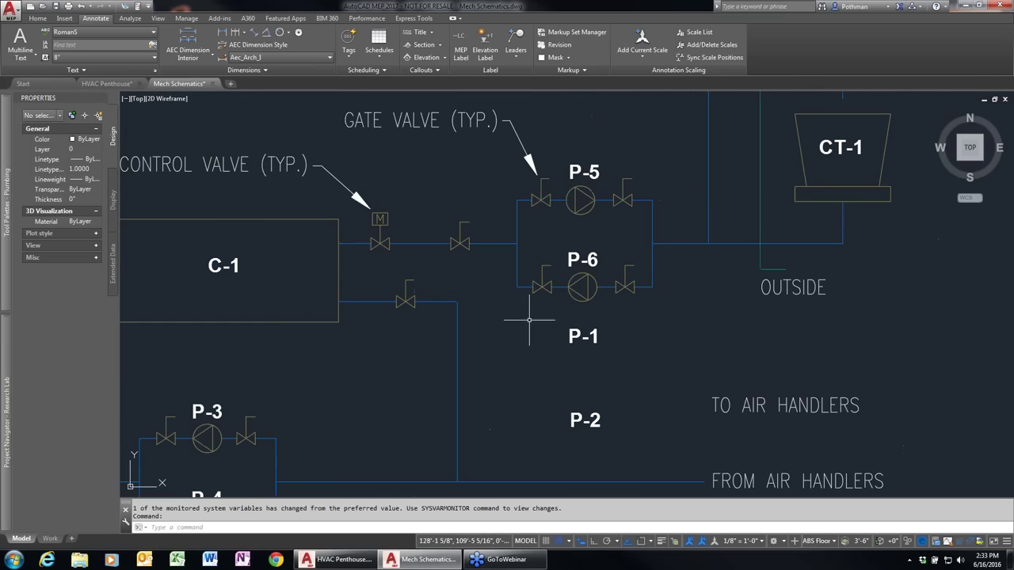
middle_drag(598, 343, 615, 306)
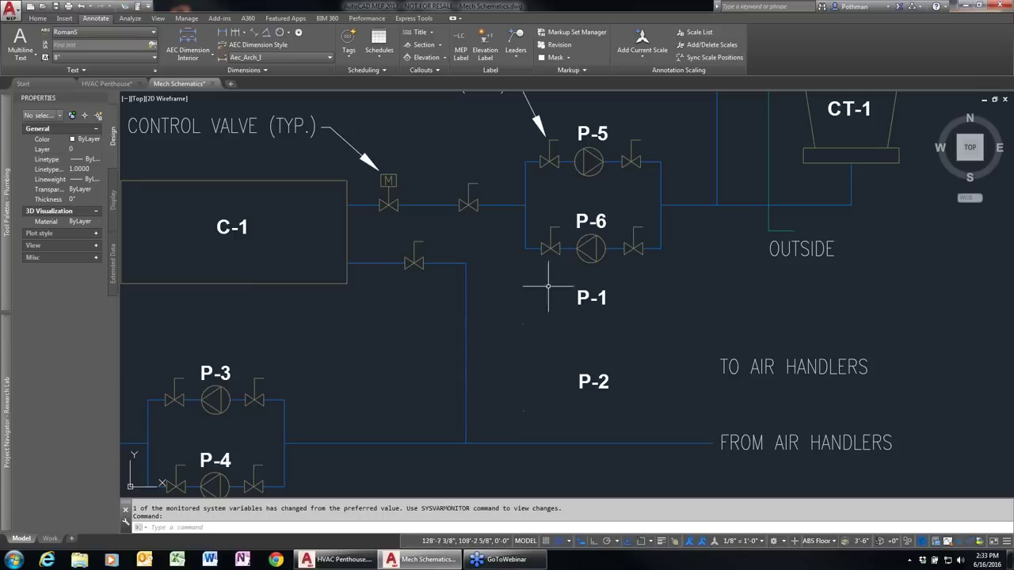
click(466, 338)
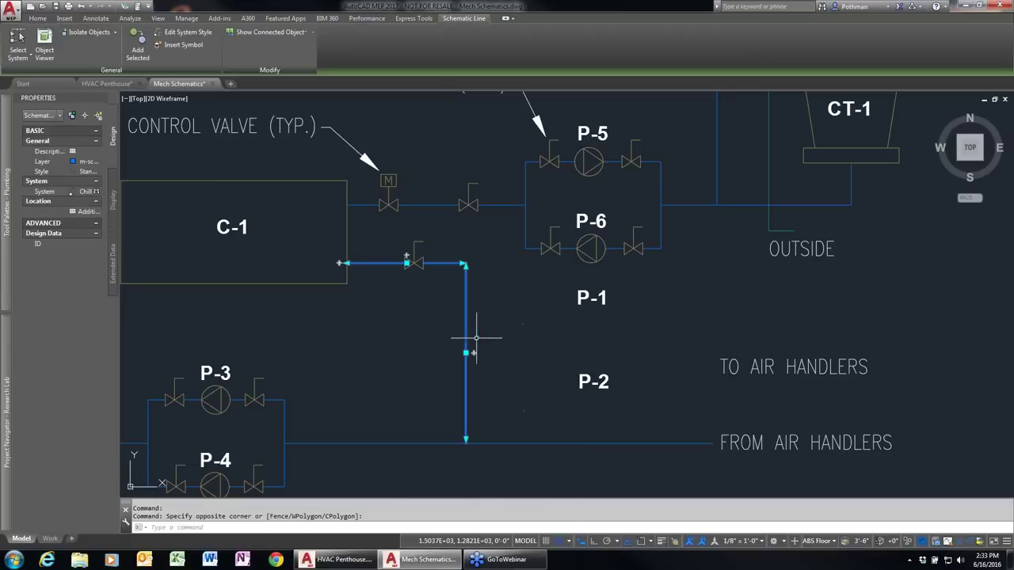
right_click(476, 336)
click(511, 424)
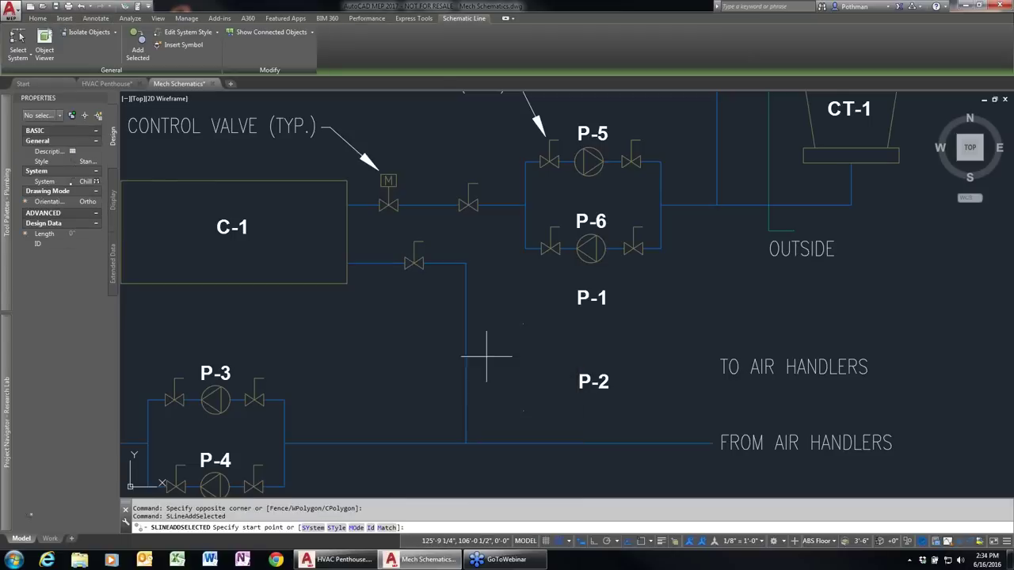
click(466, 346)
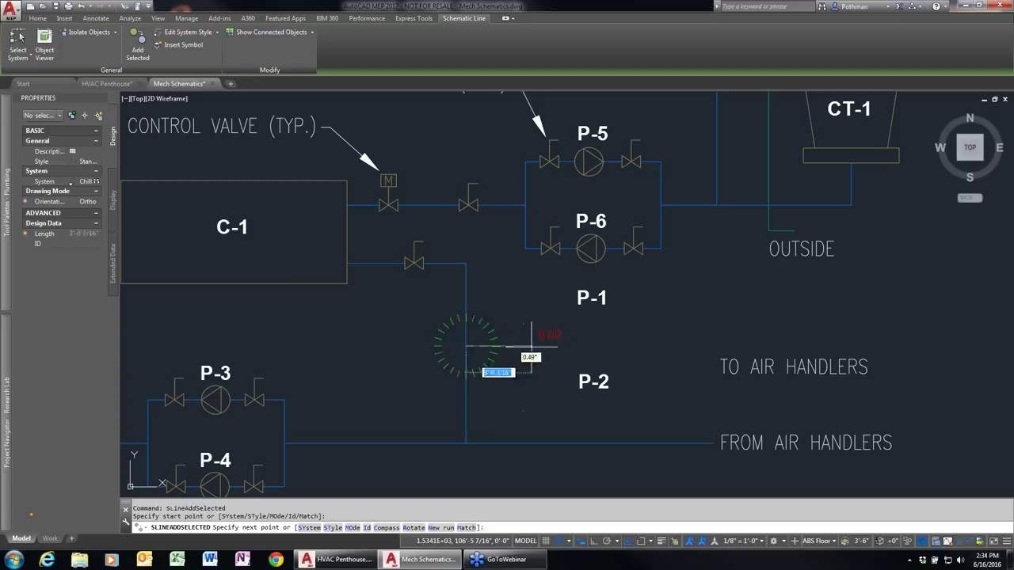
click(532, 345)
click(531, 302)
click(671, 301)
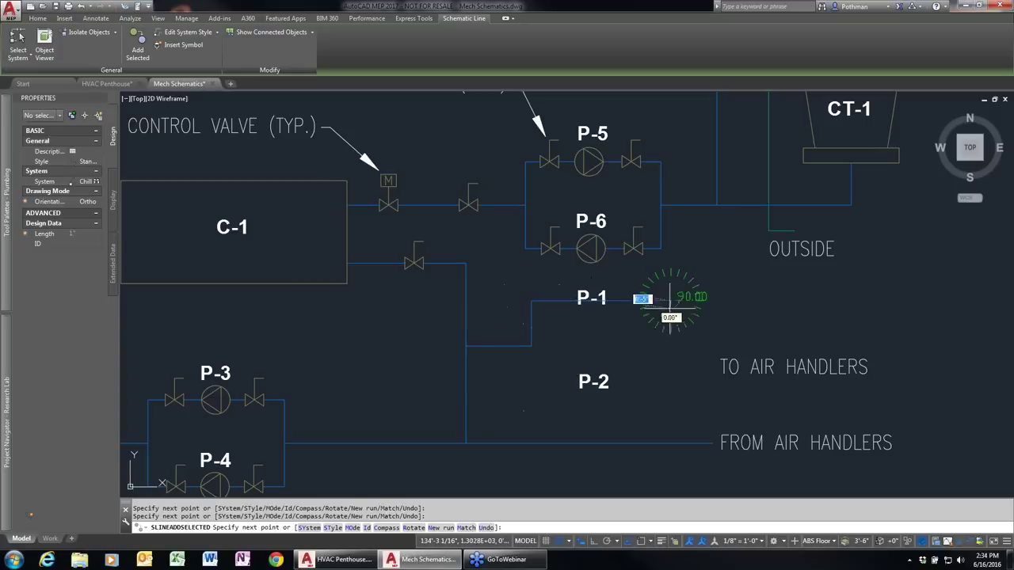
click(671, 342)
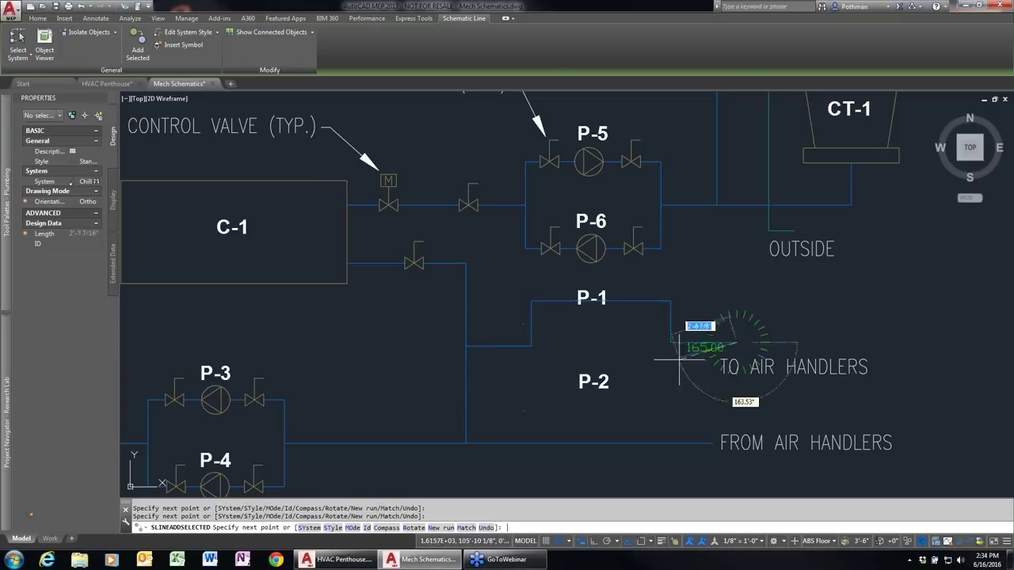
click(737, 343)
key(Return)
Draw the parallel lower branch through the P-2 label, connecting the two corners of the P-1 line to close the loop.
key(Return)
click(525, 347)
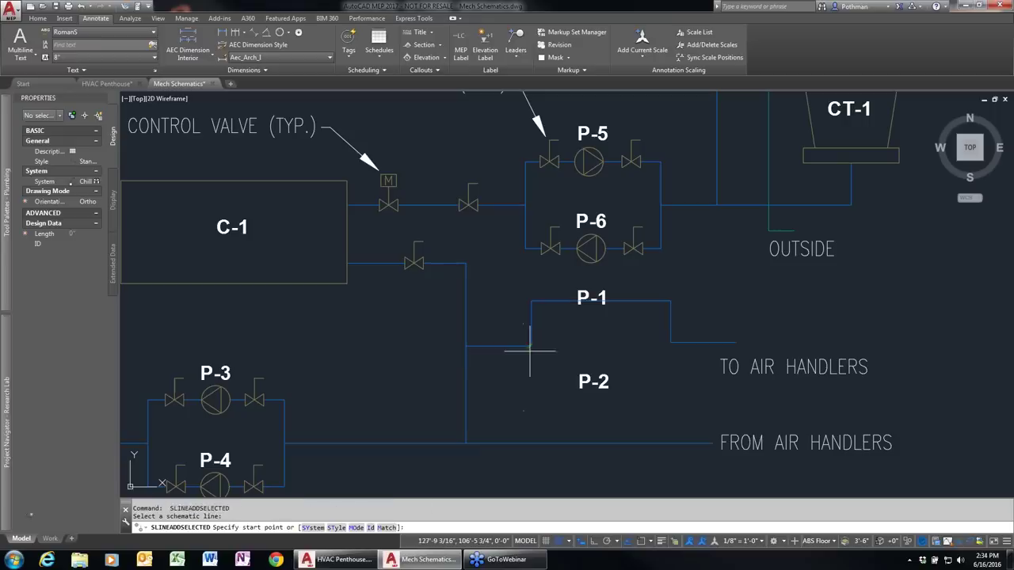
click(531, 391)
click(672, 392)
click(671, 342)
key(Return)
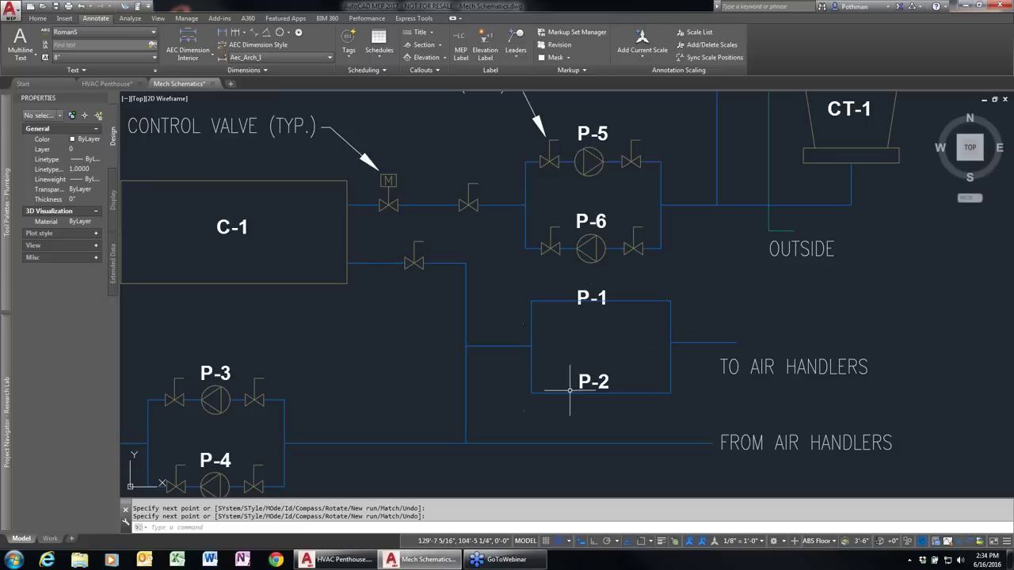
Add pump symbols matching P-5 to the upper P-1 branch and the lower P-2 branch of the new loop.
click(591, 163)
right_click(589, 163)
click(611, 275)
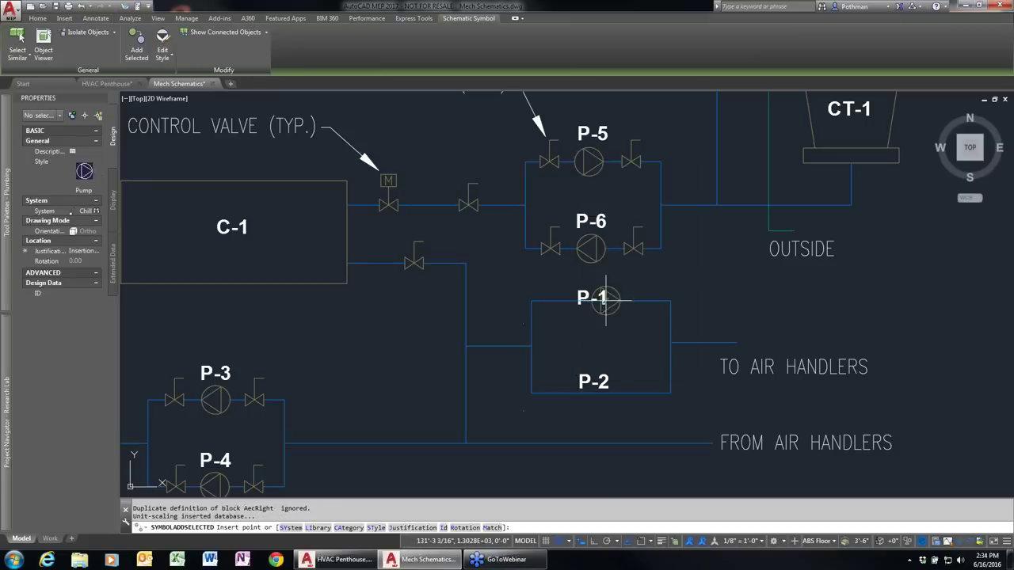
click(597, 301)
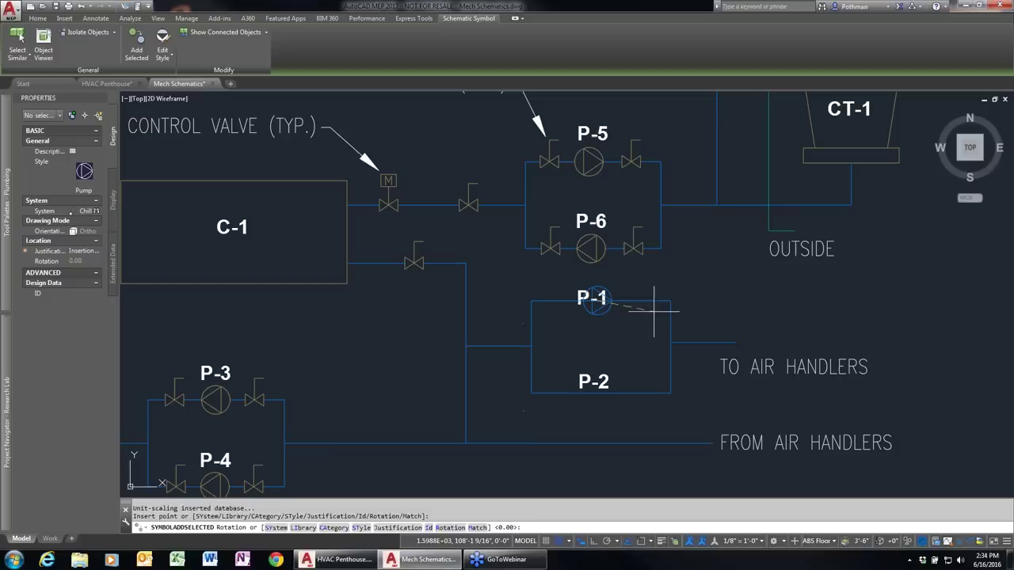
click(601, 393)
click(547, 395)
key(Return)
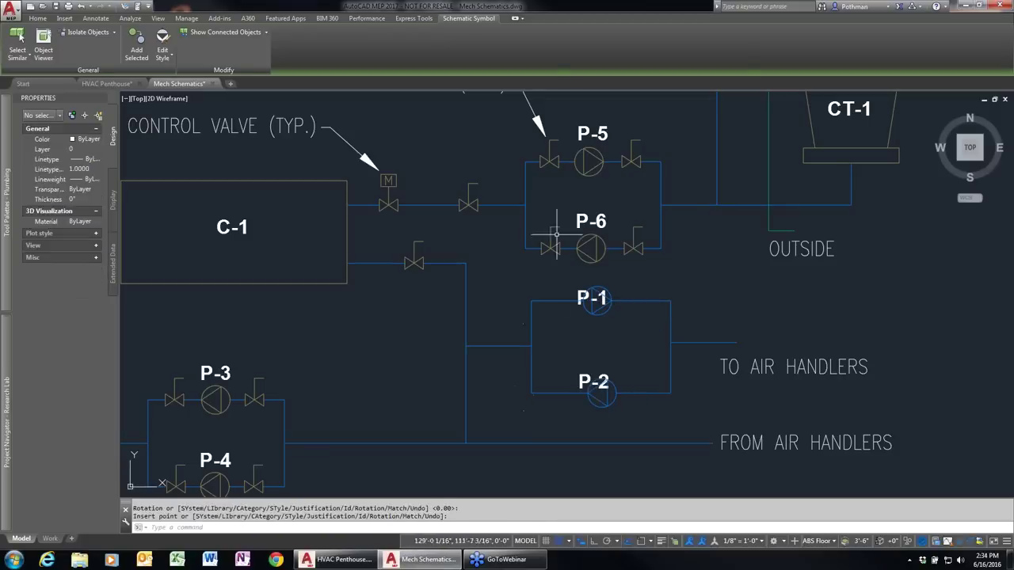
Add gate valves matching the one beside P-5 on both sides of the pumps on the P-1 and P-2 branches.
click(547, 160)
right_click(547, 161)
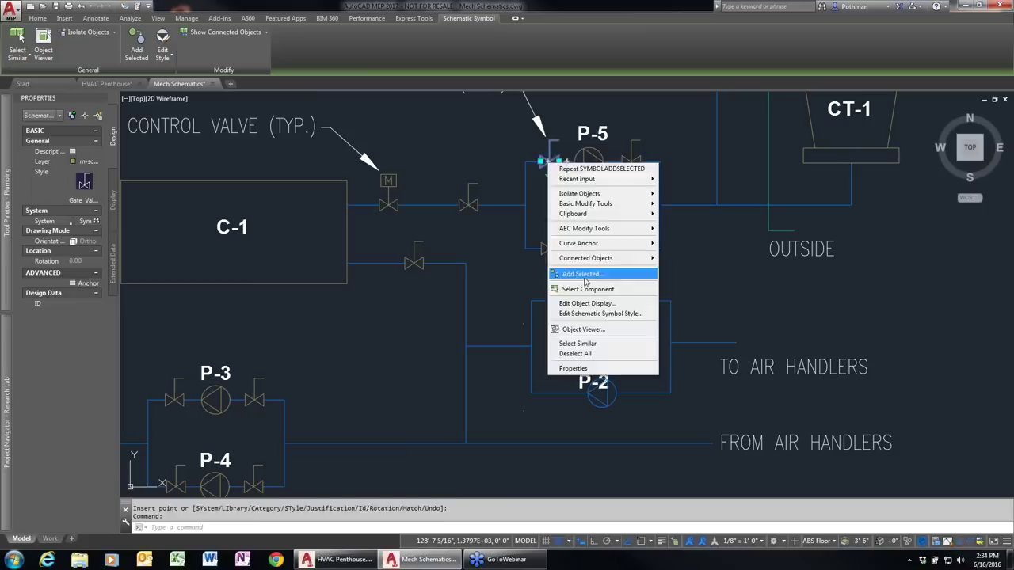
click(583, 274)
click(581, 301)
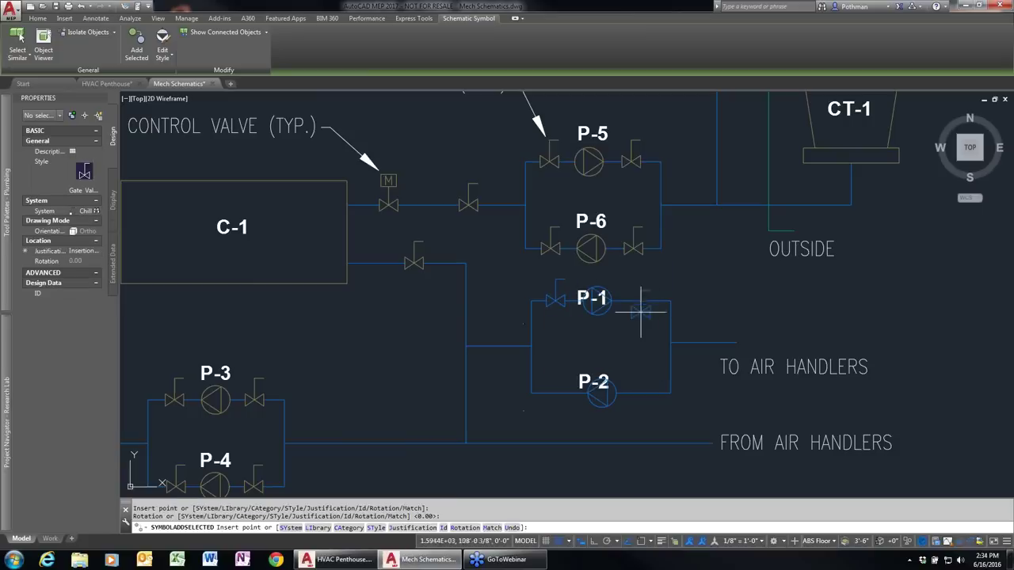
click(644, 299)
click(649, 303)
click(554, 391)
click(555, 392)
click(642, 393)
click(643, 394)
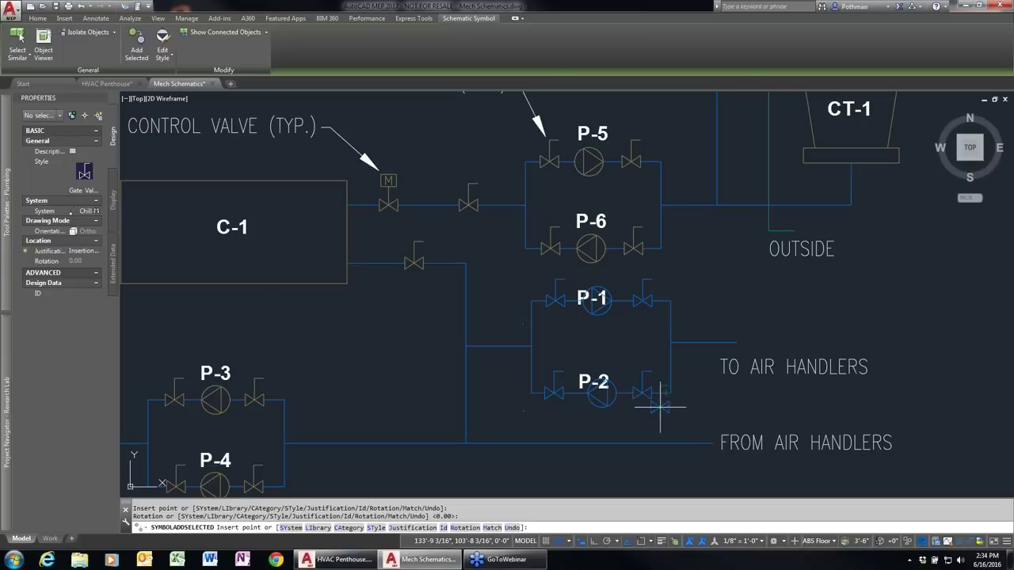
key(Return)
Move the lower P-2 branch downward with its connected pump and valves, and bring it back to the P-2 label.
click(643, 393)
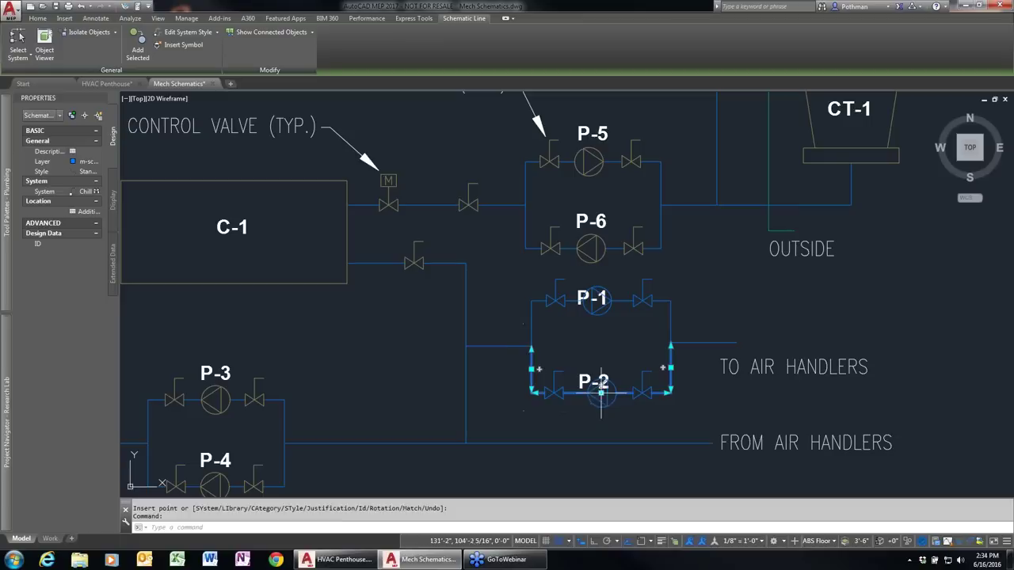
click(602, 392)
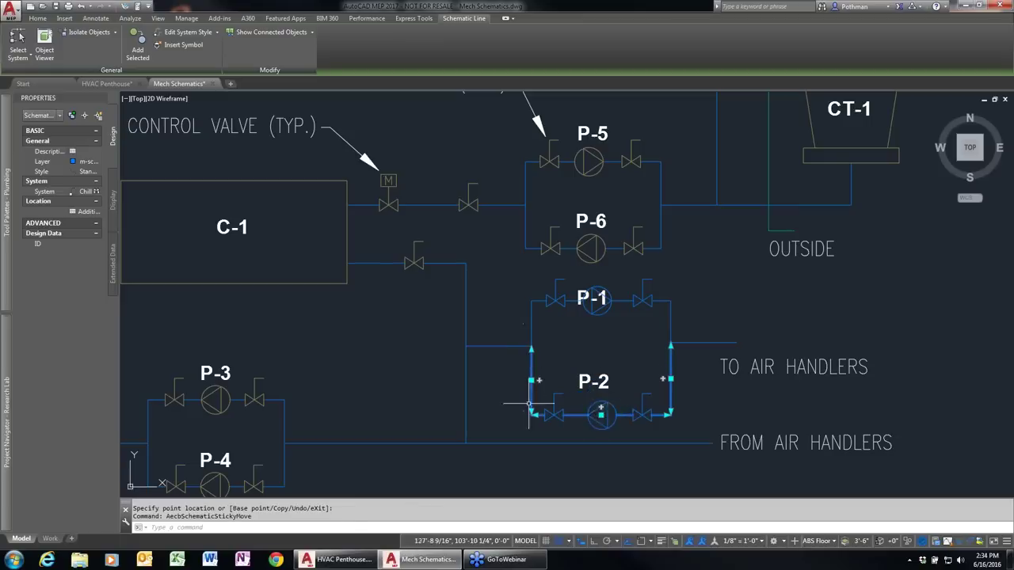
click(602, 409)
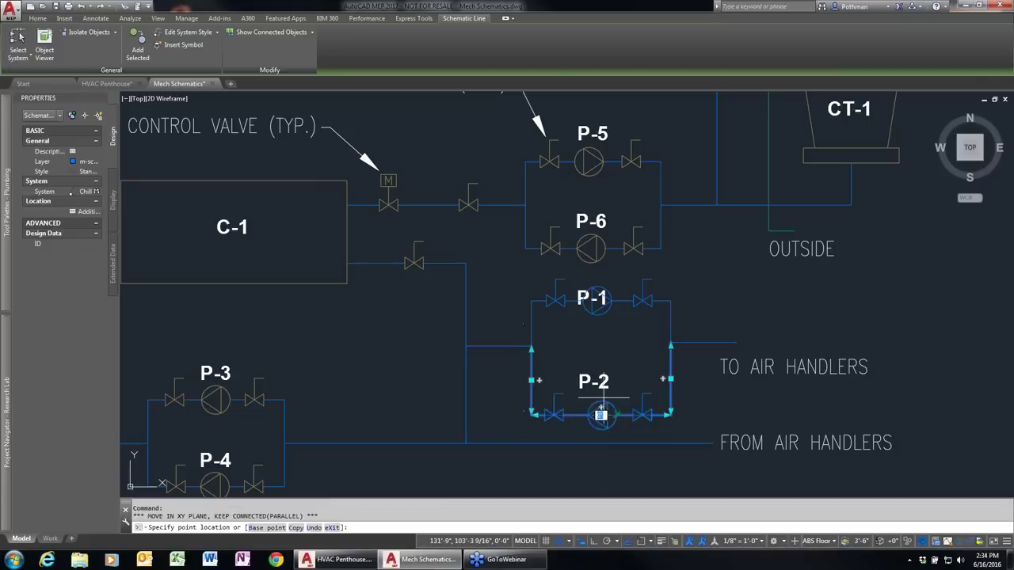
key(Escape)
key(Escape)
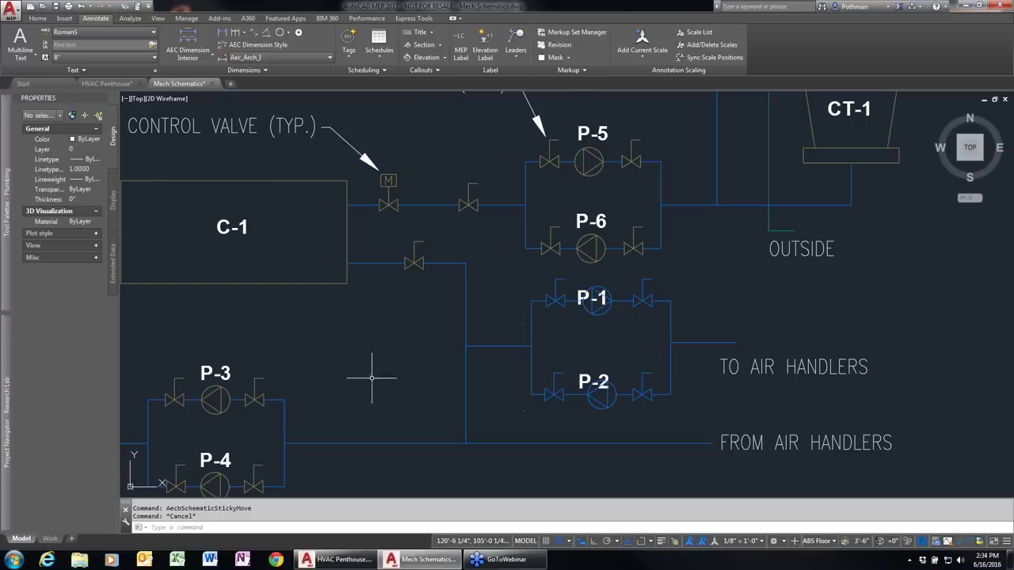
Close the Mech Schematics drawing without saving and open the Plbg Schematic construct from the Schematics folder.
scroll(353, 386, down, 2)
middle_drag(233, 405, 333, 402)
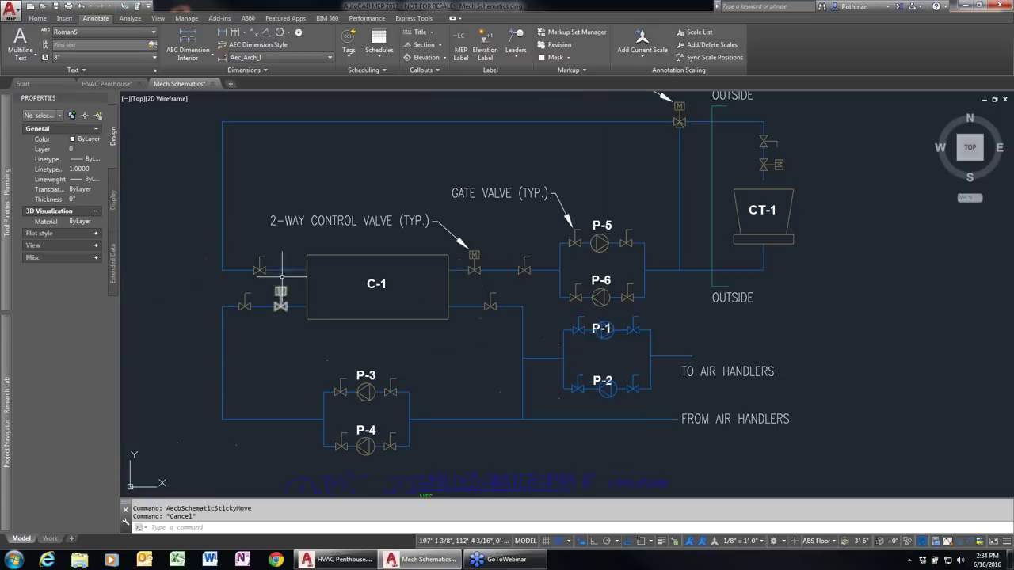
click(212, 84)
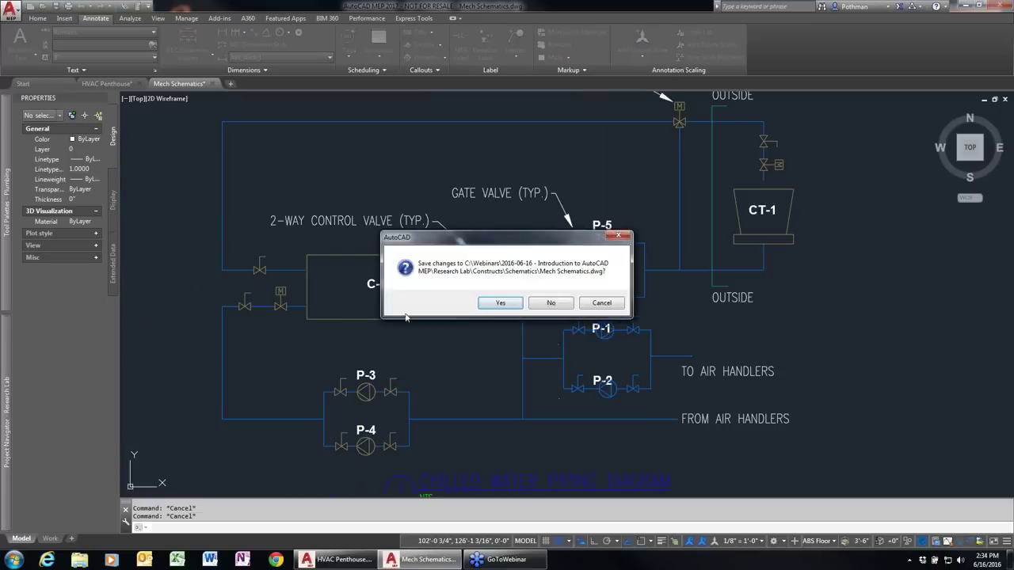
click(552, 304)
mouse_move(3, 367)
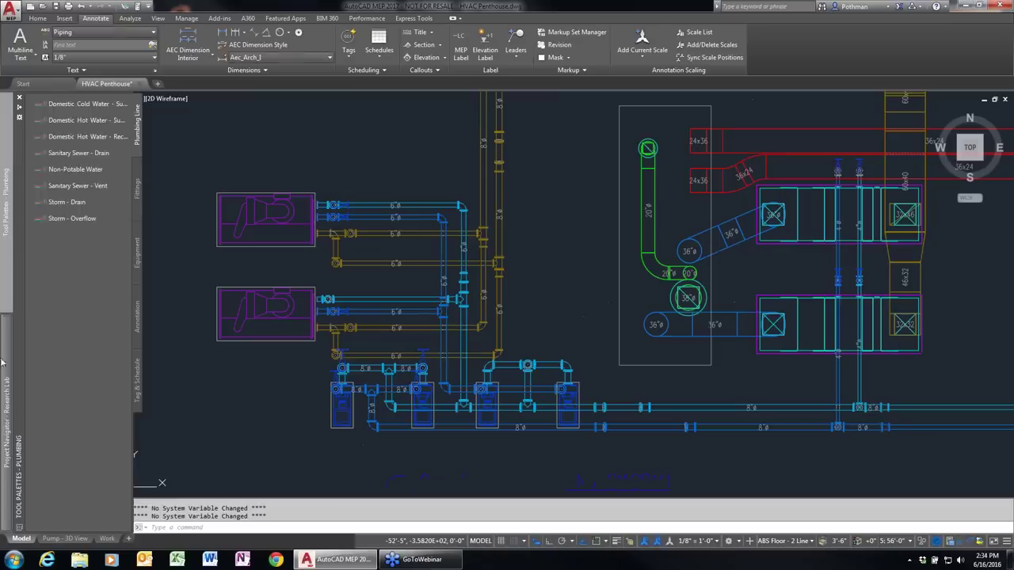
double_click(93, 259)
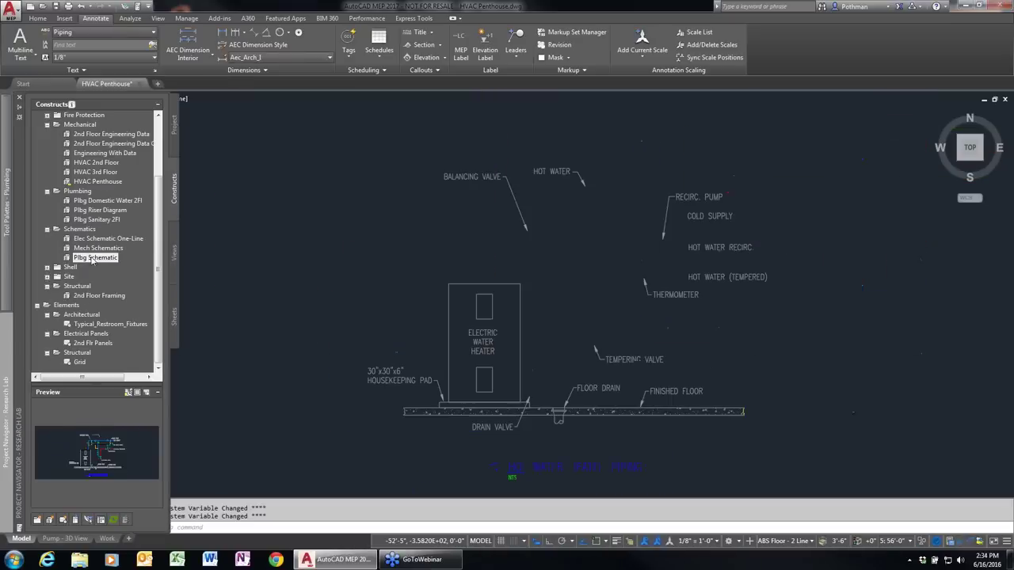
Examine the crossing options in the annotation settings of the cold supply line's schematic line style, and cancel out.
scroll(547, 236, up, 4)
click(705, 152)
click(710, 155)
right_click(705, 159)
click(757, 285)
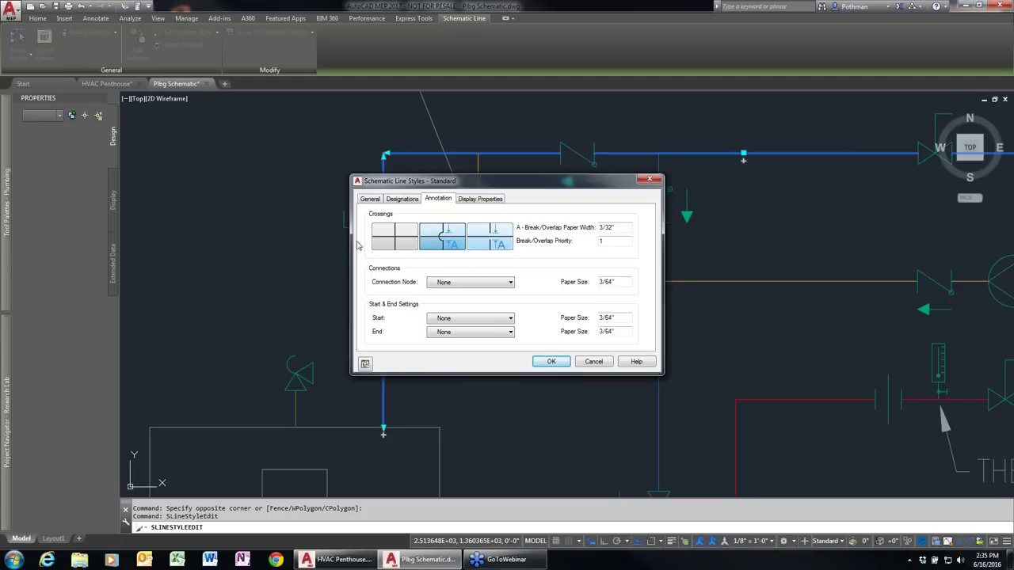
click(594, 363)
Start a schematic line matching the short heater relief pipe at the pressure relief valve, running horizontally across the blue pipe past the heater.
scroll(369, 294, up, 4)
scroll(515, 351, down, 2)
scroll(419, 371, down, 3)
scroll(389, 278, up, 4)
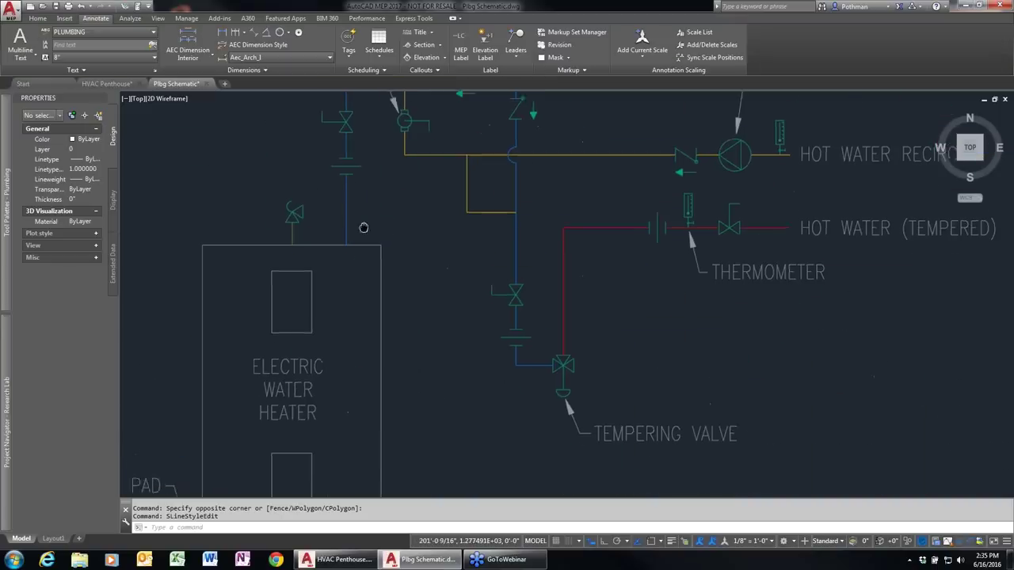
click(309, 269)
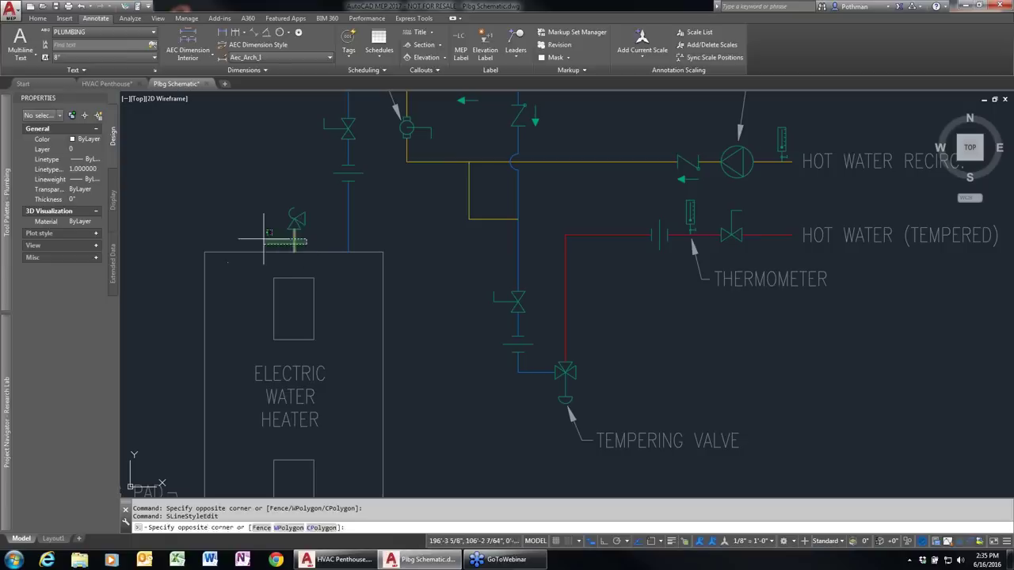
click(274, 222)
right_click(373, 370)
click(305, 339)
click(294, 222)
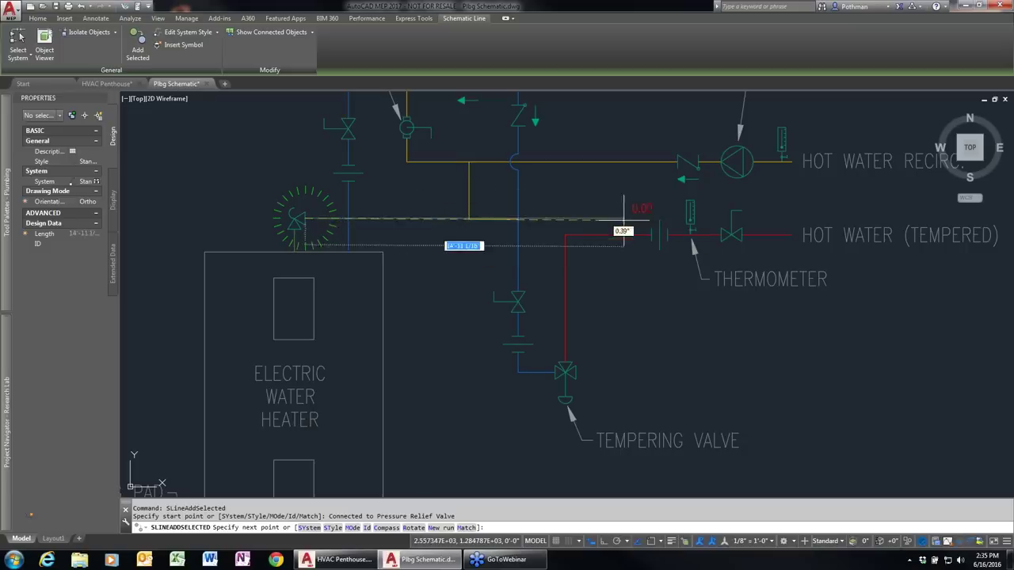
click(428, 218)
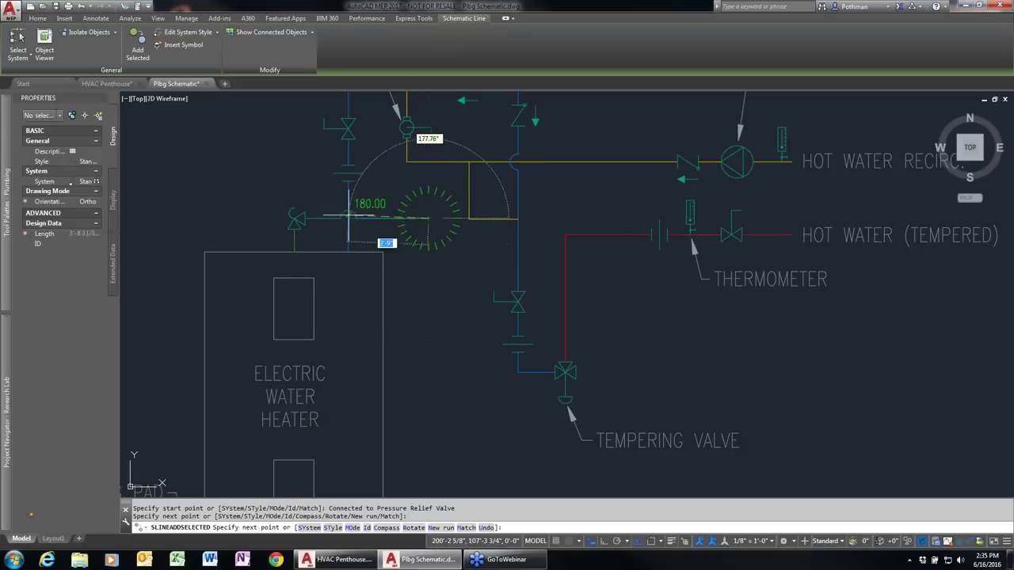
Continue the relief line down beside the water heater, jog it over above the floor drain, and end it just above the drain.
middle_drag(451, 467, 429, 265)
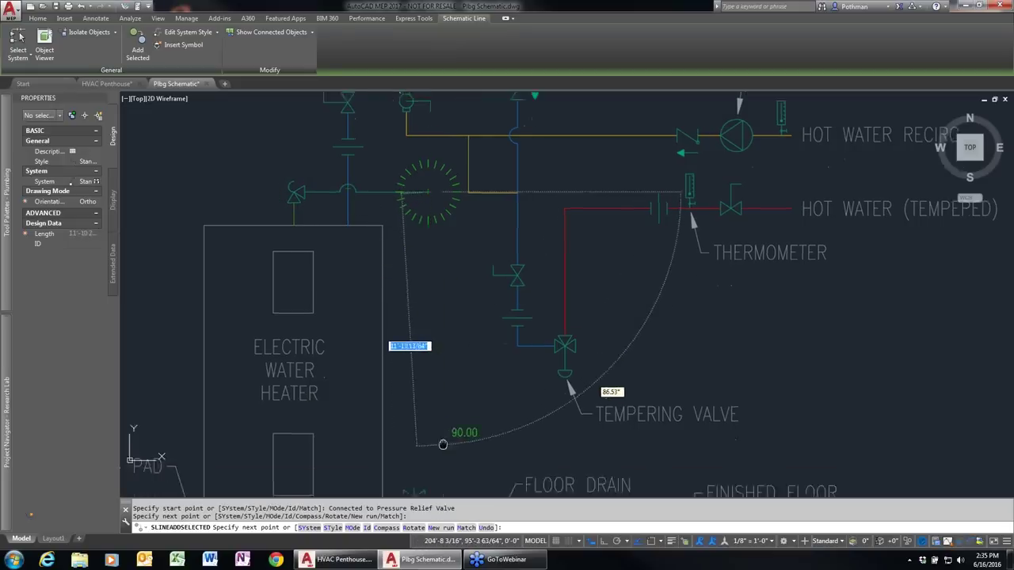
scroll(420, 269, up, 3)
click(406, 276)
click(476, 281)
click(475, 400)
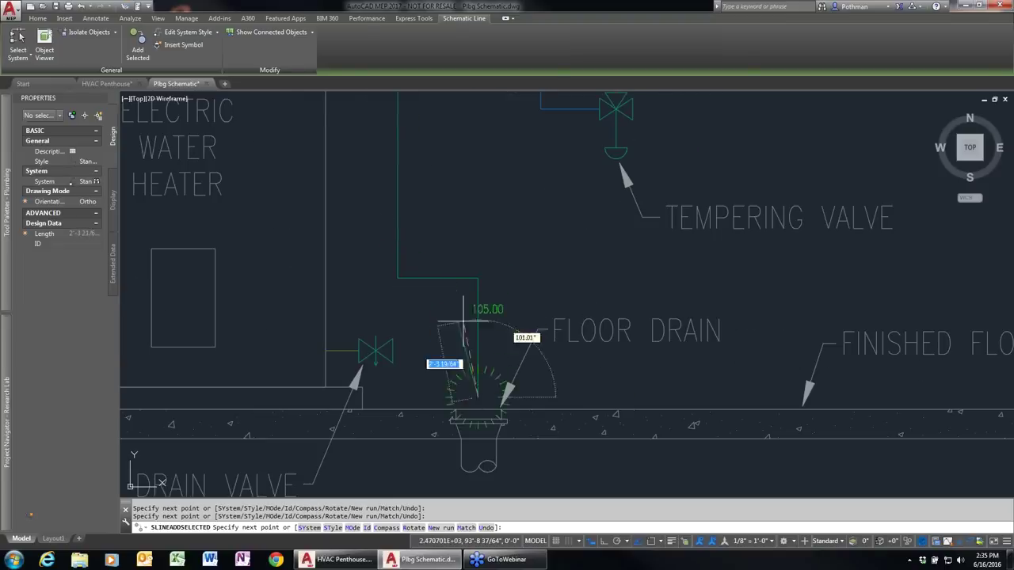
key(Return)
scroll(465, 328, down, 4)
mouse_move(516, 185)
middle_down()
mouse_move(458, 329)
mouse_move(464, 340)
middle_up()
click(380, 235)
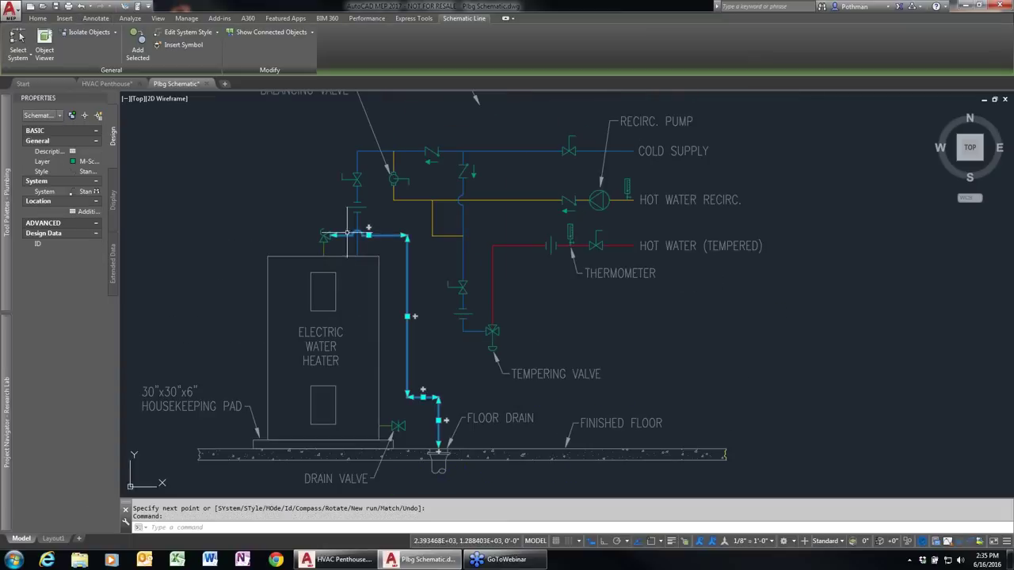
key(Escape)
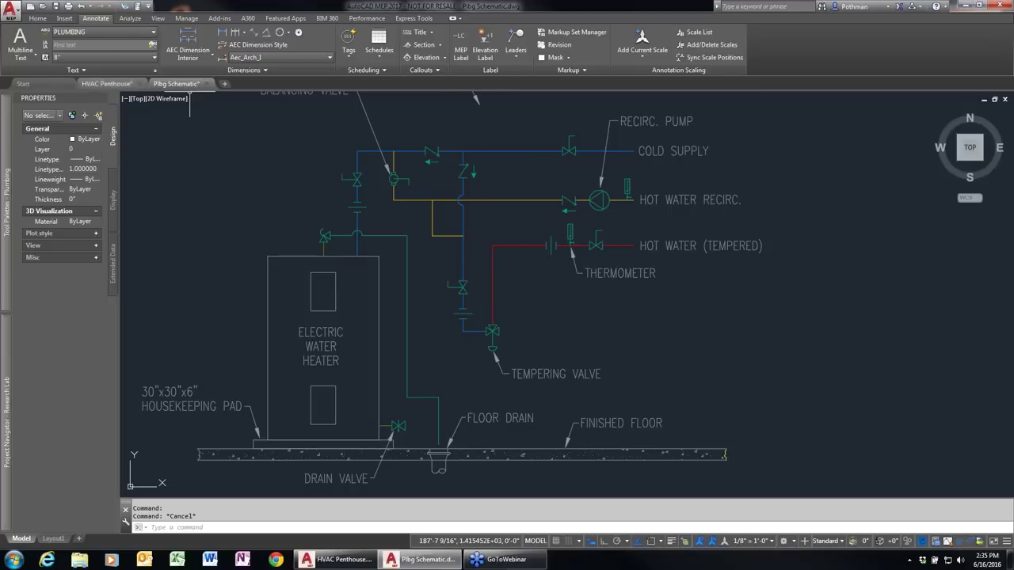
Close the Plbg Schematic drawing without saving and open the Lighting 2nd Floor construct.
click(206, 84)
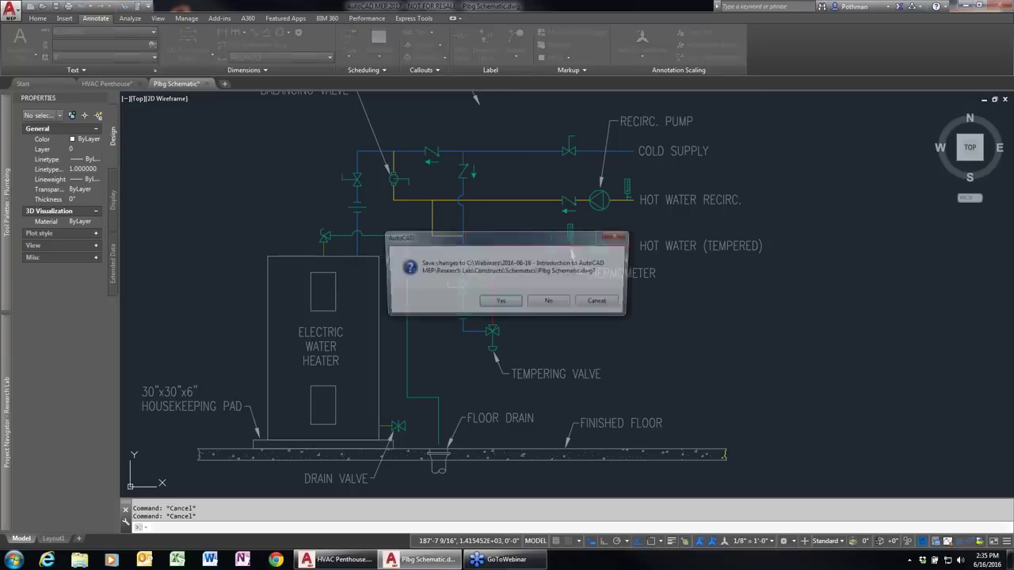
click(553, 301)
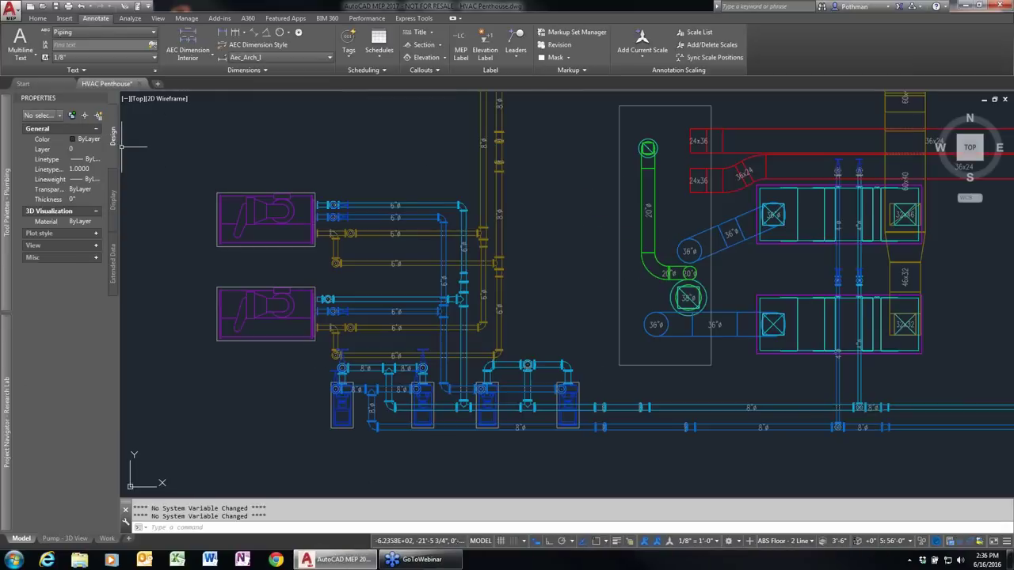
mouse_move(4, 384)
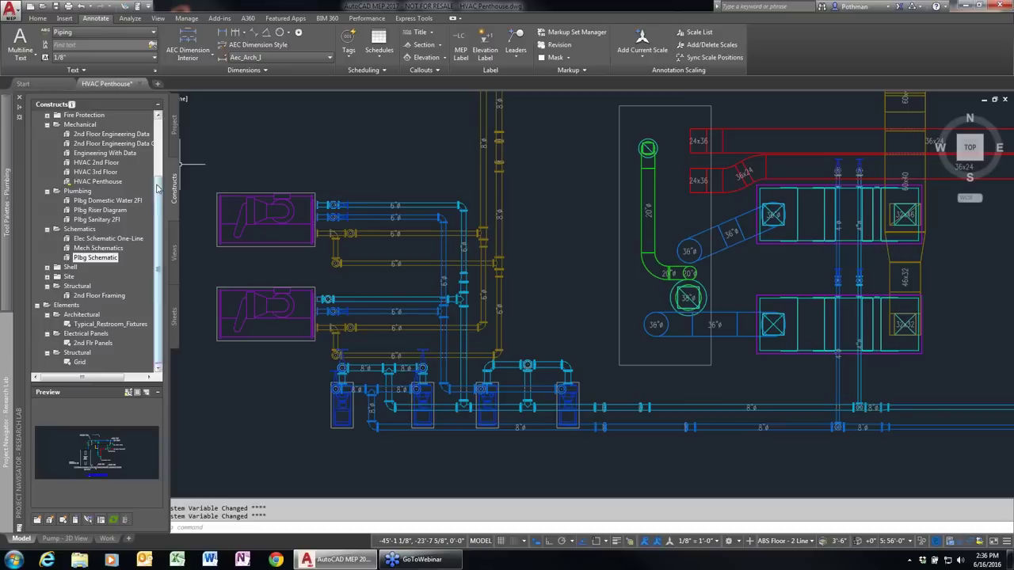
drag(159, 187, 155, 117)
double_click(115, 144)
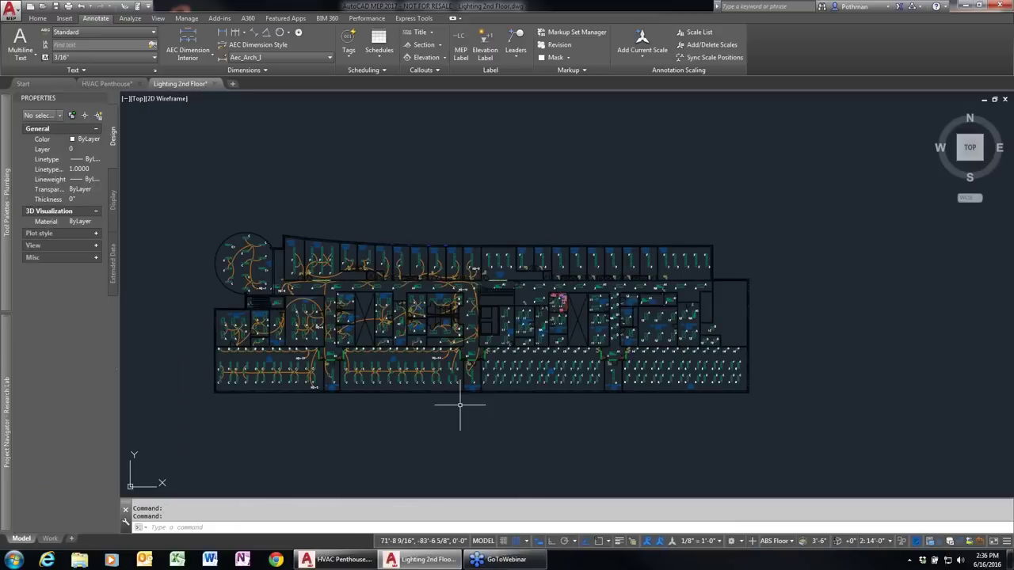
Examine the panel, circuit and load values in the electrical properties of a Type C light fixture in the unwired lab.
middle_drag(461, 404, 497, 389)
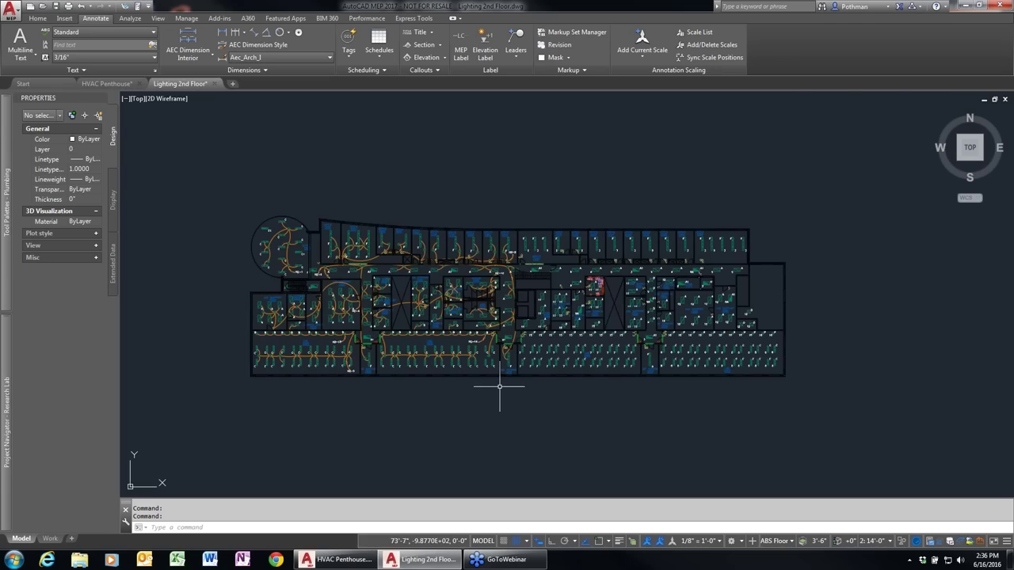
scroll(499, 386, up, 5)
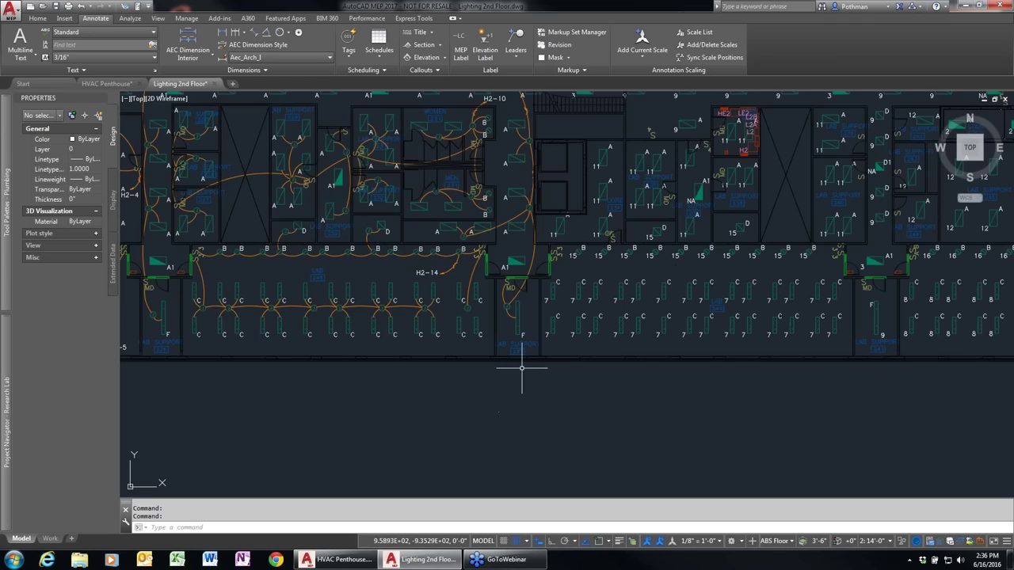
middle_drag(527, 362, 545, 477)
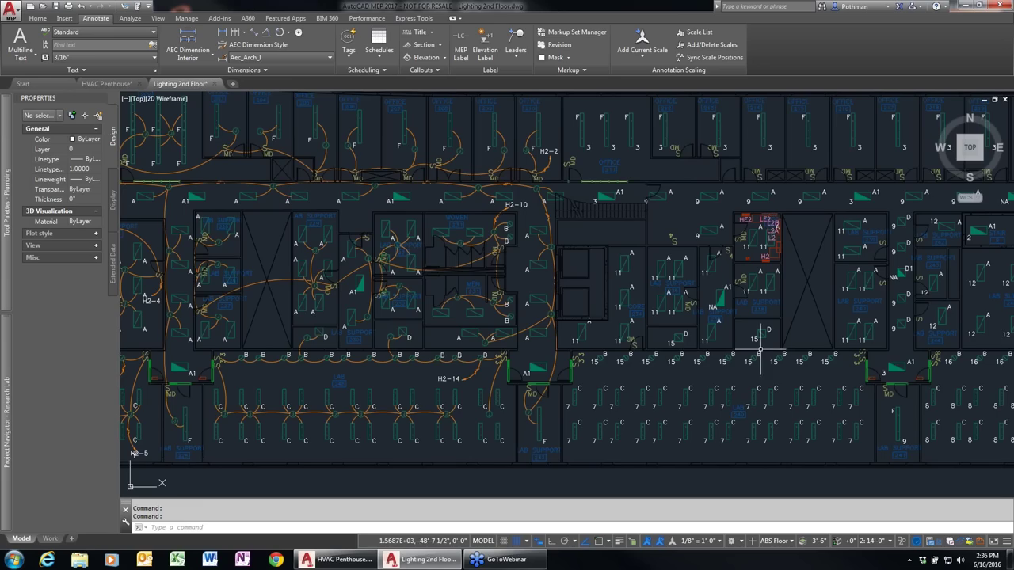
scroll(584, 405, up, 2)
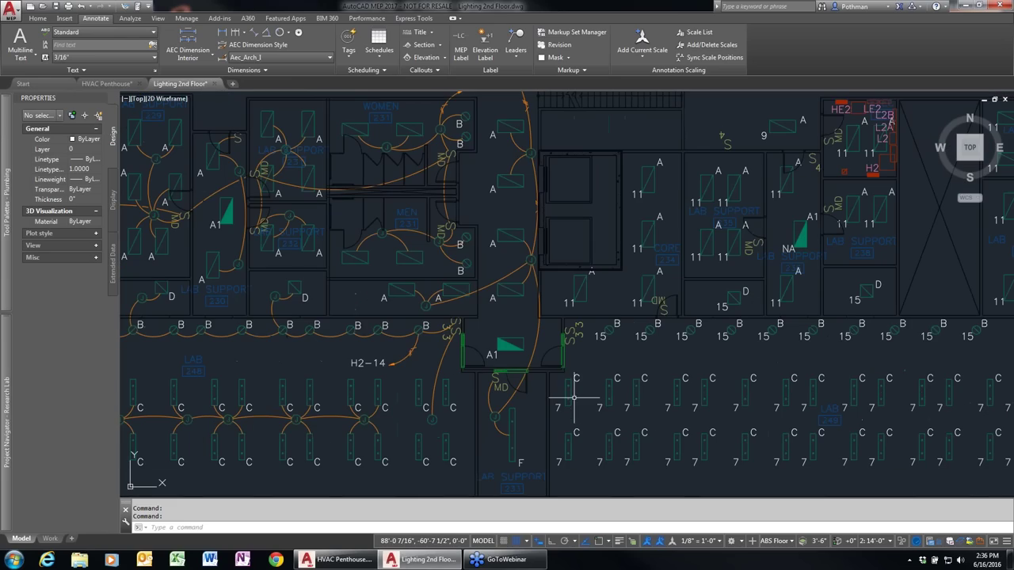
click(568, 401)
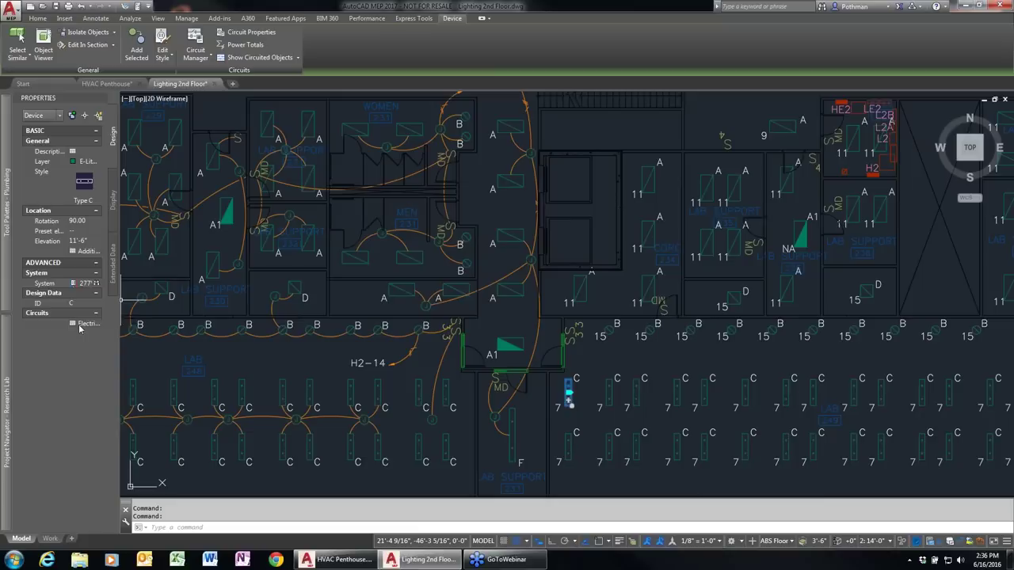
click(80, 324)
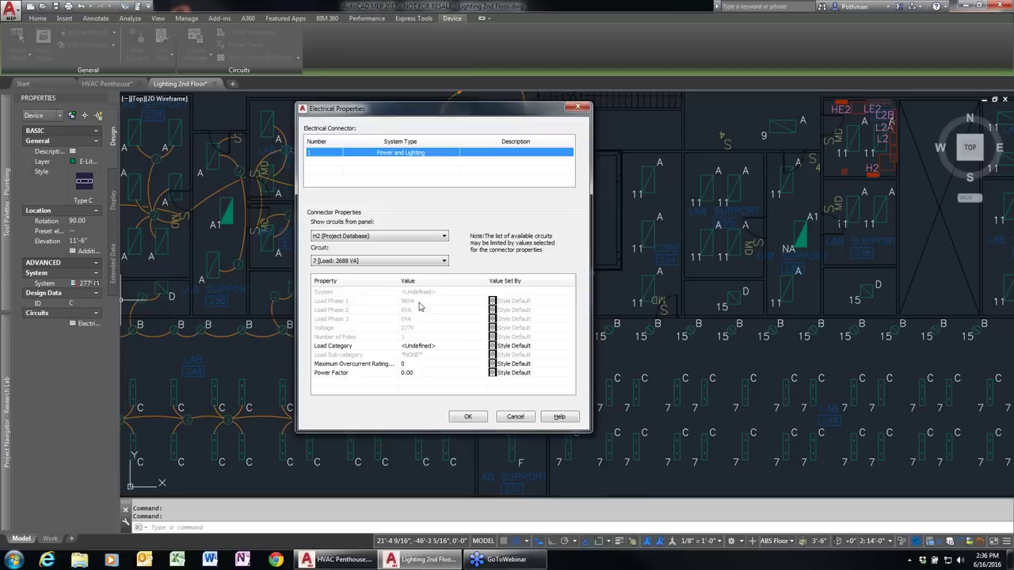
click(419, 302)
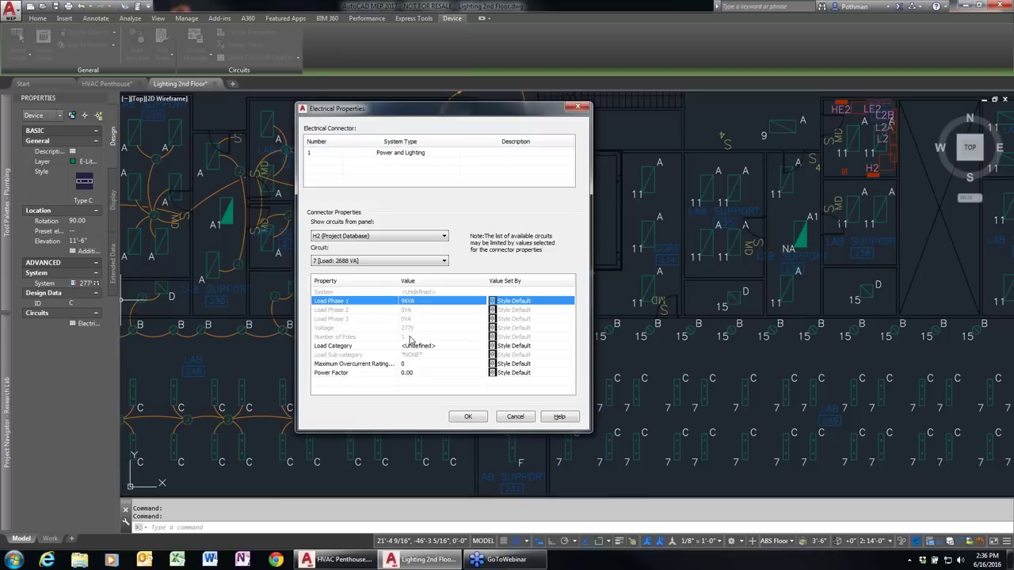
click(411, 338)
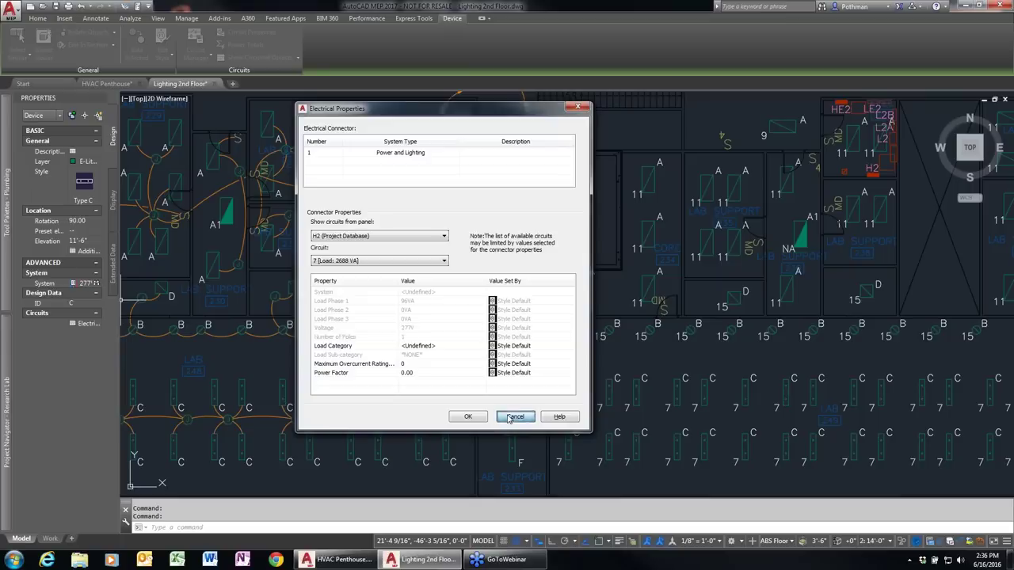
Close the electrical properties without changes and examine the connector settings in the Type C light fixture's device style.
click(509, 418)
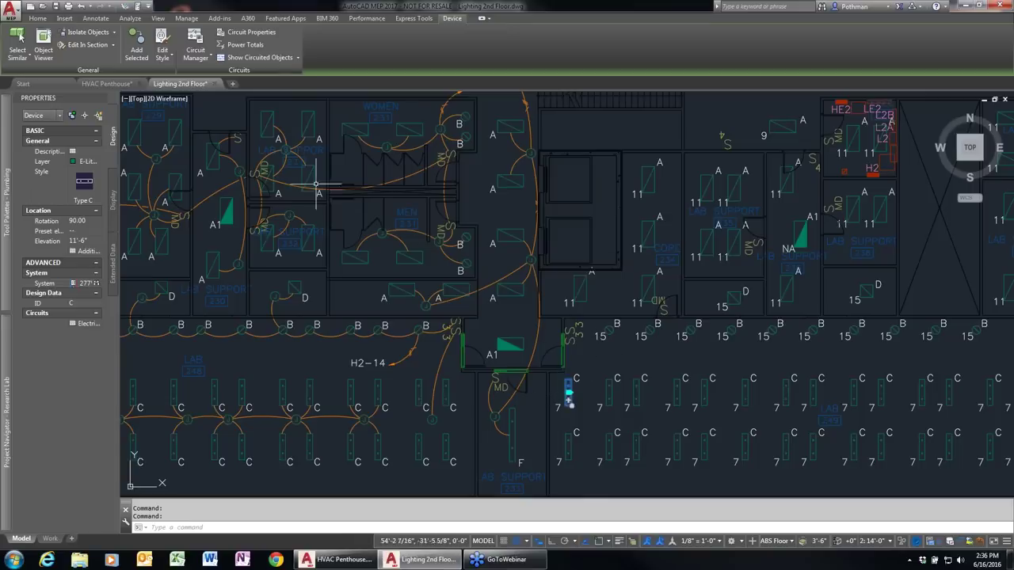
click(162, 37)
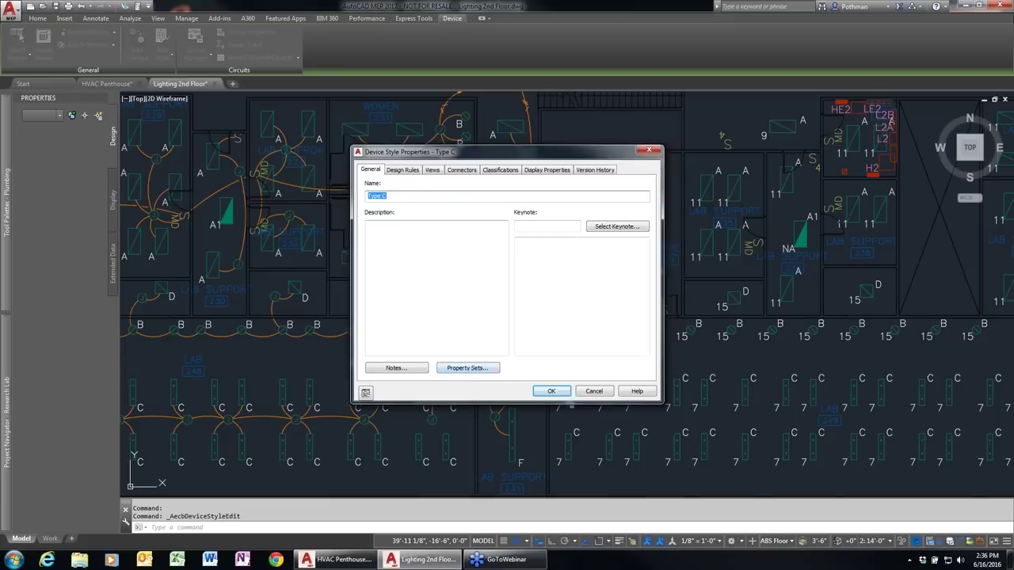
click(462, 170)
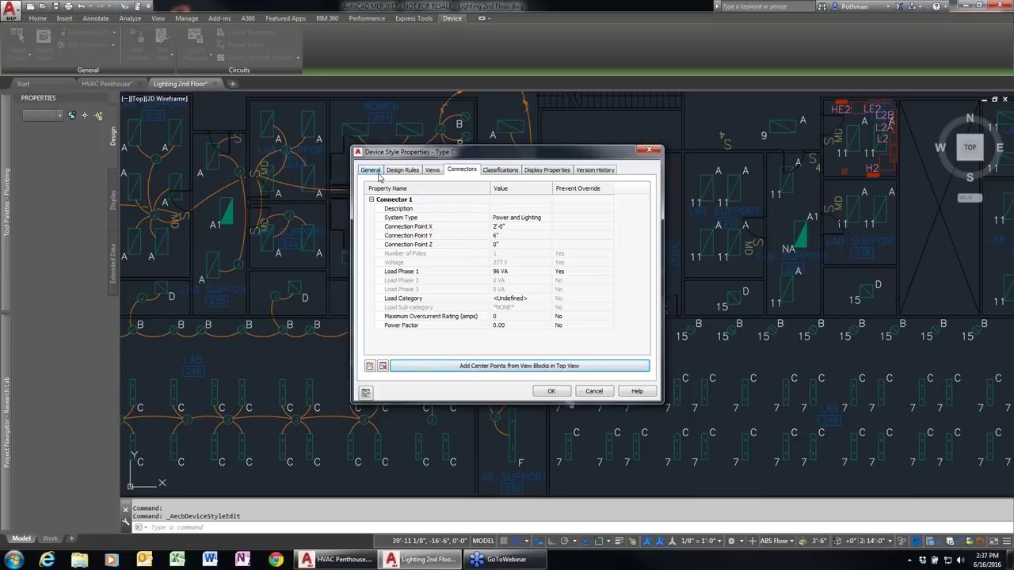
click(594, 392)
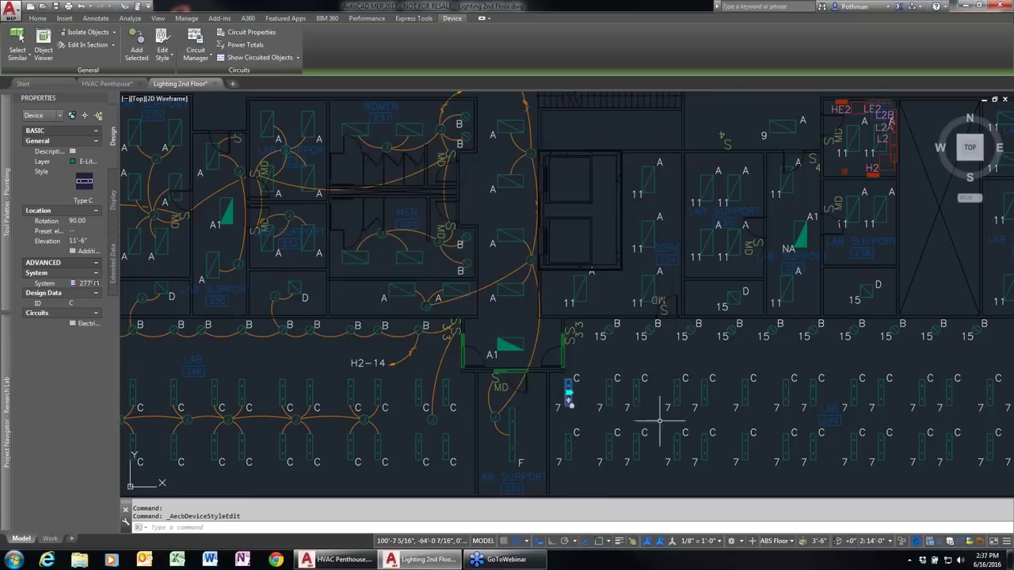
Deselect the light fixture and switch the workspace to Electrical.
scroll(656, 424, up, 3)
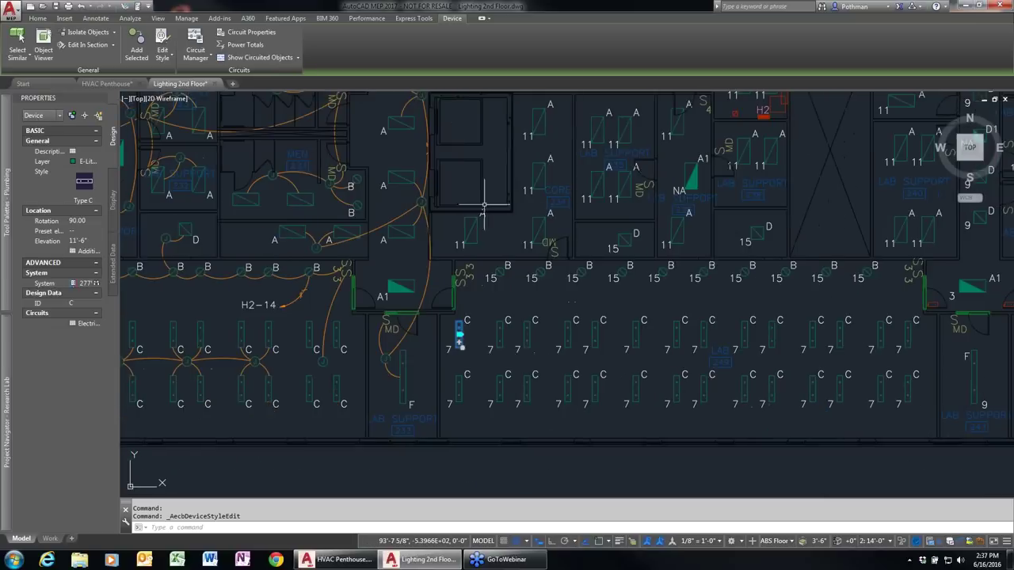
click(187, 17)
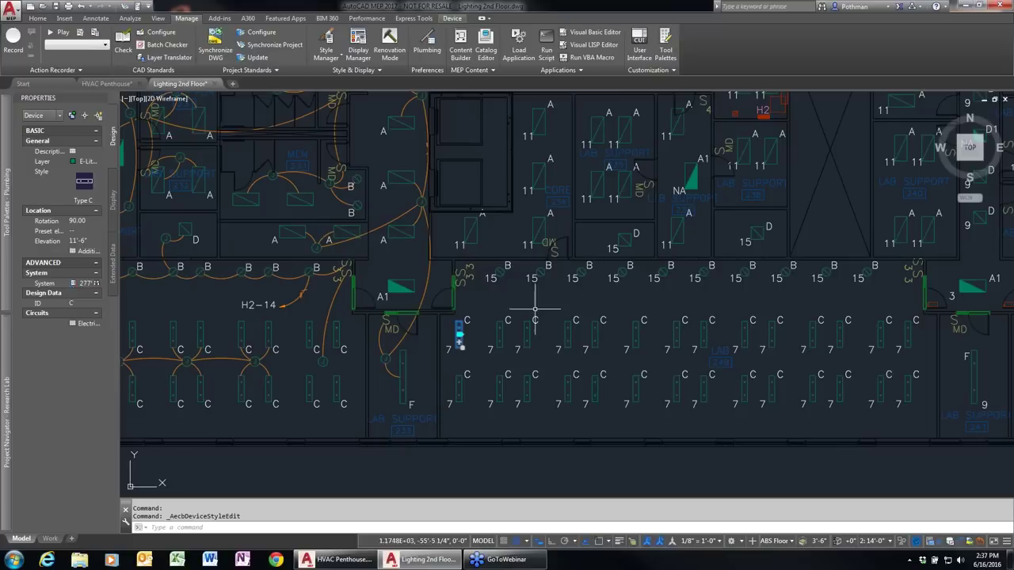
key(Escape)
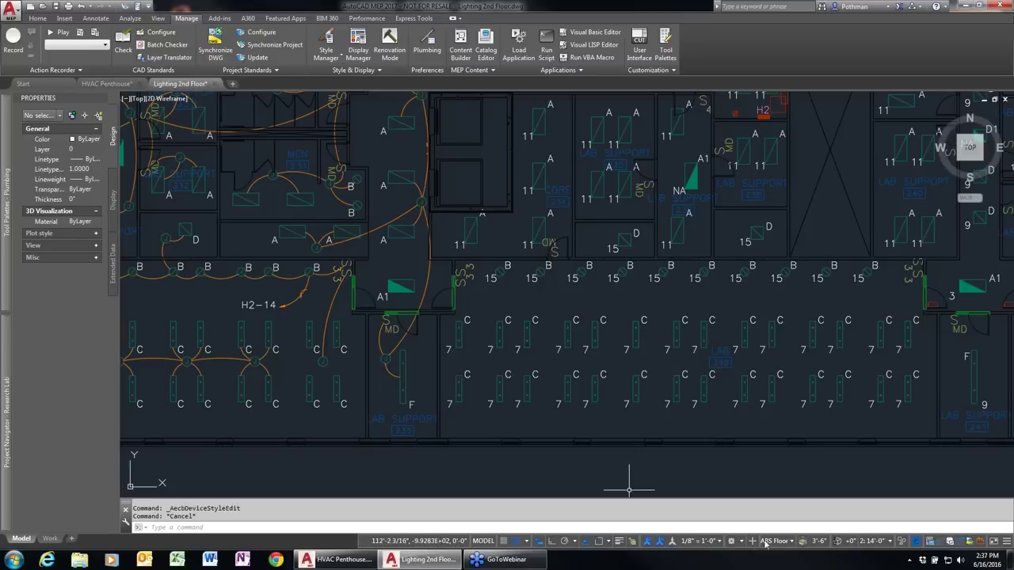
click(741, 542)
click(747, 437)
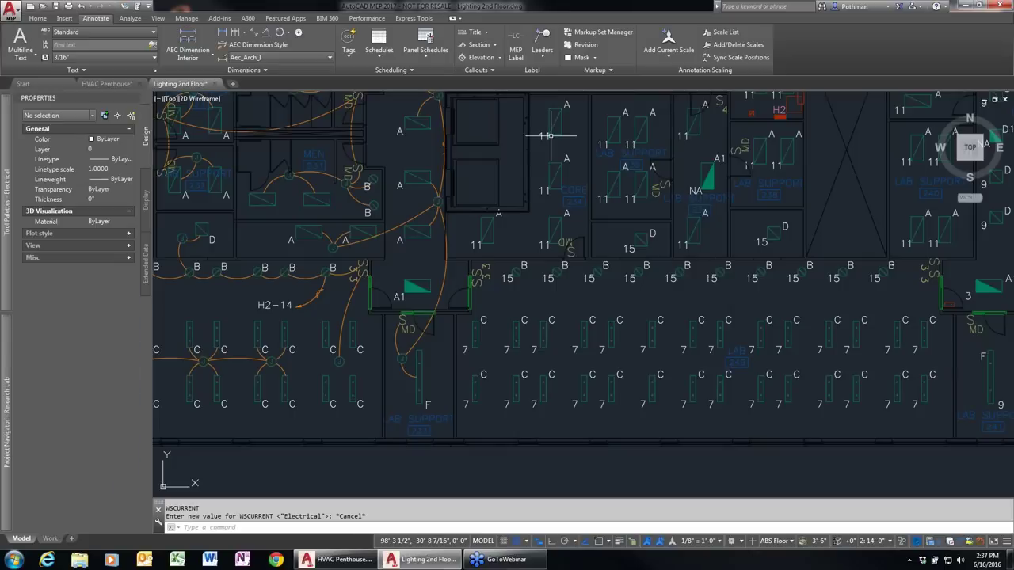
Examine the 1-pole voltage definitions in the electrical preferences, including the minimum and maximum limits of the 120 V entry.
click(187, 18)
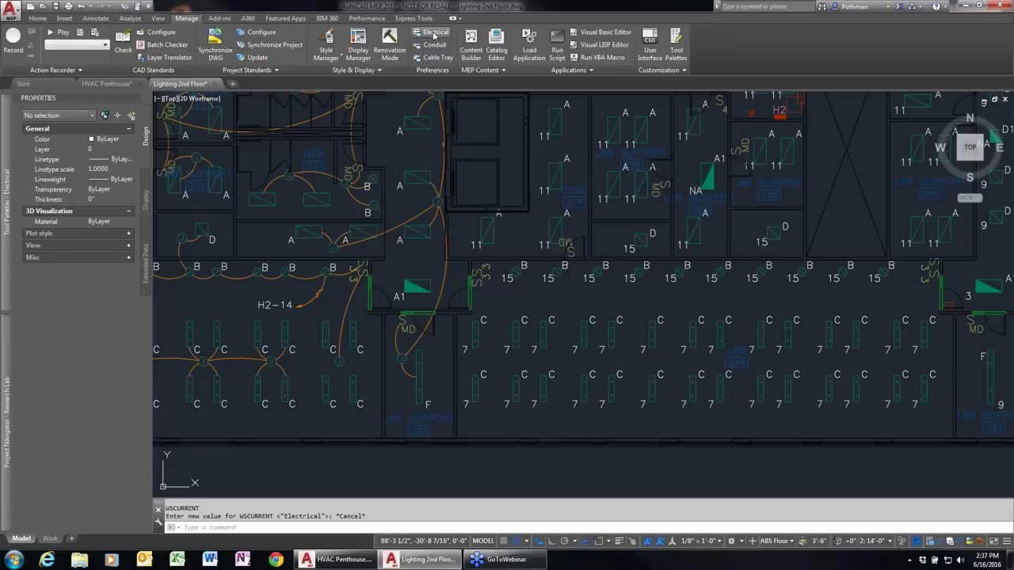
click(434, 34)
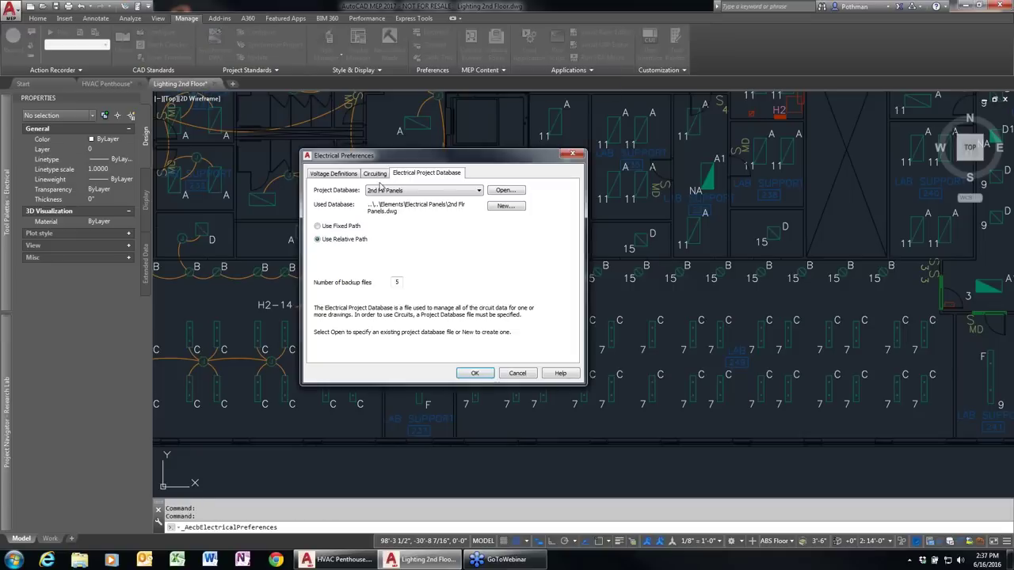
click(354, 177)
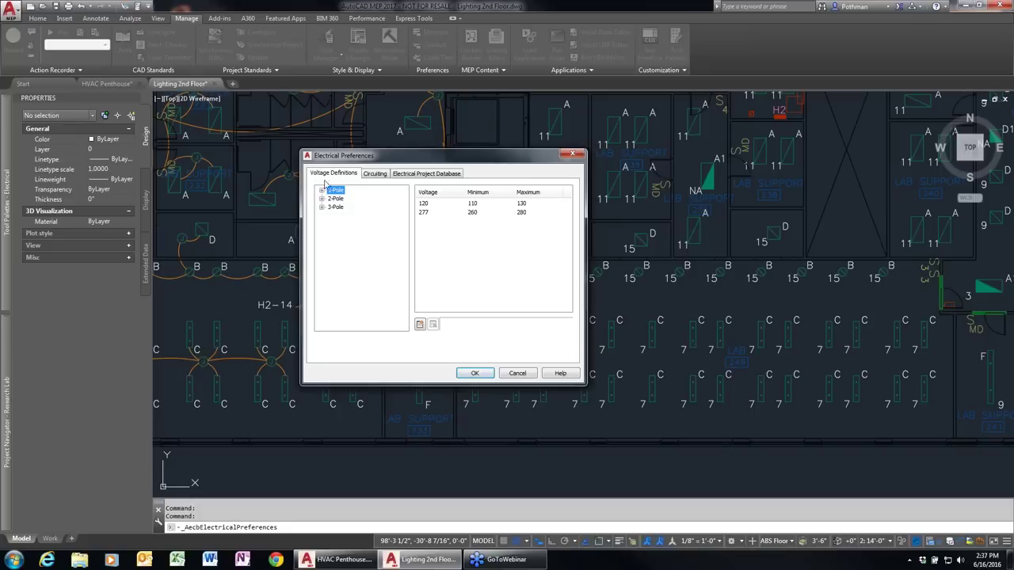
click(321, 191)
click(343, 198)
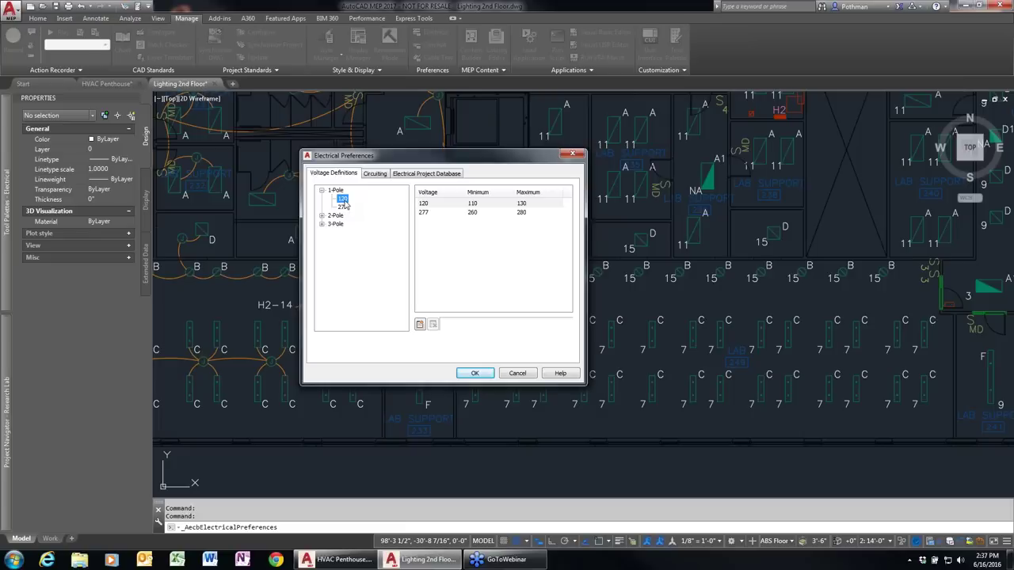
double_click(475, 204)
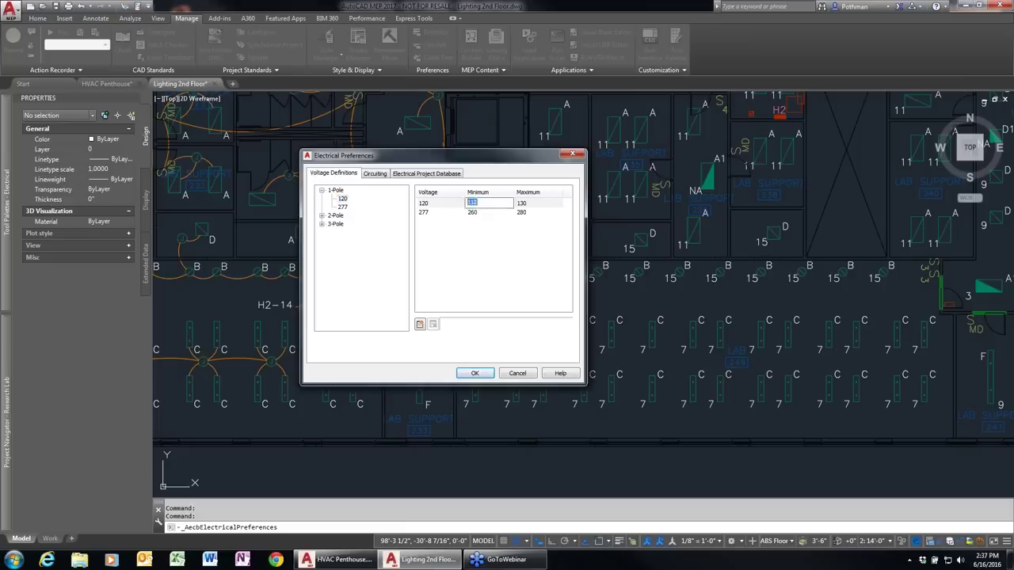
double_click(531, 204)
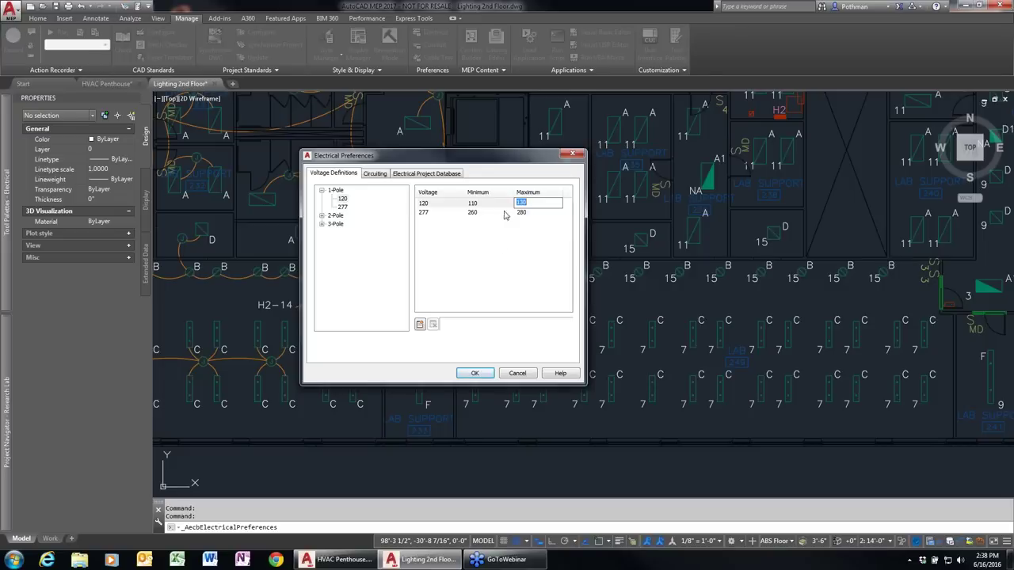
Review the circuiting overload settings and the electrical project database, and leave the electrical preferences without changes.
click(384, 177)
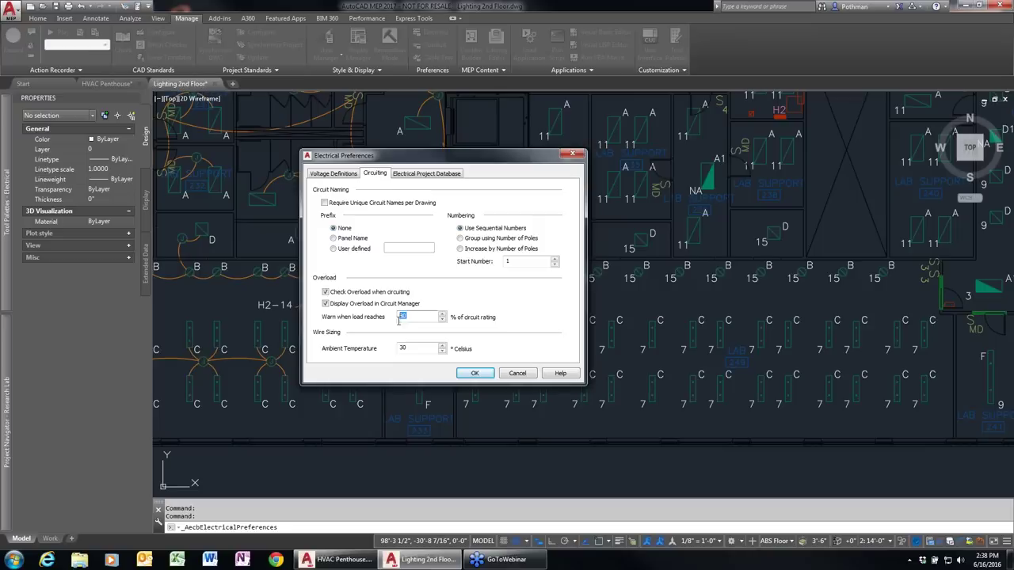
click(449, 175)
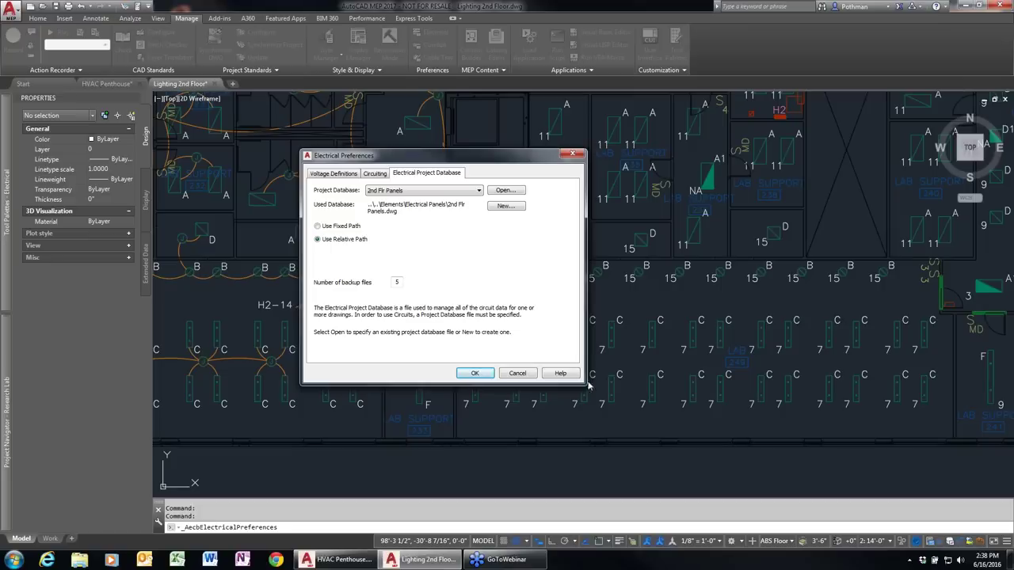
click(518, 373)
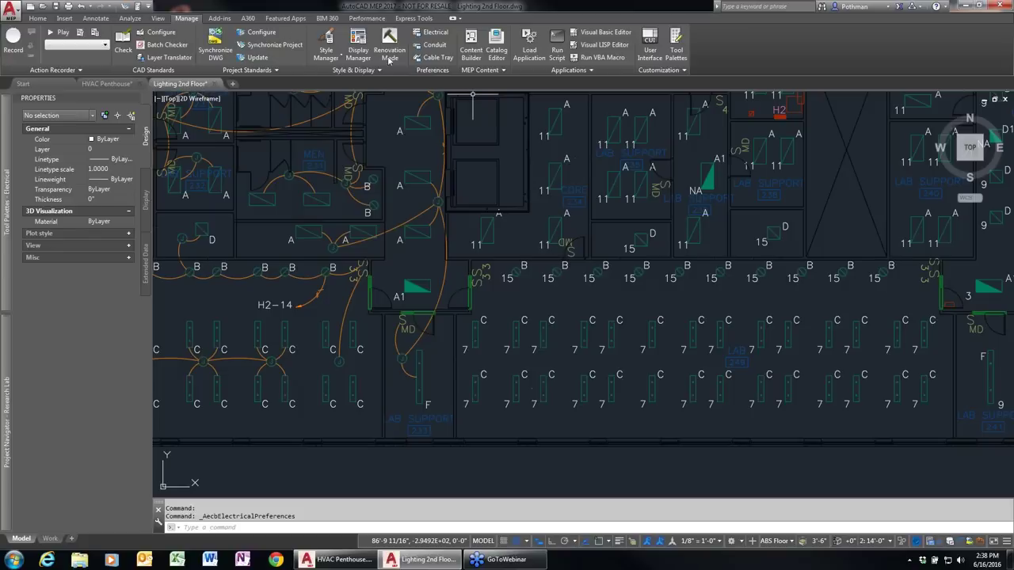
Review the circuit list of panel H2 in the Circuit Manager.
click(127, 18)
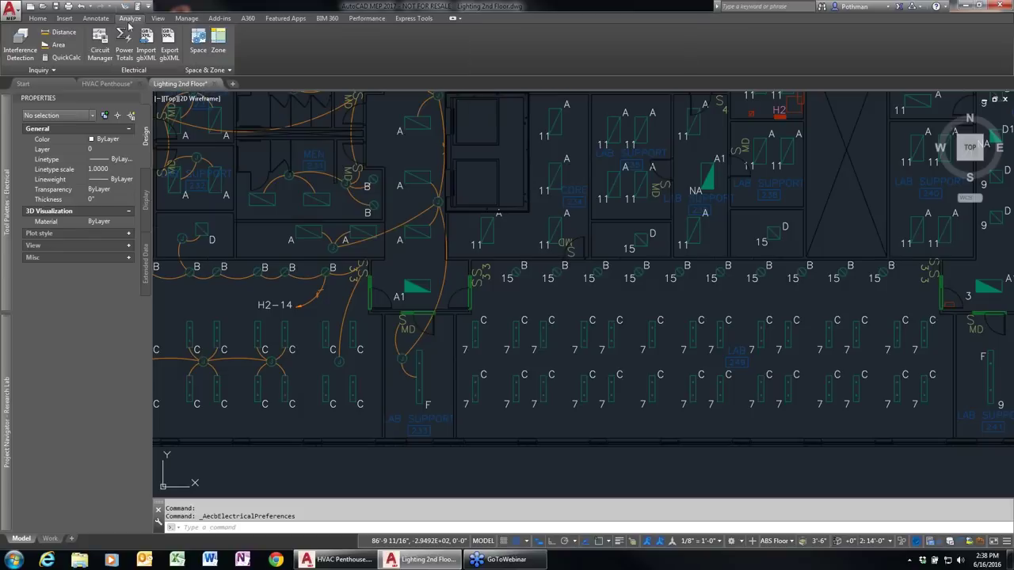
click(101, 54)
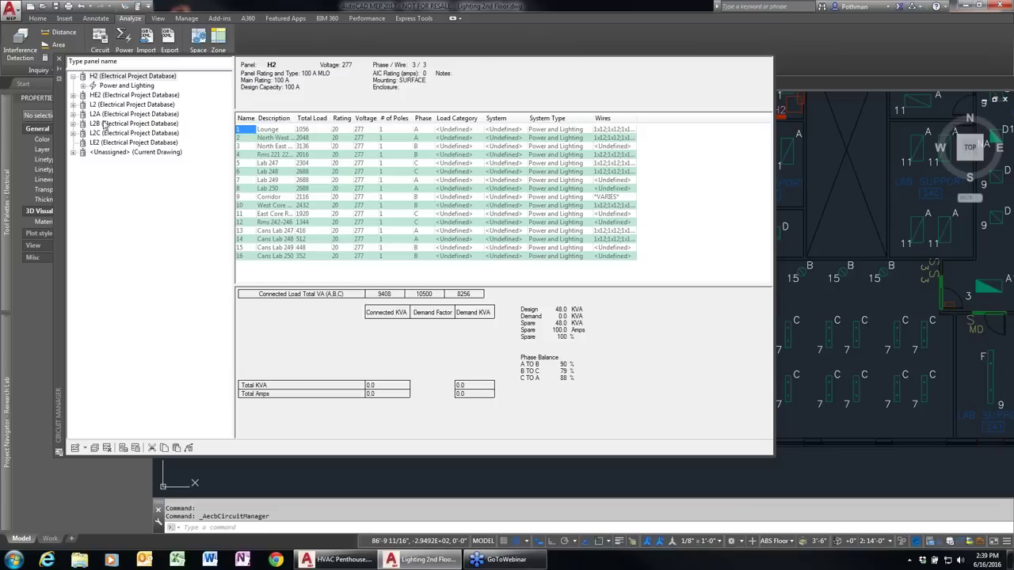
click(59, 58)
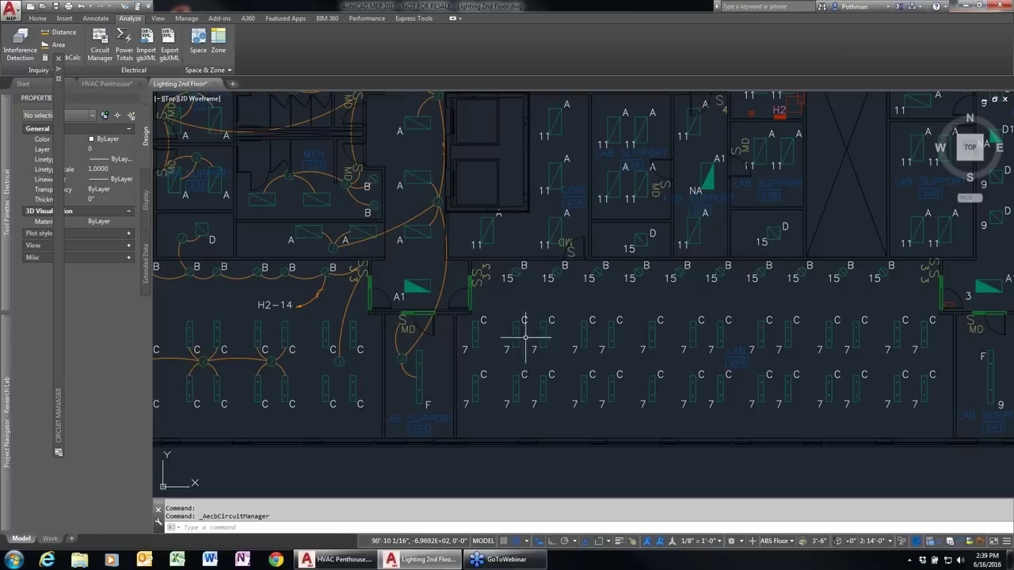
Check the panel and circuit assignment of the first Type C fixture in Lab 249 through its electrical properties.
click(476, 331)
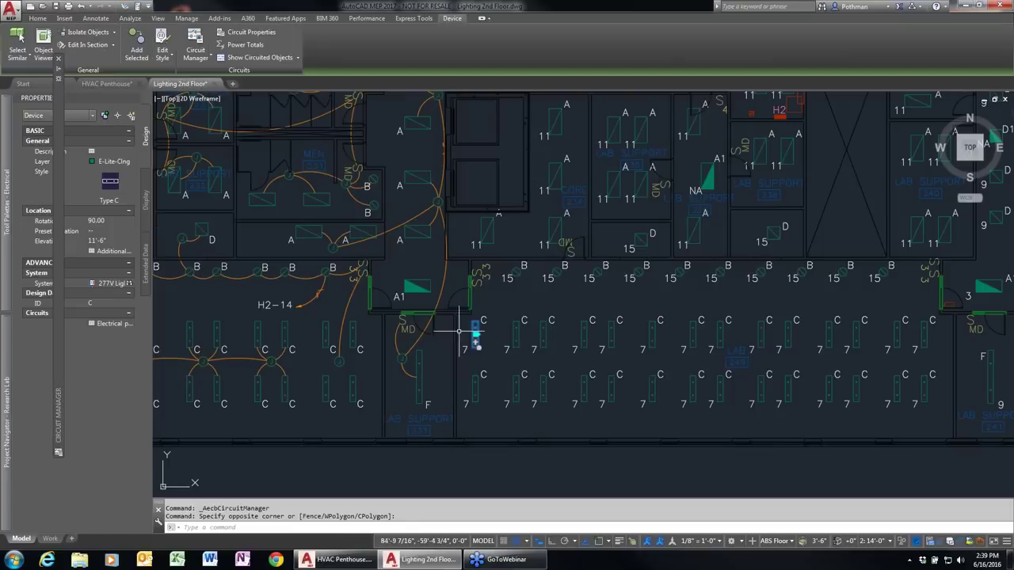
click(179, 309)
click(126, 330)
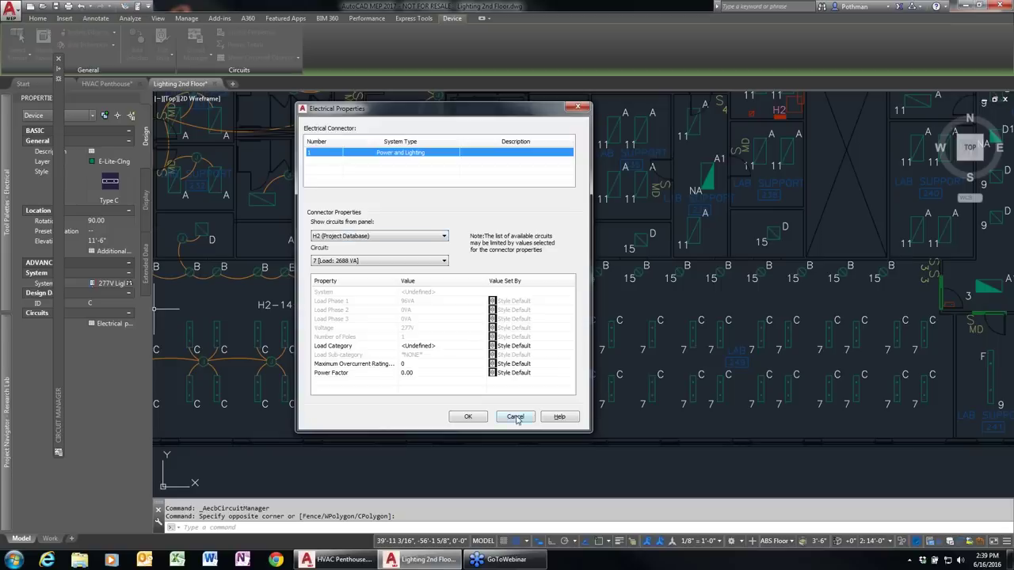
click(472, 416)
Show panel H2's Power and Lighting circuits, widen the Description column to read the full names, and close the Circuit Manager.
mouse_move(62, 132)
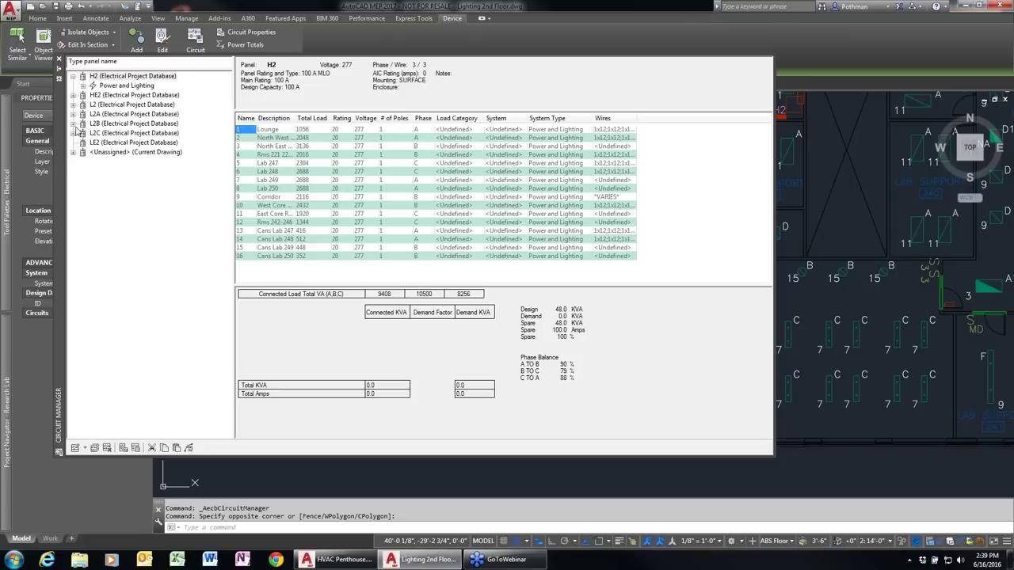
click(122, 84)
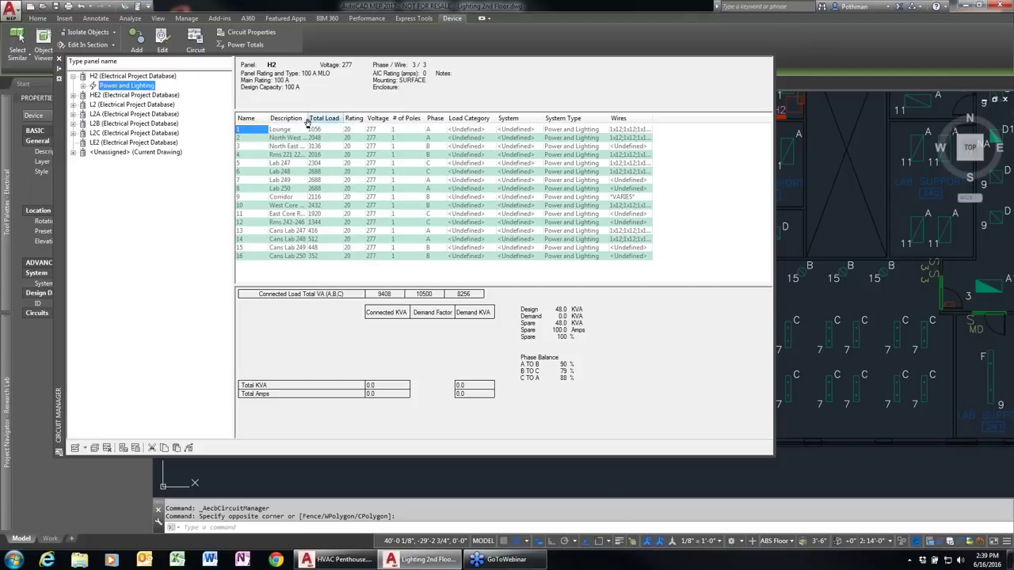
drag(307, 118, 339, 120)
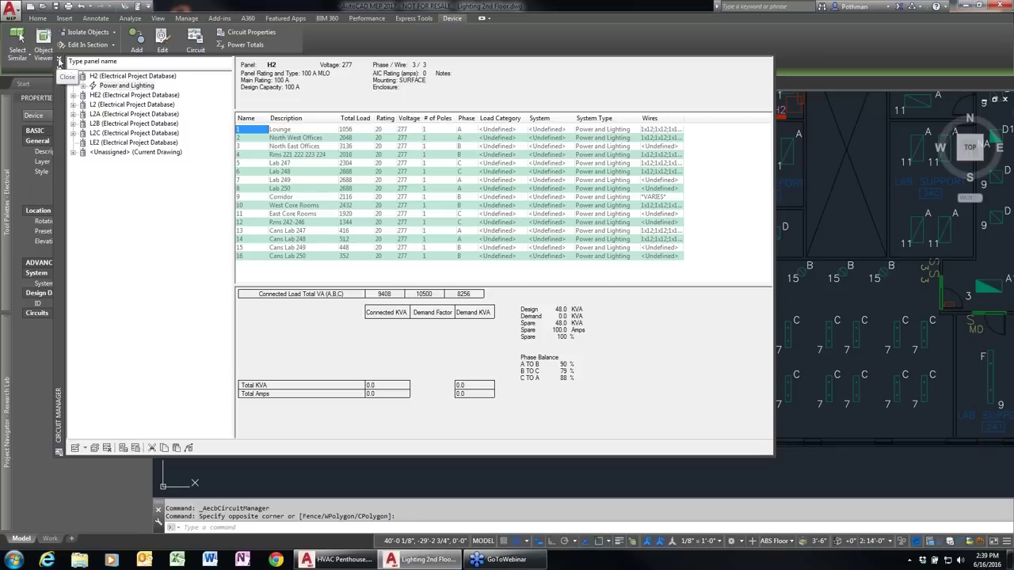
click(58, 62)
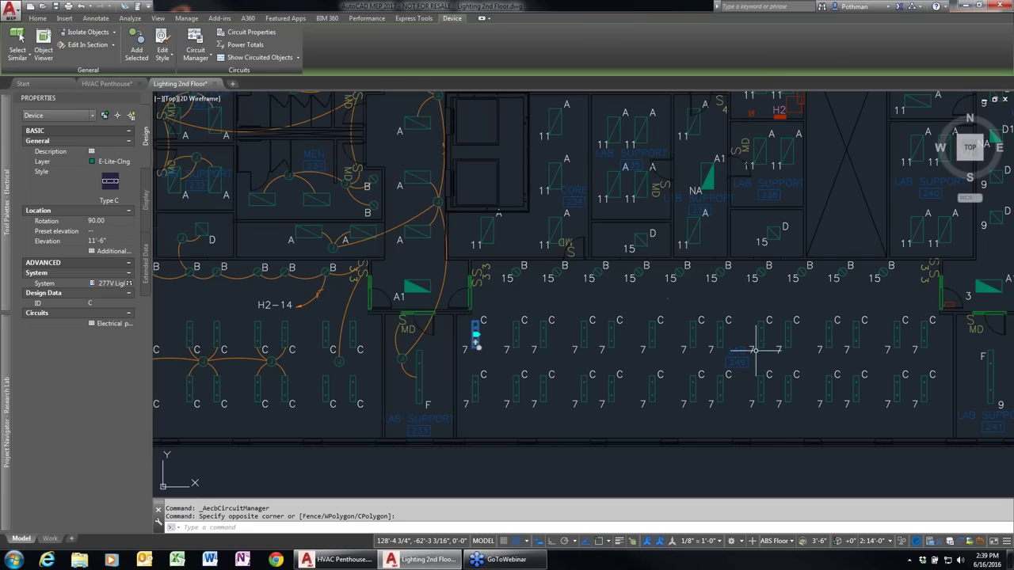
Start a Lighting Device Schedule and set its style to Lighting Fixture Schedule.
scroll(752, 360, down, 5)
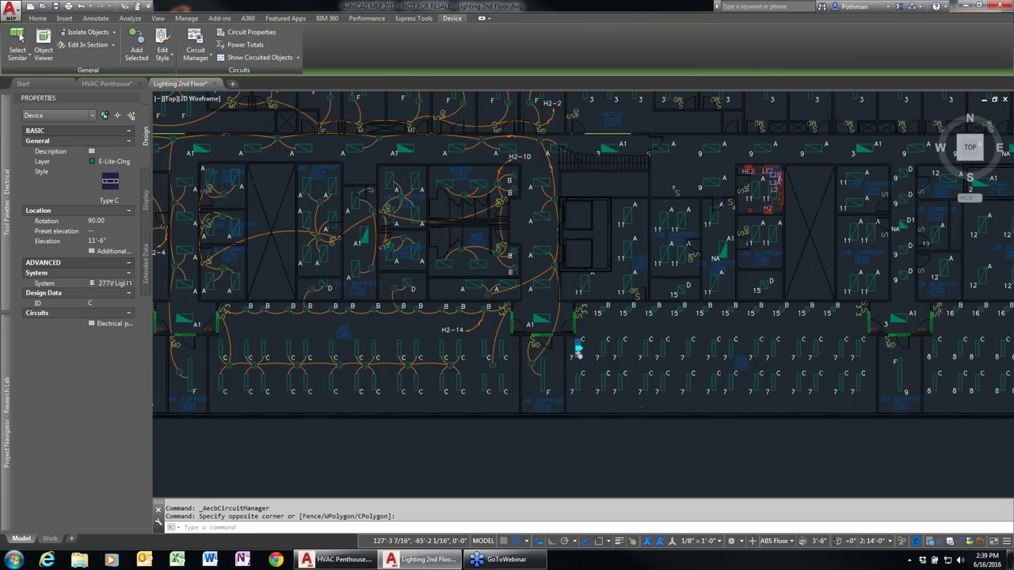
middle_drag(747, 359, 635, 423)
scroll(635, 423, up, 6)
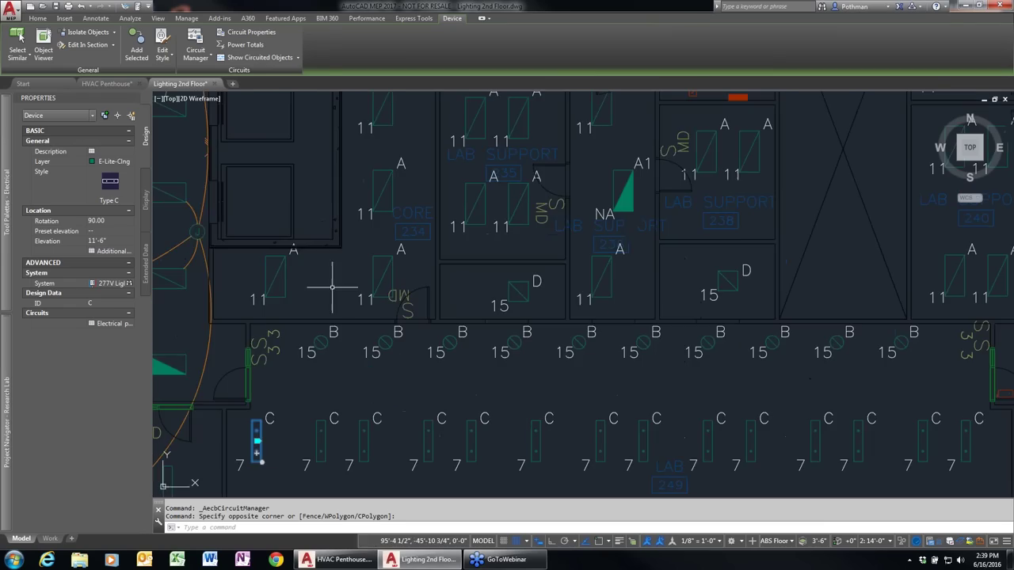
click(95, 18)
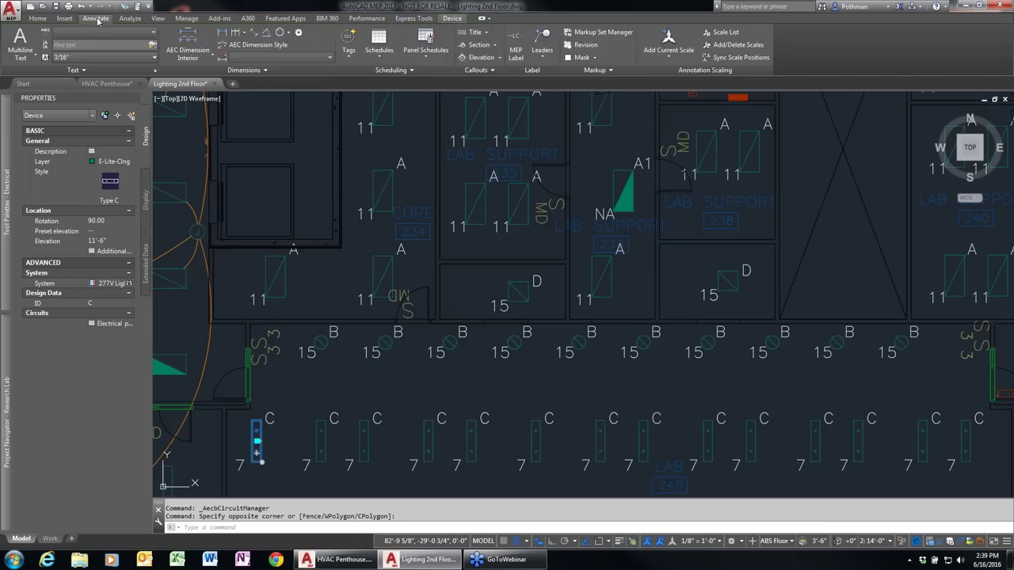
click(378, 53)
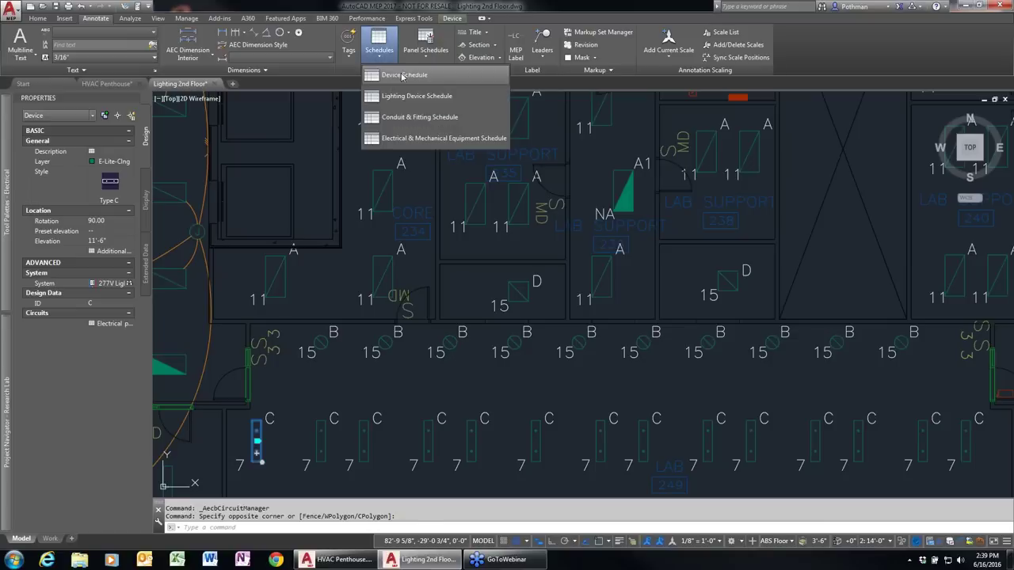
click(401, 96)
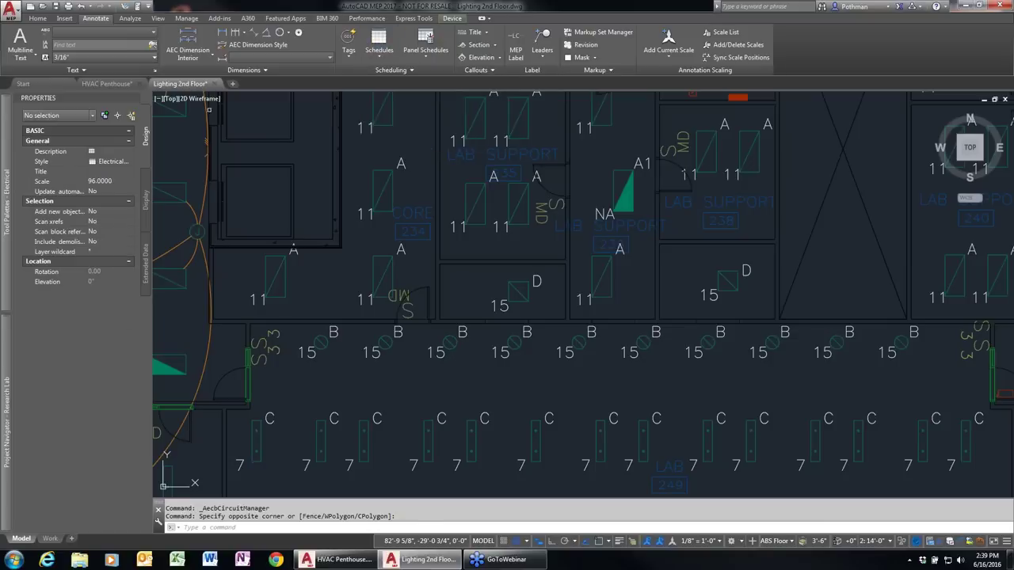
click(130, 162)
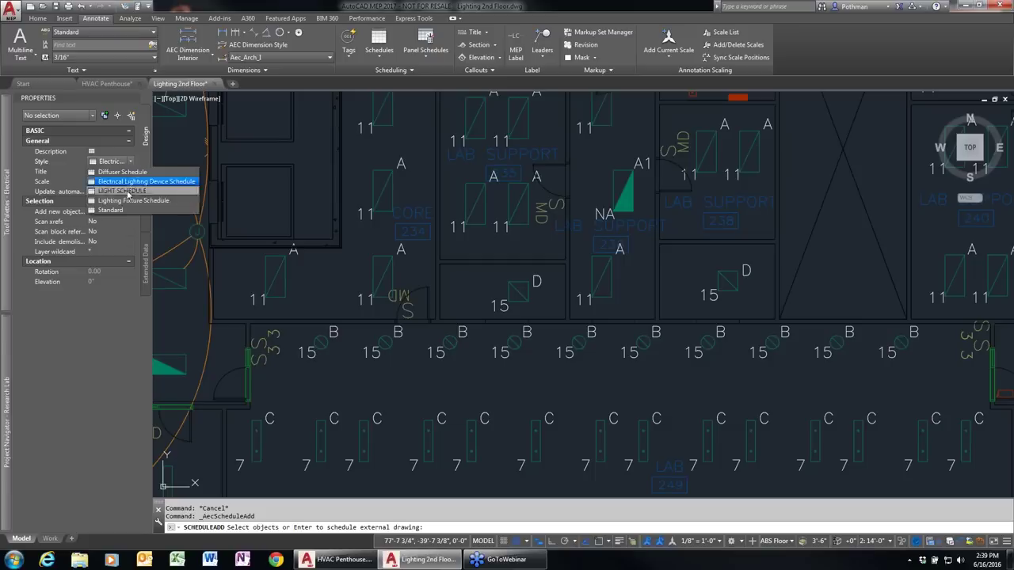
click(128, 201)
Schedule all objects in the drawing and place the light fixture schedule table in the empty space below the floor plan.
scroll(562, 316, down, 5)
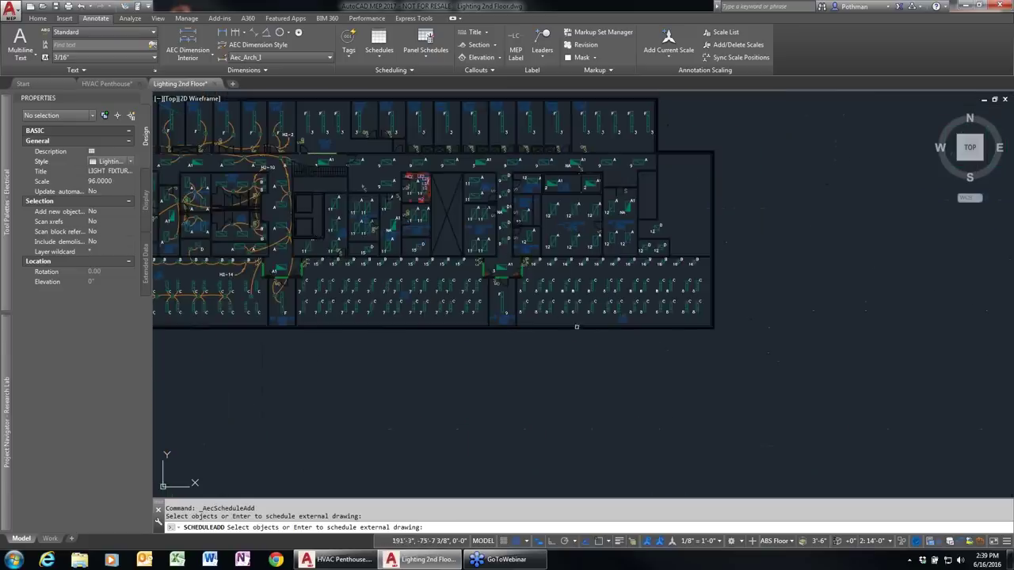
scroll(573, 333, down, 4)
text(ll)
key(Return)
key(Return)
click(453, 342)
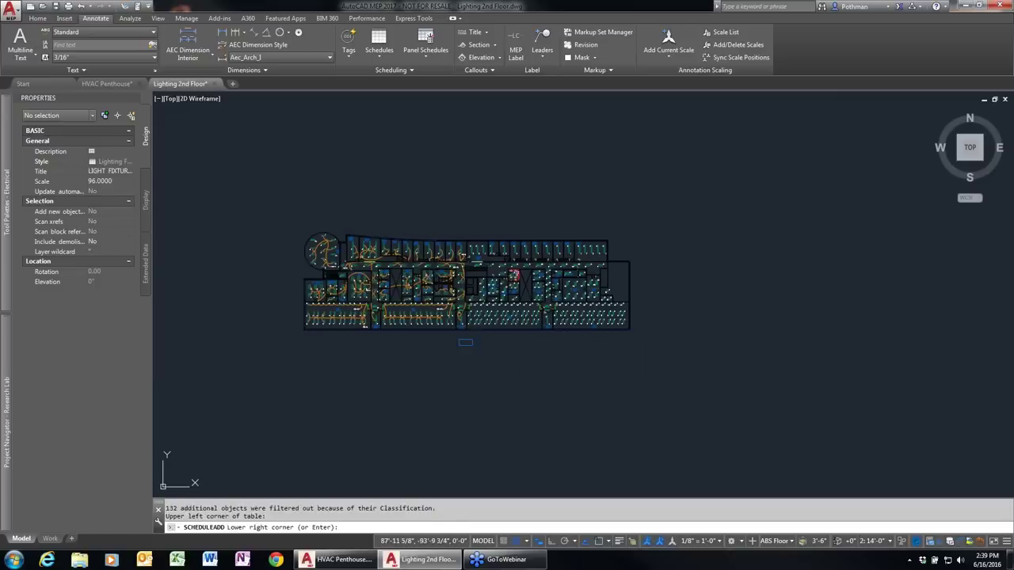
scroll(497, 387, up, 6)
scroll(497, 387, down, 6)
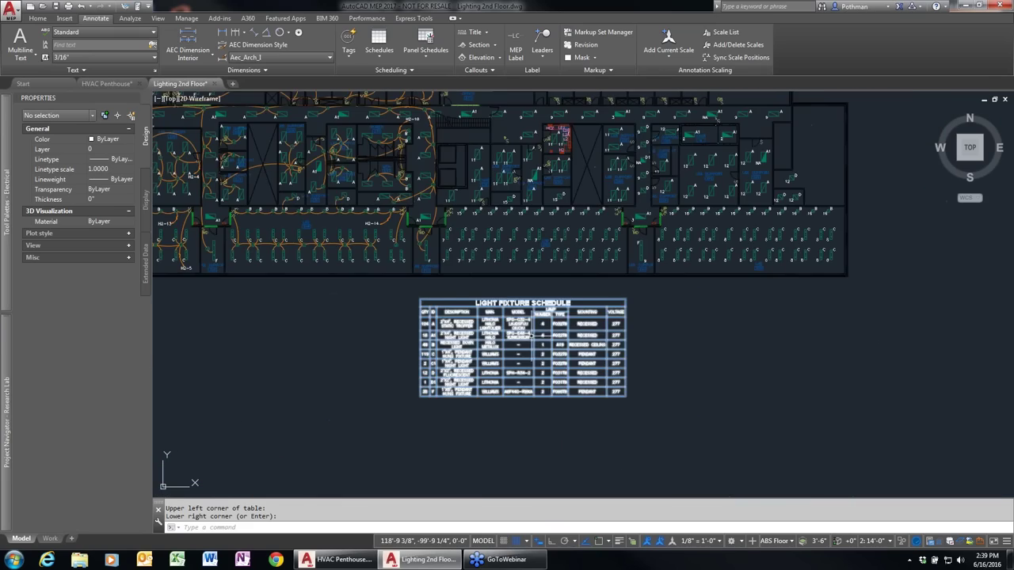
Try copying a group of light fixtures from the lab's lower row into the space above the schedule, and undo the copy.
scroll(536, 327, up, 2)
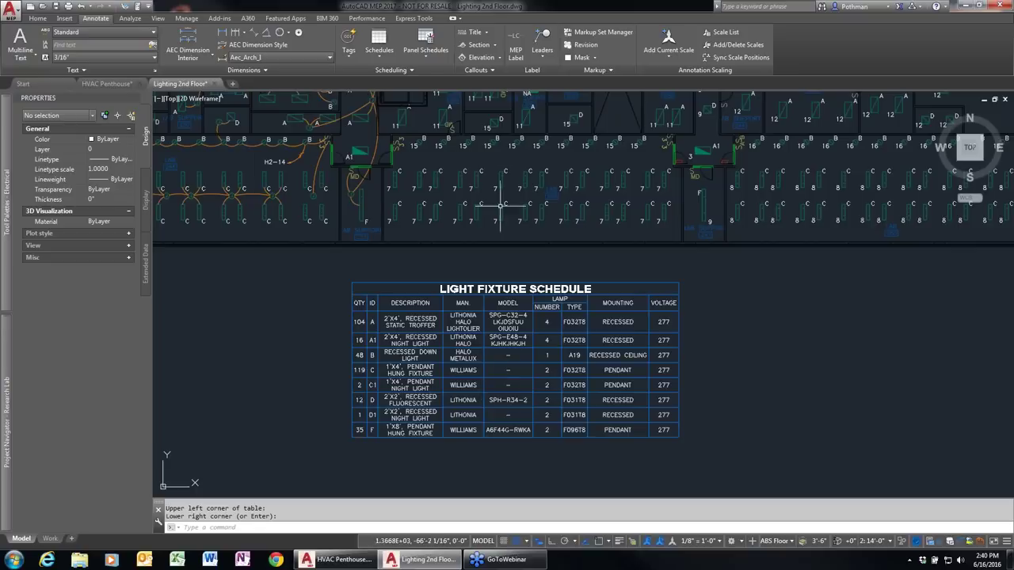
text(c)
key(Return)
key(Escape)
key(Escape)
text(co)
key(Return)
click(534, 234)
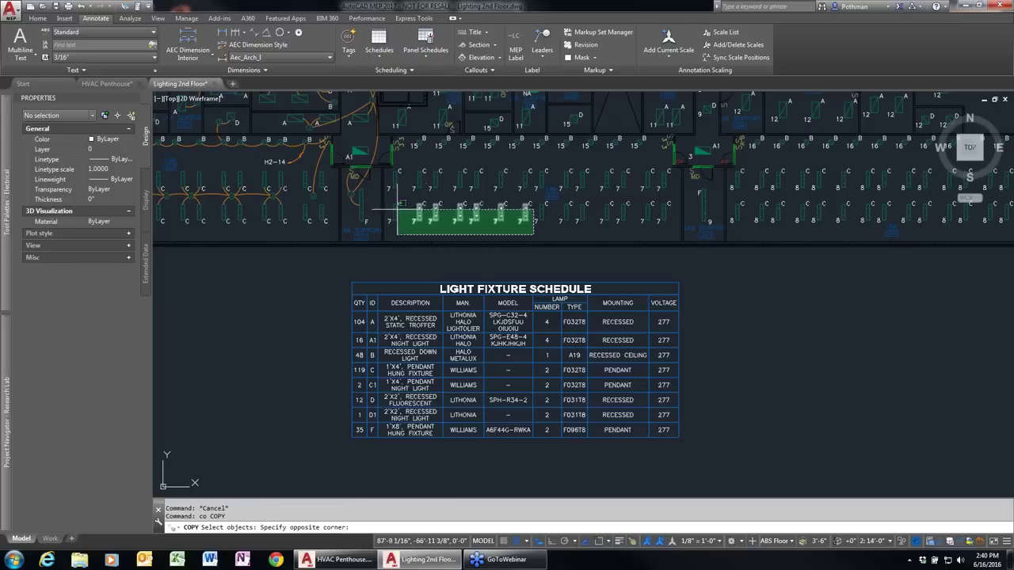
click(443, 204)
key(Return)
click(803, 285)
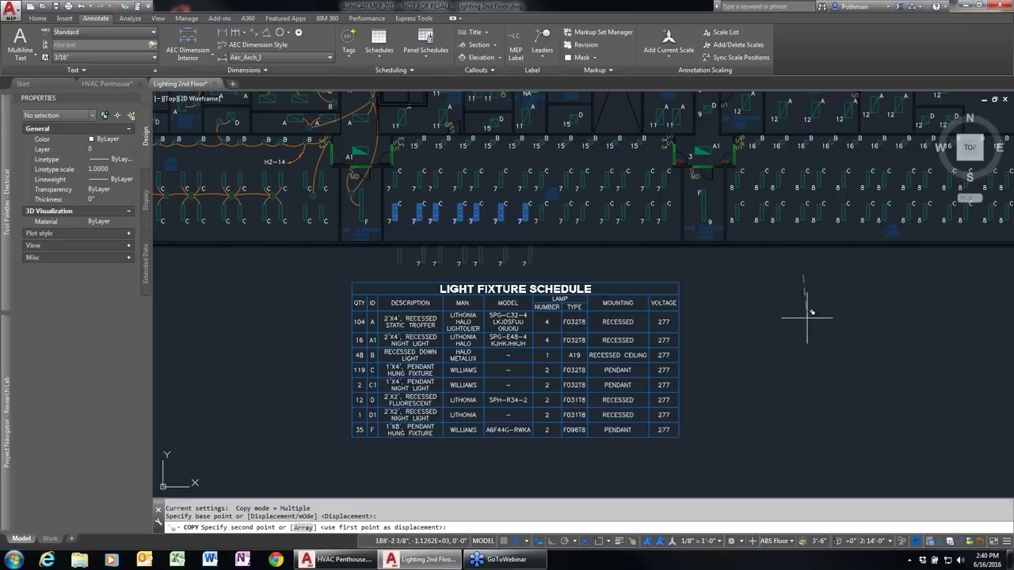
click(800, 318)
key(Return)
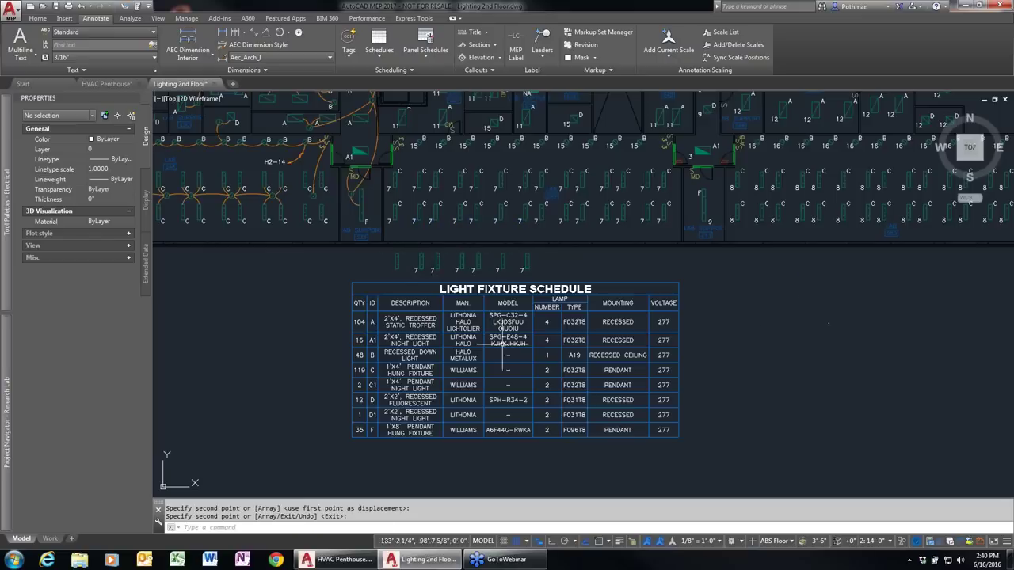
click(515, 361)
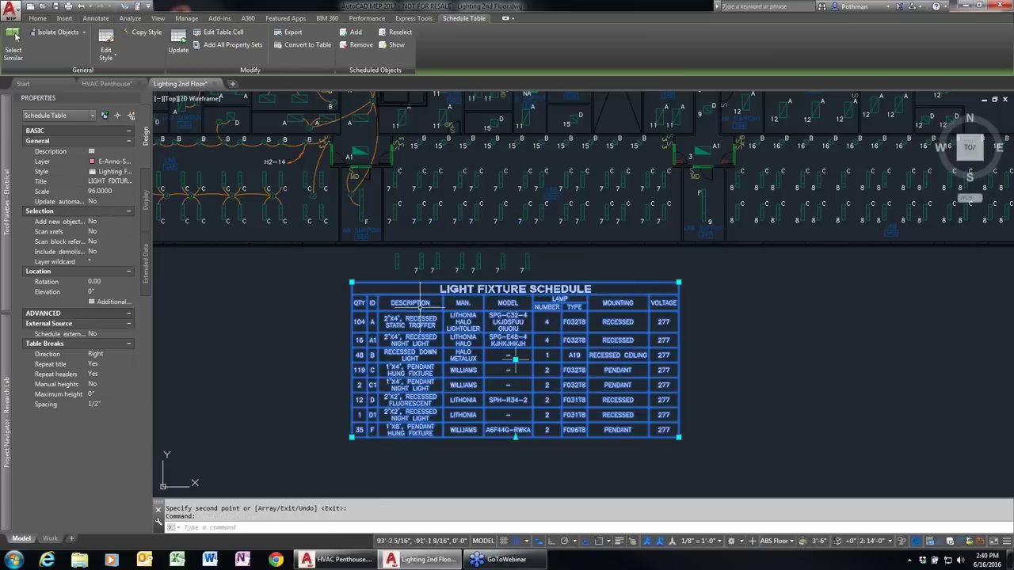
key(ctrl+z)
Set the light fixture schedule table to update automatically and to add new objects automatically.
click(530, 345)
click(444, 333)
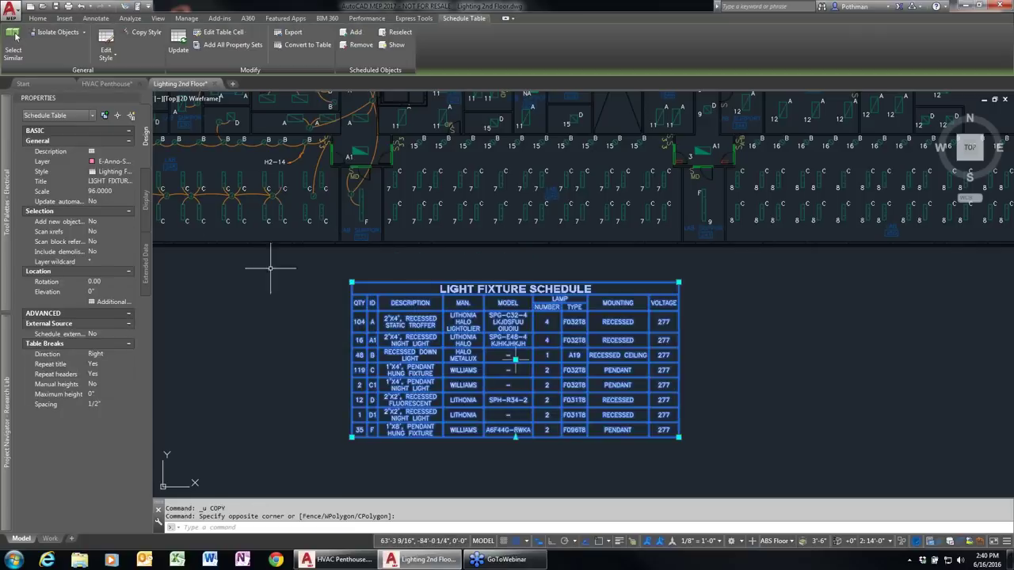
click(129, 204)
click(112, 213)
click(99, 225)
click(107, 236)
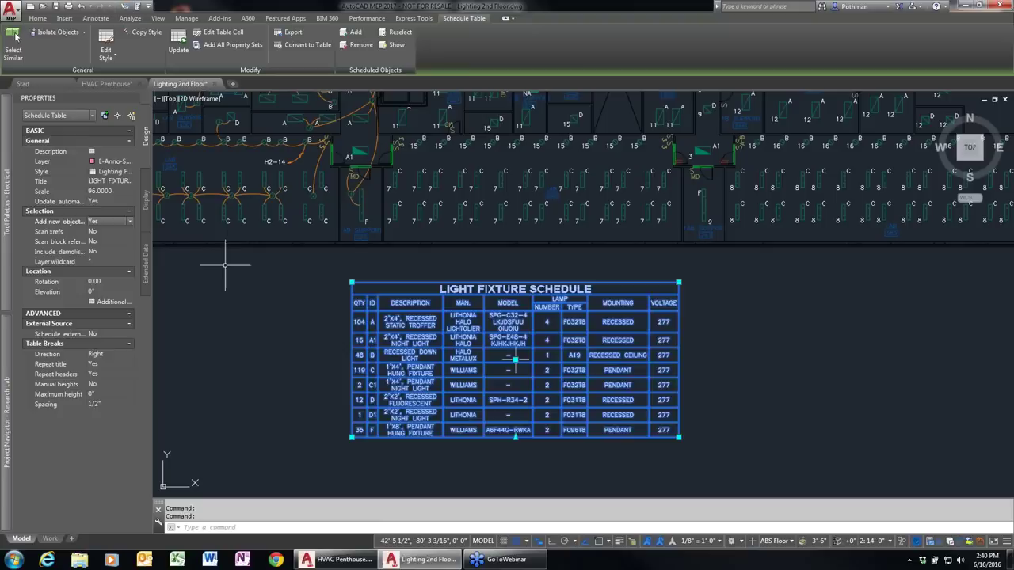
Copy six Type C fixtures with their tags from the lab's lower row to just above the schedule, and check the Type C quantity.
key(Escape)
key(Escape)
text(o)
key(Return)
click(523, 234)
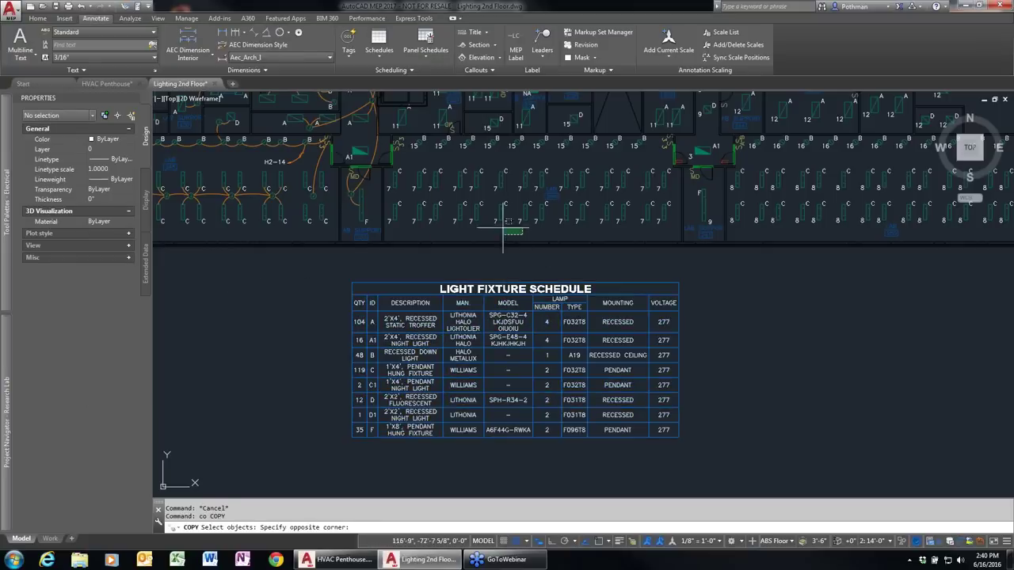
click(400, 202)
key(Return)
click(614, 265)
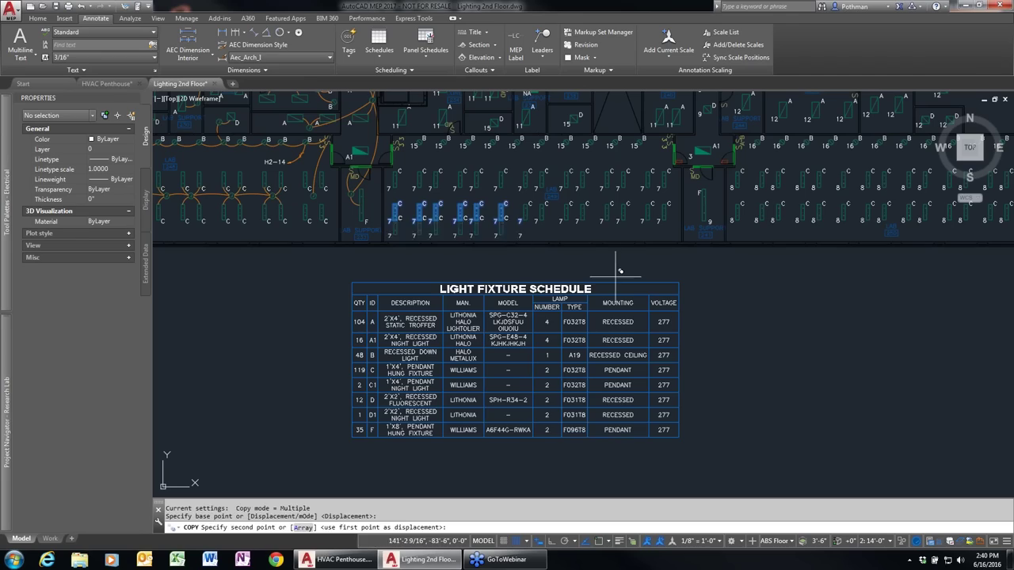
click(615, 318)
key(Return)
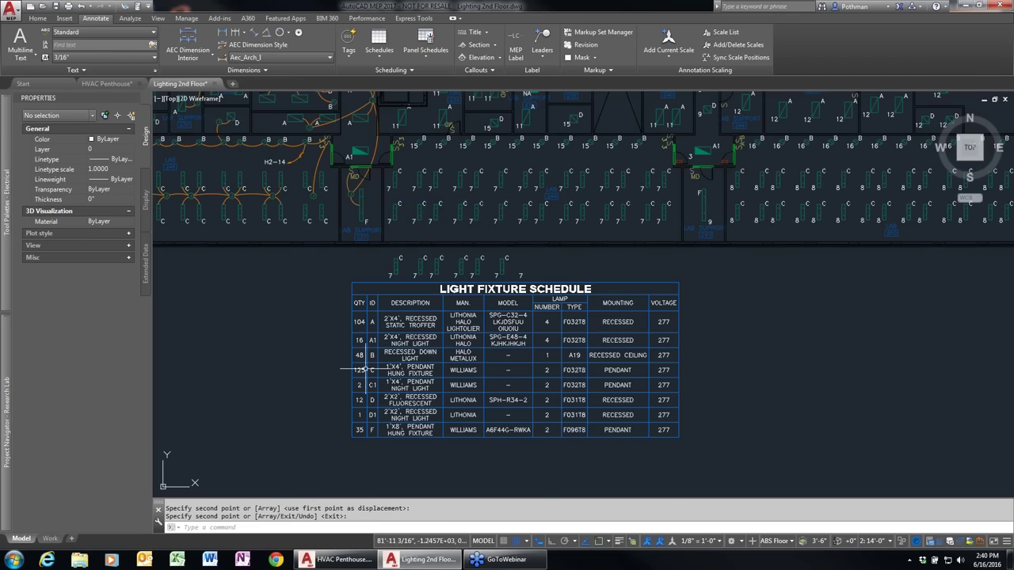
scroll(365, 370, up, 4)
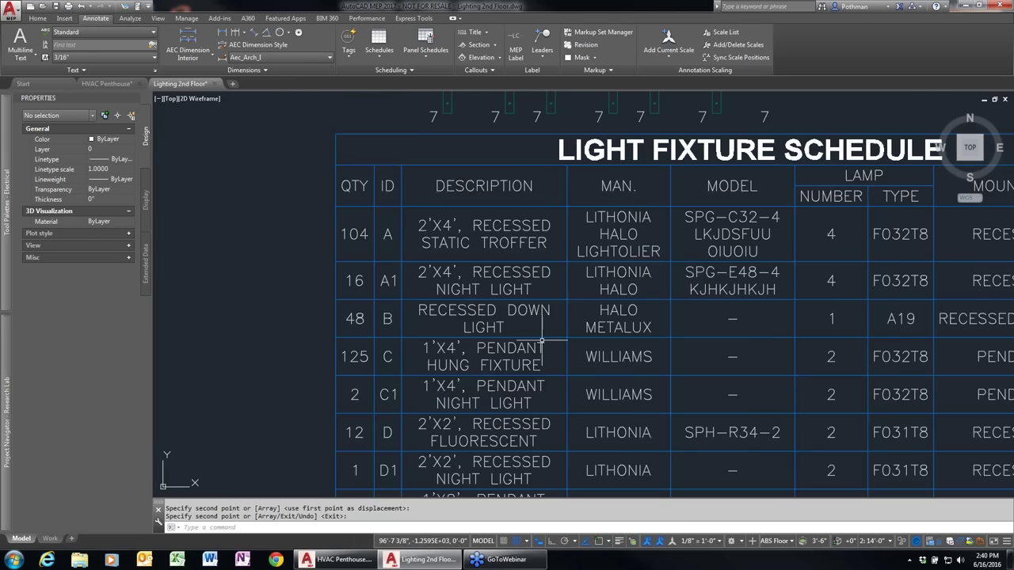
Review the Type C device style's general settings and style-based light properties from the first copied fixture, leaving them unchanged.
scroll(543, 341, down, 2)
key(Return)
click(482, 182)
click(171, 61)
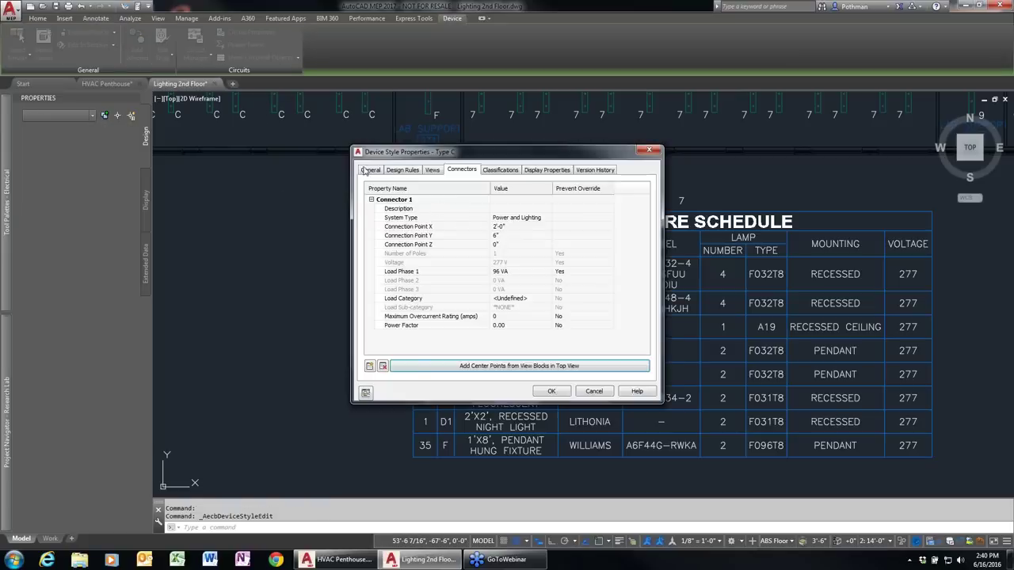
click(369, 170)
click(477, 372)
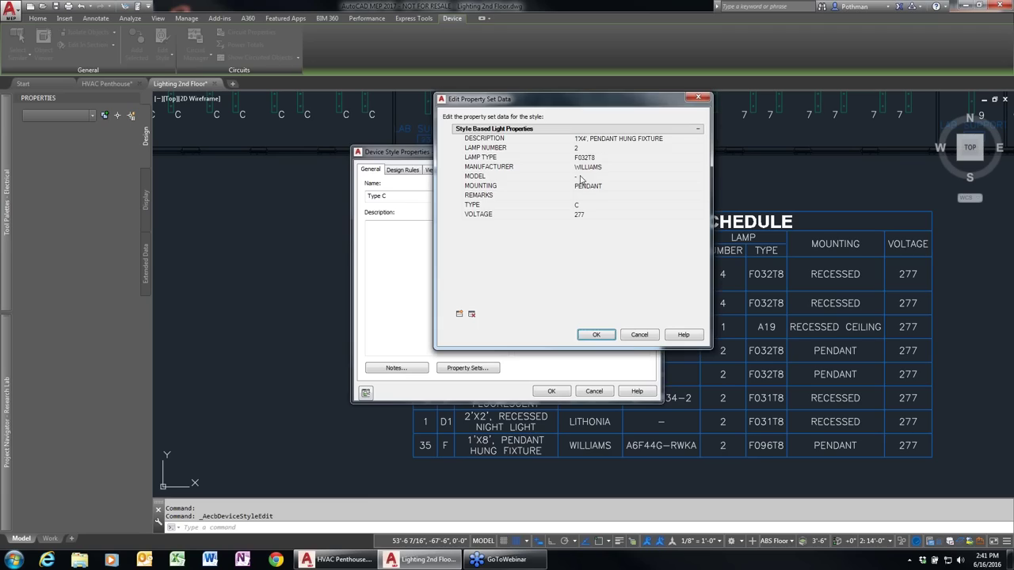
click(638, 335)
click(587, 389)
Edit the Type C model cell directly in the light fixture schedule, accepting the style-wide change, and set it to 123456.
click(590, 325)
right_click(580, 296)
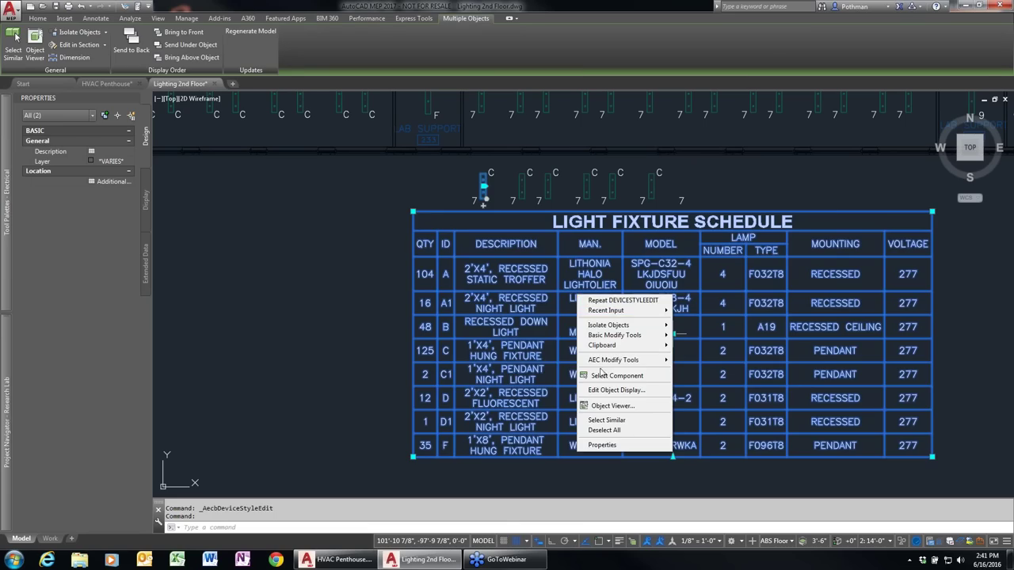
key(Escape)
click(672, 333)
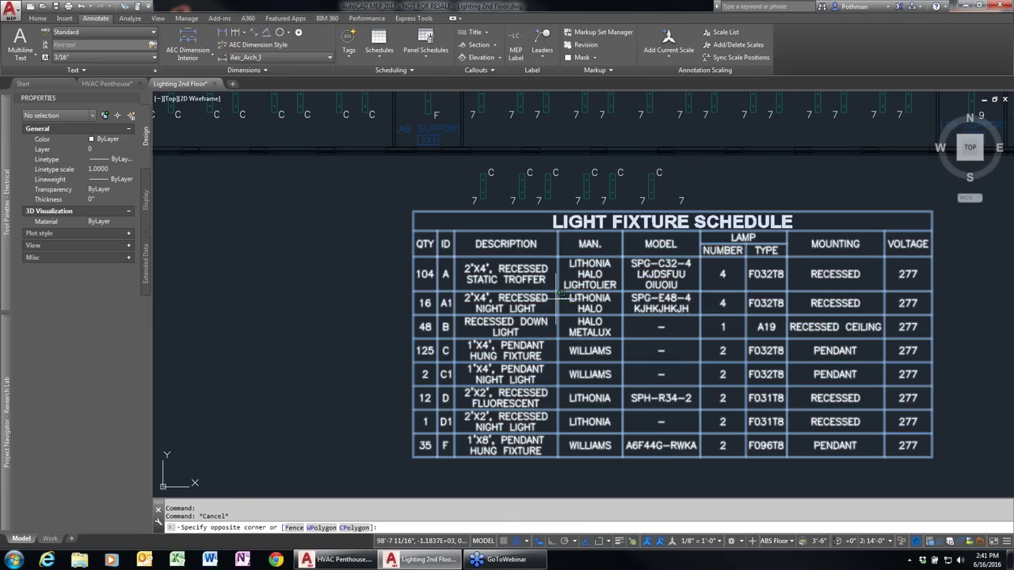
right_click(672, 332)
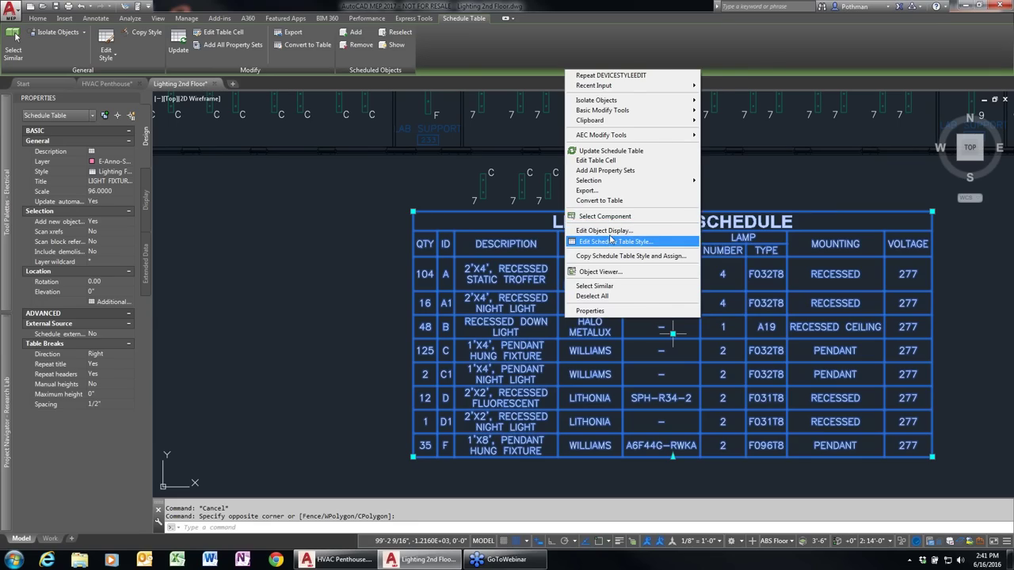
click(612, 160)
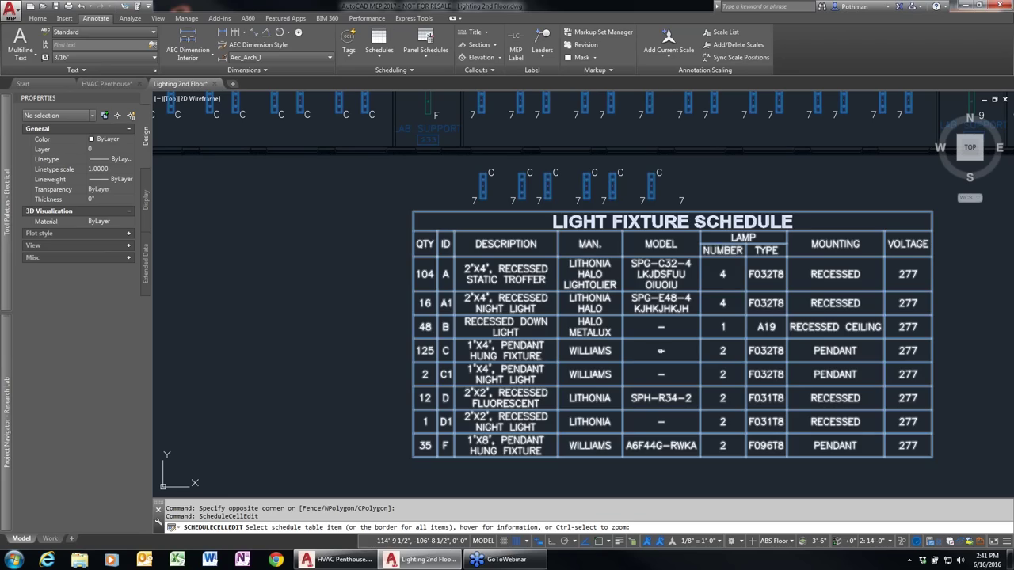
click(660, 351)
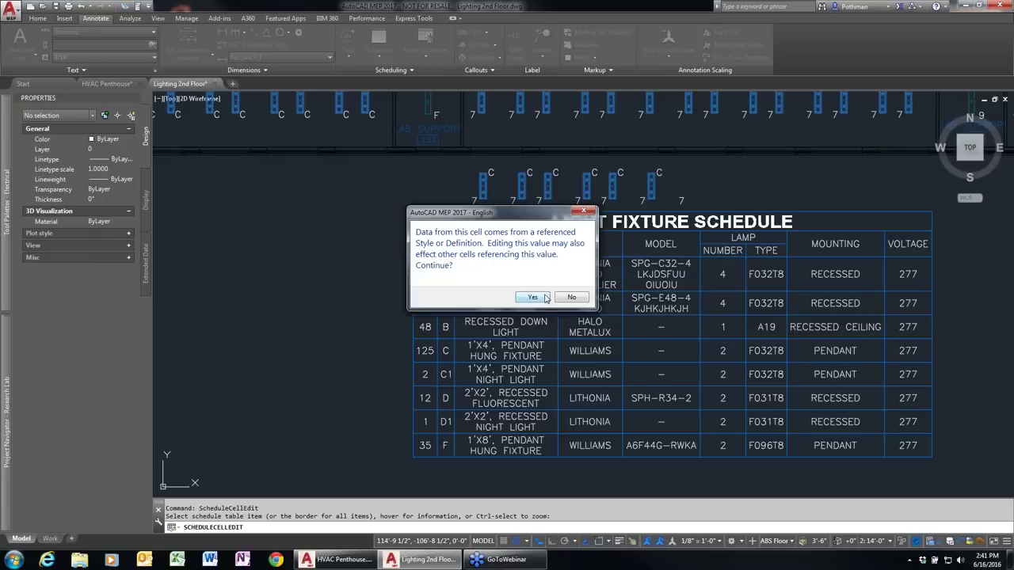
click(533, 297)
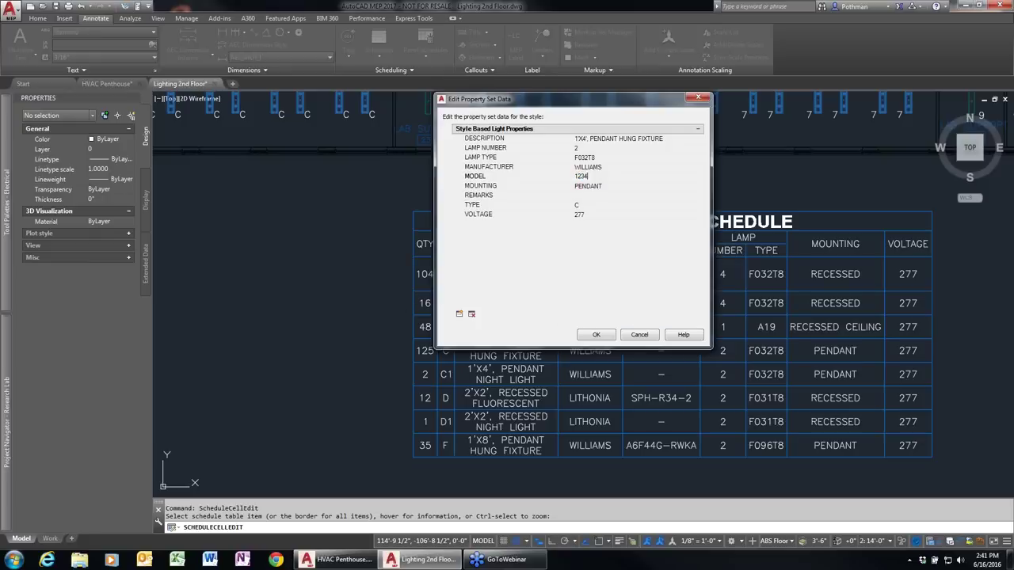
click(598, 335)
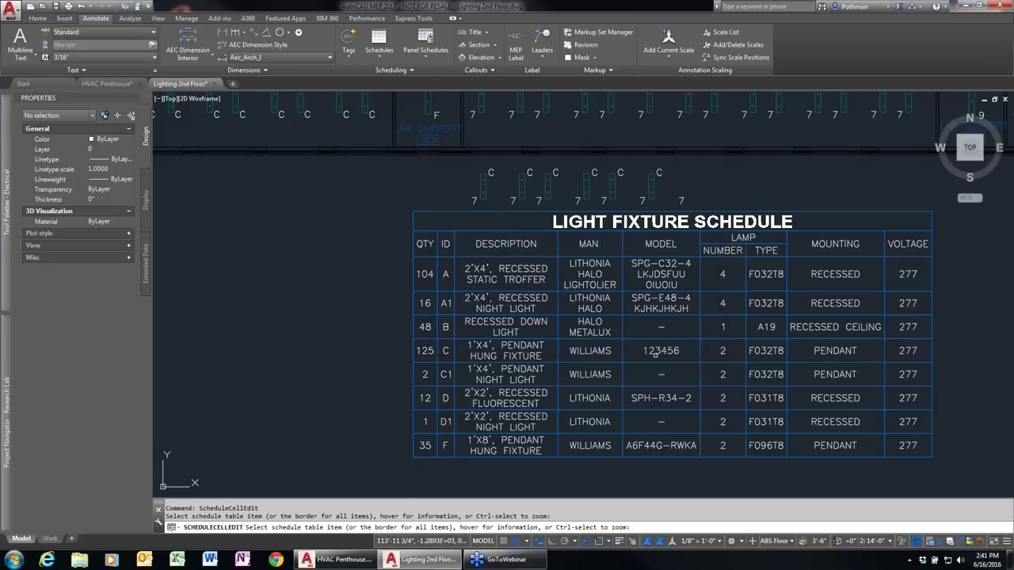
key(Escape)
Set the model to ABCDEF in the Type C device style's property set data, starting from the first copied fixture.
click(483, 186)
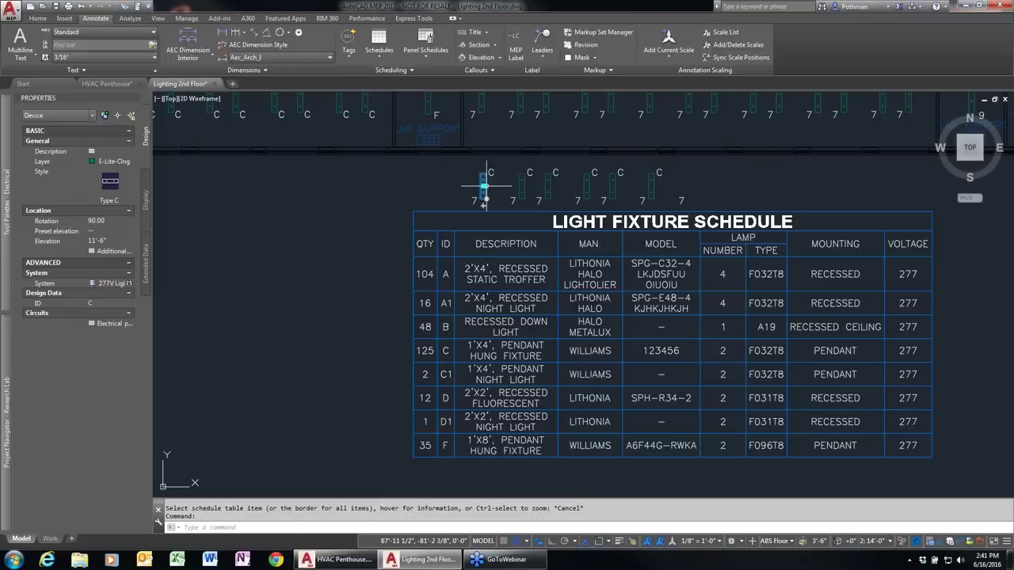
click(162, 42)
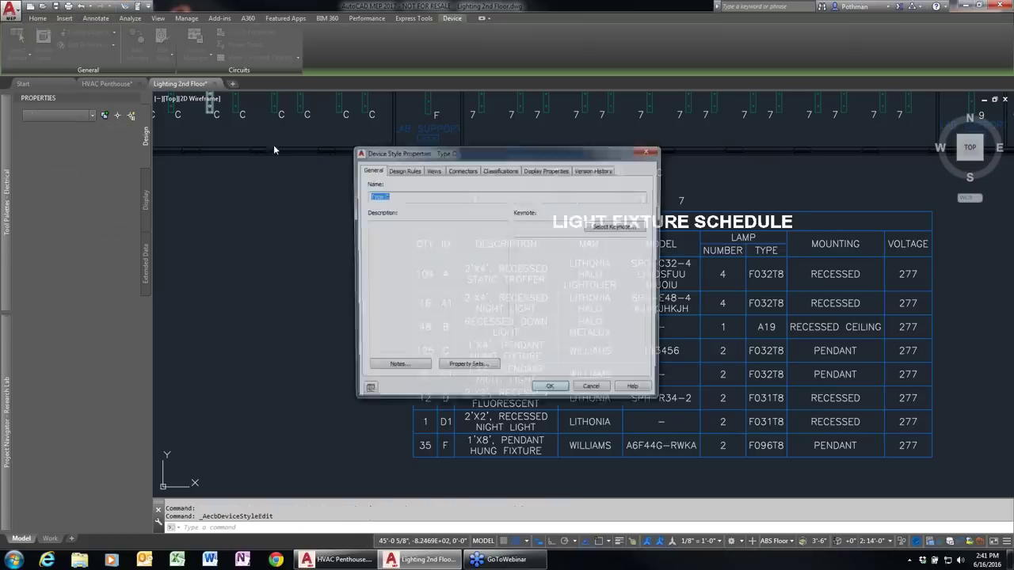
click(467, 372)
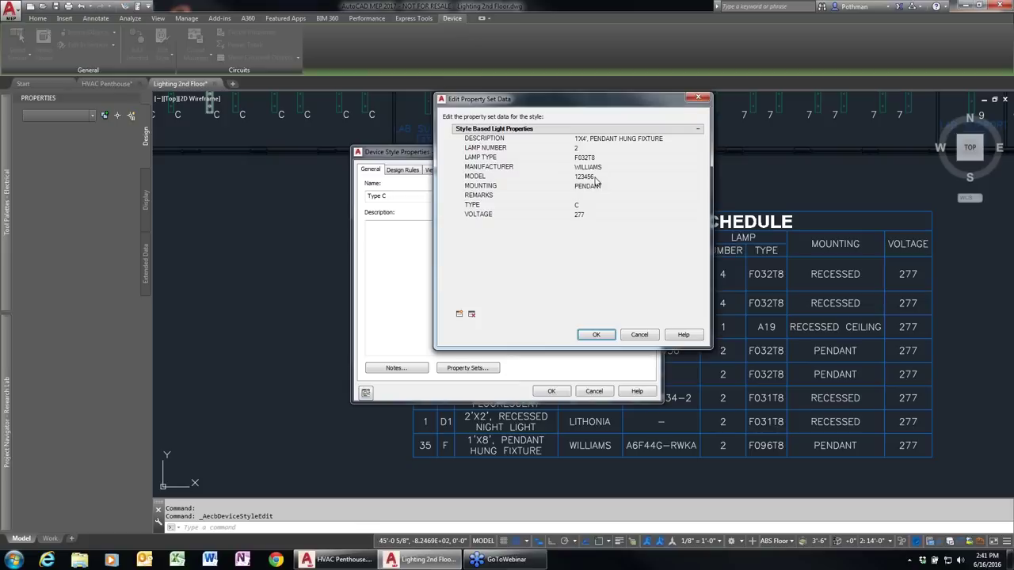
click(594, 177)
text(ABCD)
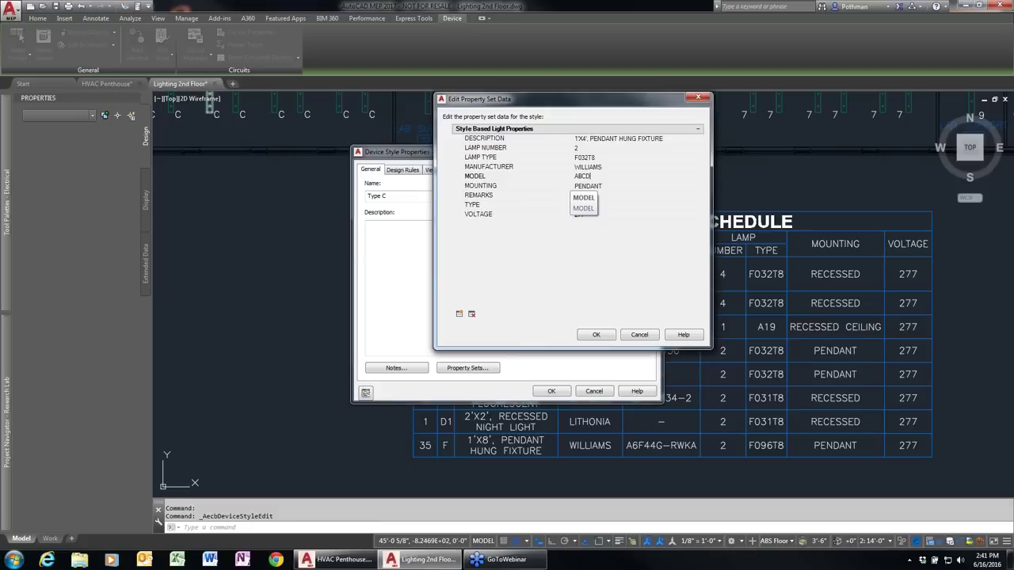
click(568, 260)
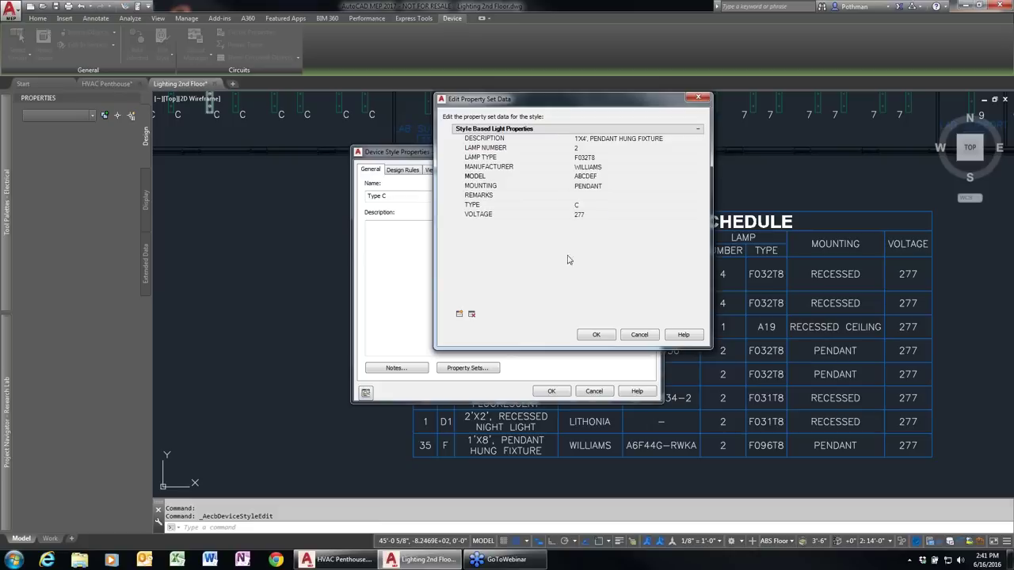
click(597, 336)
click(548, 391)
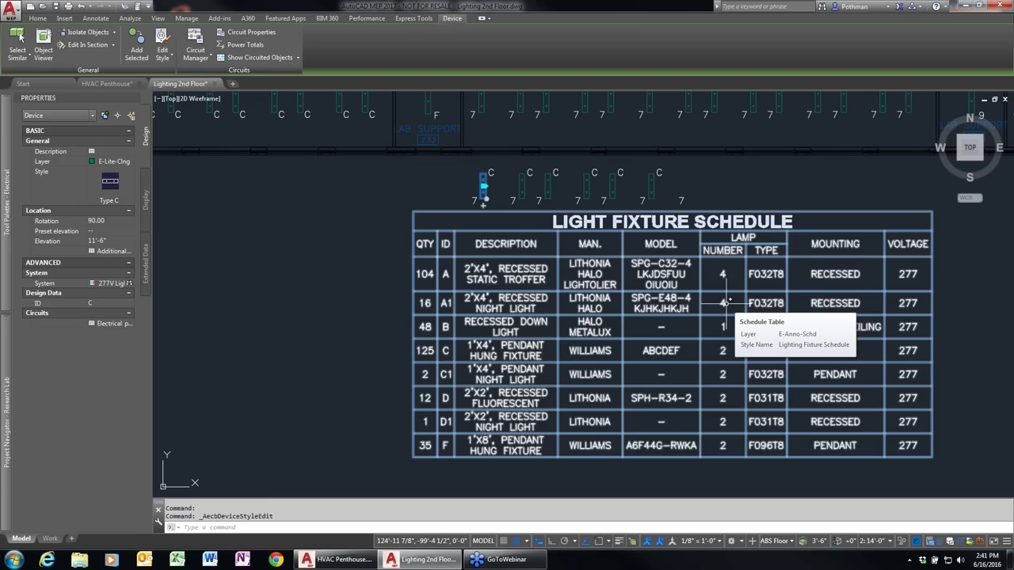
key(Escape)
key(Escape)
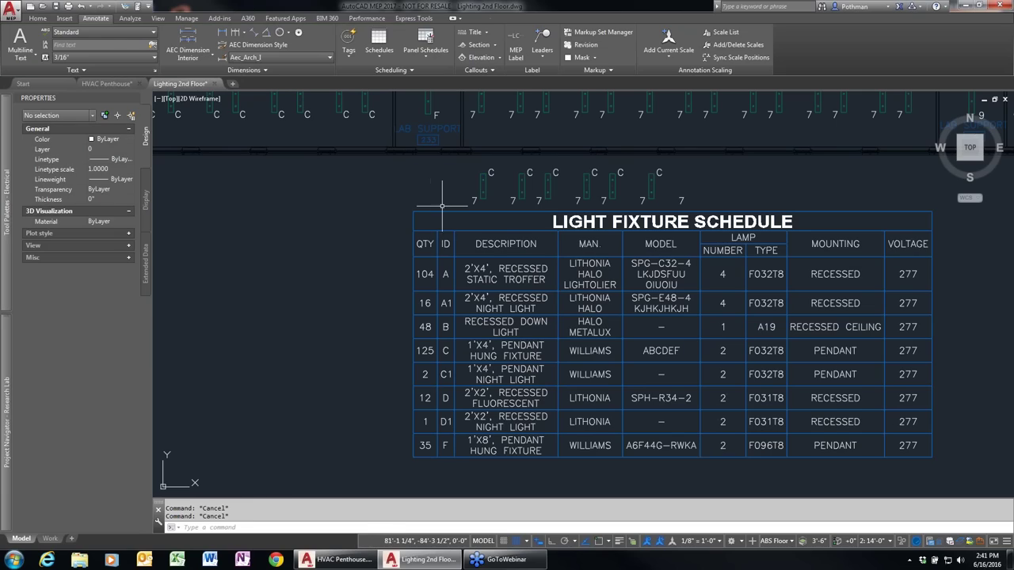
Erase the copied fixtures and tags above the schedule, and close the Lighting 2nd Floor drawing without saving.
click(442, 206)
click(679, 168)
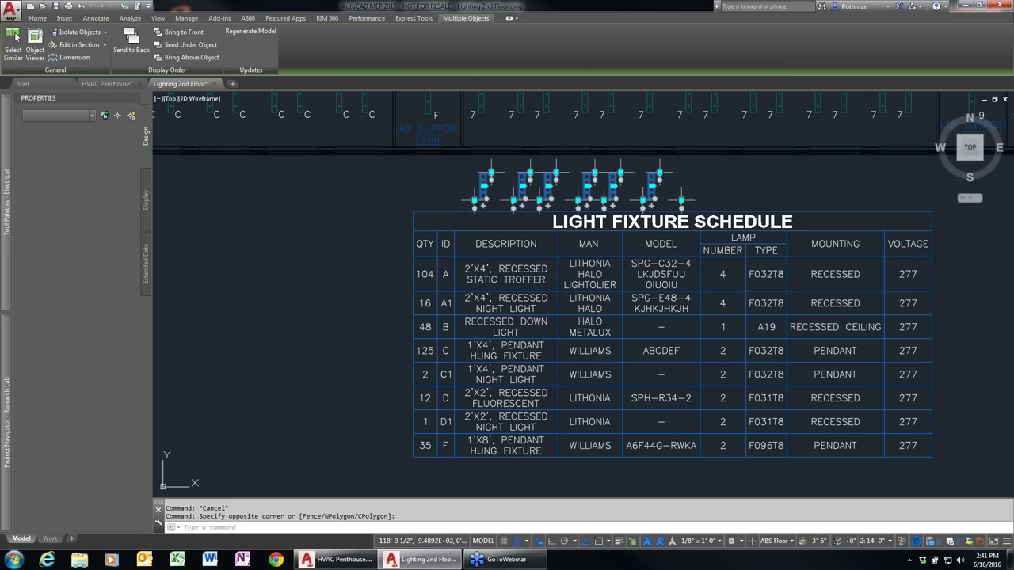
key(Delete)
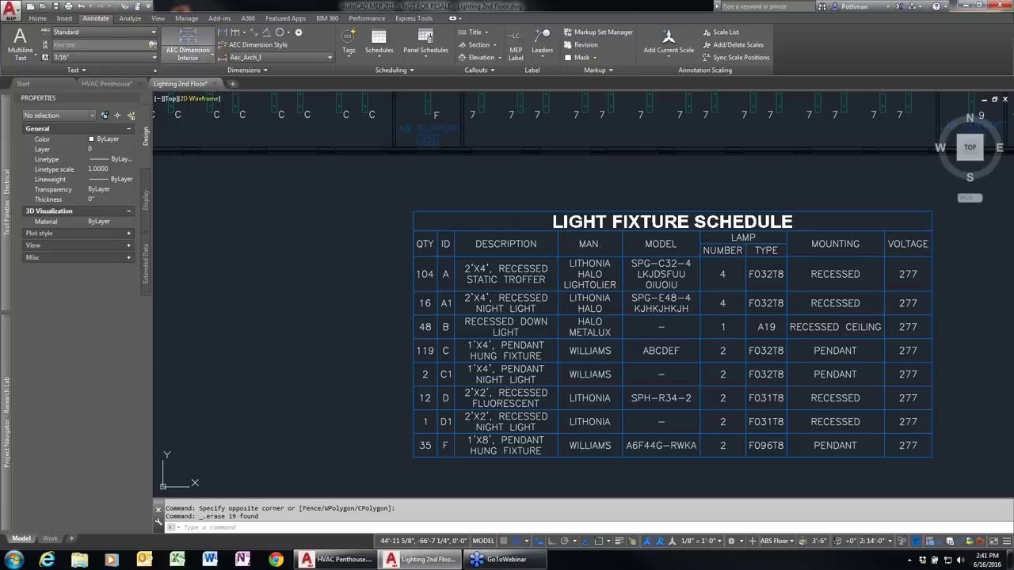
click(208, 84)
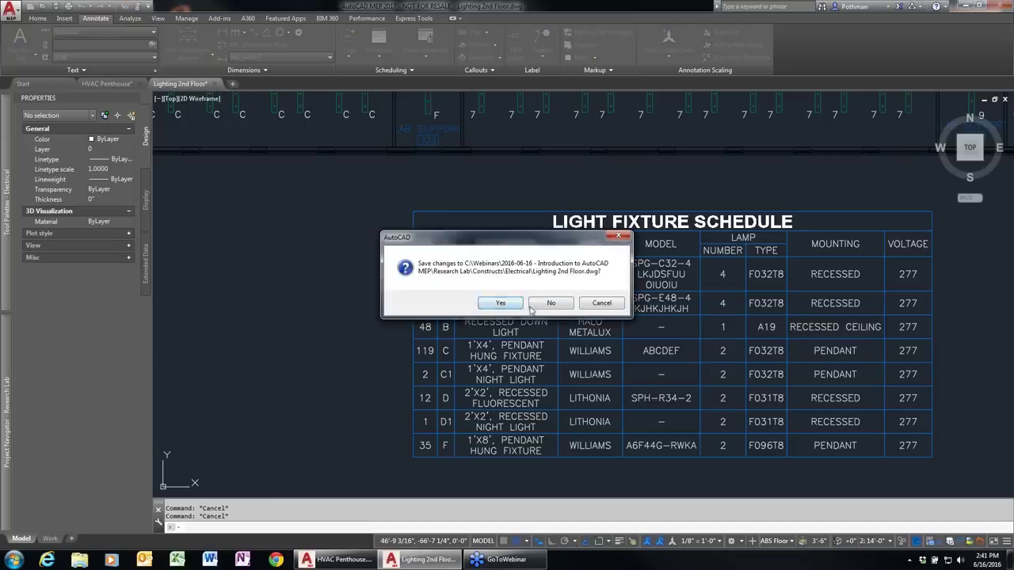
click(547, 304)
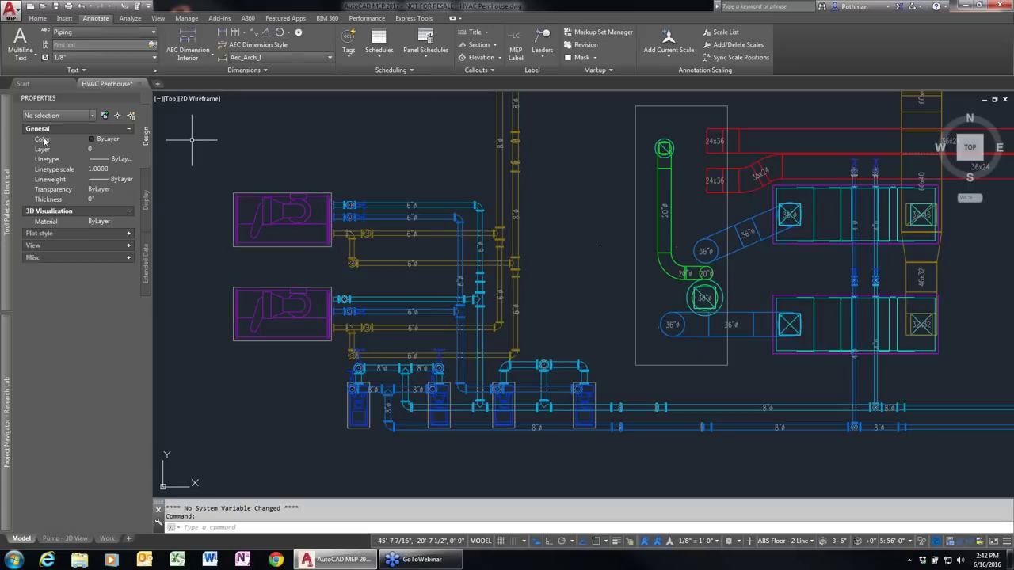
Preview the Power 2nd Floor construct among the project's electrical constructs, and bring up the electrical tool palettes.
mouse_move(16, 420)
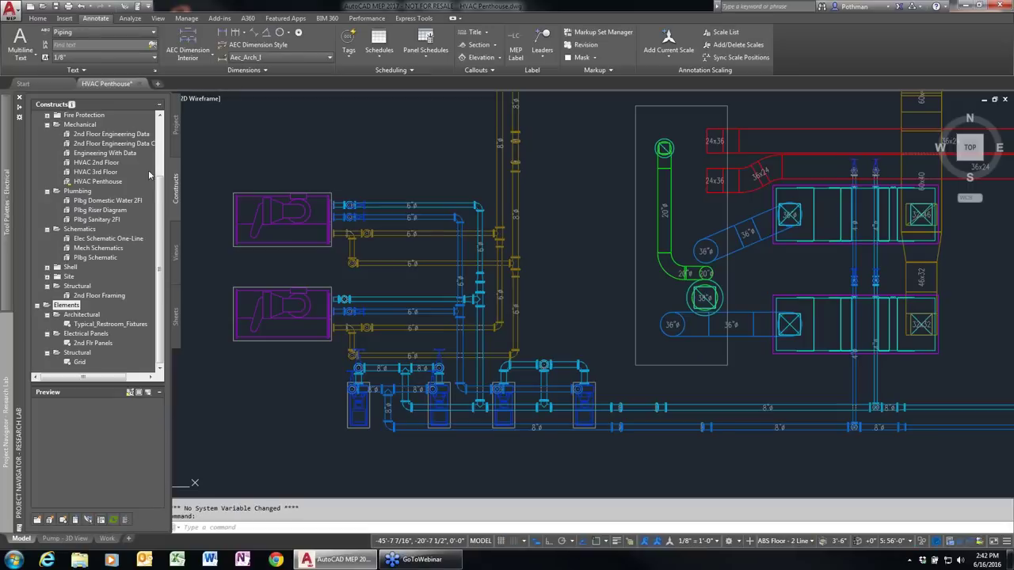
drag(160, 176, 168, 148)
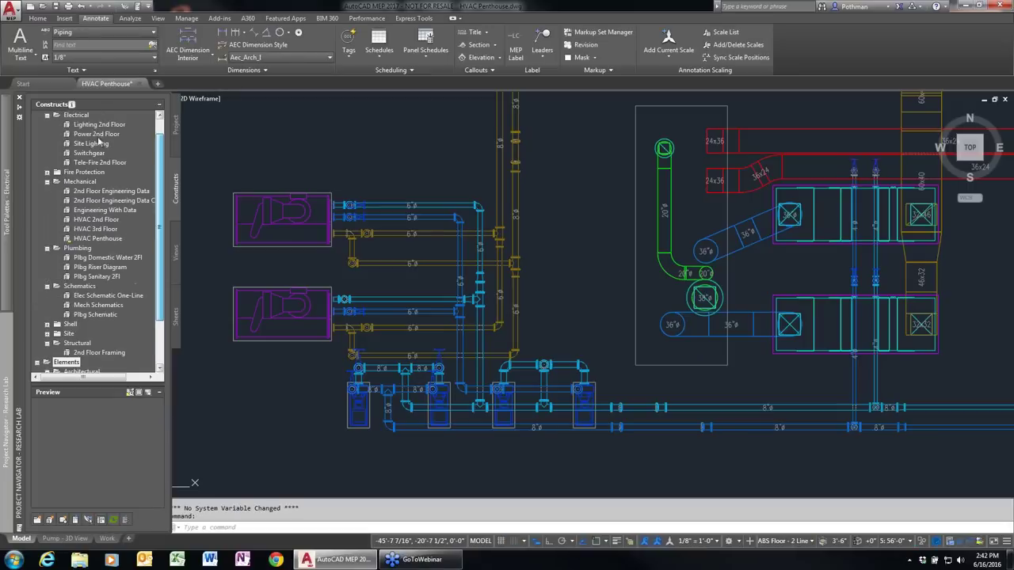
click(97, 135)
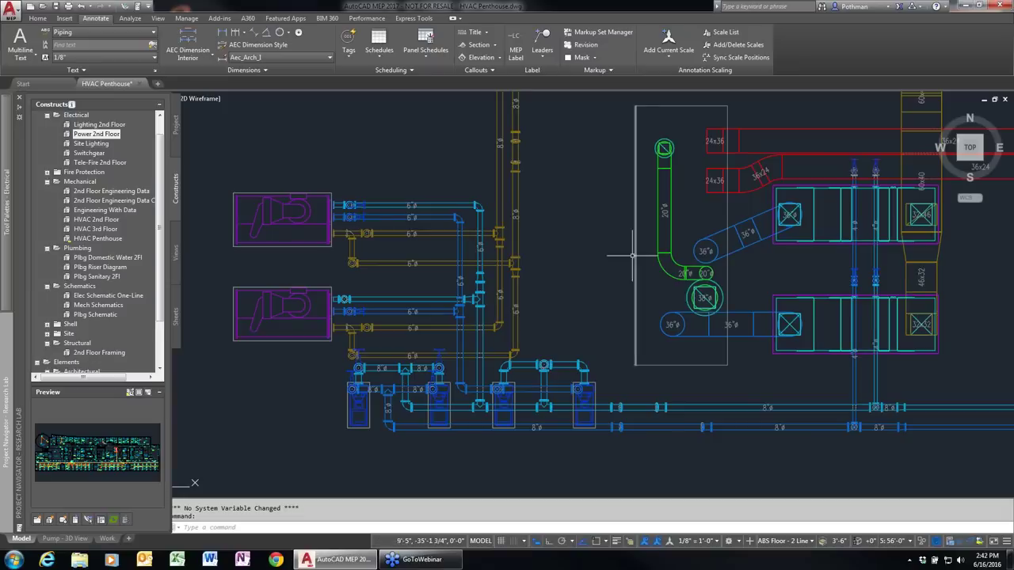
mouse_move(2, 168)
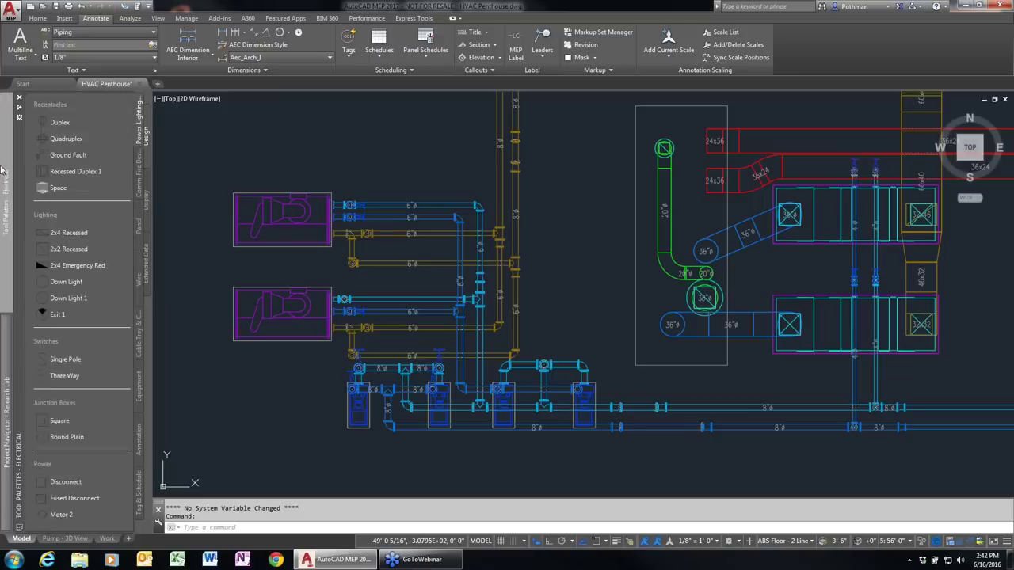
Preview the Tele-Fire 2nd Floor and Engineering With Data constructs, and open the Power 2nd Floor electrical construct.
mouse_move(2, 396)
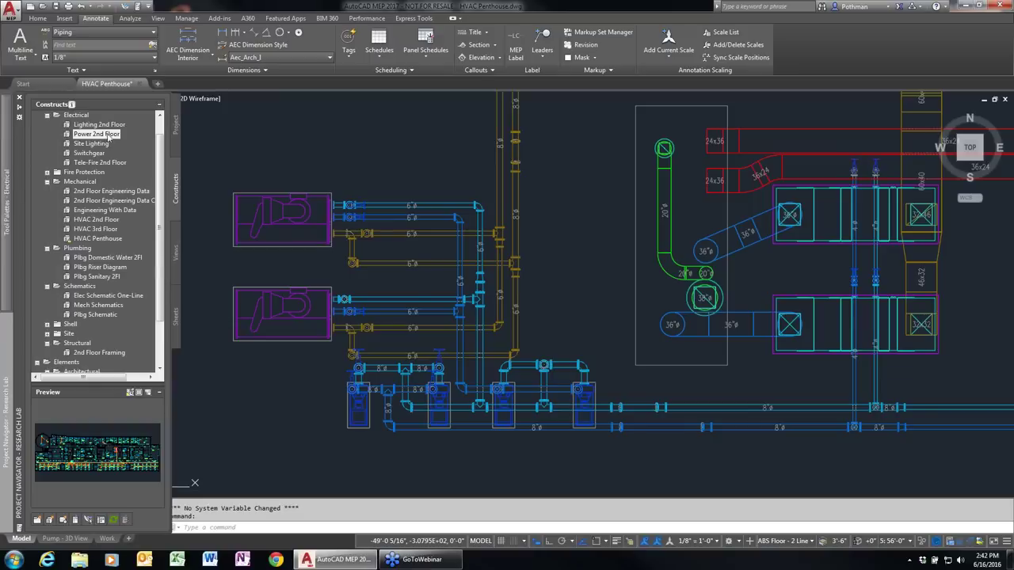
mouse_move(107, 135)
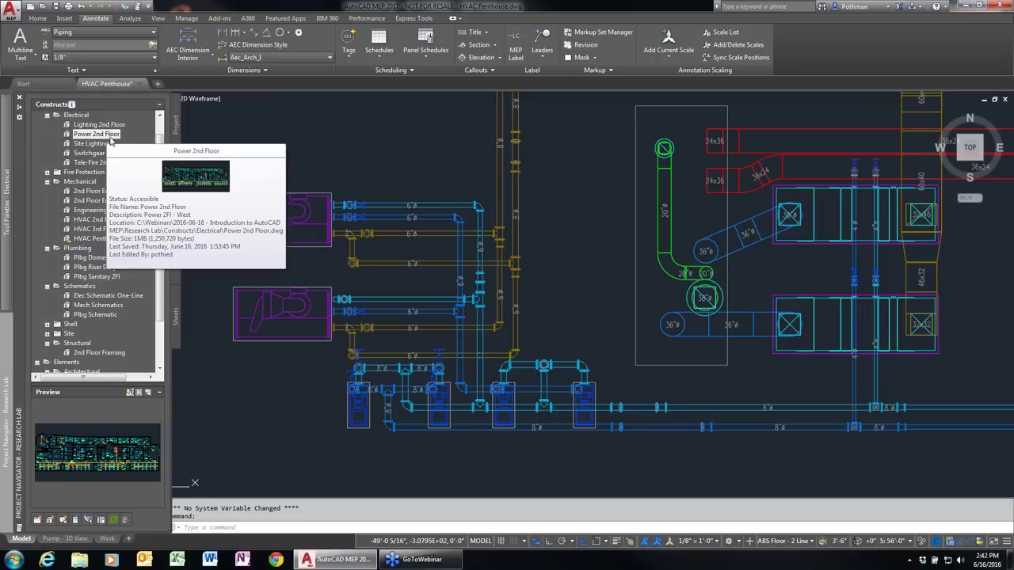
click(100, 164)
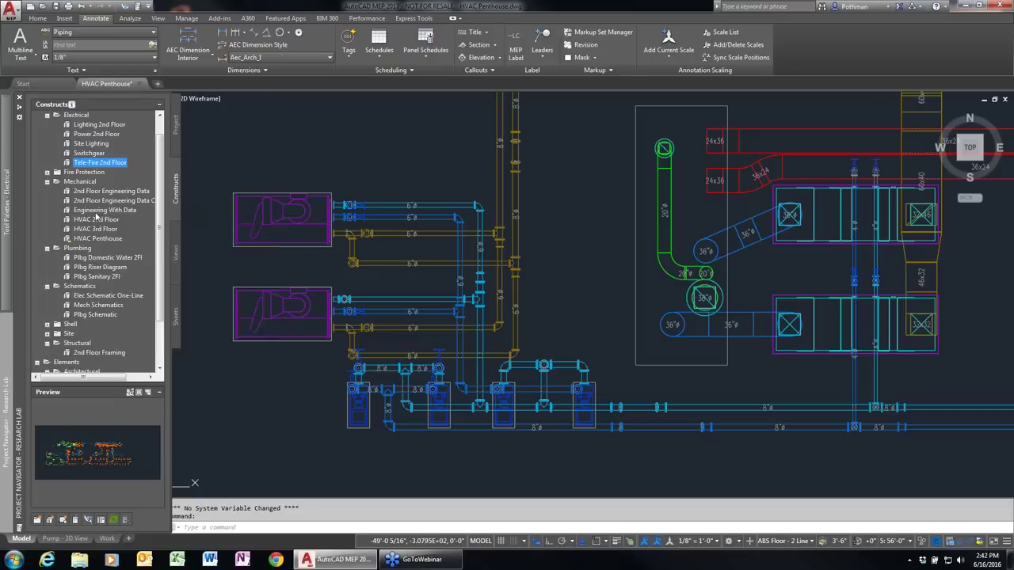
click(96, 211)
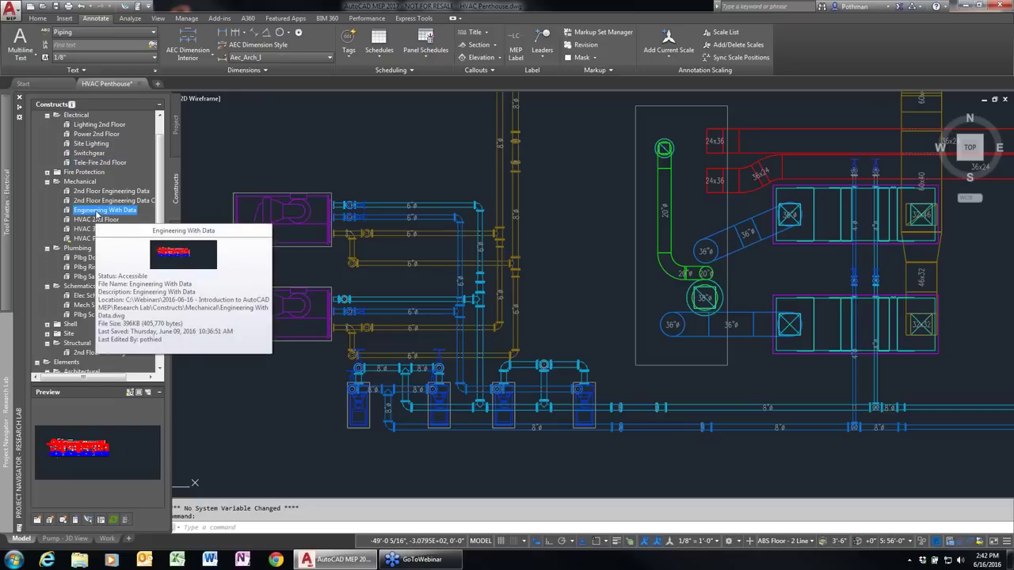
click(95, 136)
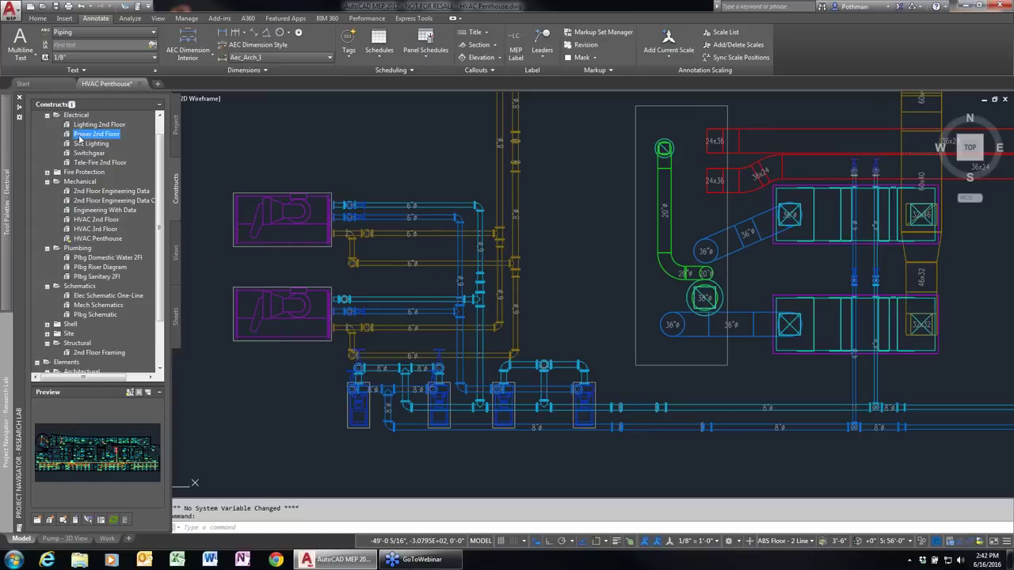
double_click(80, 136)
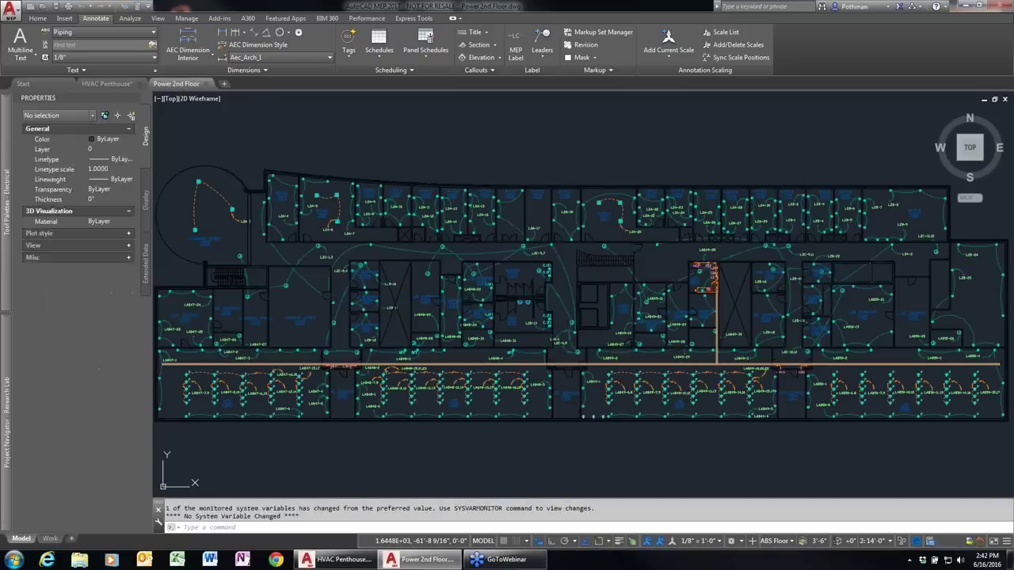
Examine the receptacles, wiring and home-run circuit labels in Lab 249 on the power plan.
scroll(673, 412, up, 3)
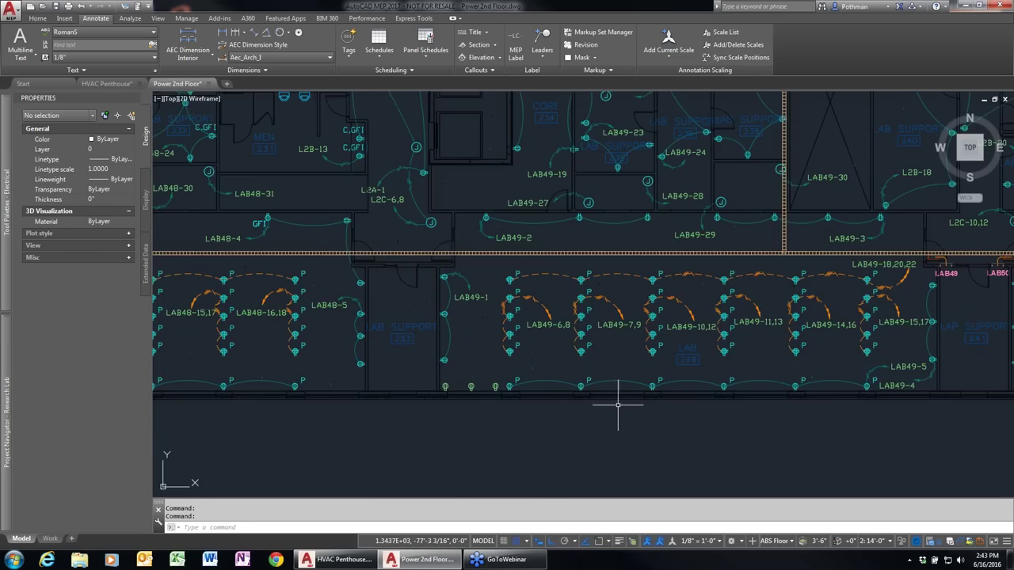
middle_drag(612, 408, 542, 424)
scroll(542, 424, down, 2)
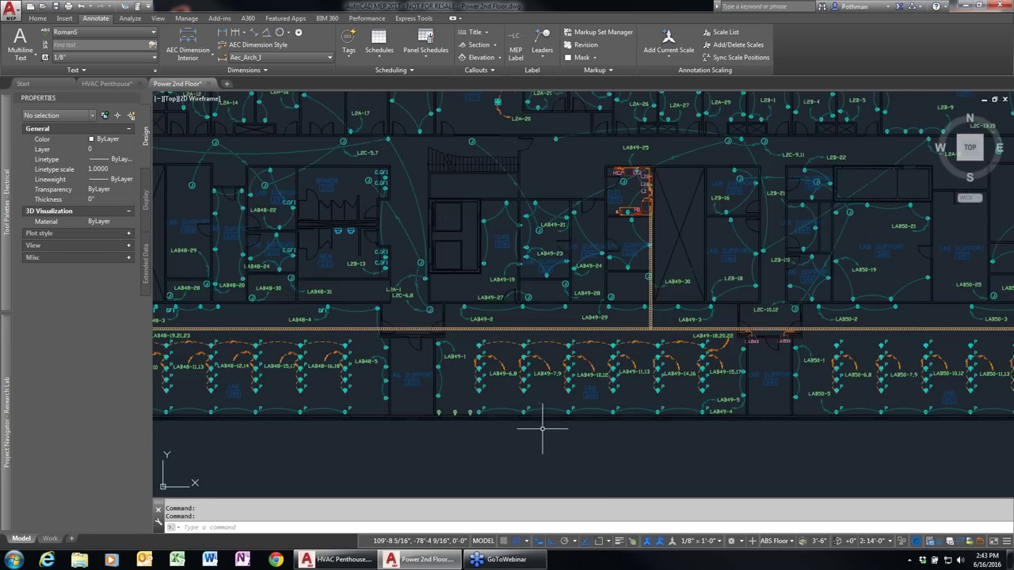
scroll(542, 424, up, 2)
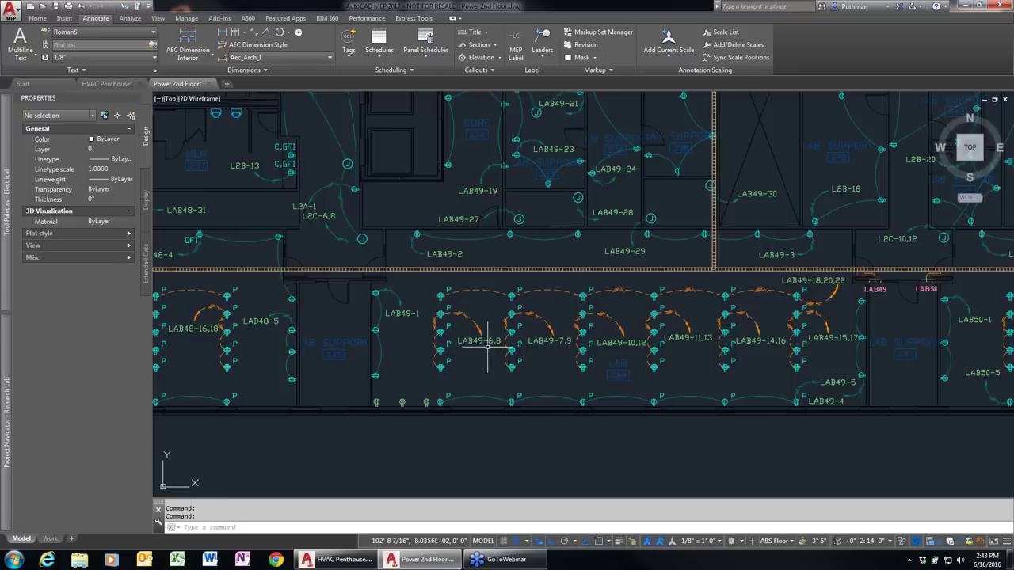
scroll(475, 339, up, 3)
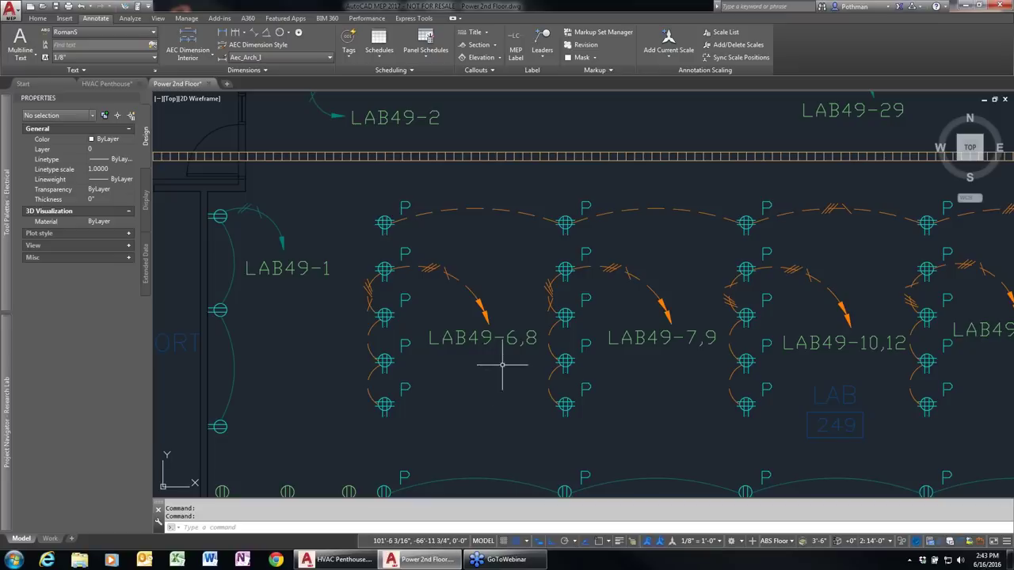
middle_drag(401, 390, 502, 319)
scroll(500, 317, down, 2)
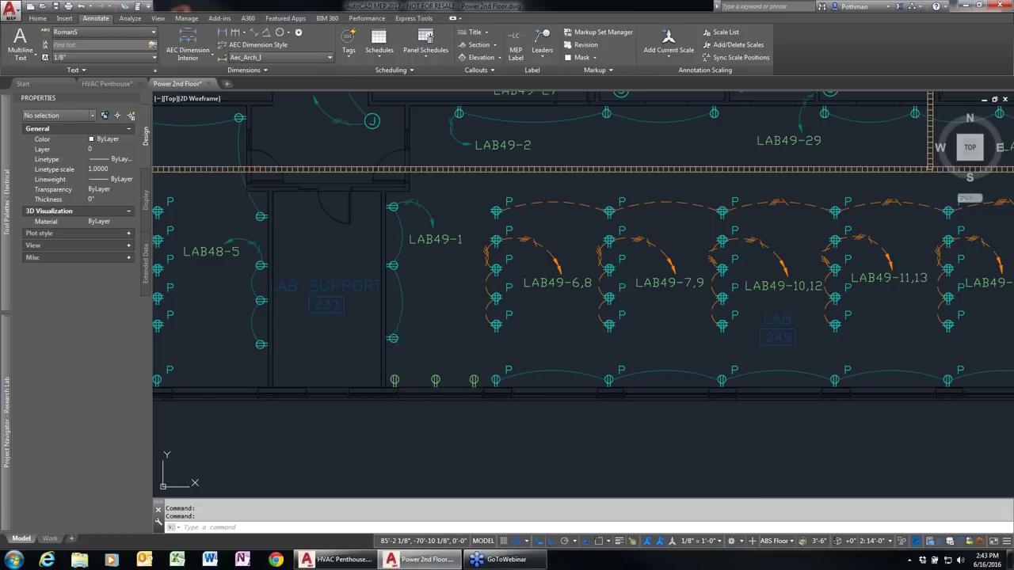
Check the connector properties in the device style of the lowest wall receptacle on circuit LAB49-1, leaving the style unchanged.
click(392, 338)
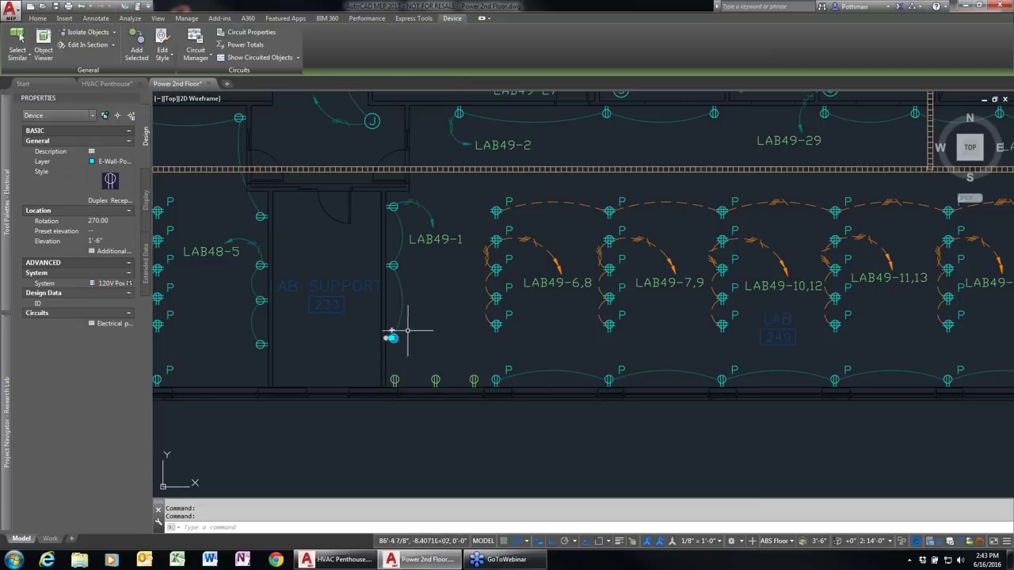
click(162, 41)
click(462, 170)
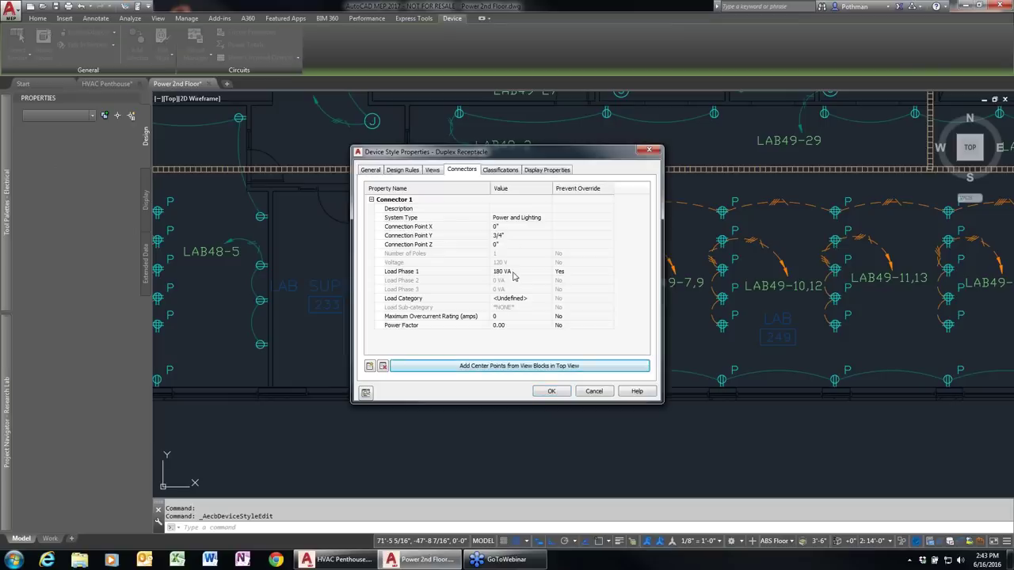
click(594, 392)
key(Escape)
Check the connector load in the device style of the first unwired green receptacle along Lab 249's lower wall, and cancel out.
click(394, 381)
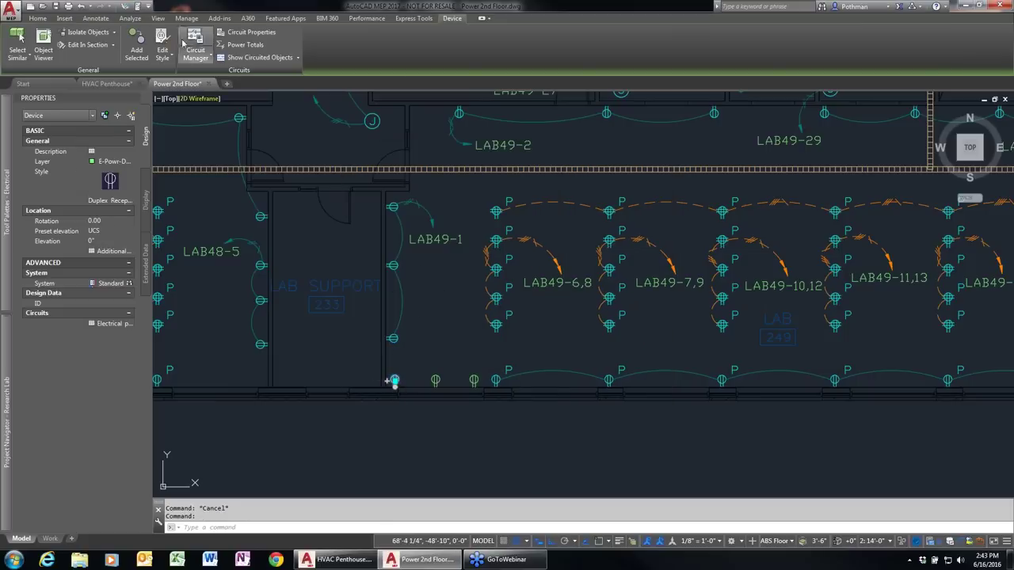
click(162, 48)
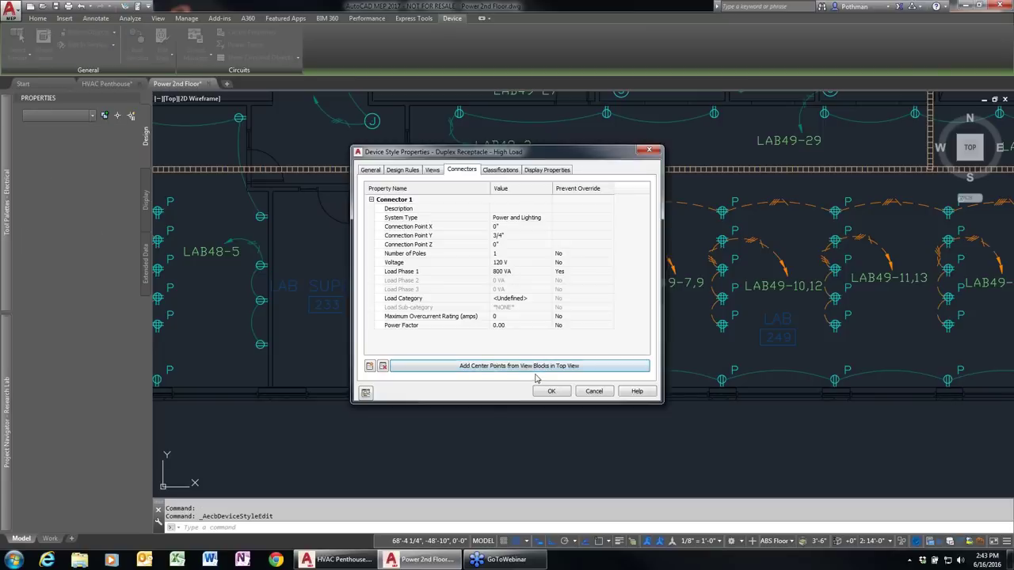
click(590, 393)
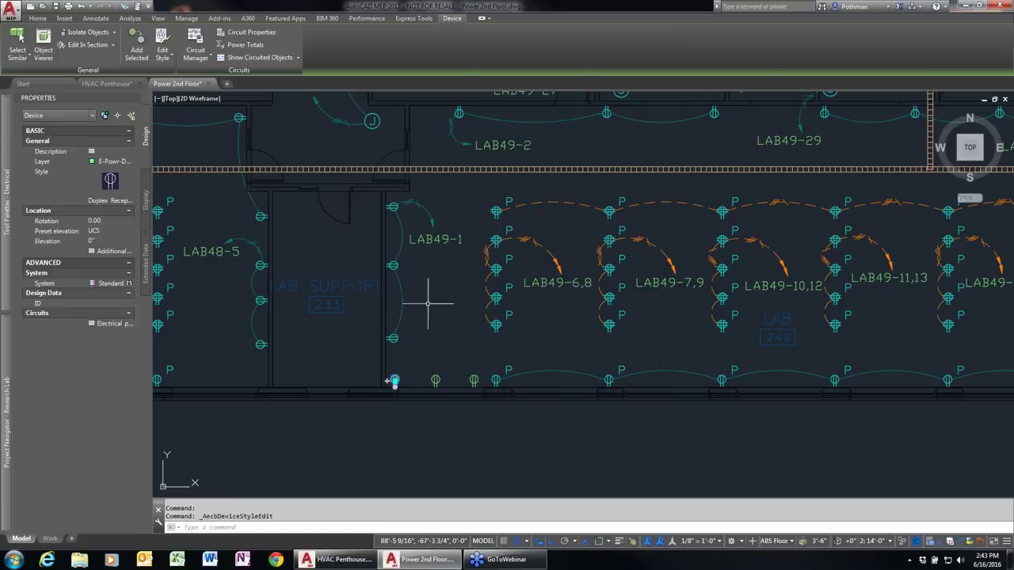
key(Escape)
key(Escape)
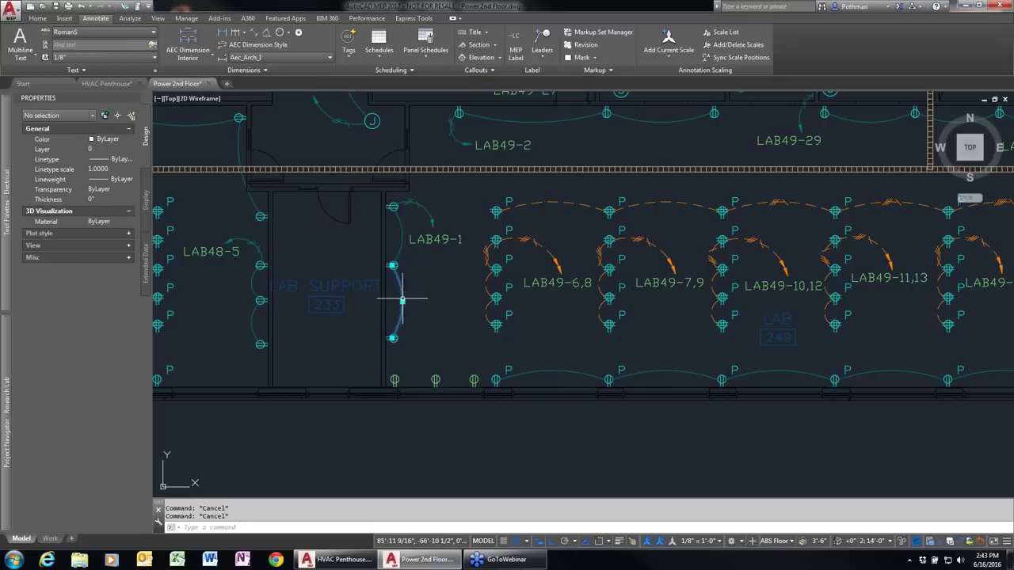
Add a wire matching the existing LAB49-1 arc, connecting the lowest side-wall receptacle to the first high-load receptacle.
click(400, 299)
right_click(432, 292)
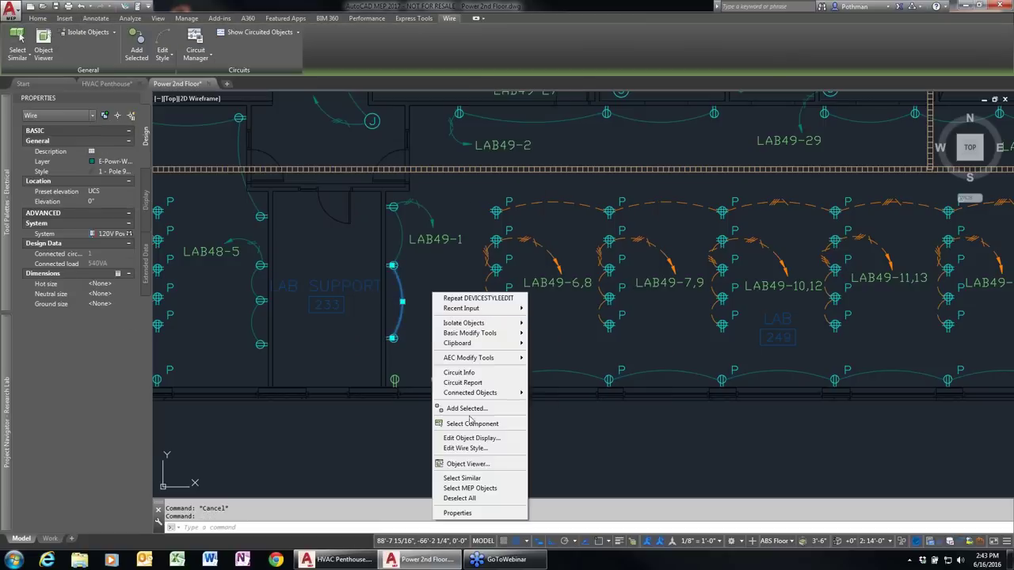
click(466, 409)
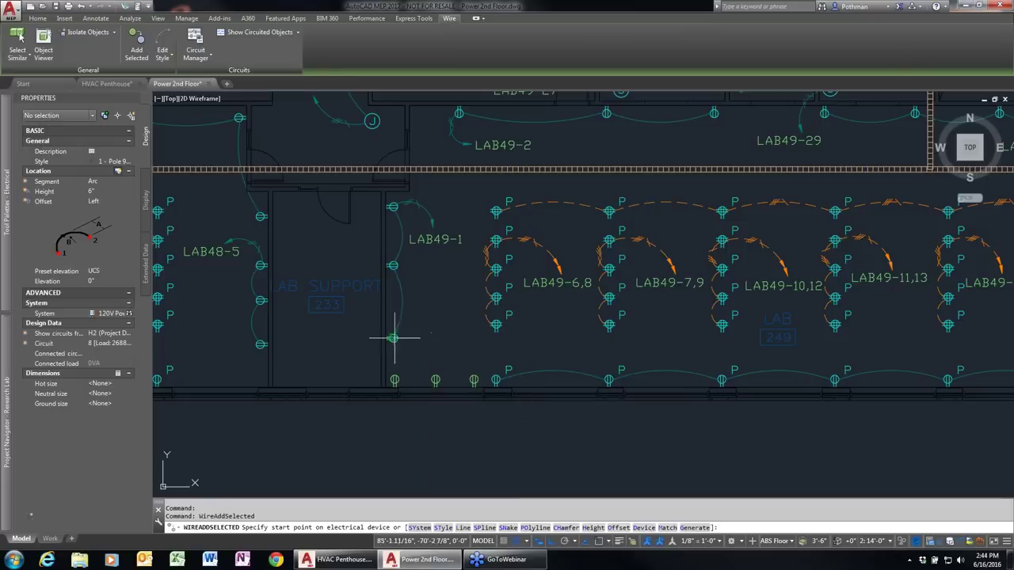
key(F3)
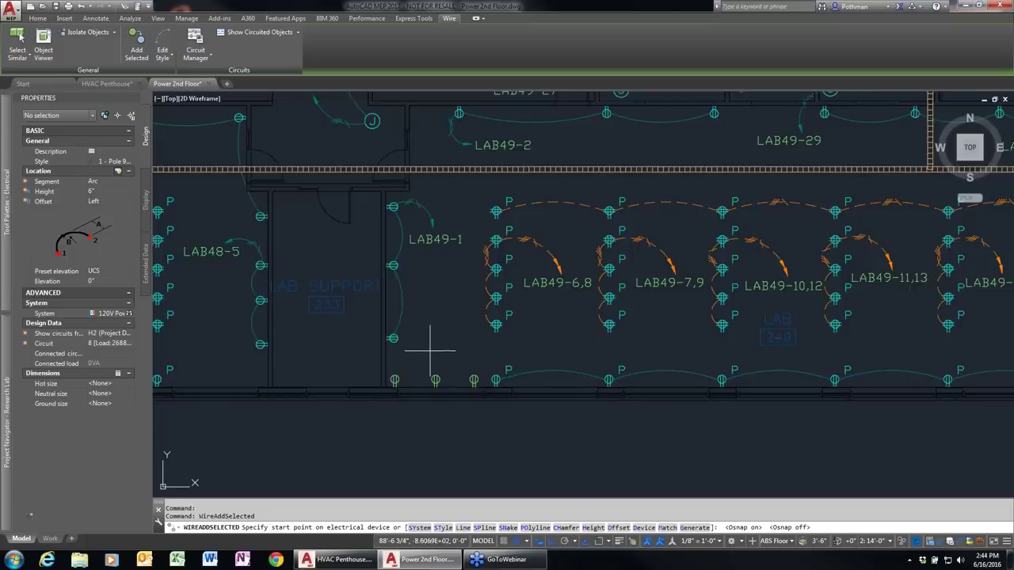
scroll(426, 349, up, 4)
key(F3)
click(344, 319)
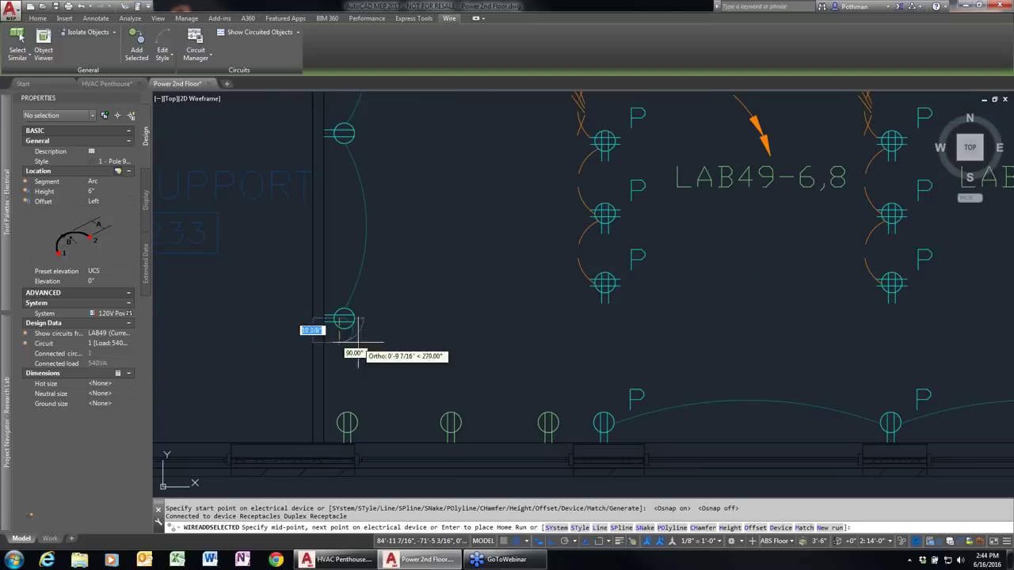
click(347, 424)
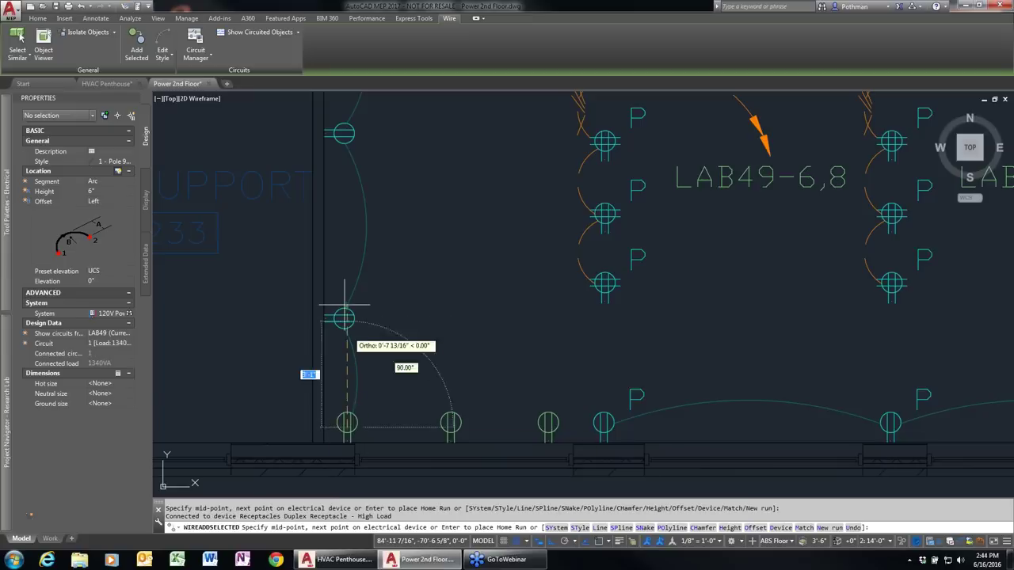
Continue the wire through the second and third high-load receptacles, accepting the circuit overload each time, and finish without a home run.
click(450, 420)
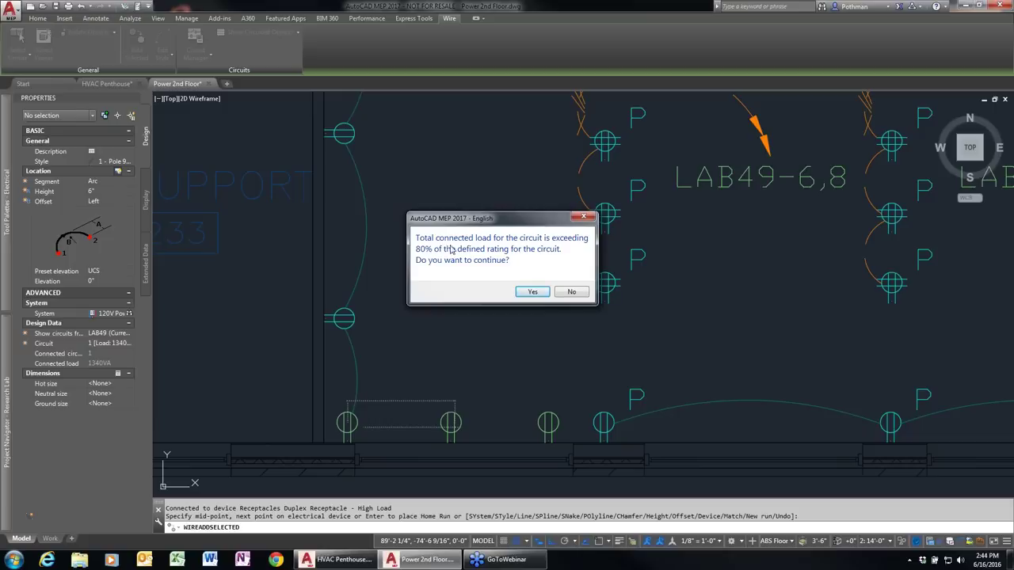
click(533, 292)
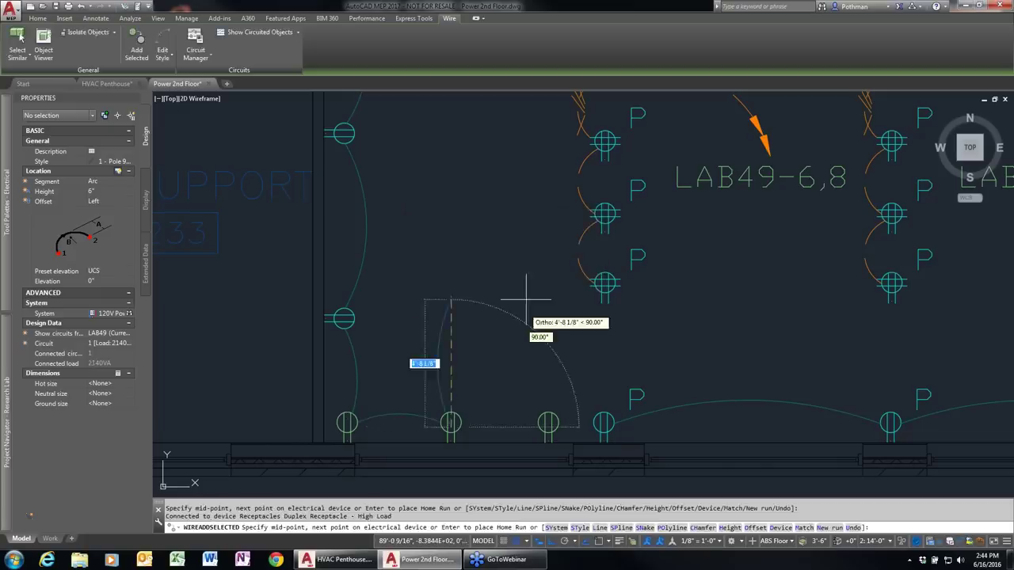
click(543, 424)
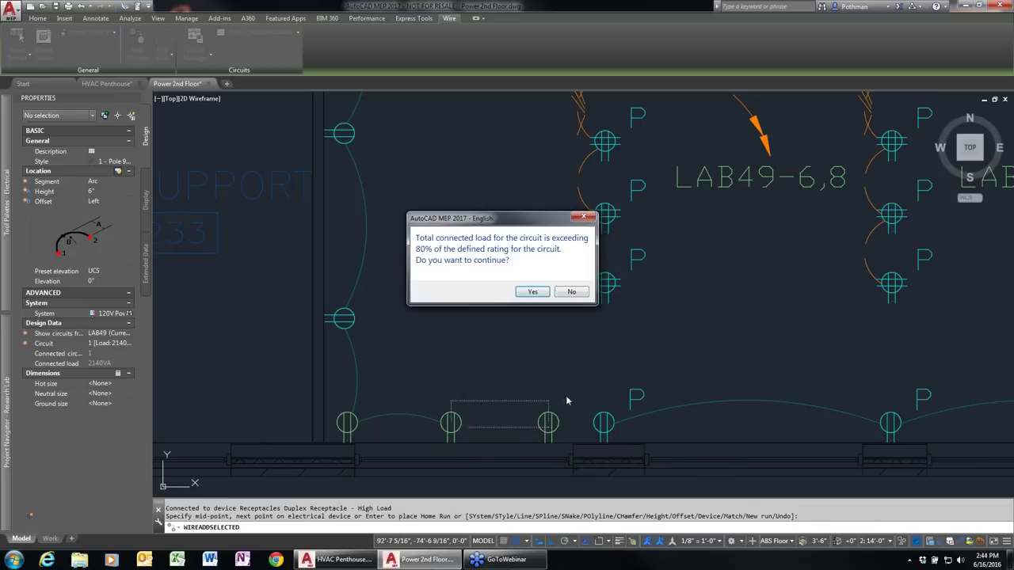
click(533, 292)
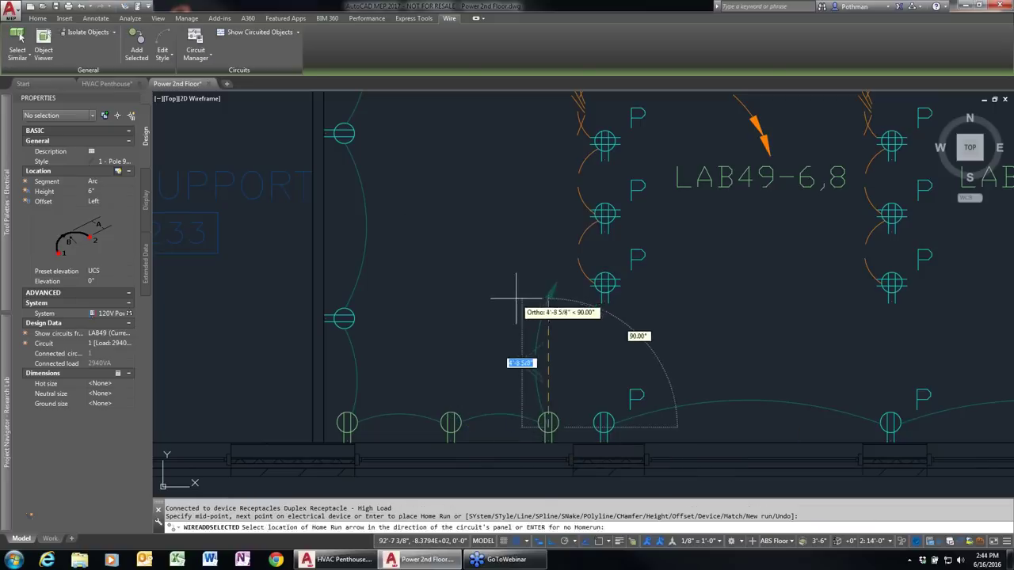
key(Return)
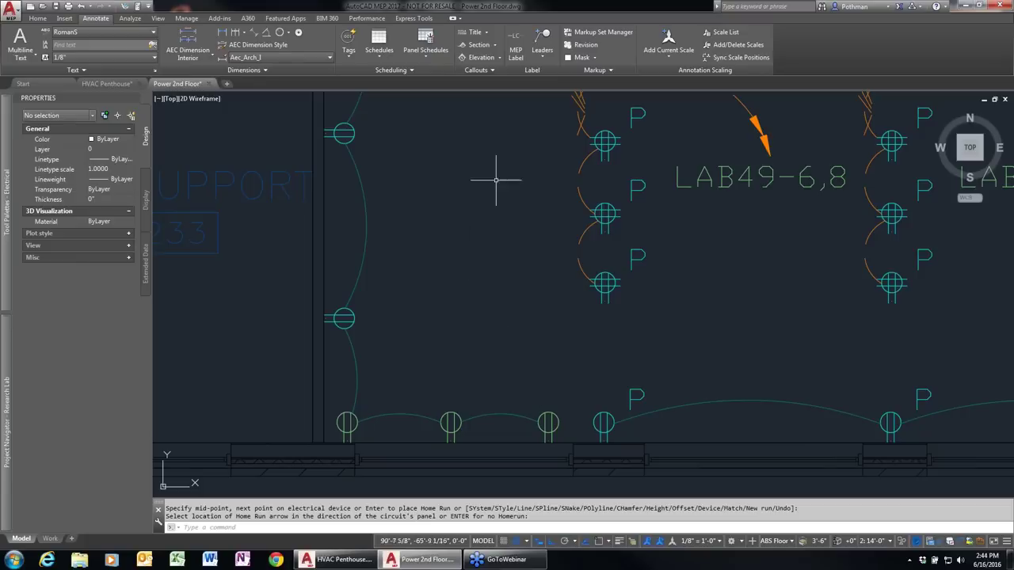
Show panel LAB49's circuits in the Circuit Manager.
click(130, 18)
click(99, 51)
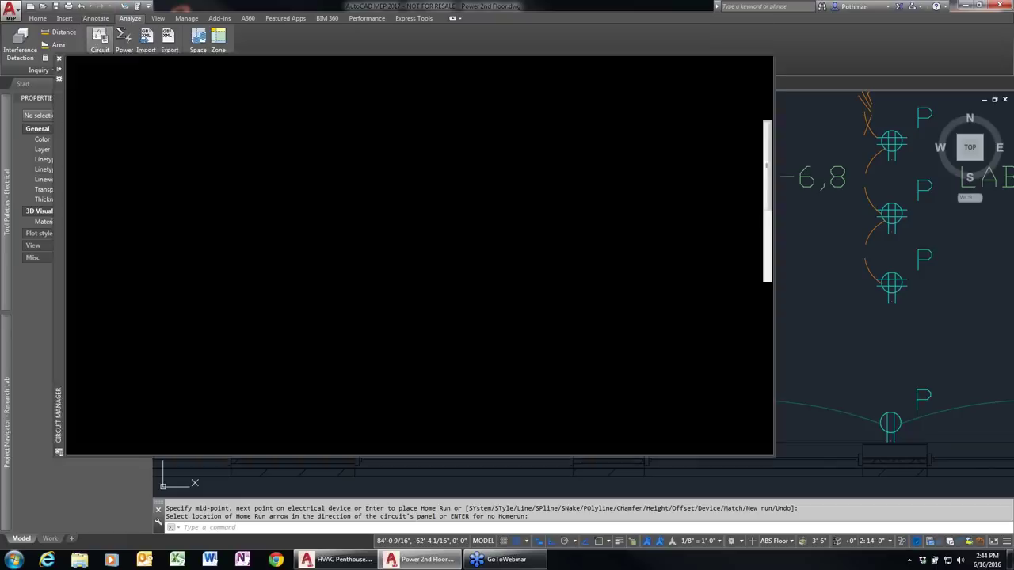
click(115, 105)
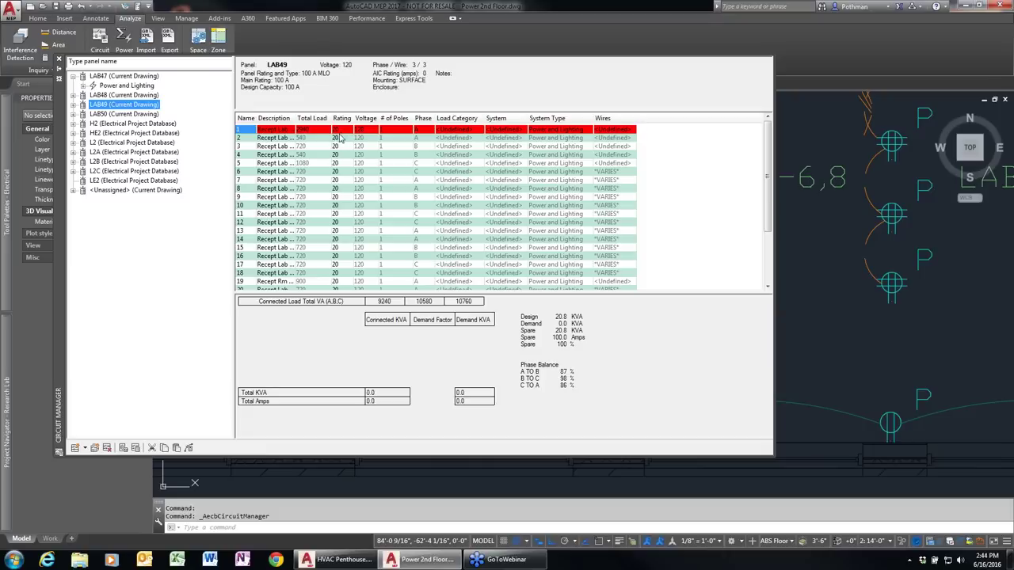
Try a rating of 30 for LAB49 circuit 1, raise it to 40, and close the Circuit Manager.
click(341, 129)
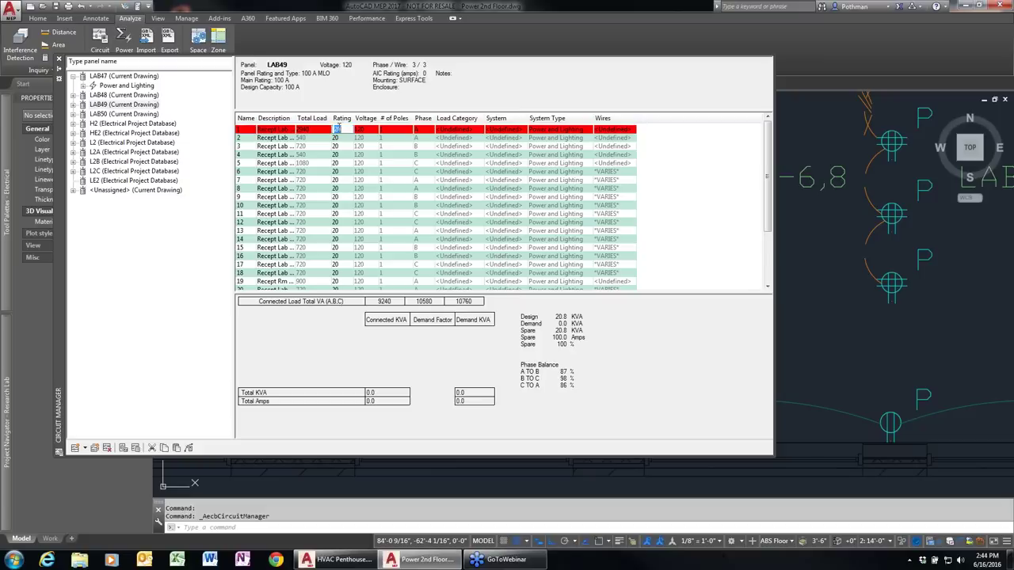
key(Return)
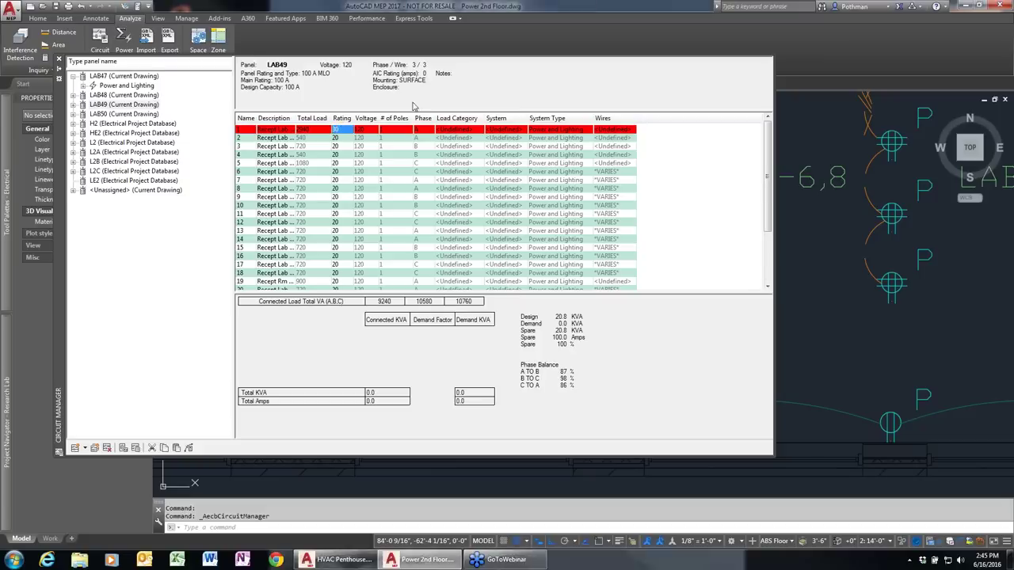
click(347, 130)
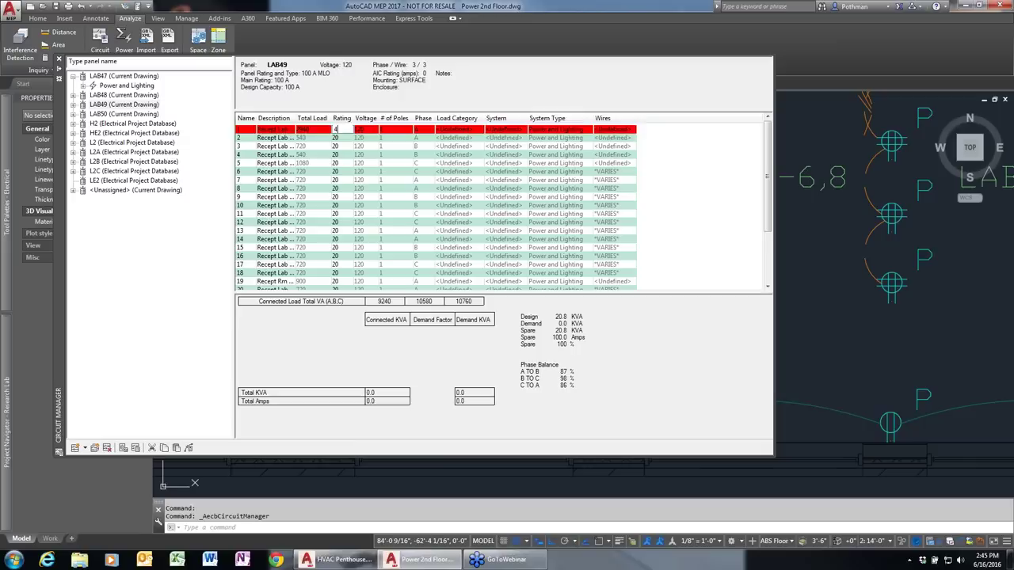
key(Return)
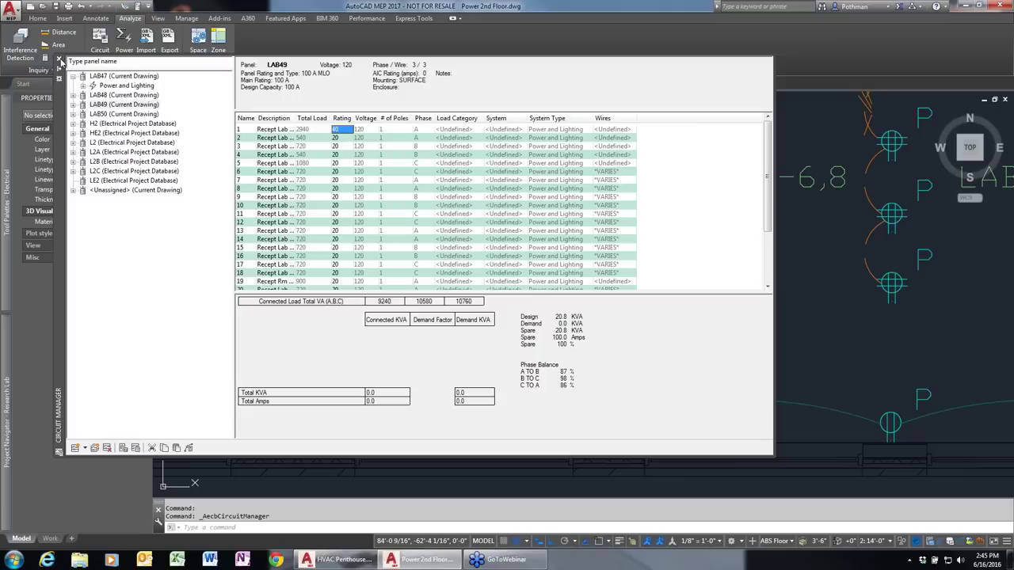
click(59, 62)
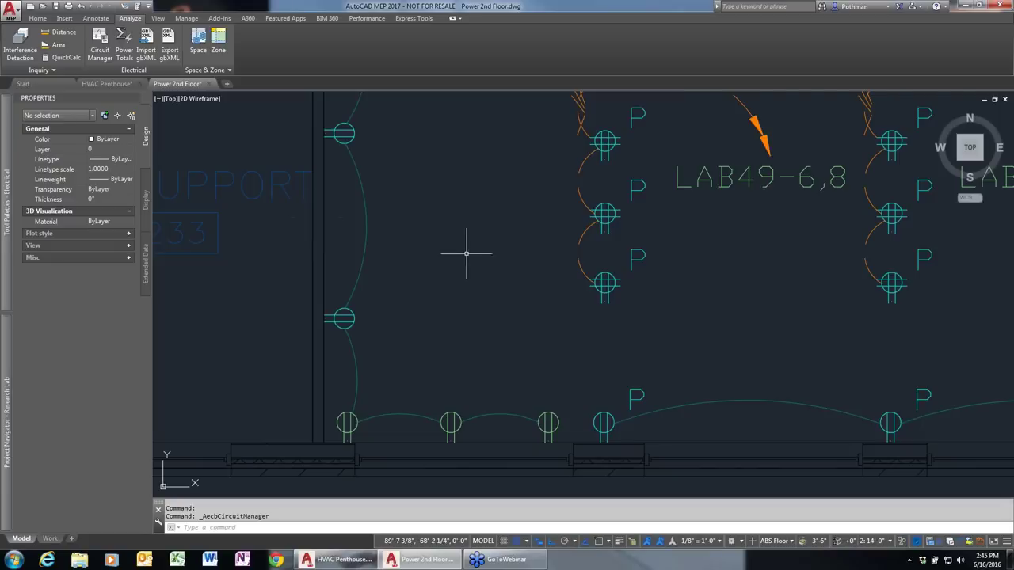
scroll(484, 289, down, 2)
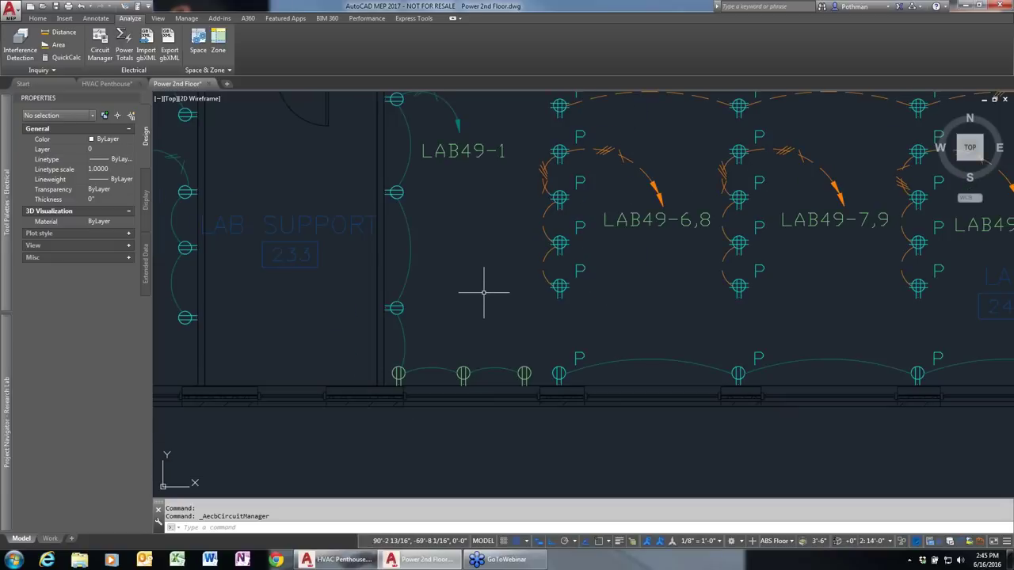
Insert a panel schedule for LAB49 from the current drawing, using the Branch Panel Three Phase style, in the empty area below the plan.
scroll(483, 292, down, 2)
scroll(480, 289, down, 4)
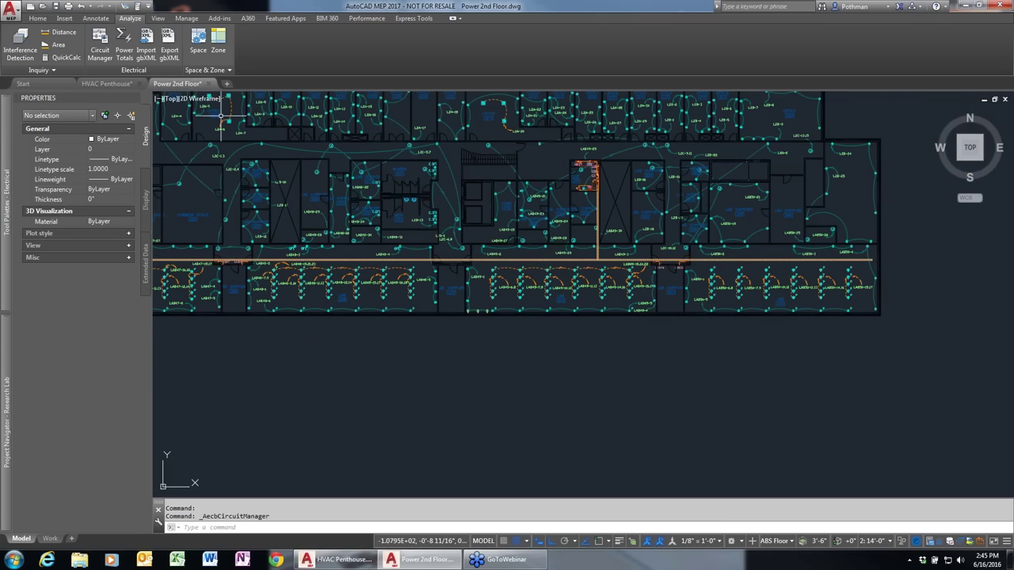
click(96, 19)
click(425, 46)
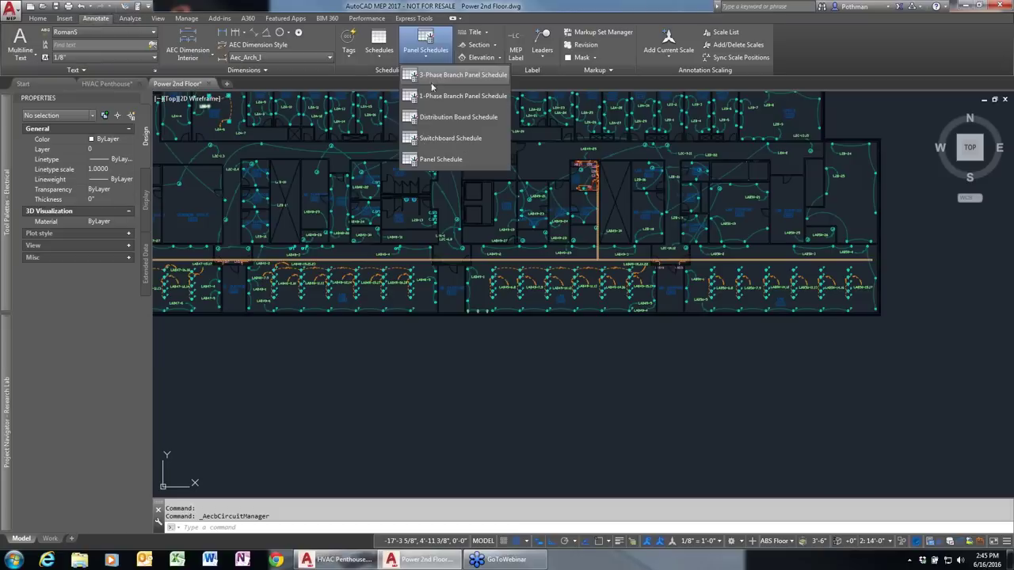
click(442, 77)
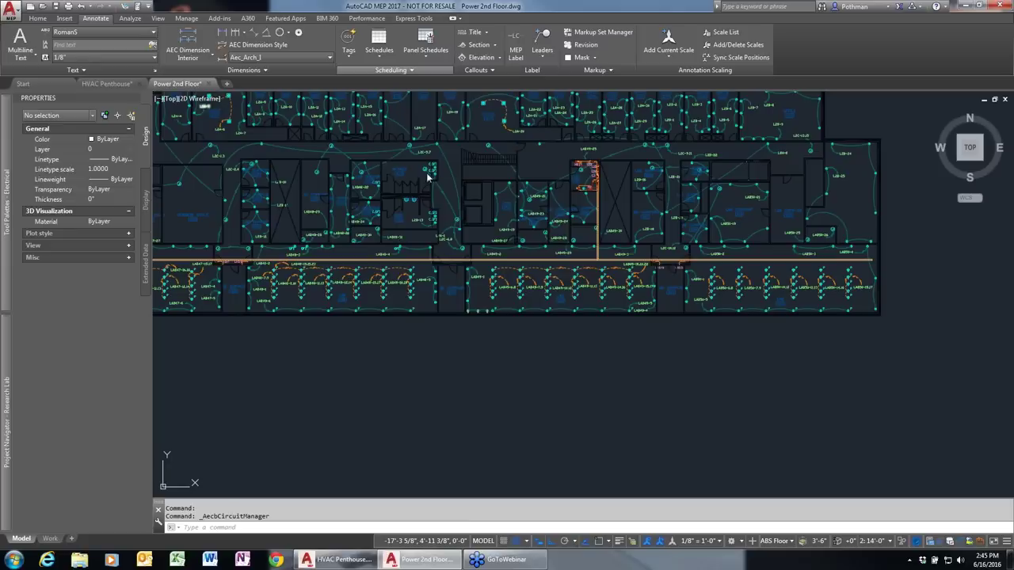
click(356, 242)
click(349, 258)
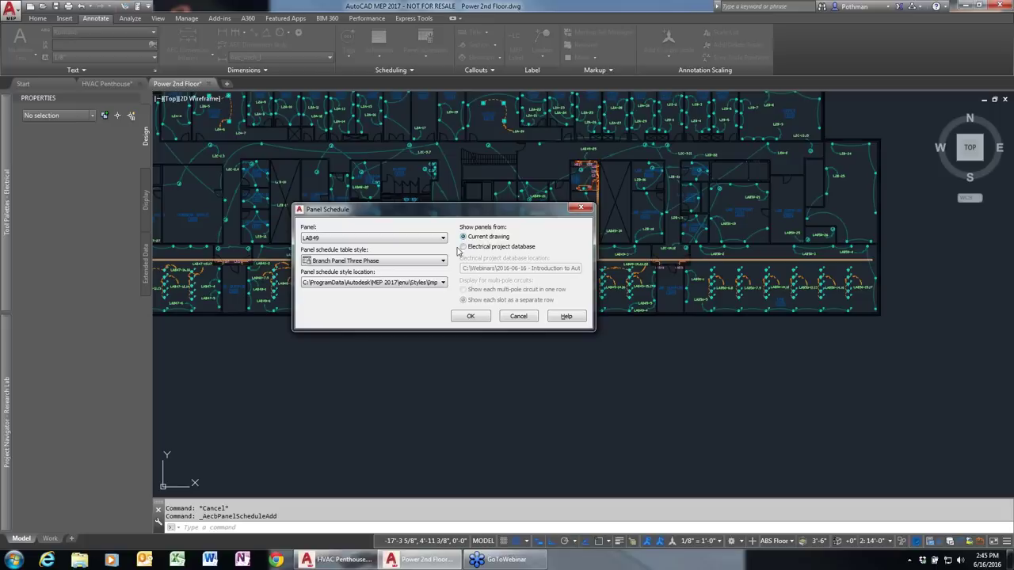
click(472, 318)
click(404, 333)
Examine the LAB49 panel schedule's circuit ratings, phase load totals, spare capacity, phase balance and header data.
scroll(432, 379, up, 2)
scroll(413, 262, up, 2)
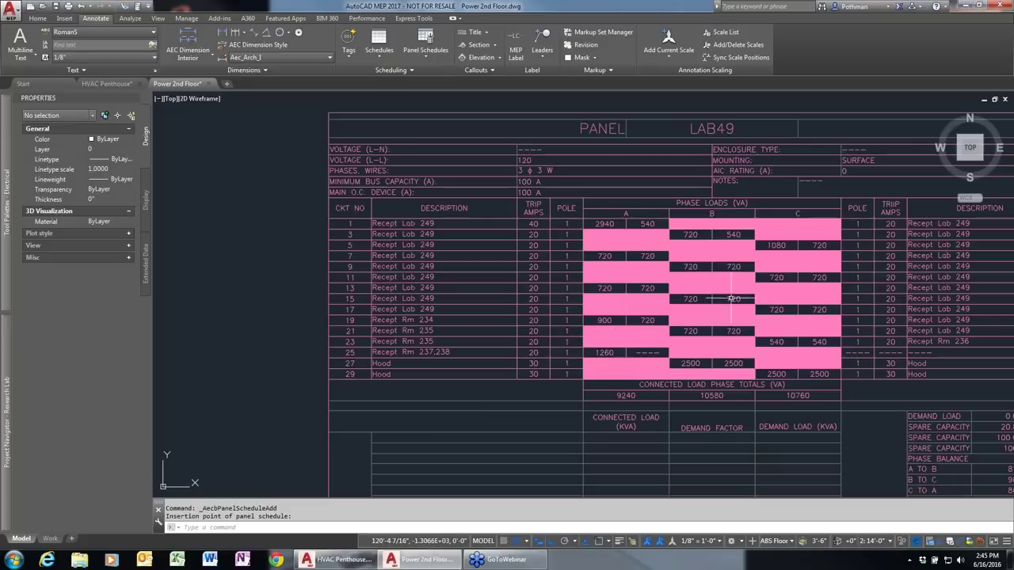
middle_drag(748, 434, 684, 317)
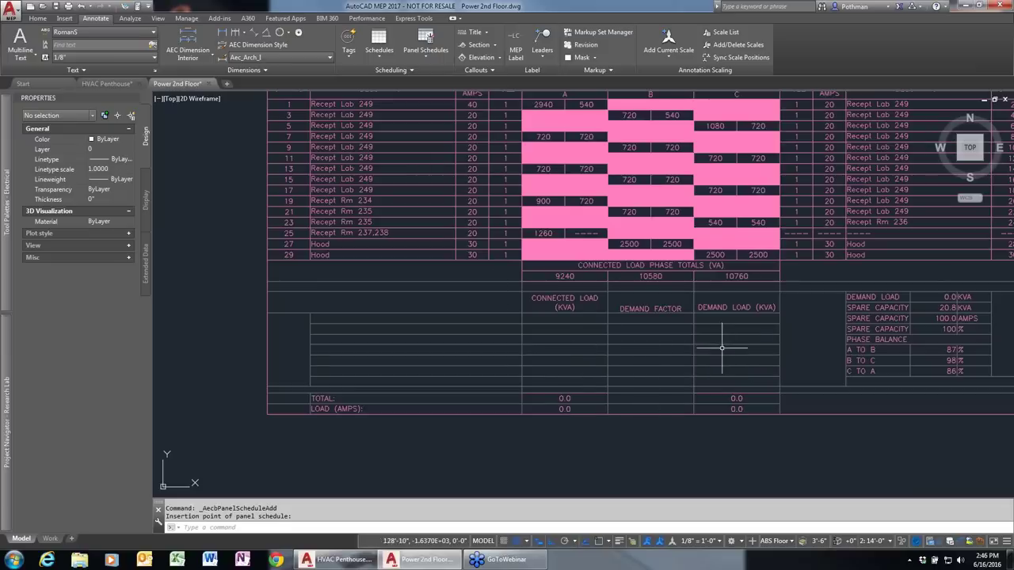
middle_drag(809, 328, 566, 378)
scroll(657, 351, up, 2)
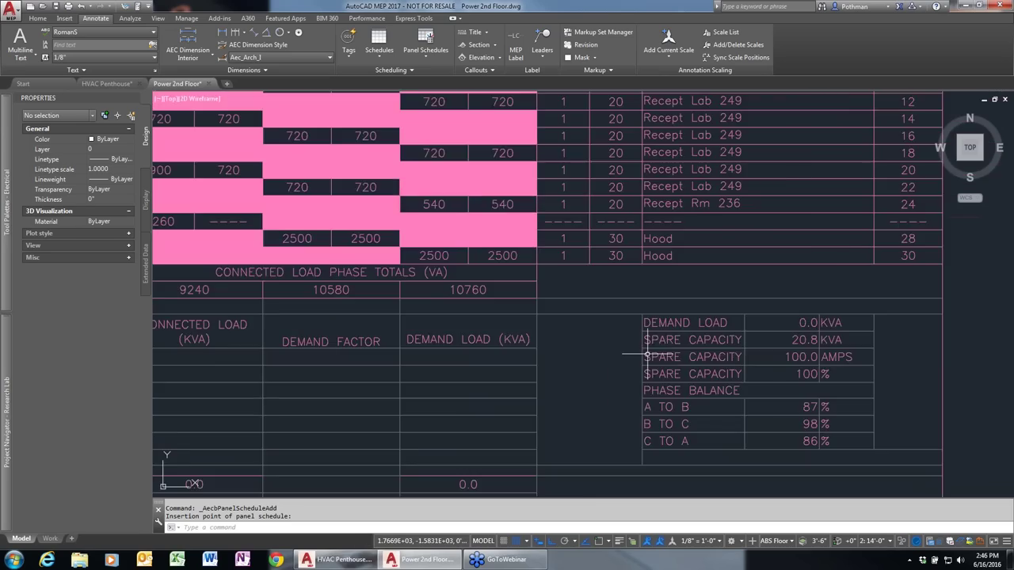
scroll(690, 362, down, 4)
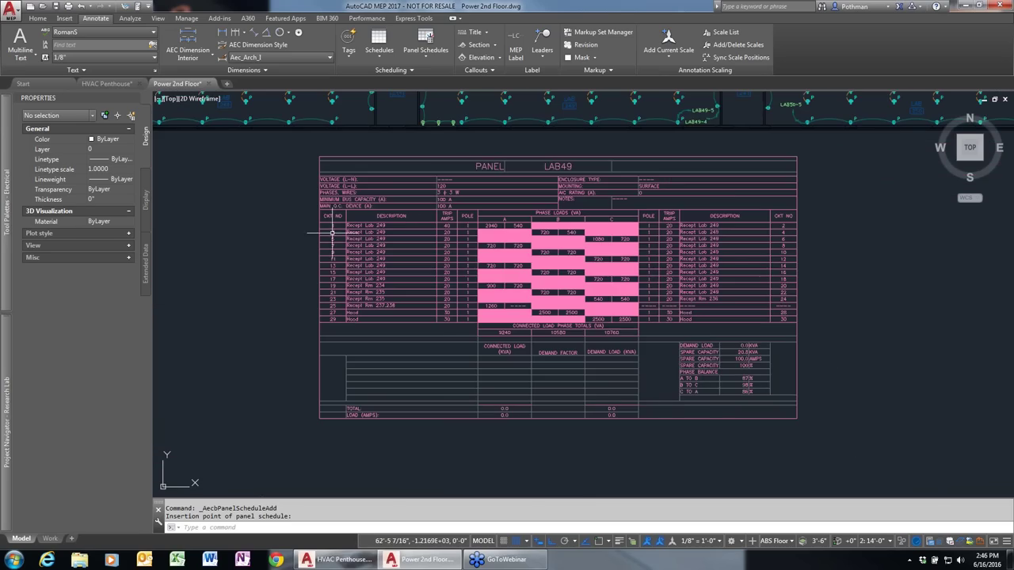
scroll(416, 189, up, 4)
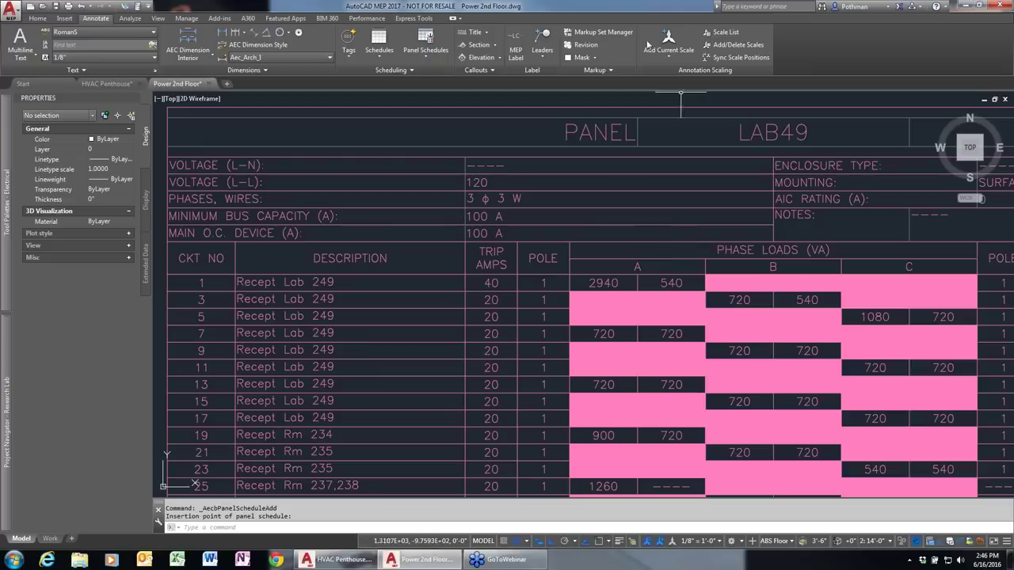
Close the Power 2nd Floor drawing without saving changes and look over the full HVAC Penthouse layout.
click(209, 84)
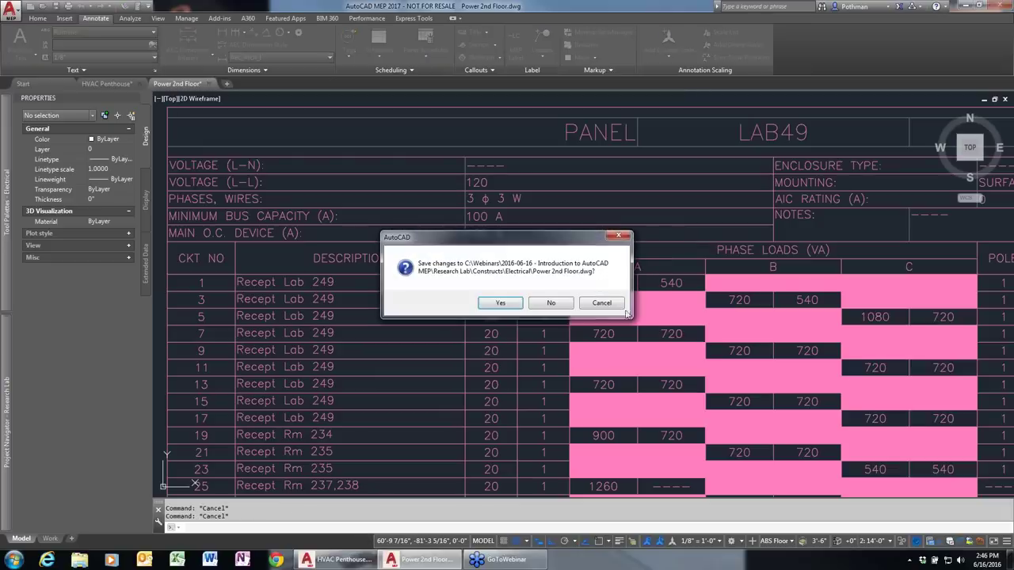
click(558, 304)
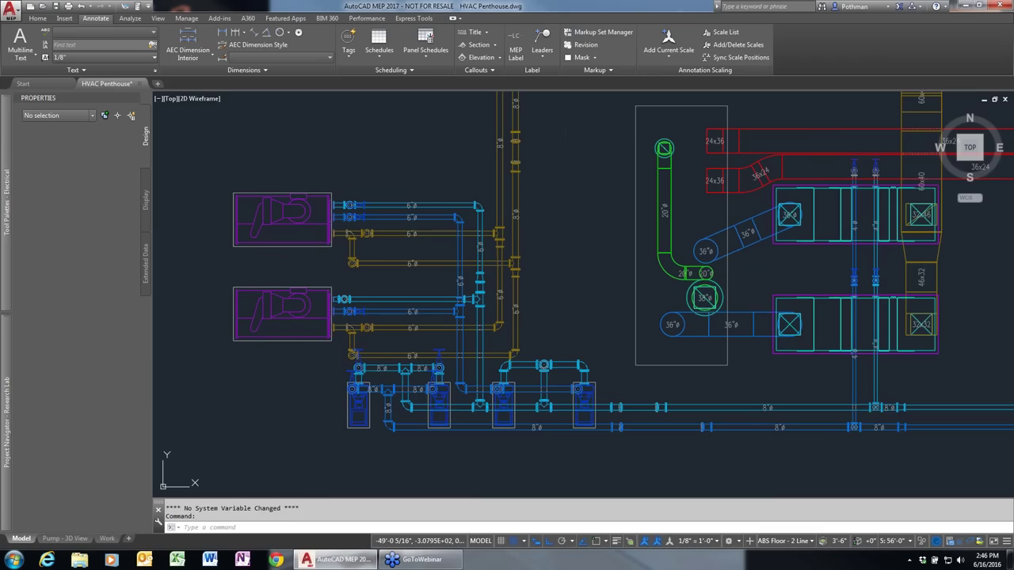
scroll(658, 299, down, 2)
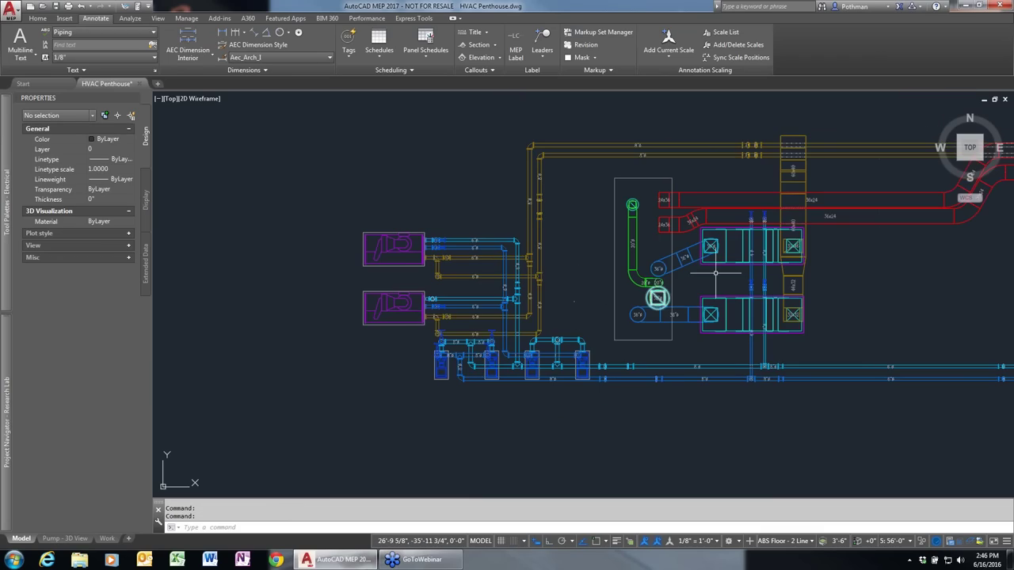
middle_drag(765, 265, 507, 266)
scroll(551, 308, down, 3)
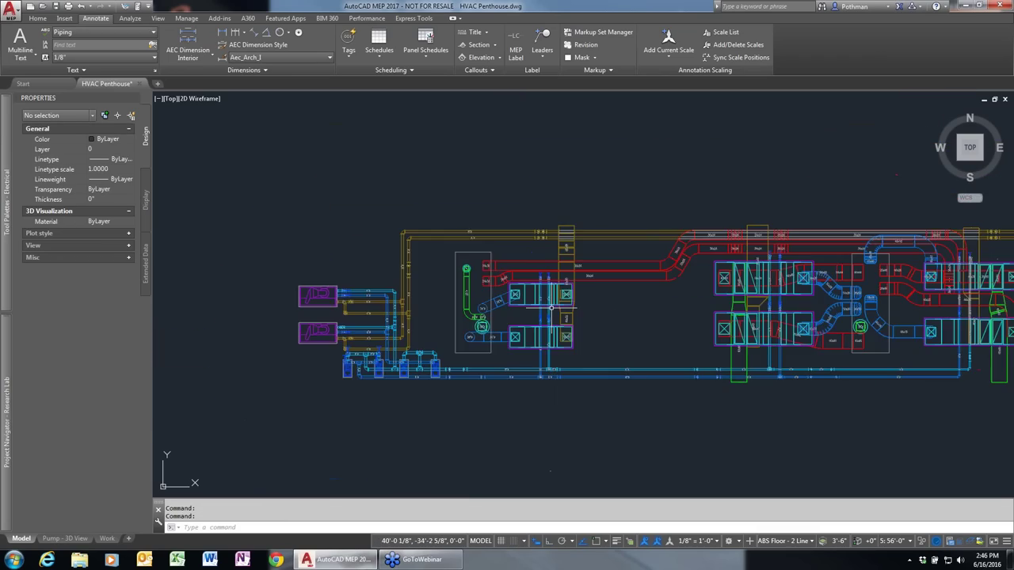
scroll(552, 308, down, 2)
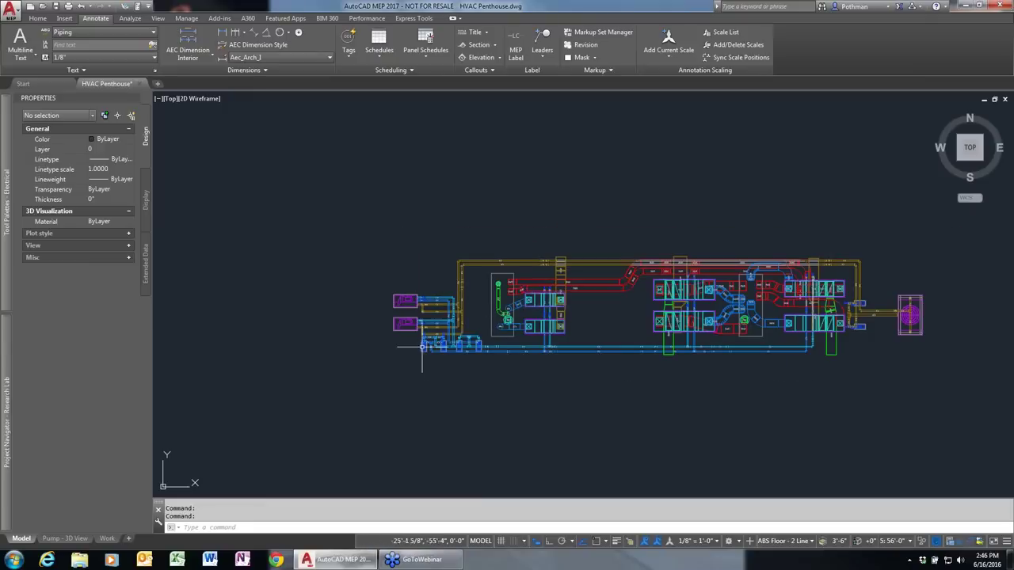
scroll(526, 349, up, 3)
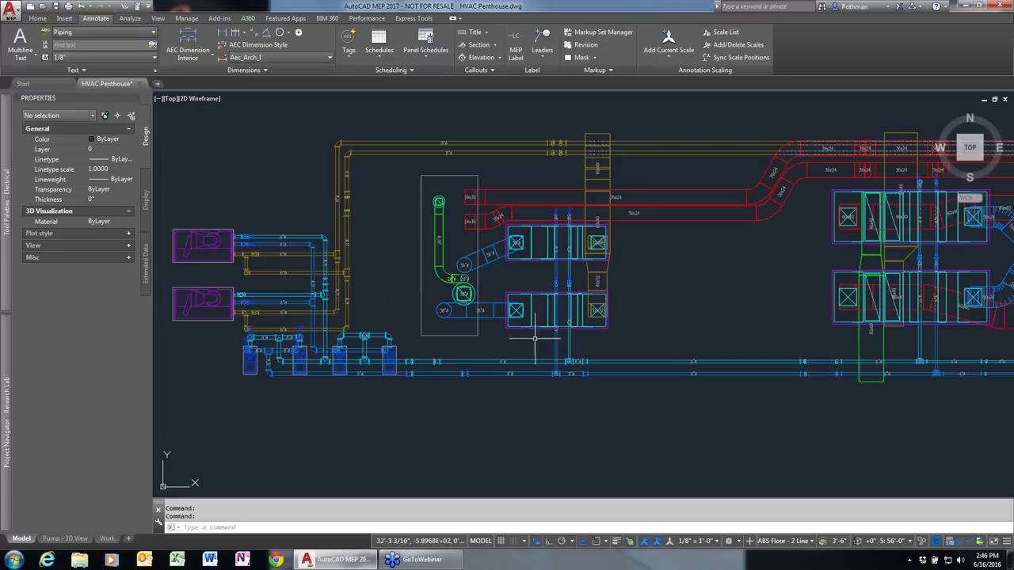
Open the upper air handler near the chillers, with its connected ducts and pipes, in the Object Viewer.
click(411, 110)
click(787, 269)
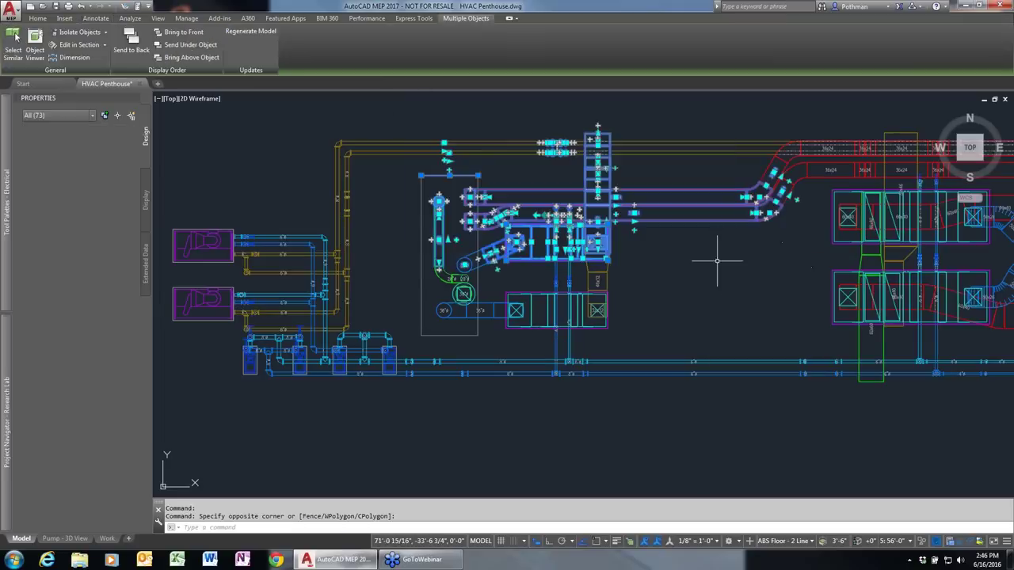
right_click(713, 265)
click(748, 359)
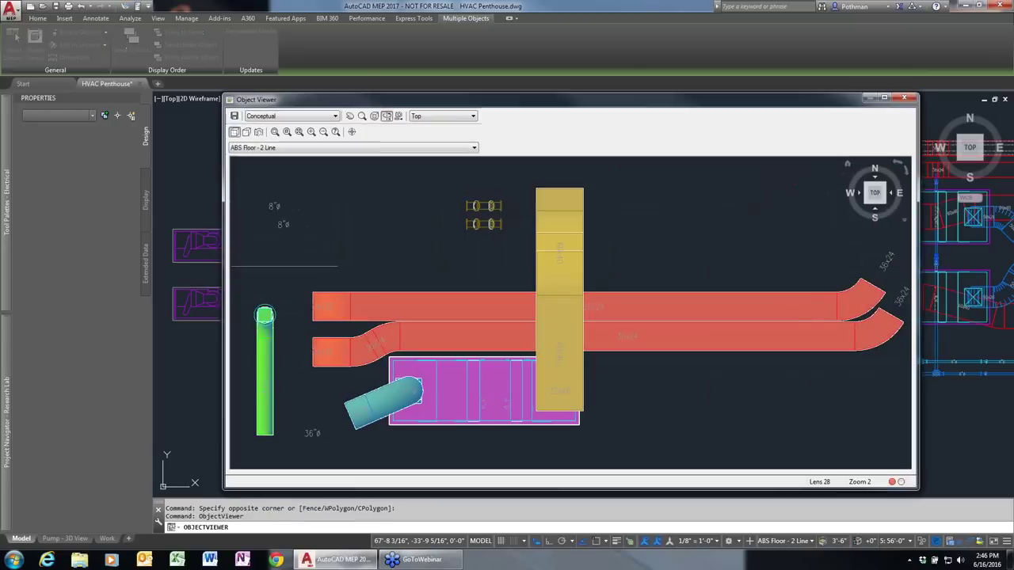
Orbit the shaded 3D model to inspect the air handler's ducts and valve piping up close, and close the Object Viewer.
click(889, 209)
drag(639, 389, 527, 311)
scroll(539, 314, up, 8)
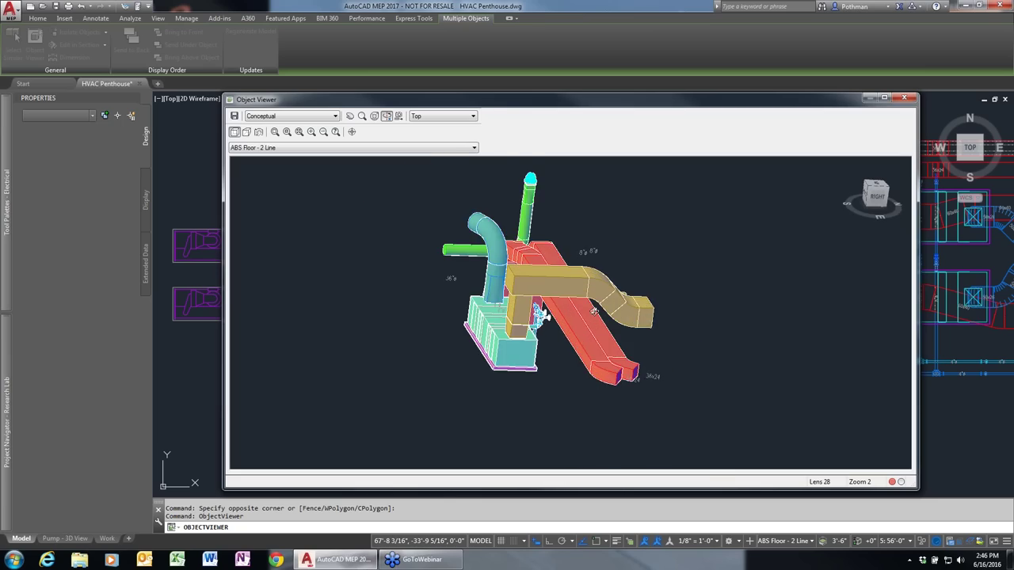
scroll(601, 330, down, 8)
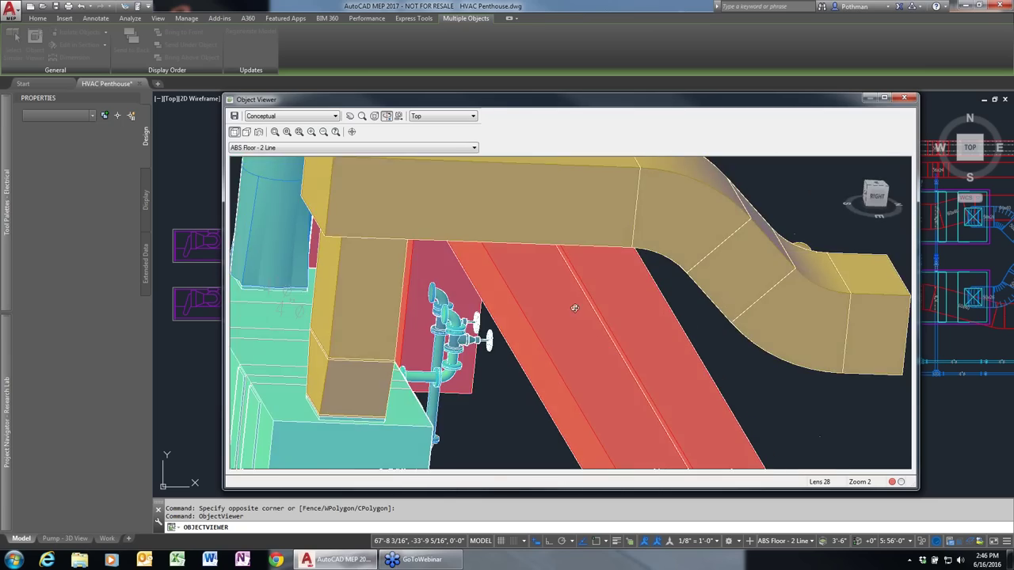
drag(553, 300, 495, 317)
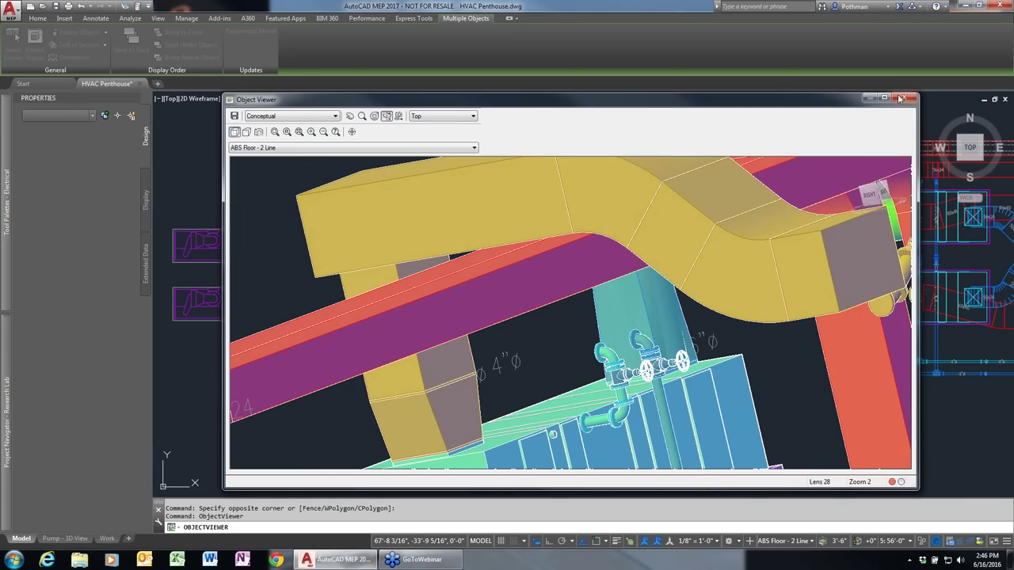
click(904, 99)
Place a horizontal section callout across the whole penthouse, extending past the upper piping, and generate its 1/8" = 1'-0" section in the current drawing above the plan.
scroll(780, 213, down, 3)
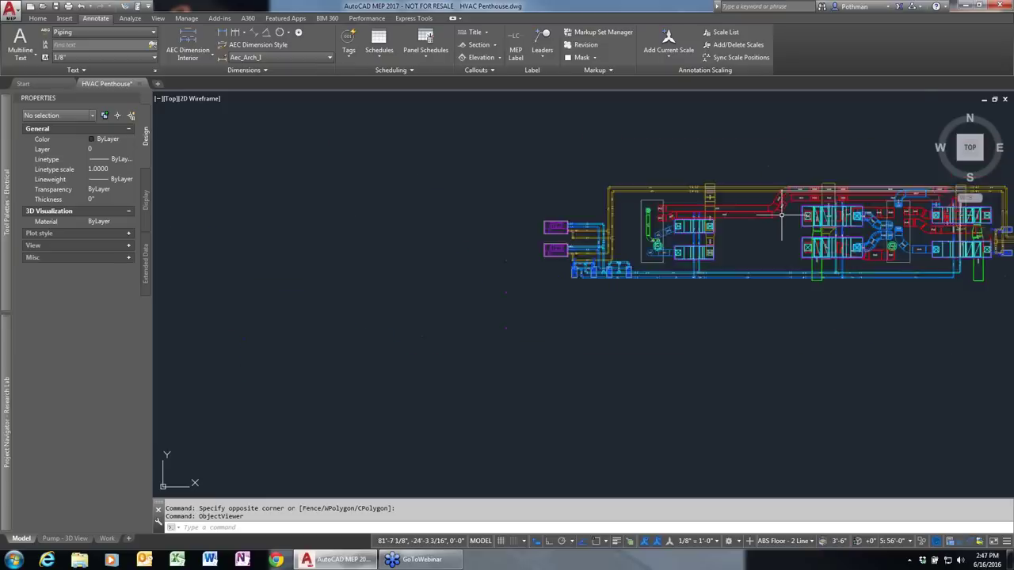
mouse_move(690, 157)
middle_down()
mouse_move(576, 167)
mouse_move(455, 208)
middle_up()
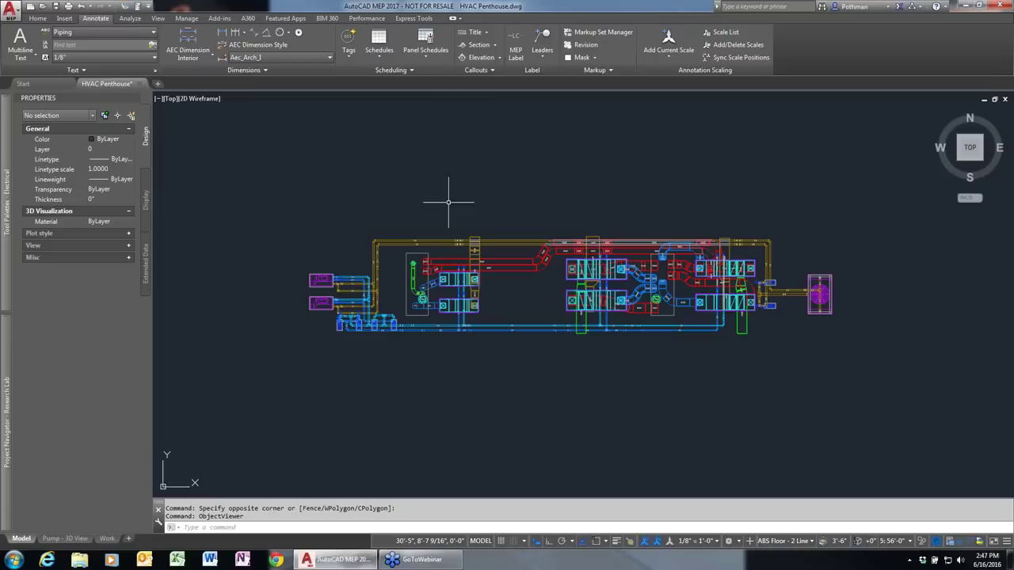
click(497, 49)
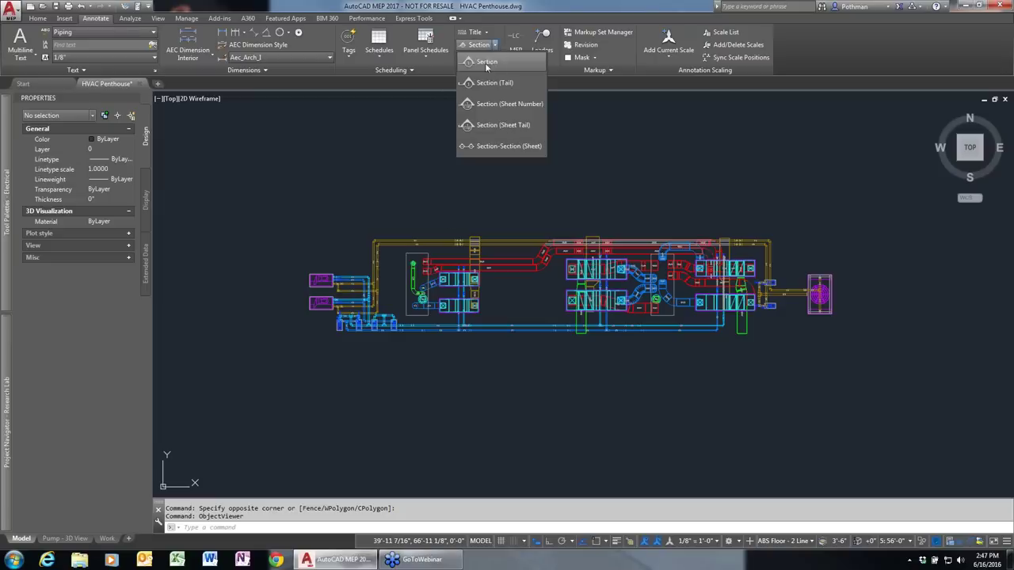
click(294, 290)
key(F8)
click(853, 290)
key(Return)
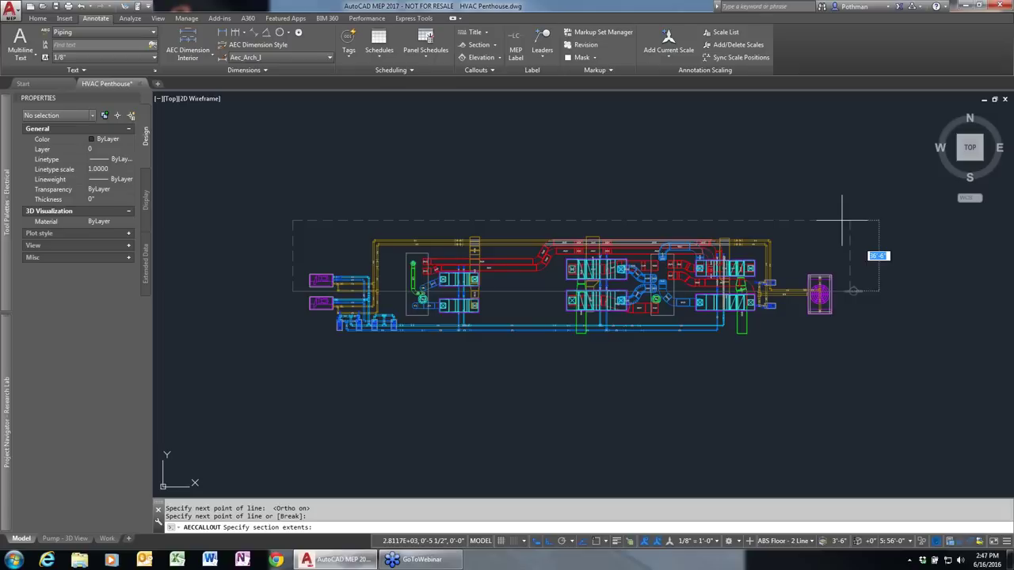
click(848, 216)
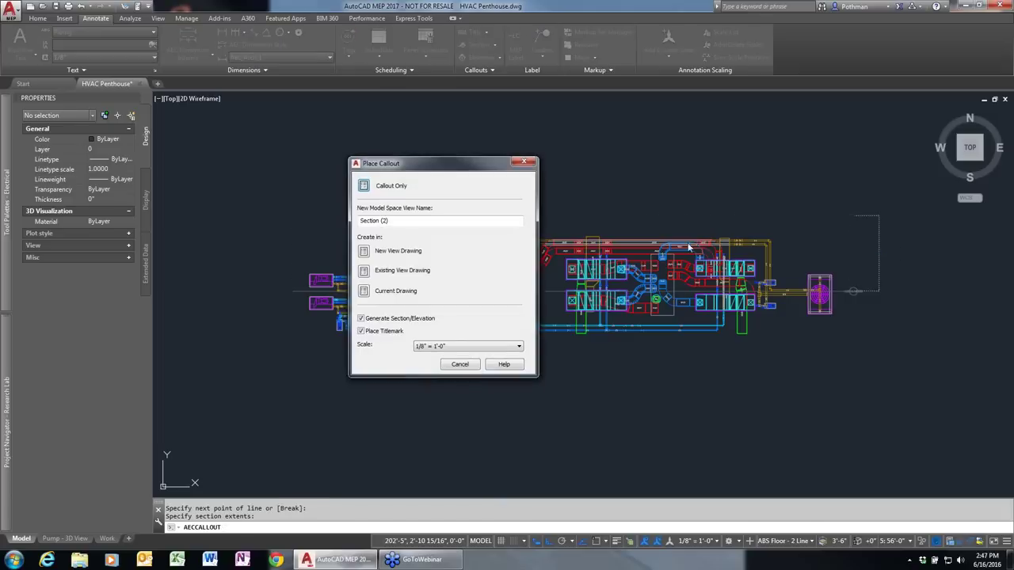
click(363, 292)
click(295, 202)
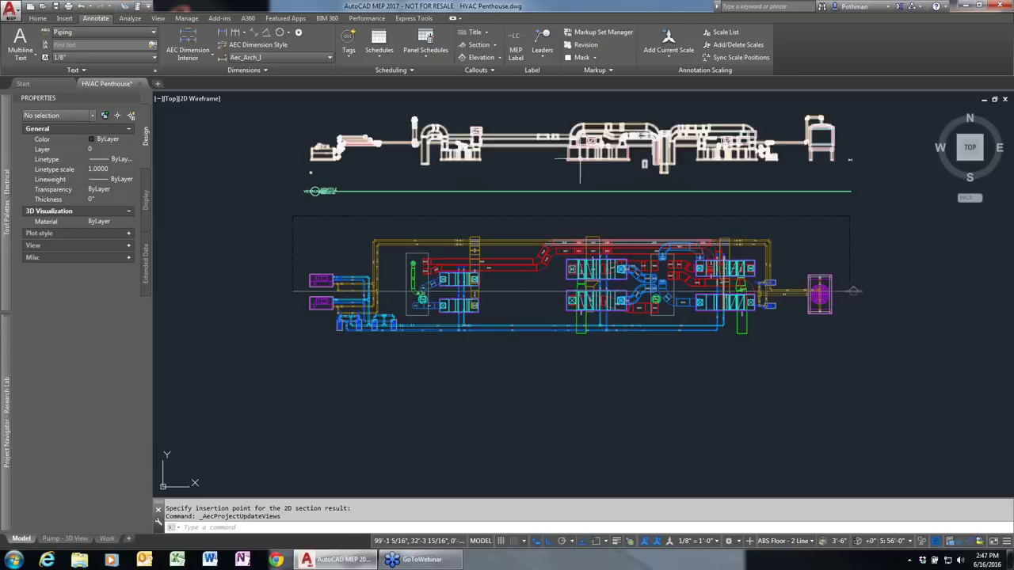
Move the rooftop fan horizontally toward the chillers, out of its shaft outline, keeping the green duct connected.
middle_drag(430, 222, 493, 259)
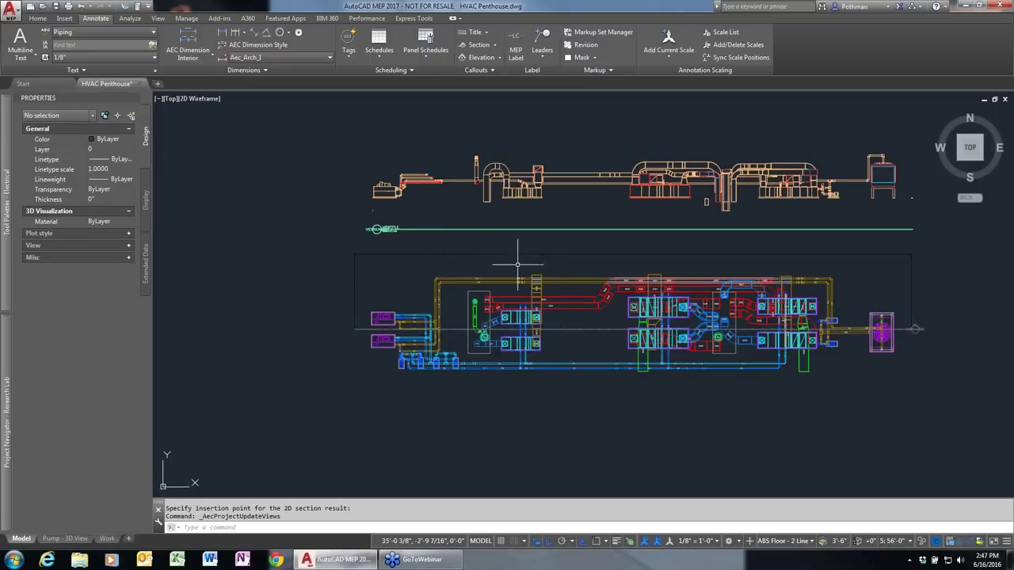
scroll(511, 265, down, 2)
scroll(503, 277, up, 2)
scroll(499, 274, up, 1)
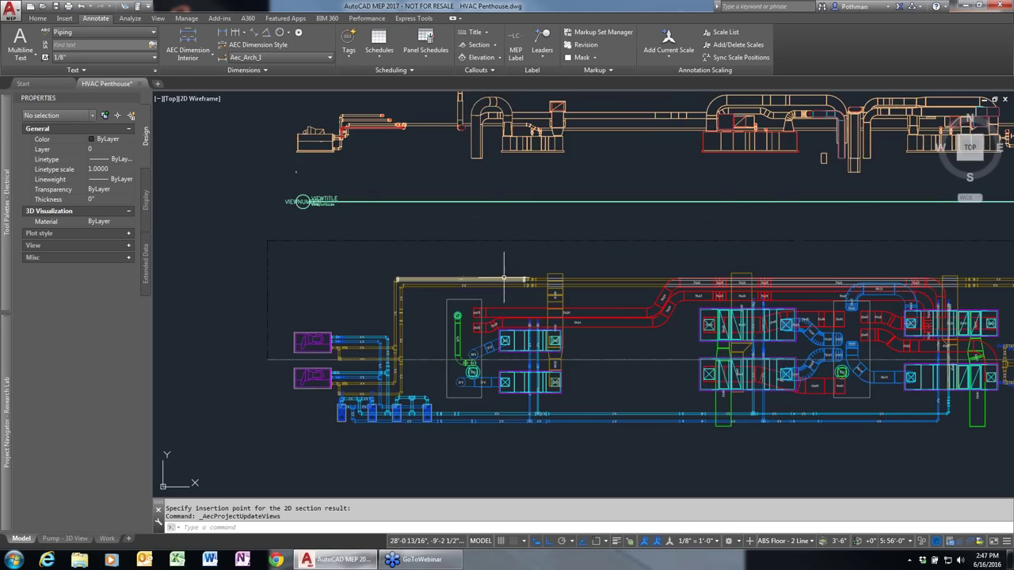
scroll(472, 317, up, 1)
scroll(473, 382, down, 3)
scroll(469, 379, up, 2)
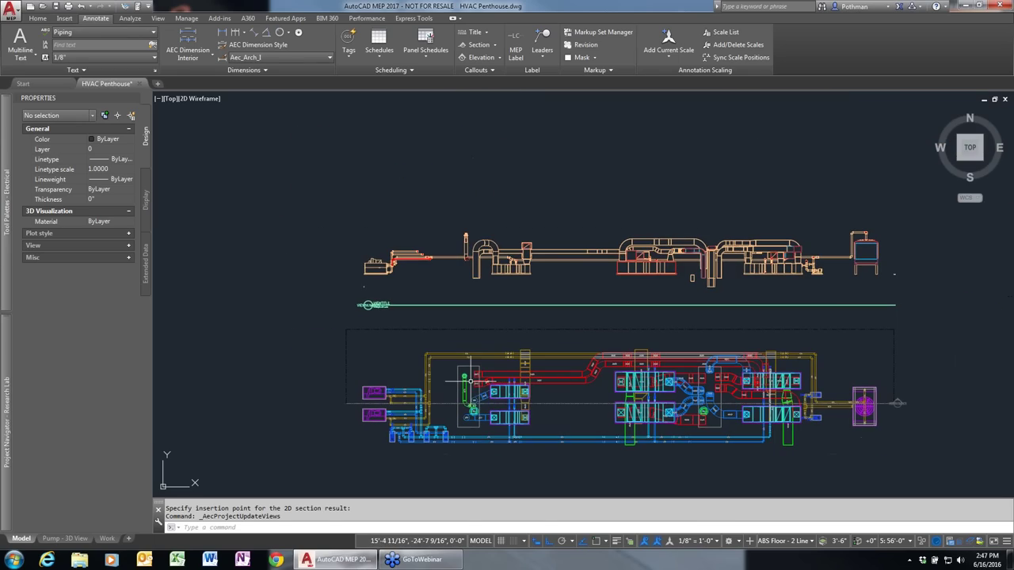
scroll(463, 376, up, 1)
scroll(463, 376, up, 2)
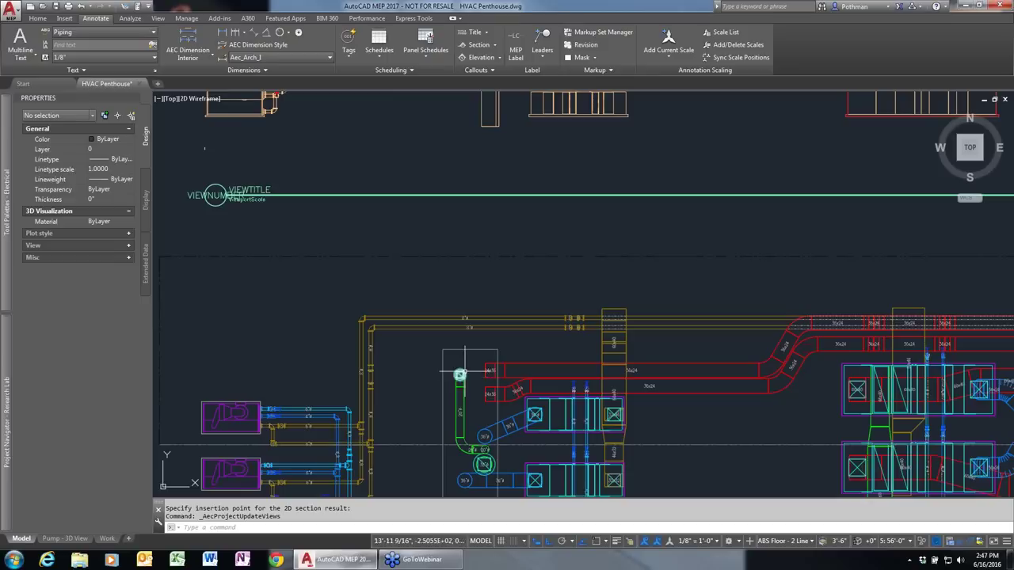
click(460, 375)
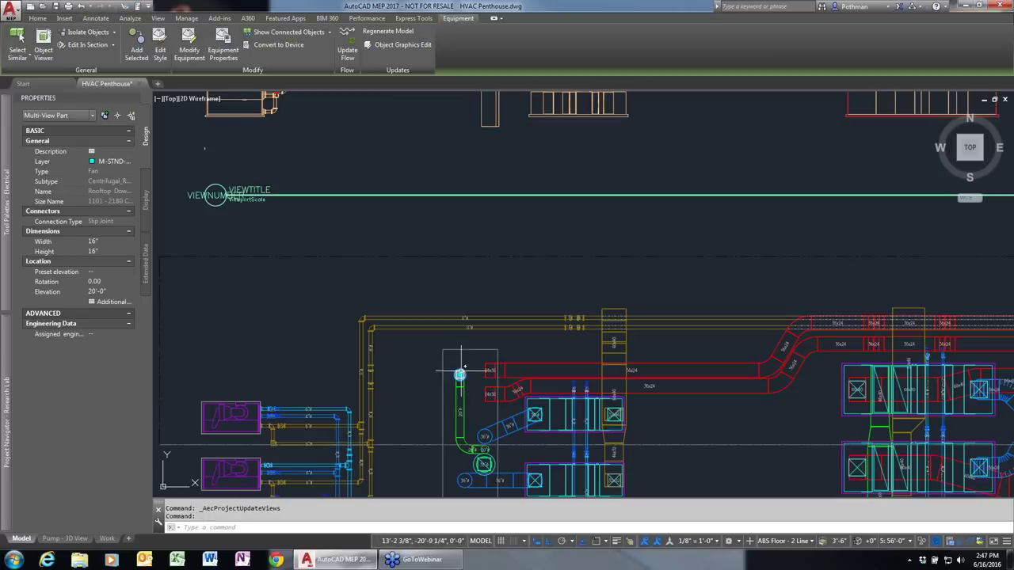
click(460, 375)
click(405, 375)
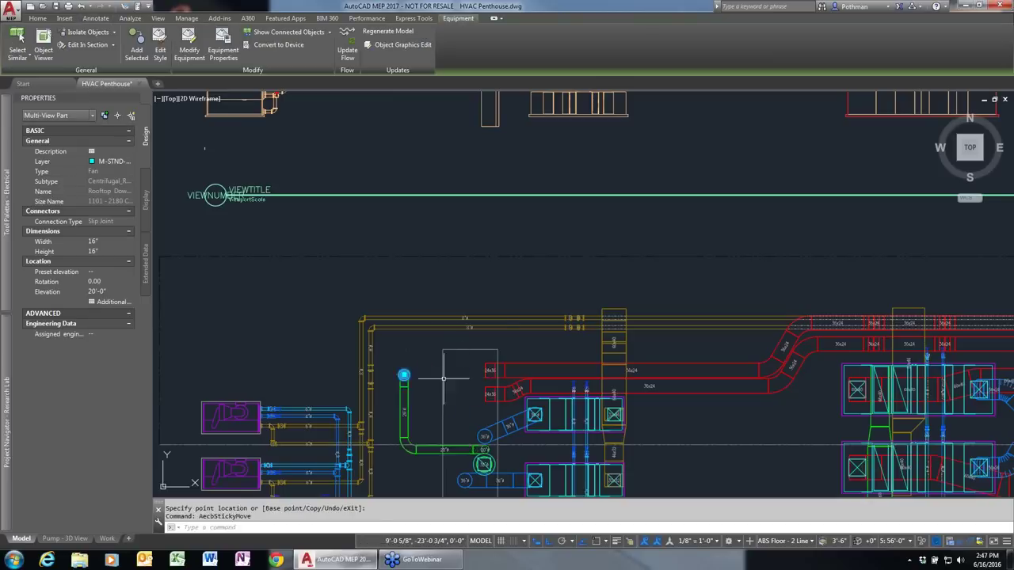
key(Escape)
Refresh the generated 2D section to reflect the moved fan and look over the result.
middle_drag(513, 196, 528, 410)
click(521, 252)
click(176, 321)
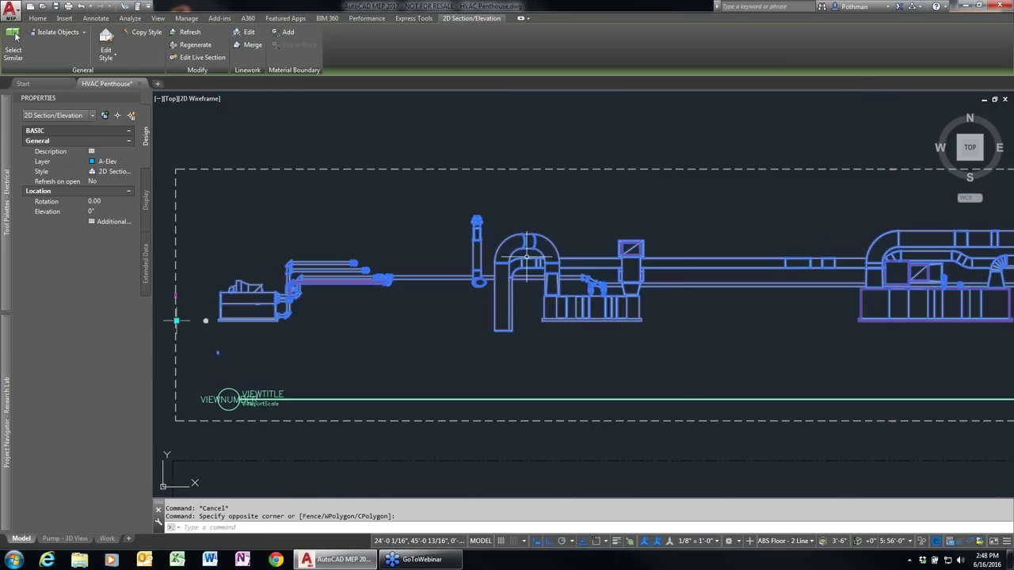
right_click(529, 265)
click(578, 330)
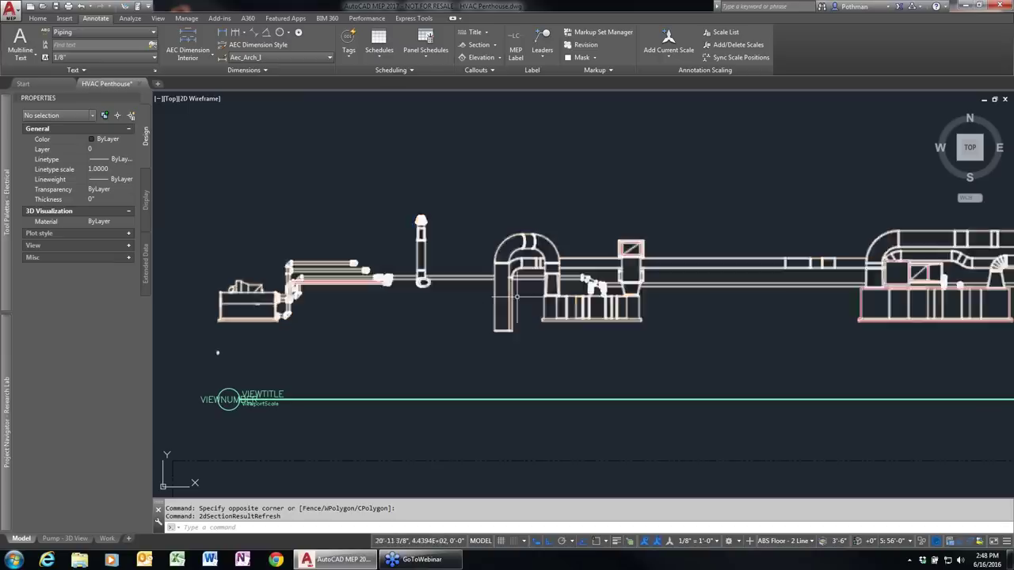
scroll(702, 346, down, 3)
middle_drag(711, 355, 457, 258)
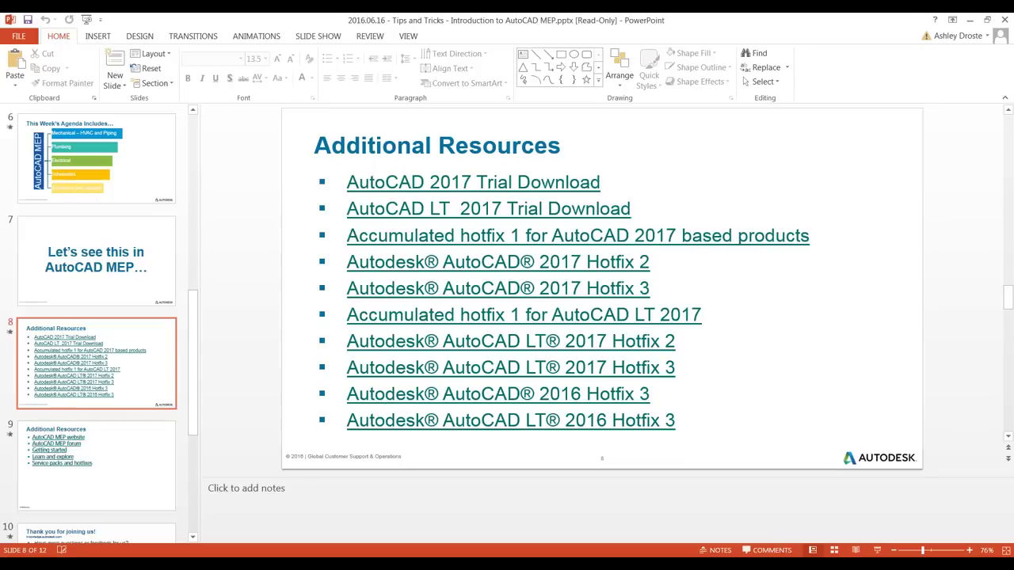
Present the Additional Resources slides full screen, revealing the AutoCAD MEP website and AutoCAD MEP forum links.
click(878, 552)
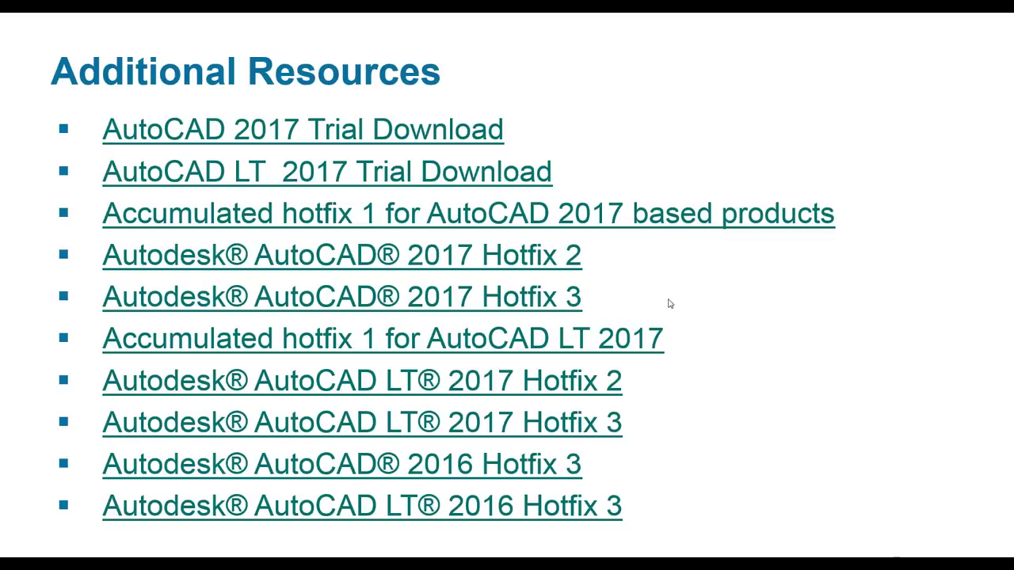
key(Right)
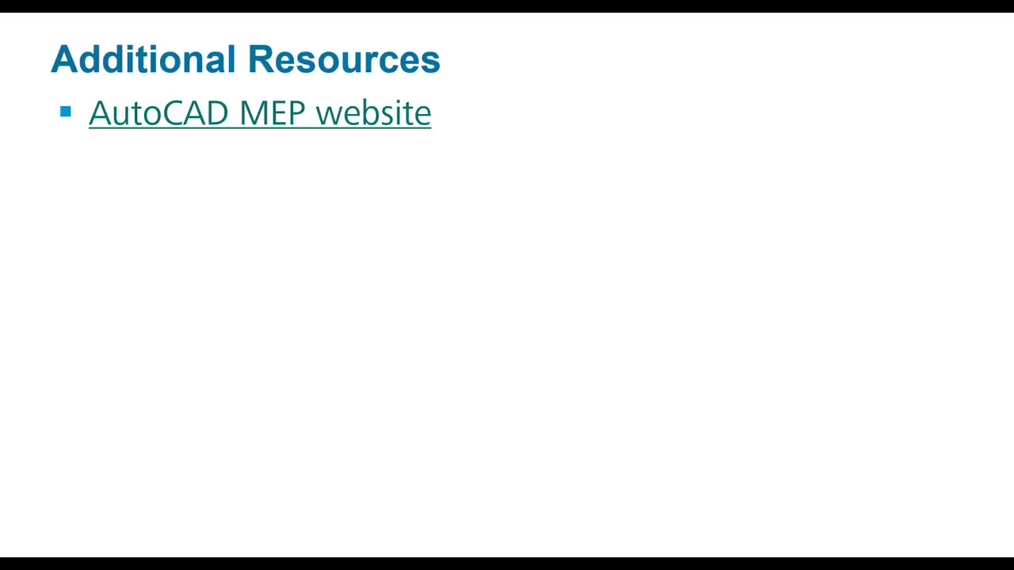
key(Right)
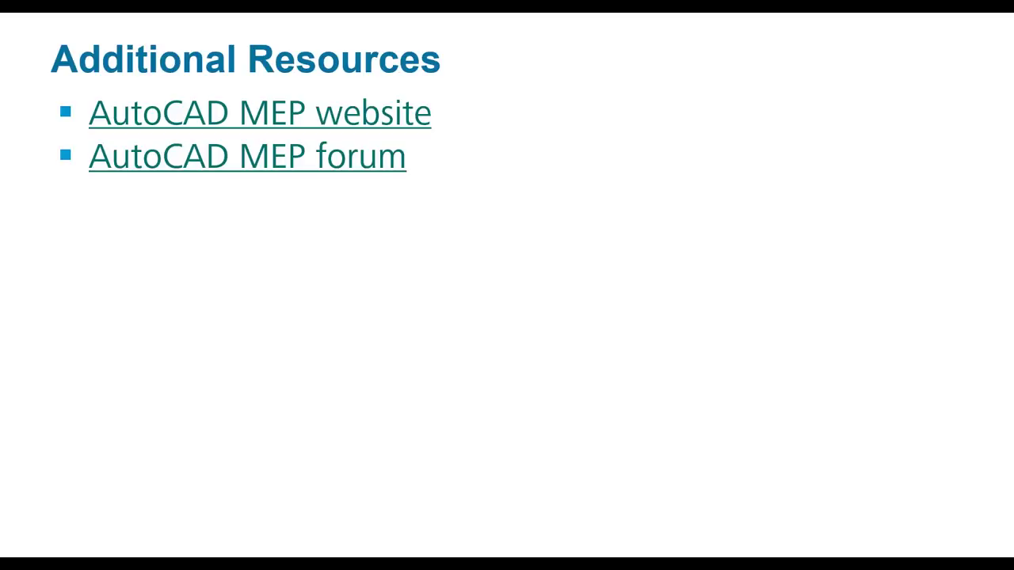
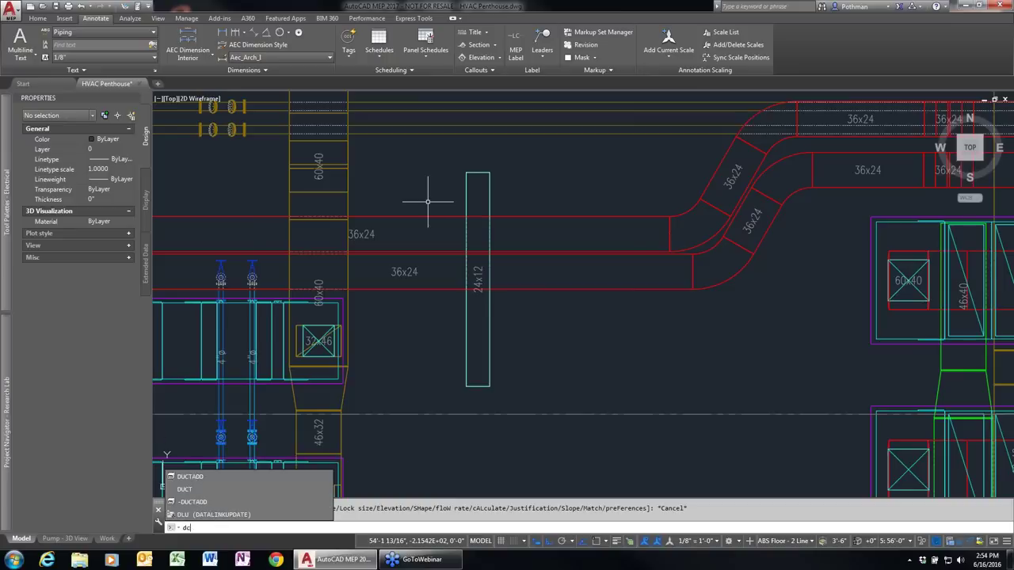
Start adding a duct in the HVAC Penthouse drawing, check its elevation setting, and cancel the command.
text(ctadd)
key(Return)
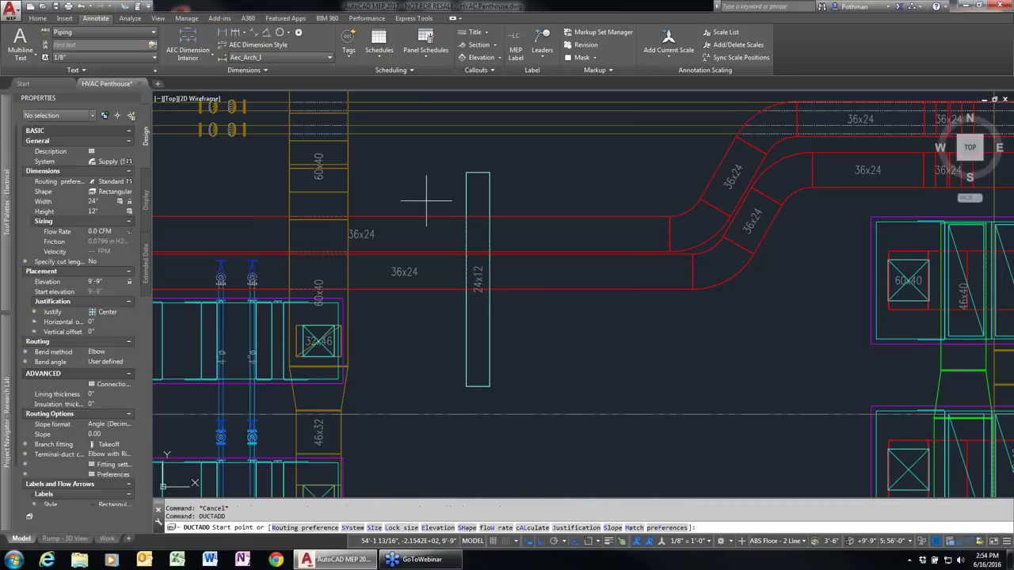
click(54, 282)
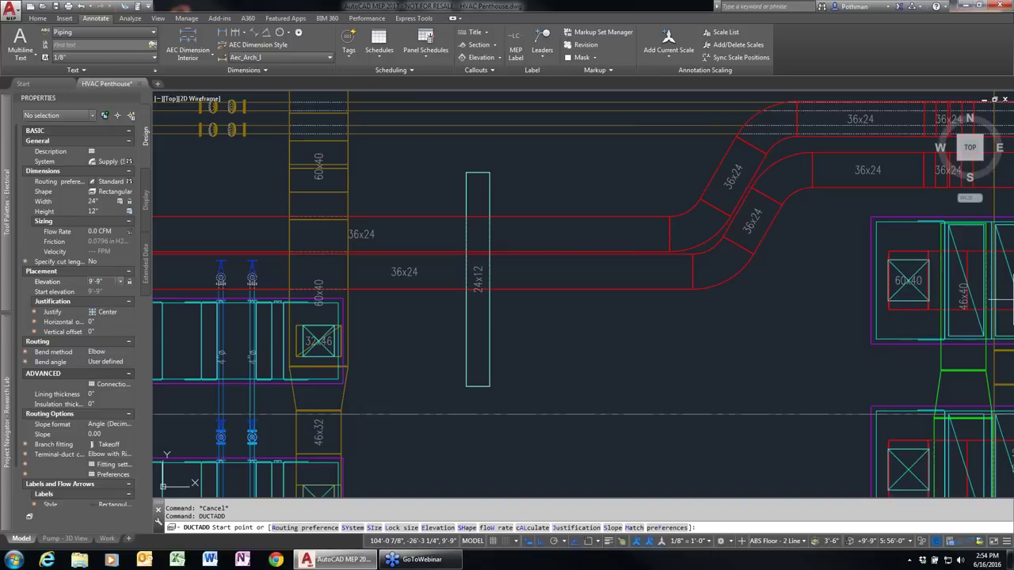
key(Escape)
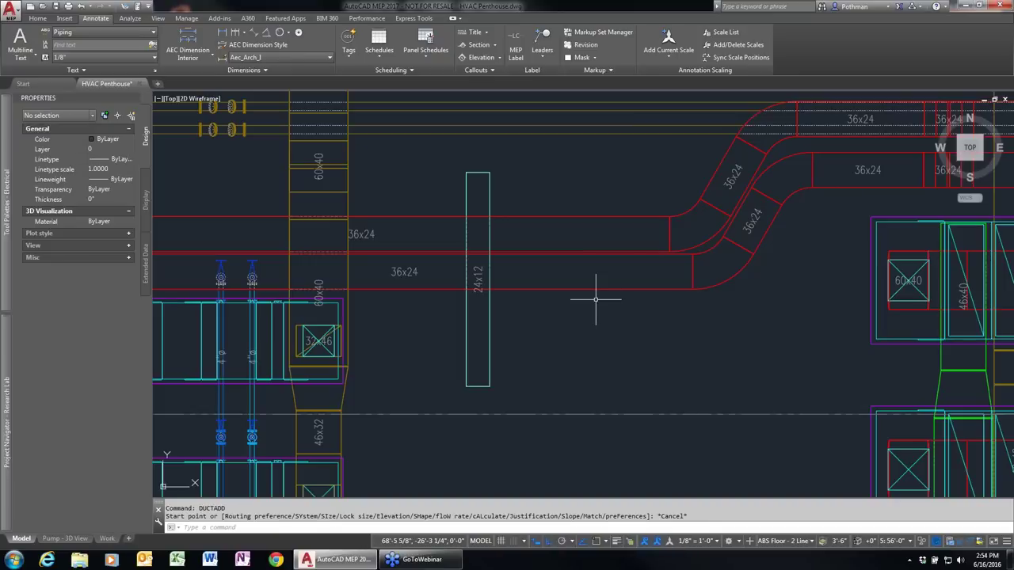
Start adding a duct again, browse its system definitions in the Styles Browser, and pick the Outdoor Air system.
key(Return)
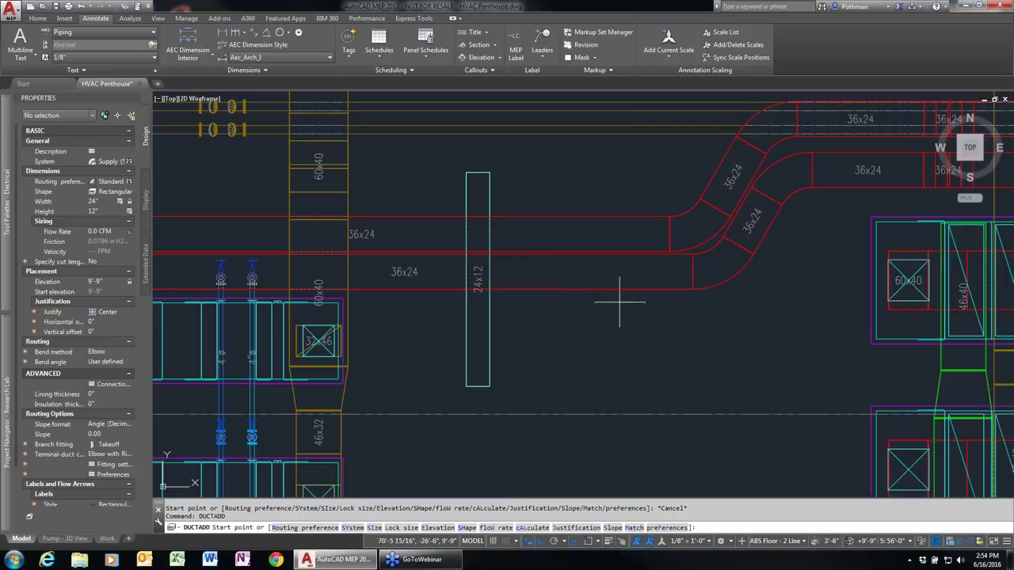
click(126, 162)
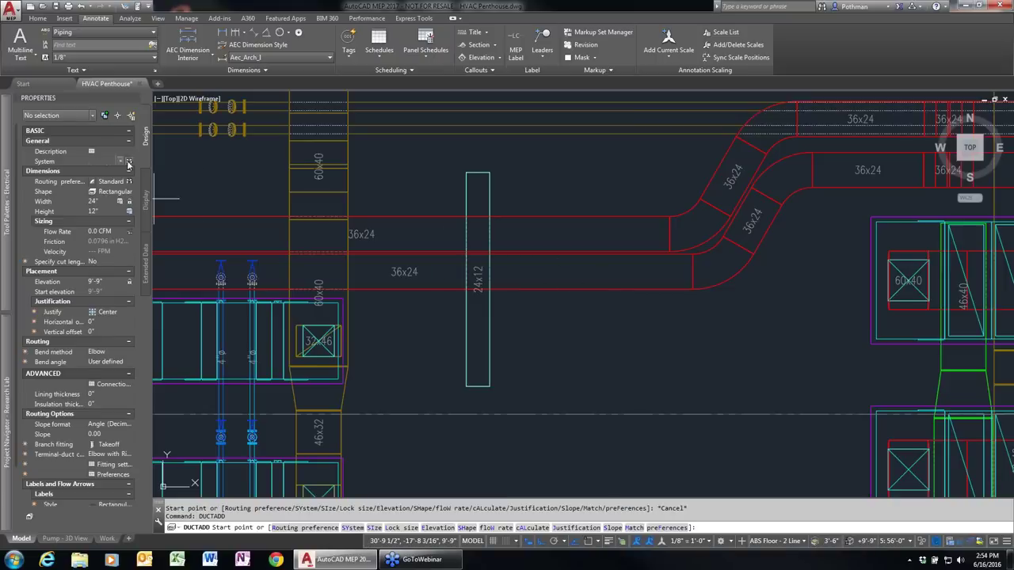
click(128, 163)
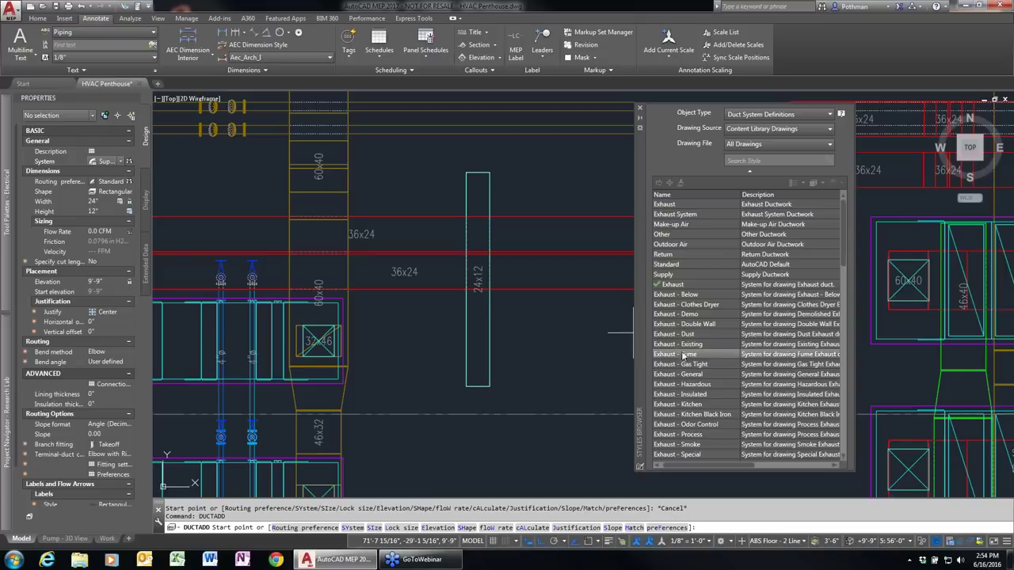
click(679, 246)
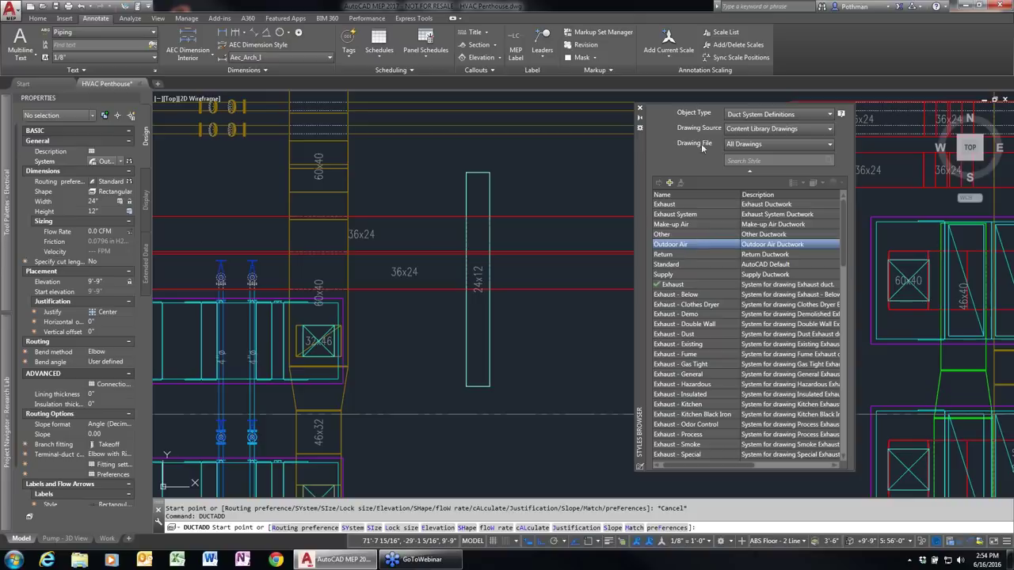
Review the HVAC object types available in the Styles Browser, close the browser, and cancel the duct command.
click(830, 116)
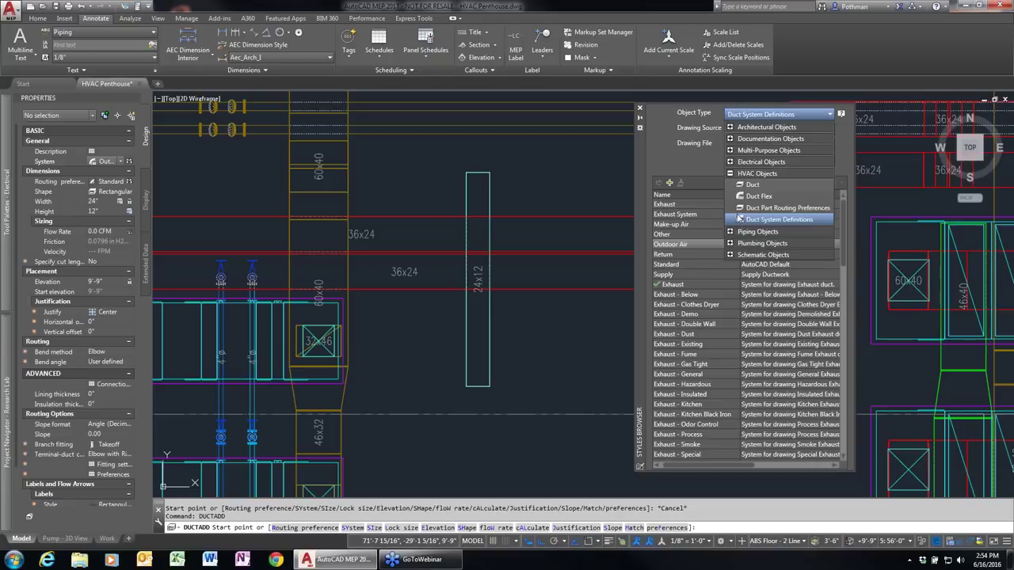
click(655, 138)
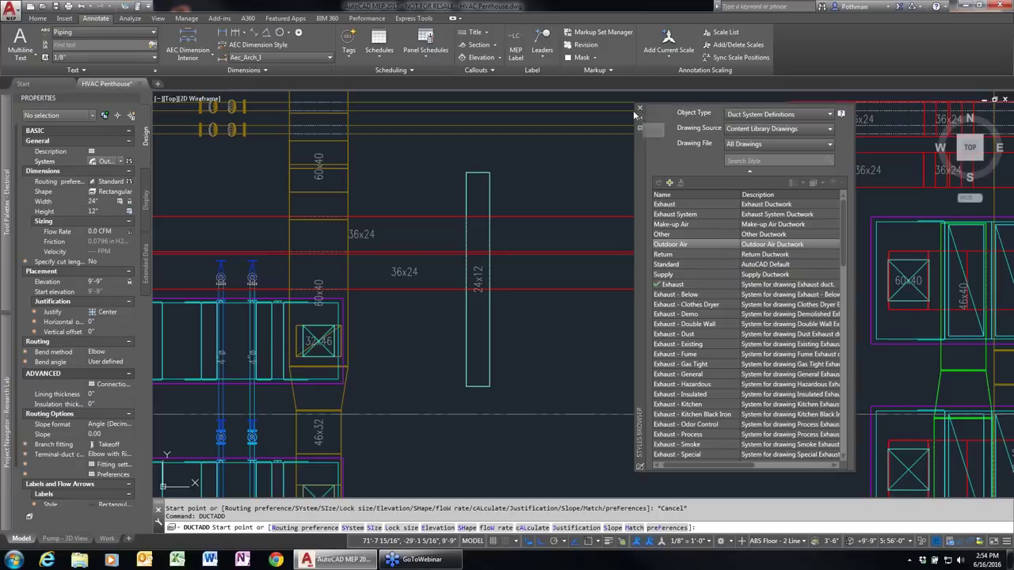
click(640, 111)
key(Escape)
key(Escape)
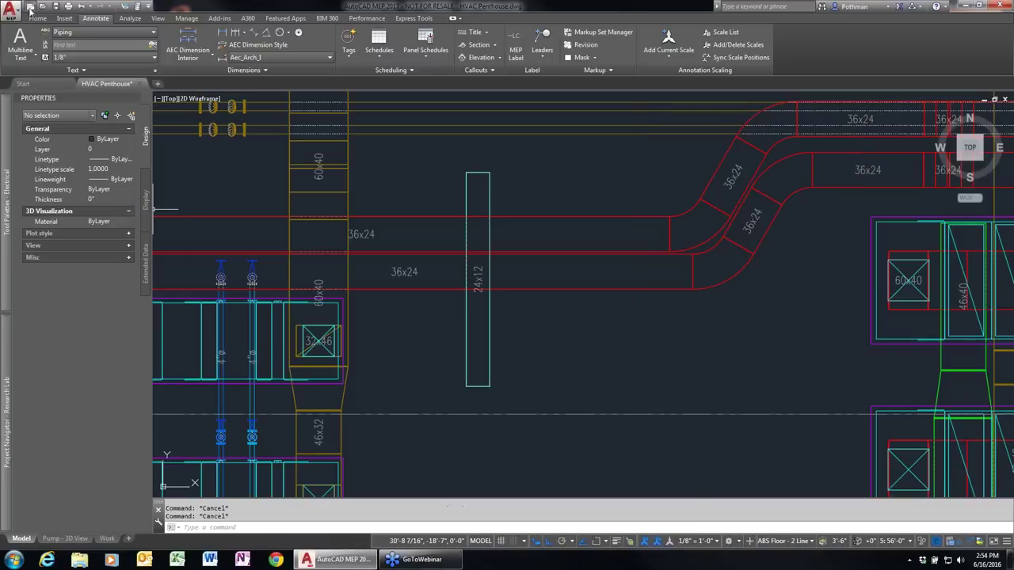
Create a new blank drawing and start adding a duct in it.
scroll(553, 293, up, 3)
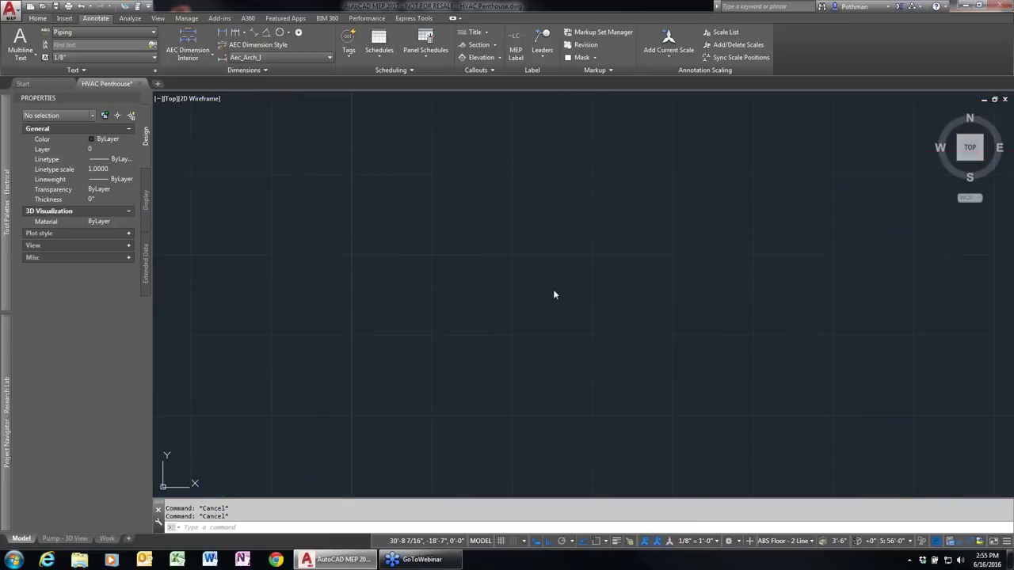
key(ctrl+n)
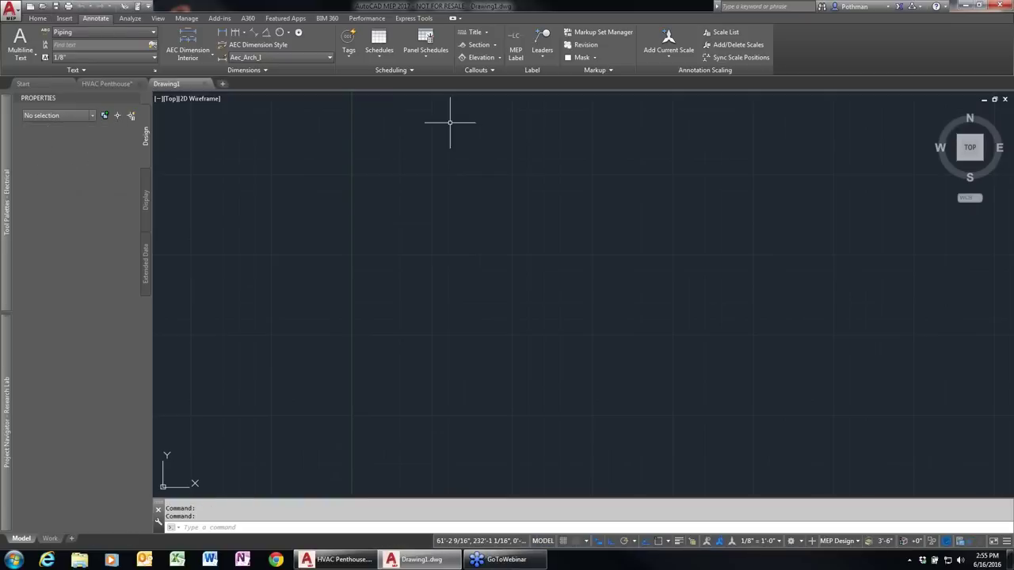
text(d)
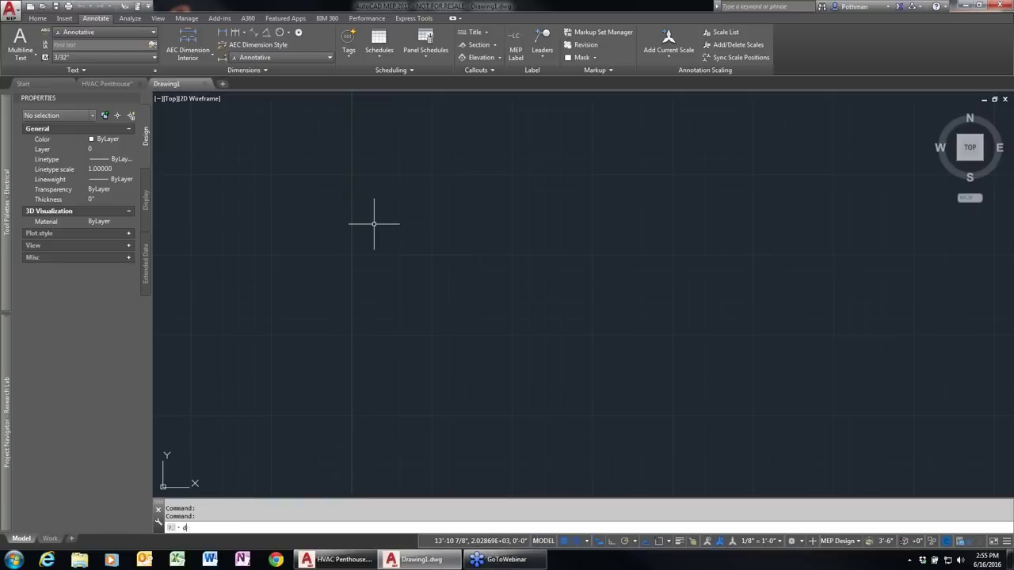
text(uctadd)
key(Return)
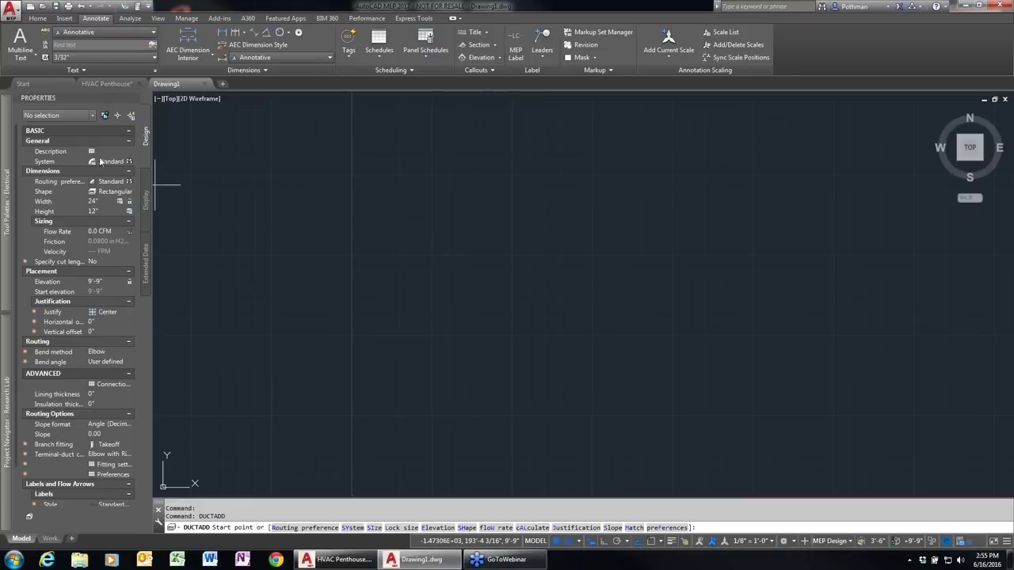
Search the duct system definitions for supply and bring the plain Supply system into the drawing for the new duct.
click(121, 162)
click(128, 161)
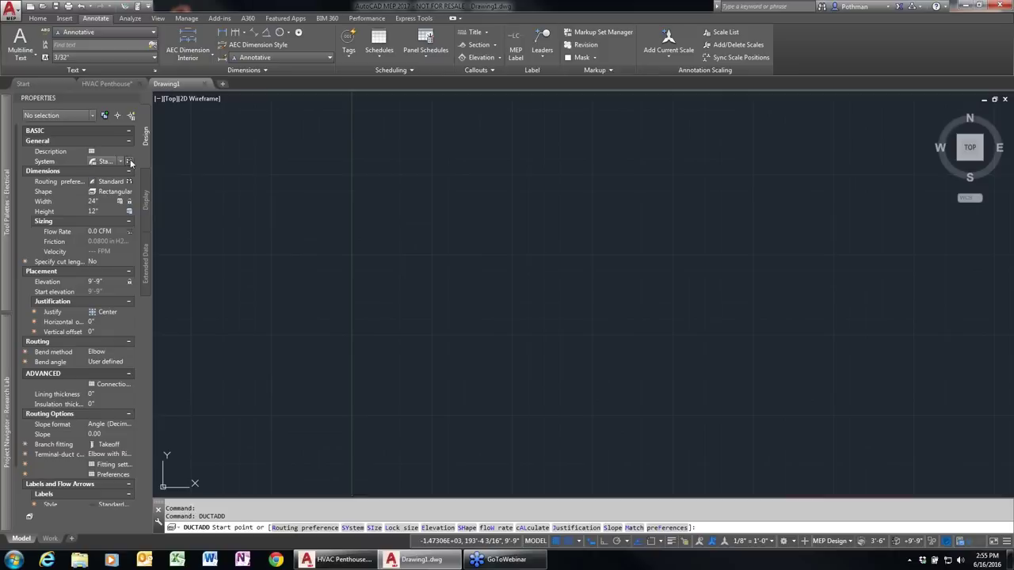
click(772, 160)
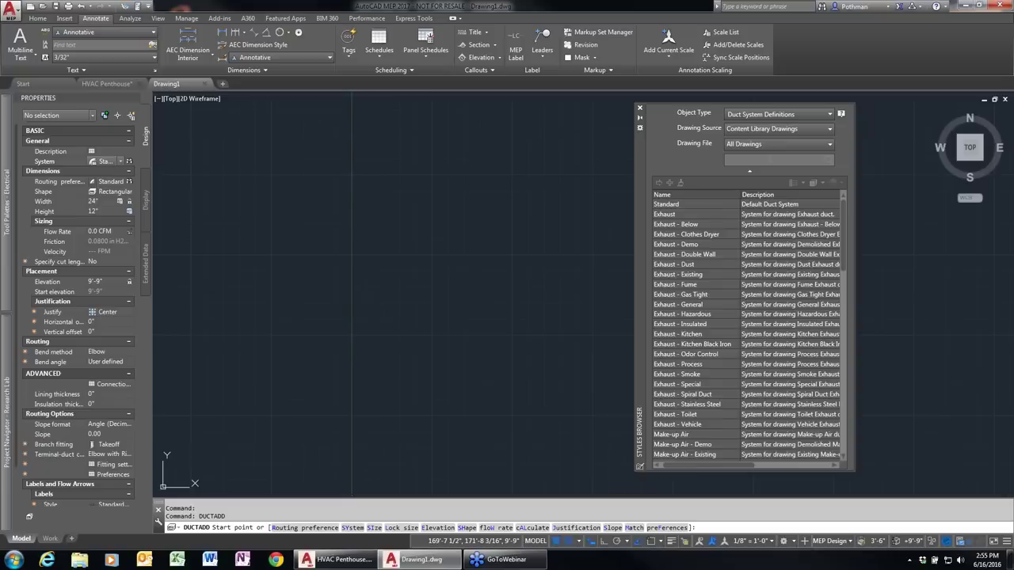
text(supply)
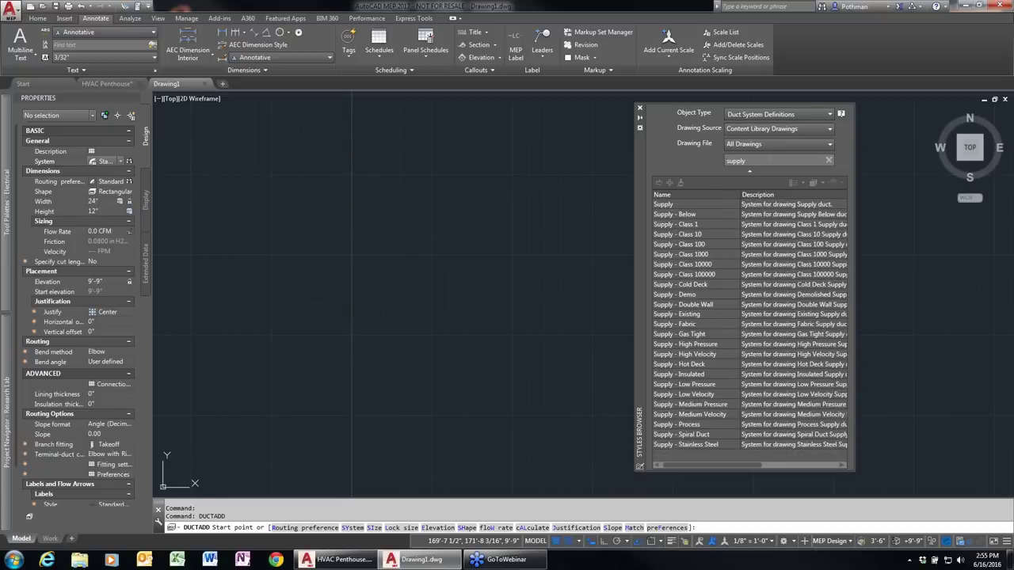
double_click(671, 206)
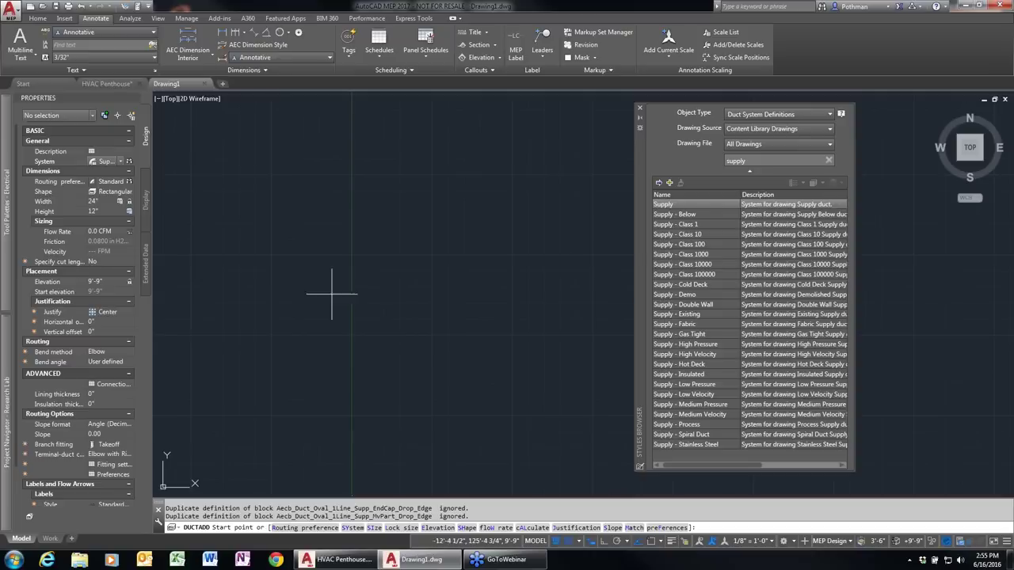
Check the duct's list of available systems, and close the blank Drawing1 drawing.
click(121, 161)
click(111, 181)
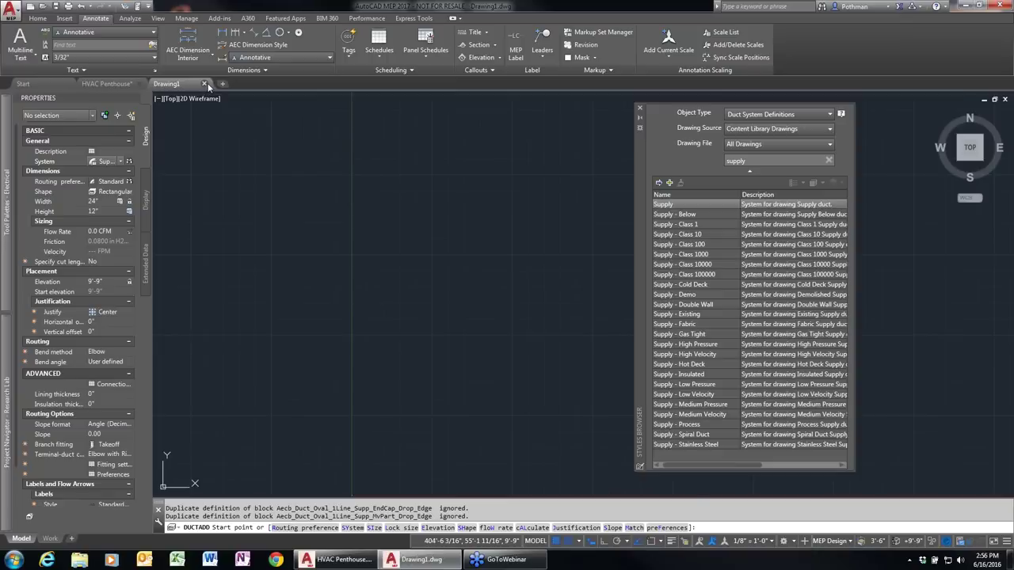
click(204, 83)
click(515, 302)
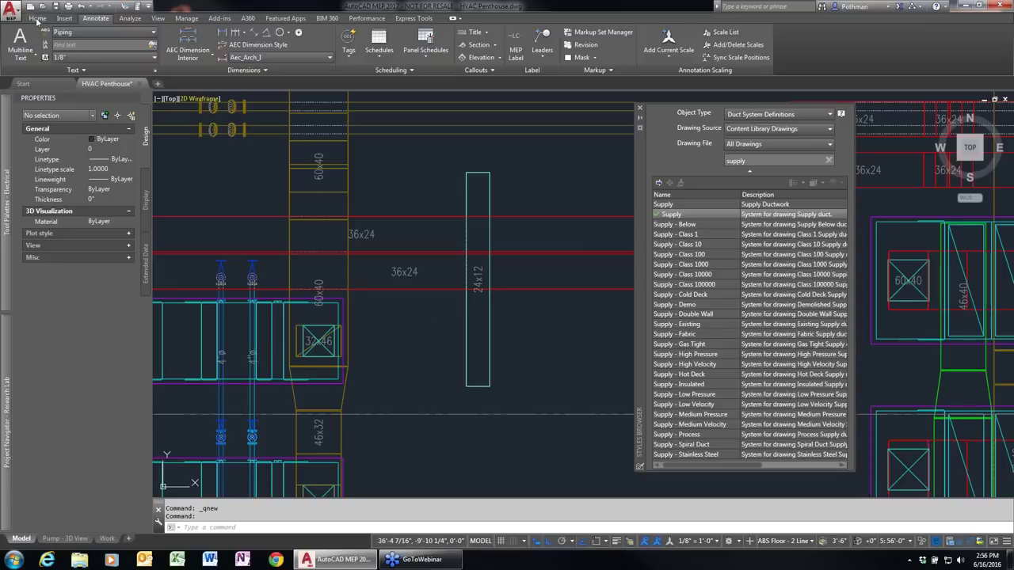
Open Interference Detection, review the MEP objects and building elements it can analyze, and close it.
click(131, 18)
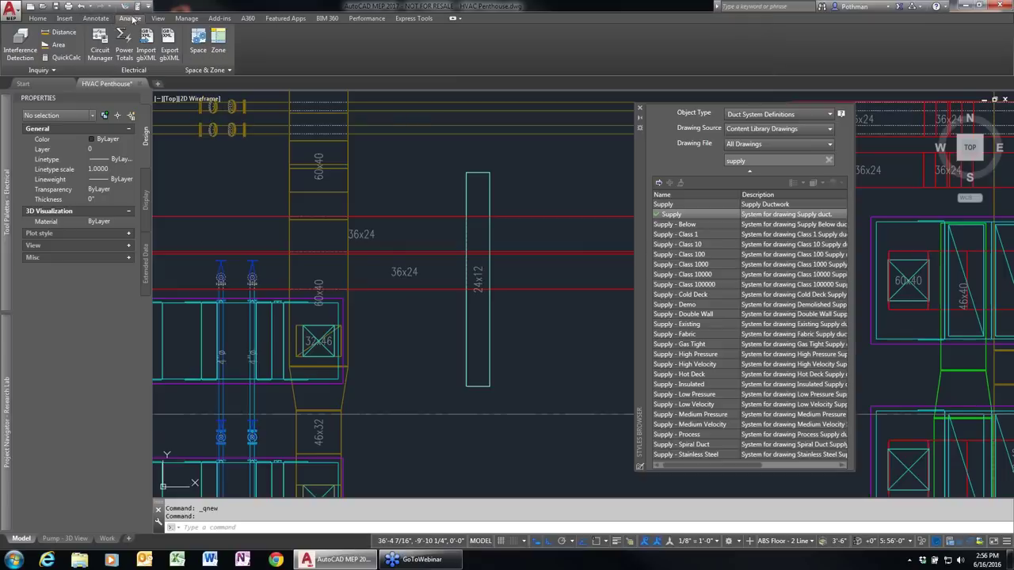
click(29, 55)
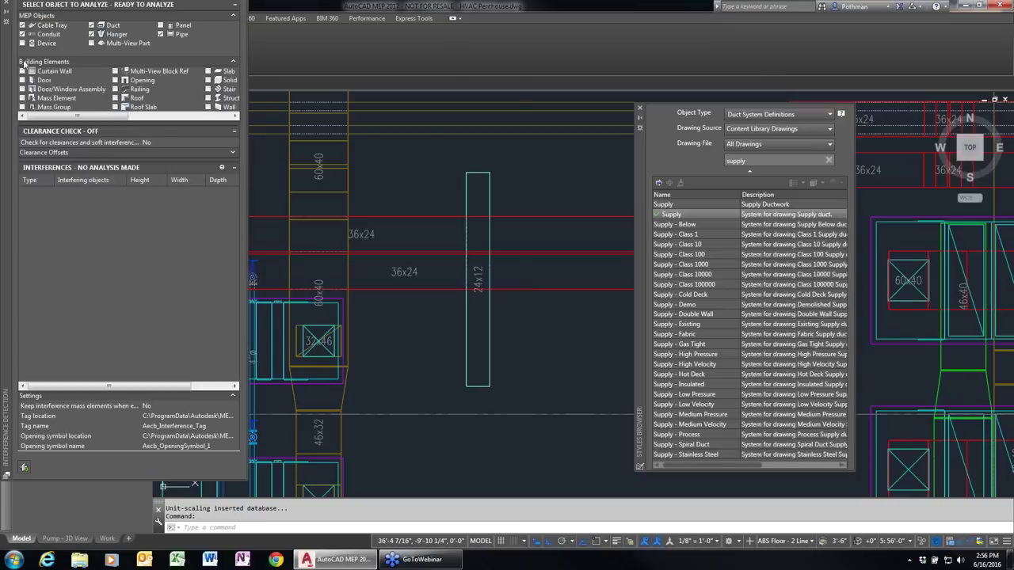
drag(9, 67, 282, 123)
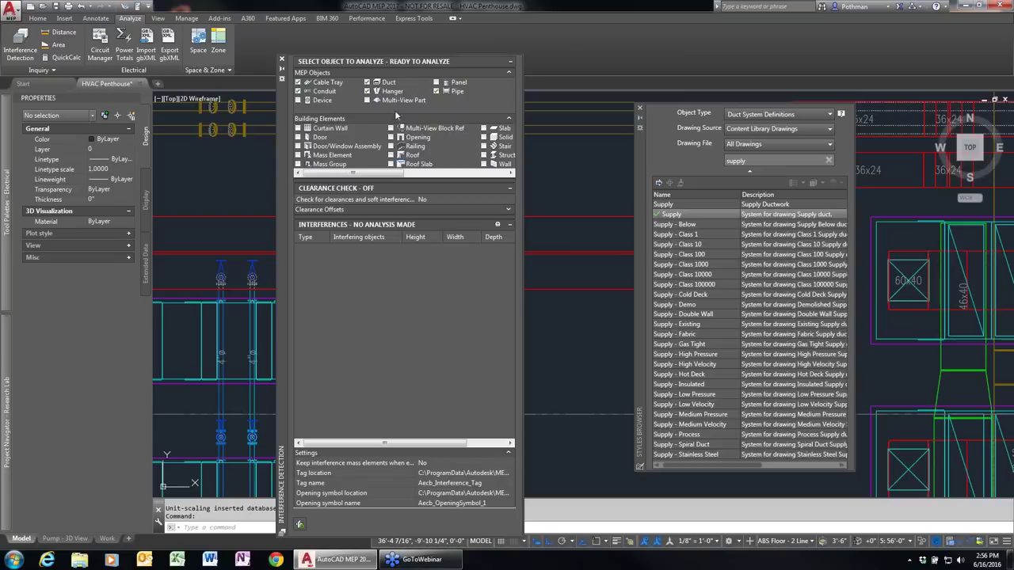
click(367, 92)
click(283, 61)
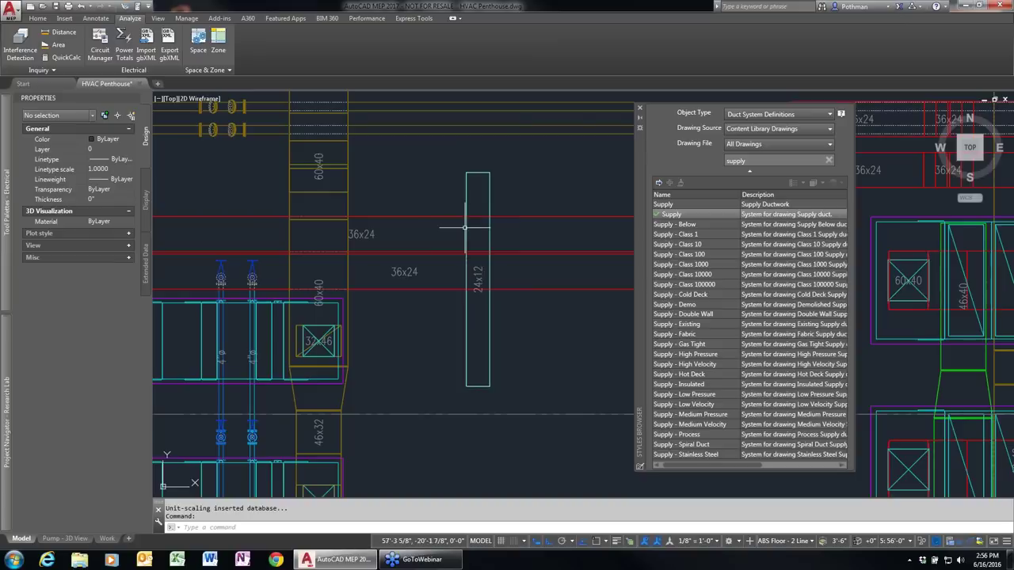
Erase the vertical 24x12 duct and draw a small box in the open space below the 36x24 ducts.
click(477, 279)
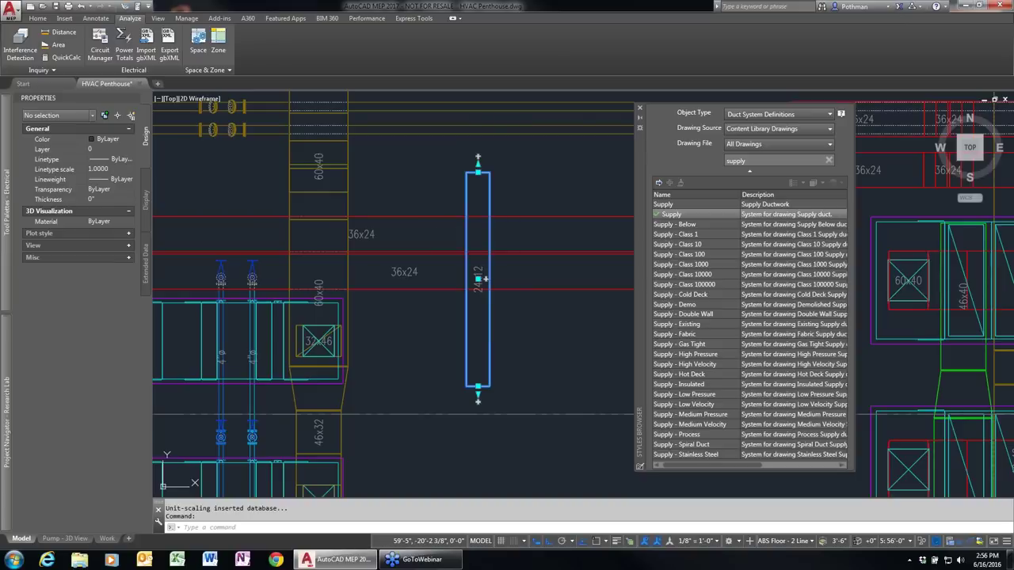
key(Delete)
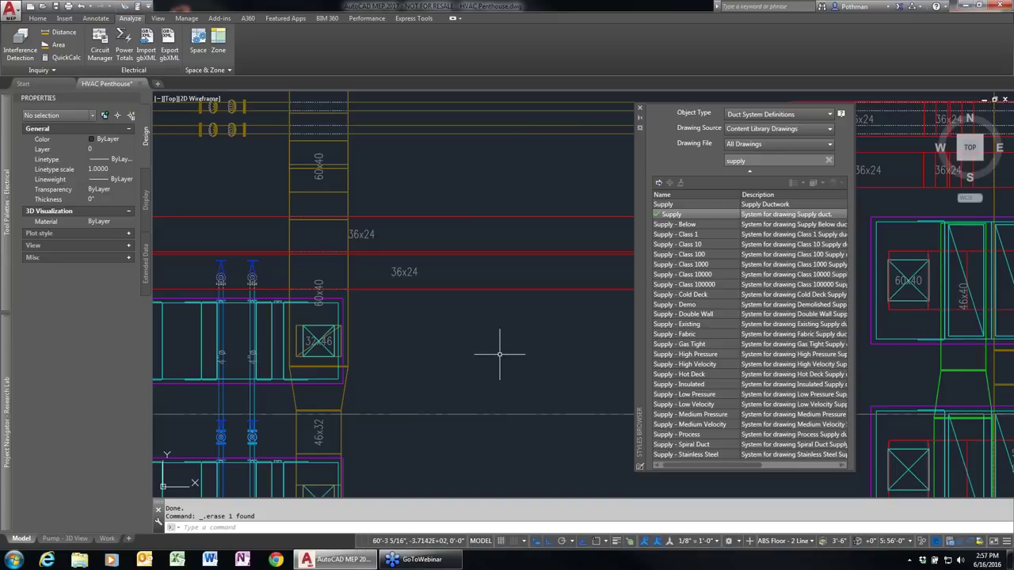
text(rec)
key(Return)
key(Escape)
text(box)
key(Return)
click(430, 372)
click(482, 349)
key(Escape)
key(Escape)
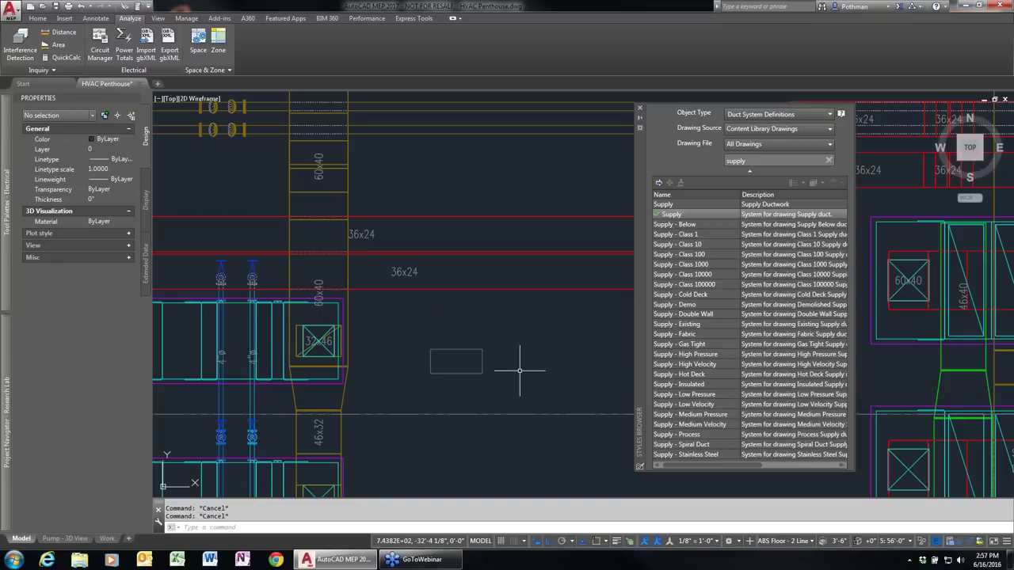
Define a block named test from the small box, with its lower-left corner as the base point, converting the box to the block.
text(block)
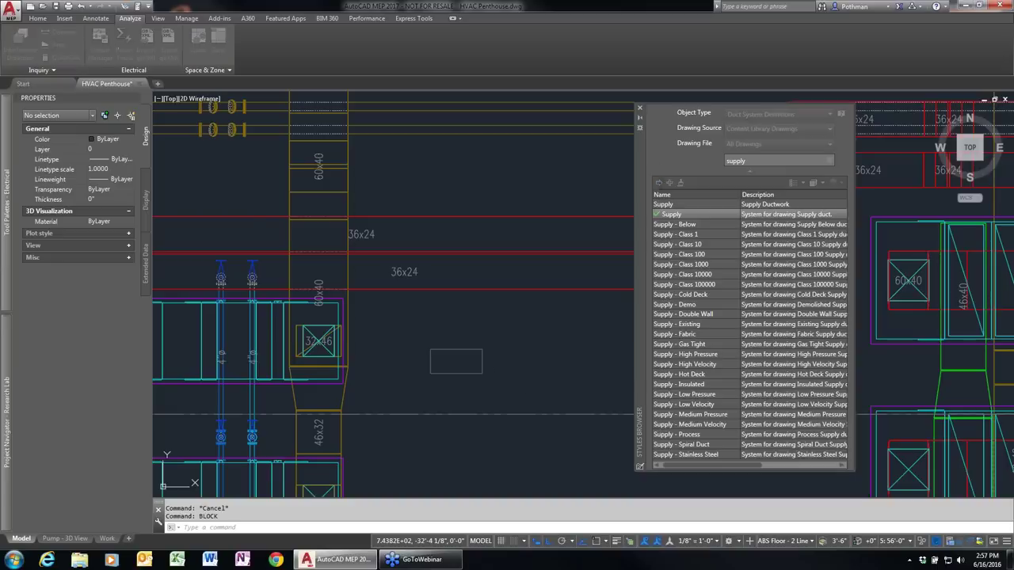
key(Return)
text(test)
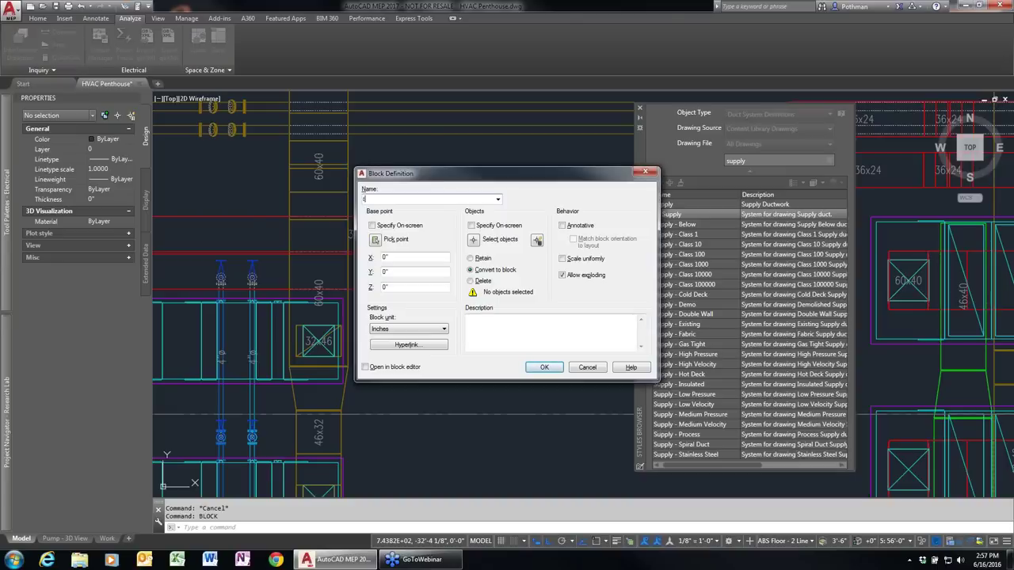
click(377, 239)
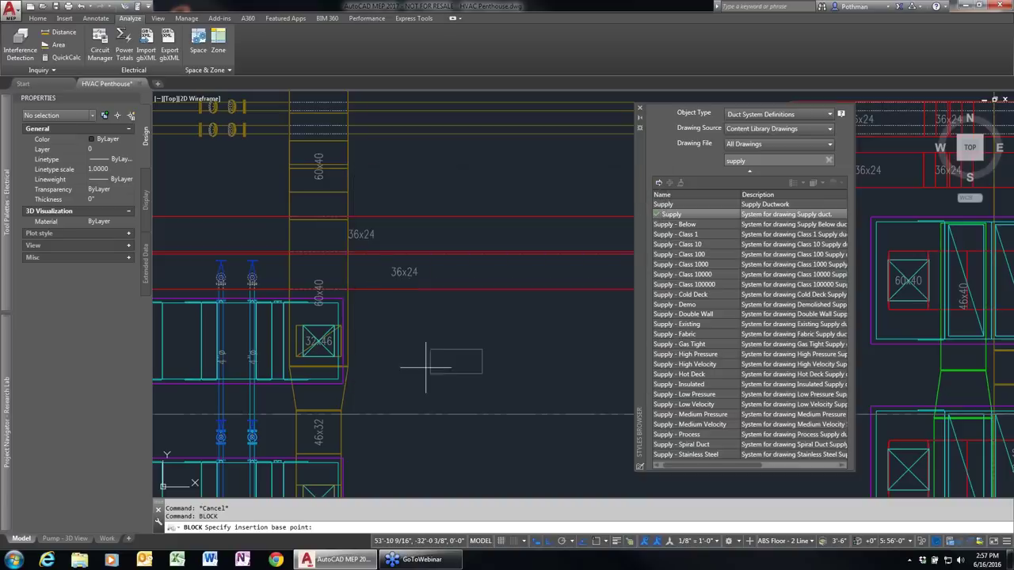
click(432, 373)
click(474, 239)
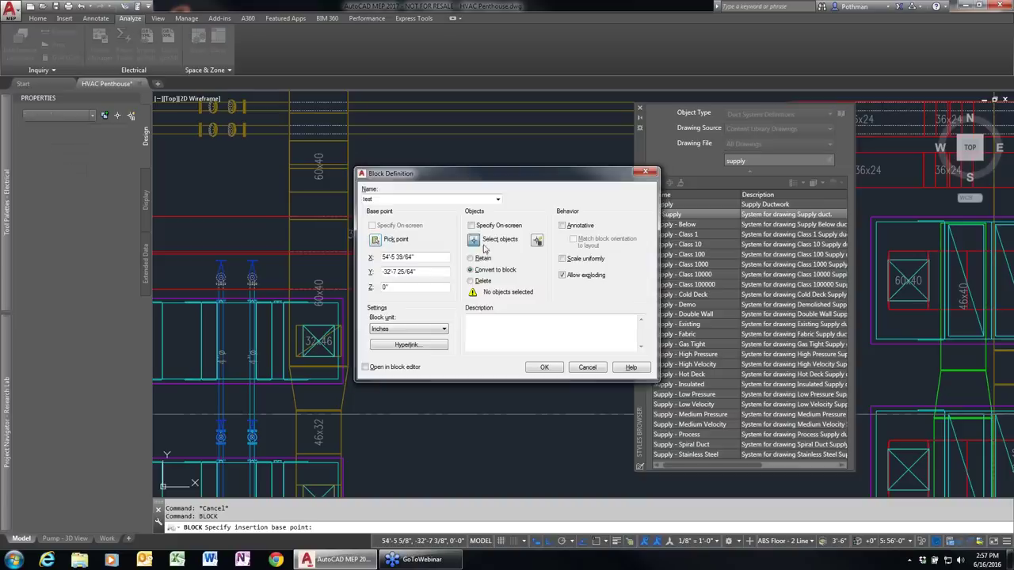
click(499, 344)
click(425, 373)
key(Return)
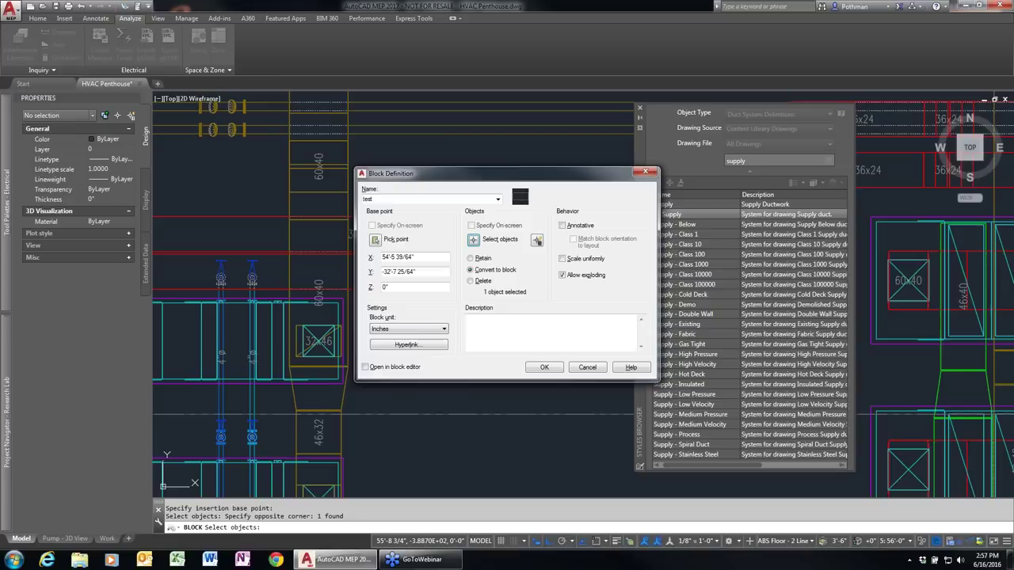
click(544, 367)
Check the conversion options available for the test block, then leave it unchanged and deselected.
click(454, 373)
right_click(492, 314)
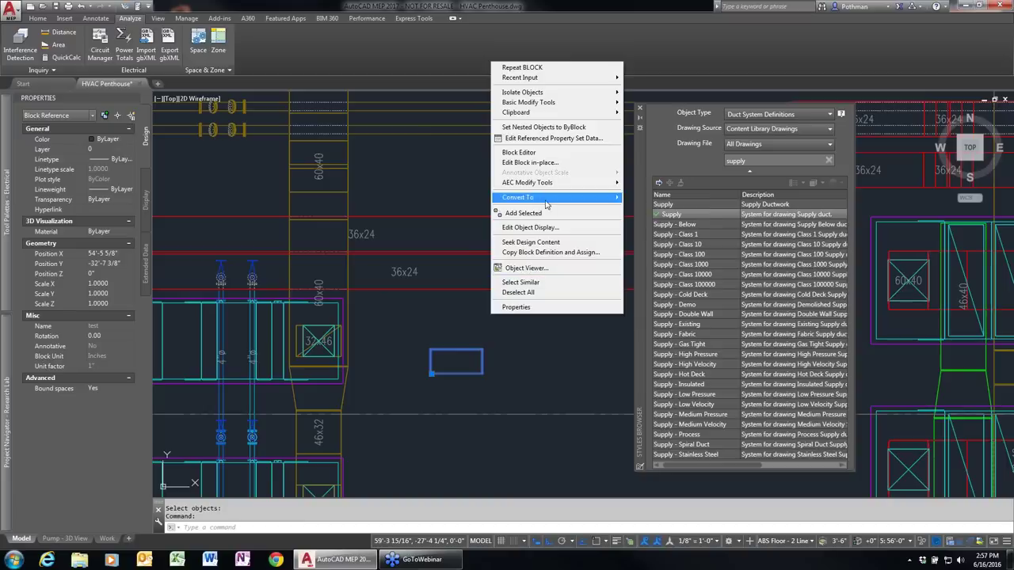
mouse_move(600, 197)
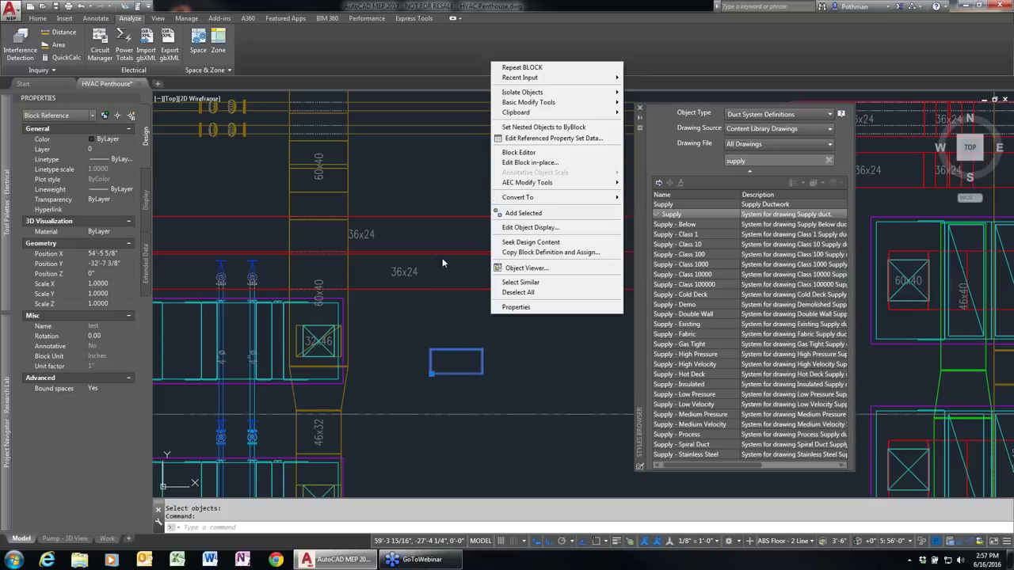
key(Escape)
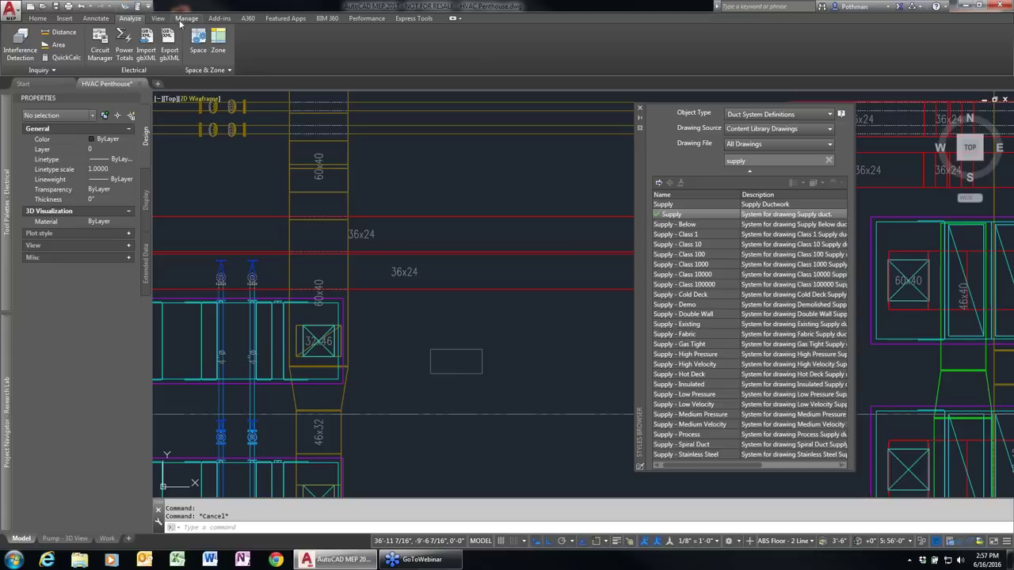
Open the Parametric Part Wizard and show the Pump part type in the Multi-view Part domain.
click(16, 11)
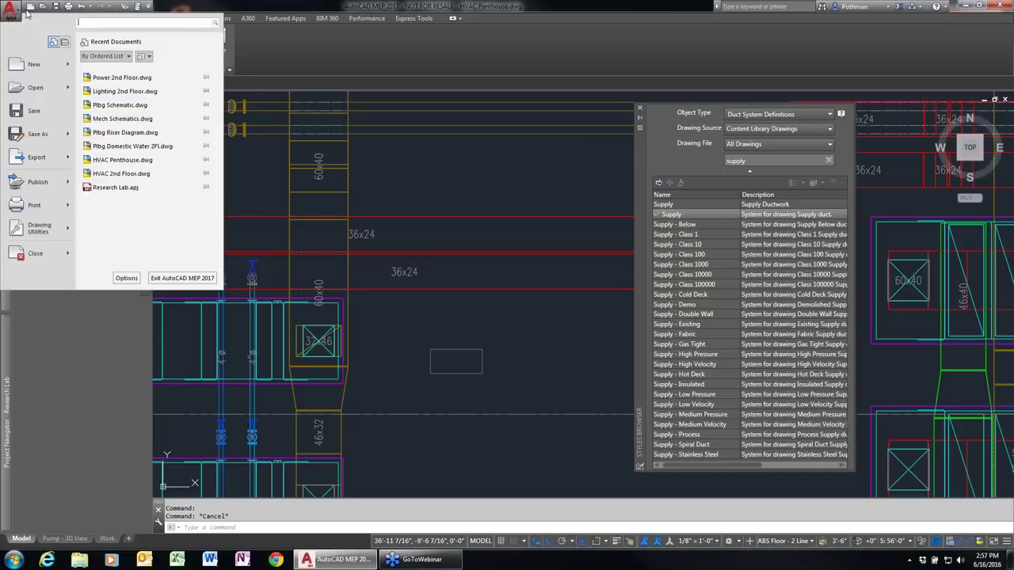
click(65, 16)
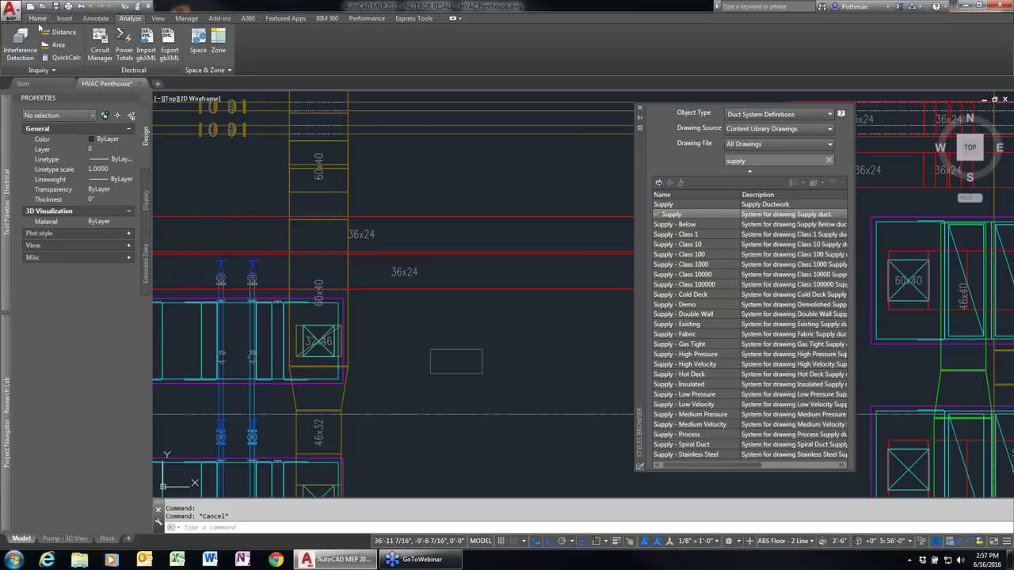
click(39, 21)
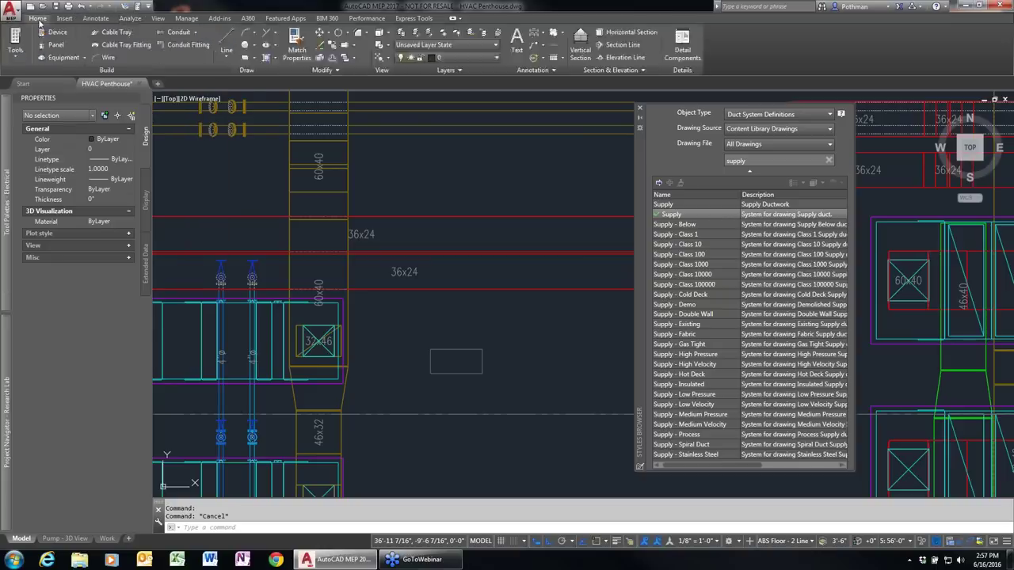
click(16, 59)
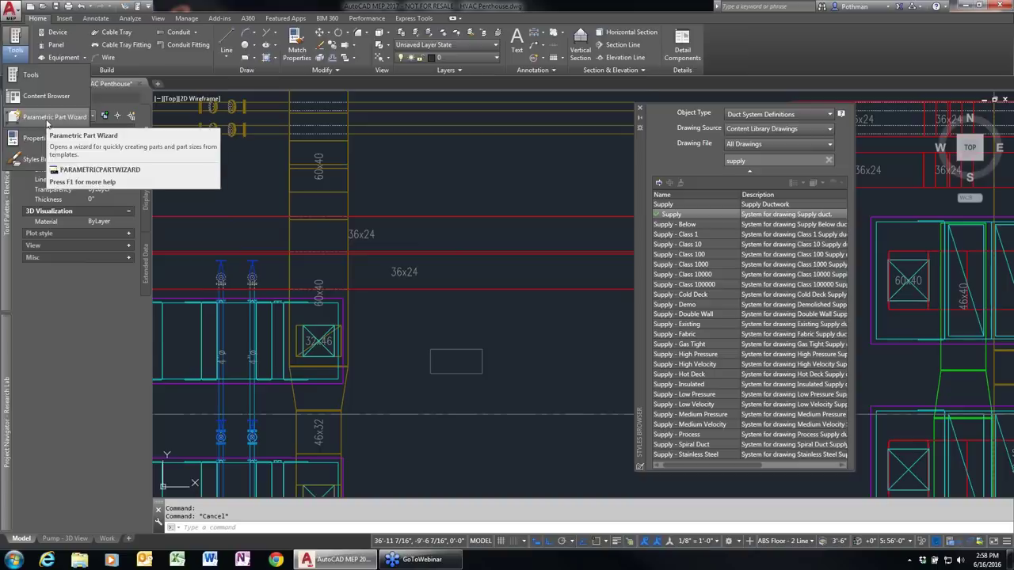
click(45, 119)
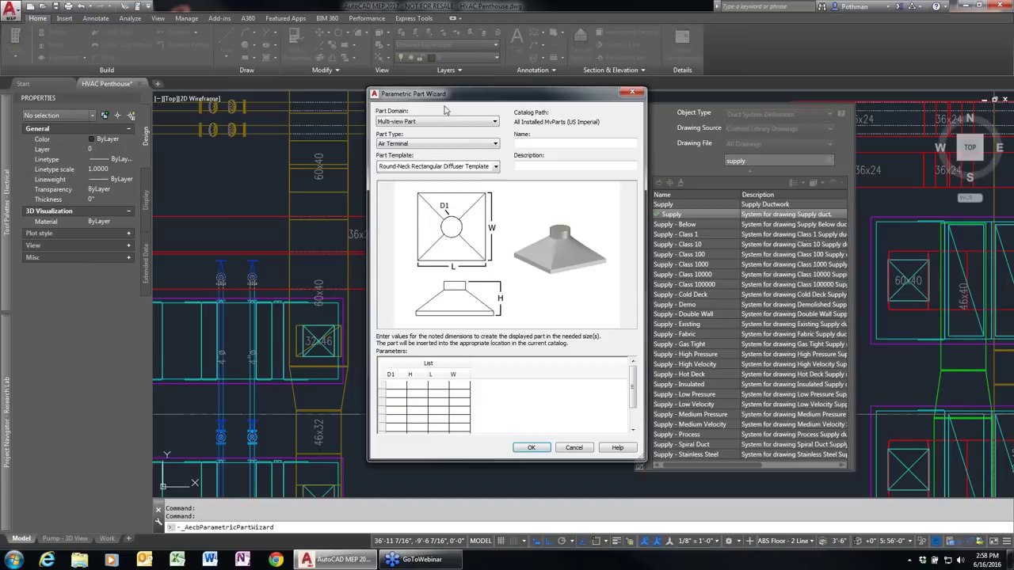
click(444, 124)
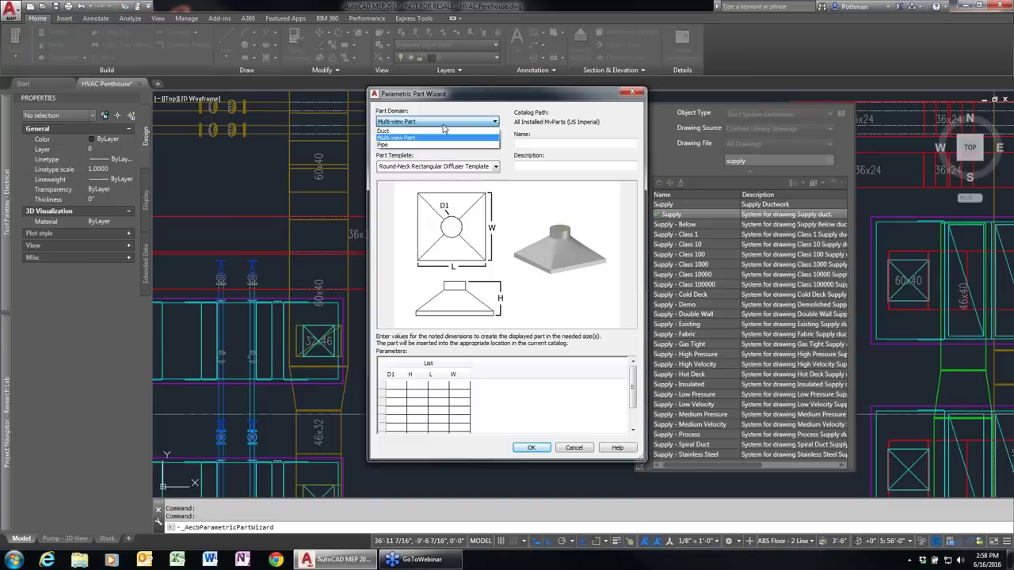
click(400, 138)
click(401, 143)
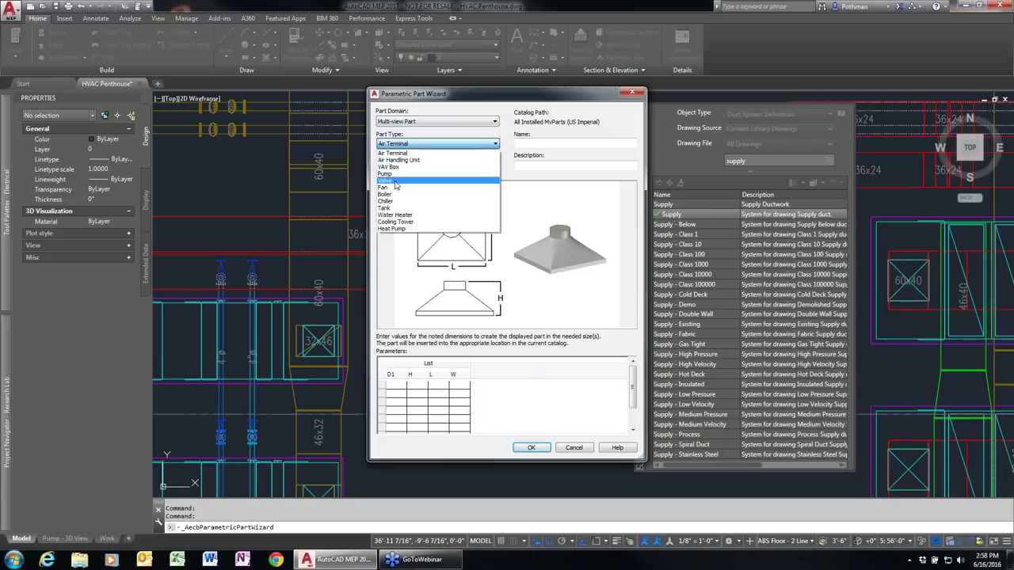
click(388, 174)
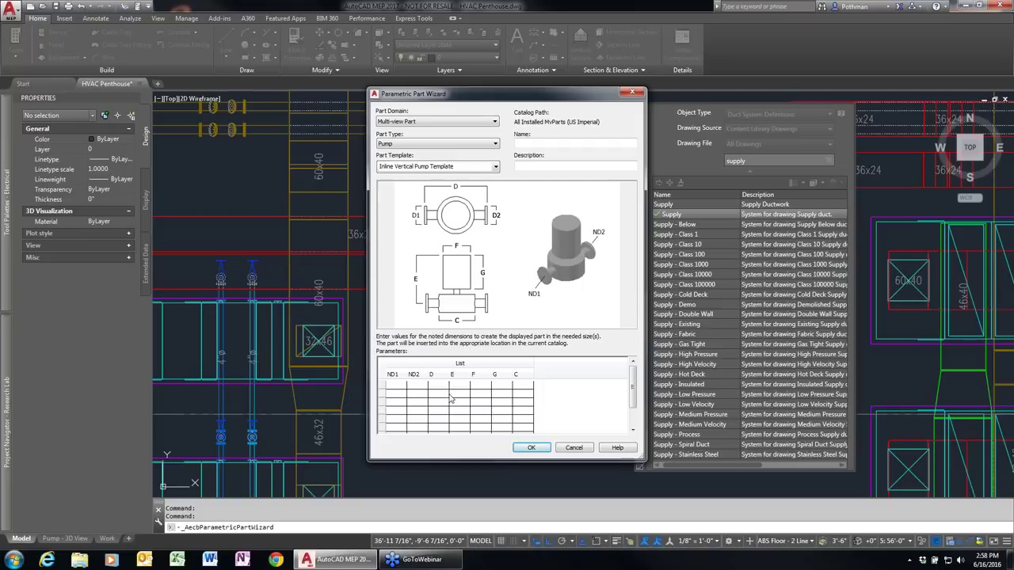
Preview the Horizontal Centrifugal Pump Template with its dimension parameters and close the wizard without creating a part.
click(496, 167)
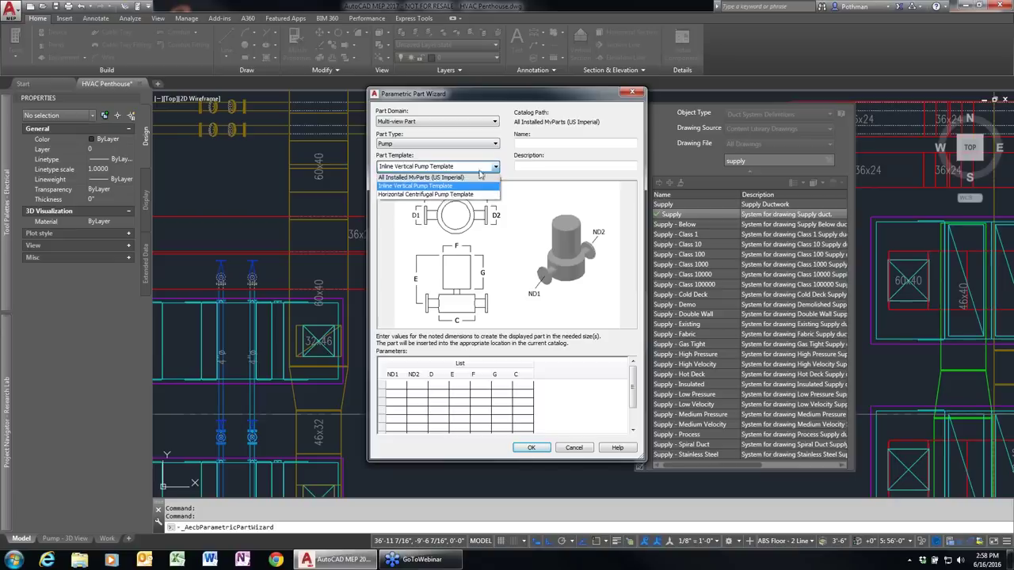
click(448, 191)
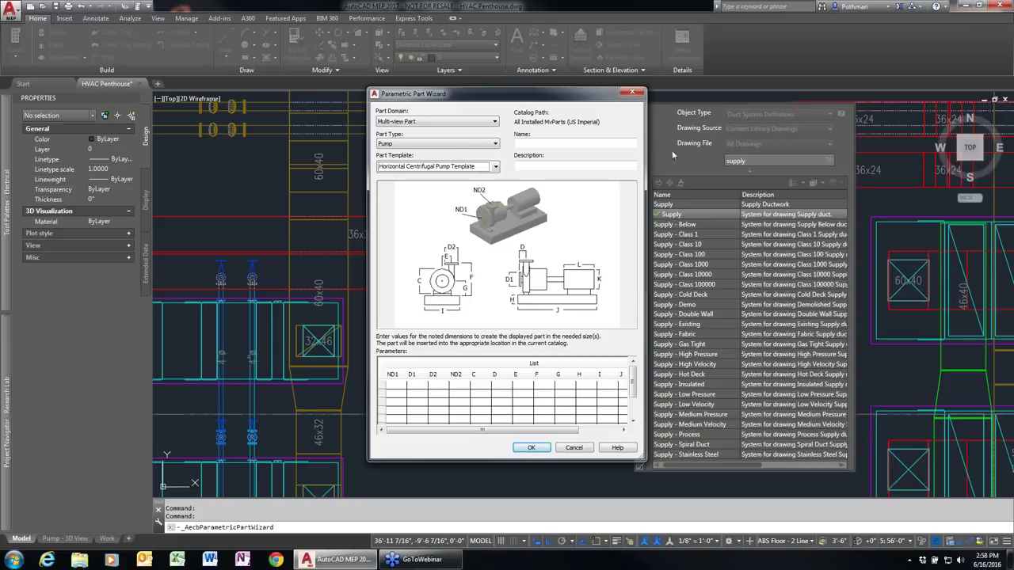
click(641, 94)
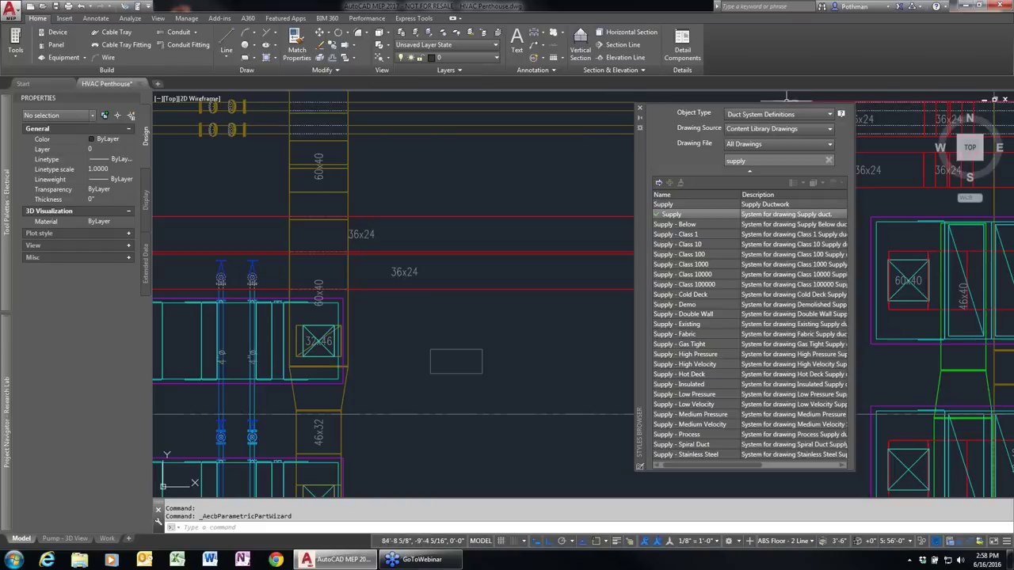